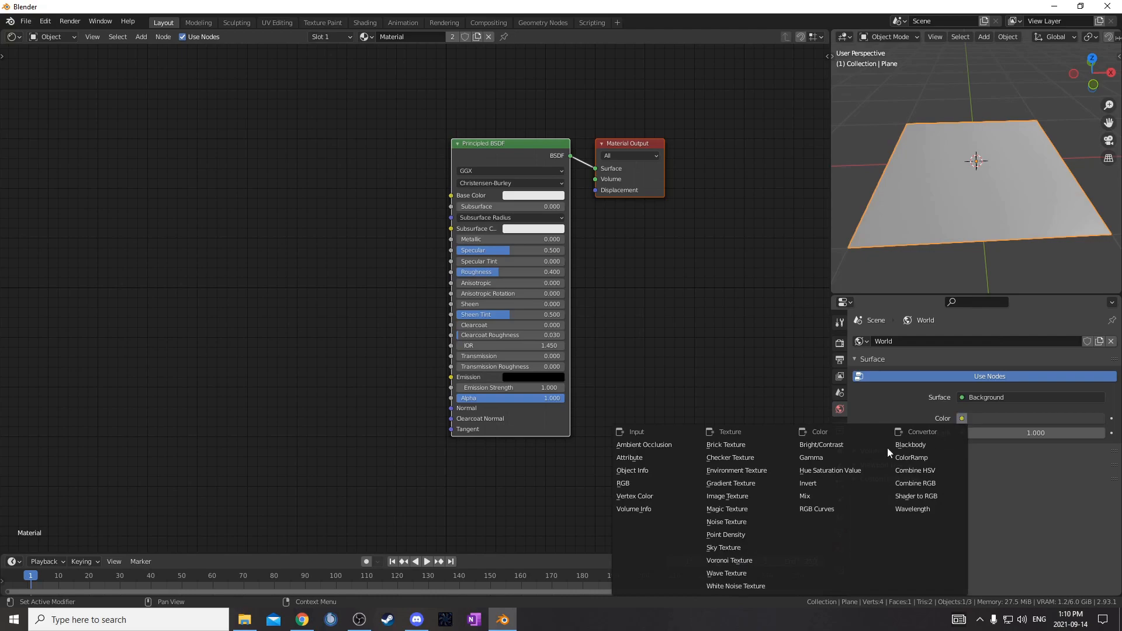
Light the world with an Environment Texture using cloud_layers_1k.hdr from the HDRIHaven folder.
left_click(755, 470)
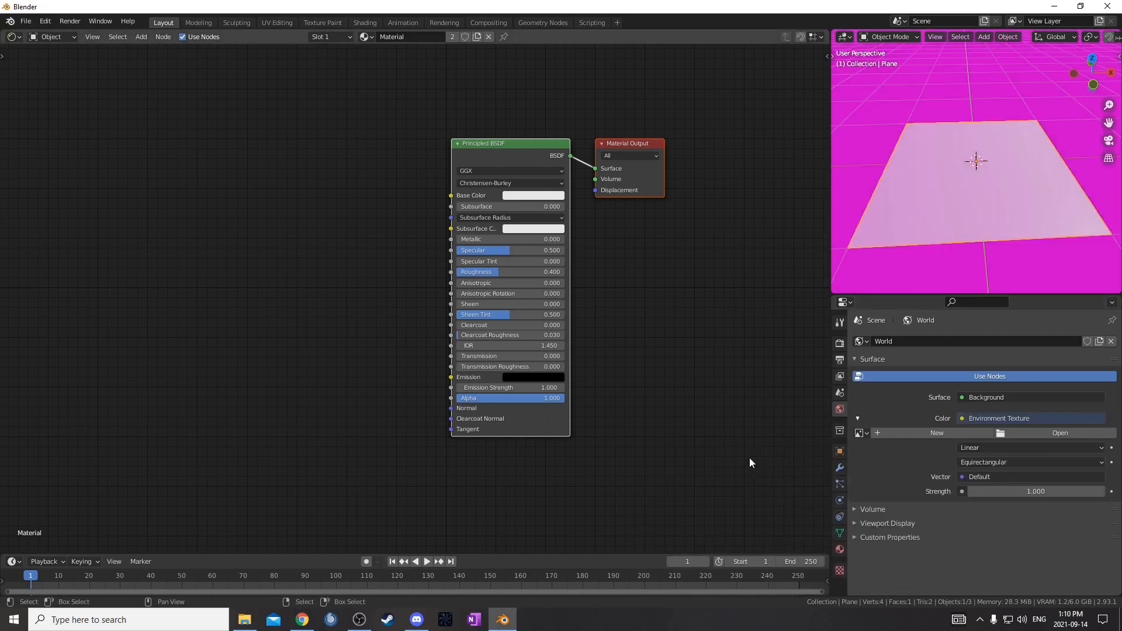
left_click(1072, 433)
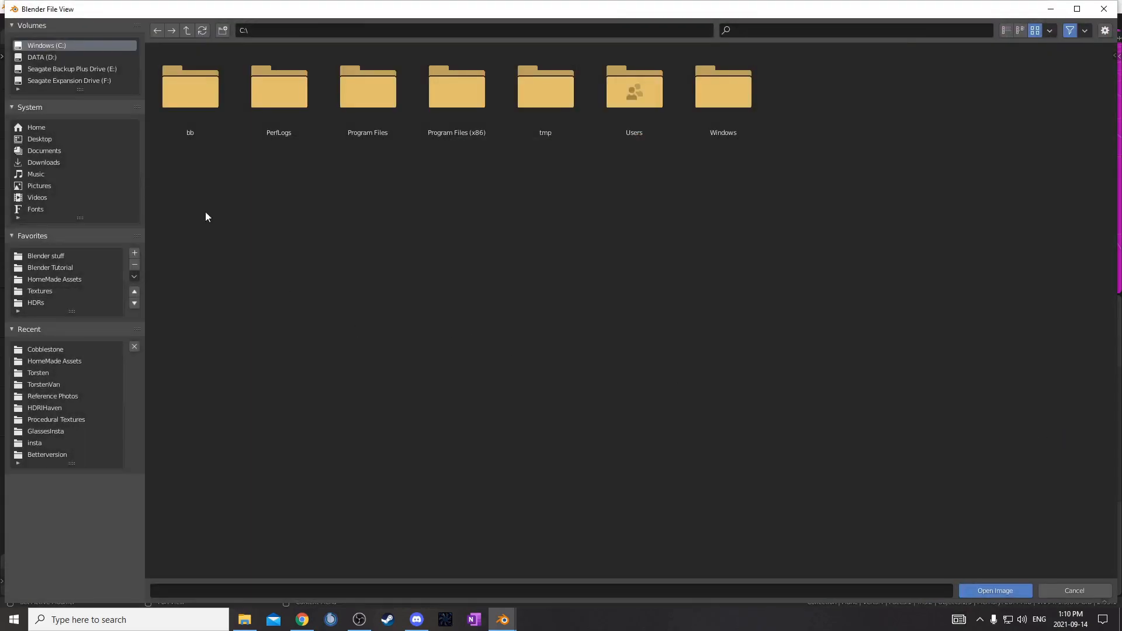
left_click(38, 303)
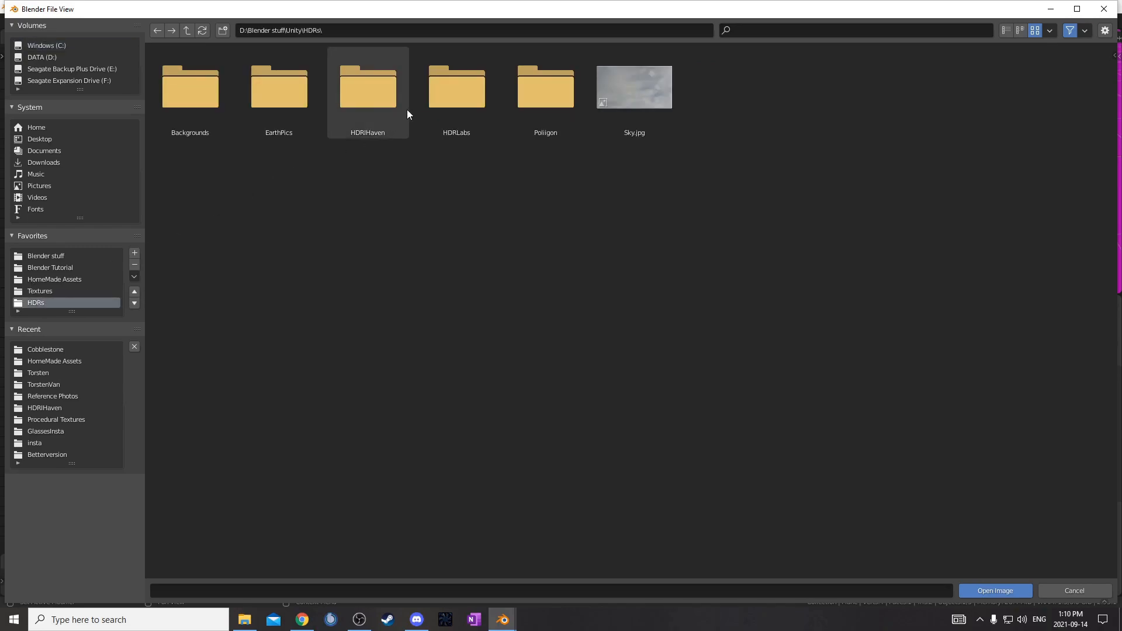
double_click(366, 112)
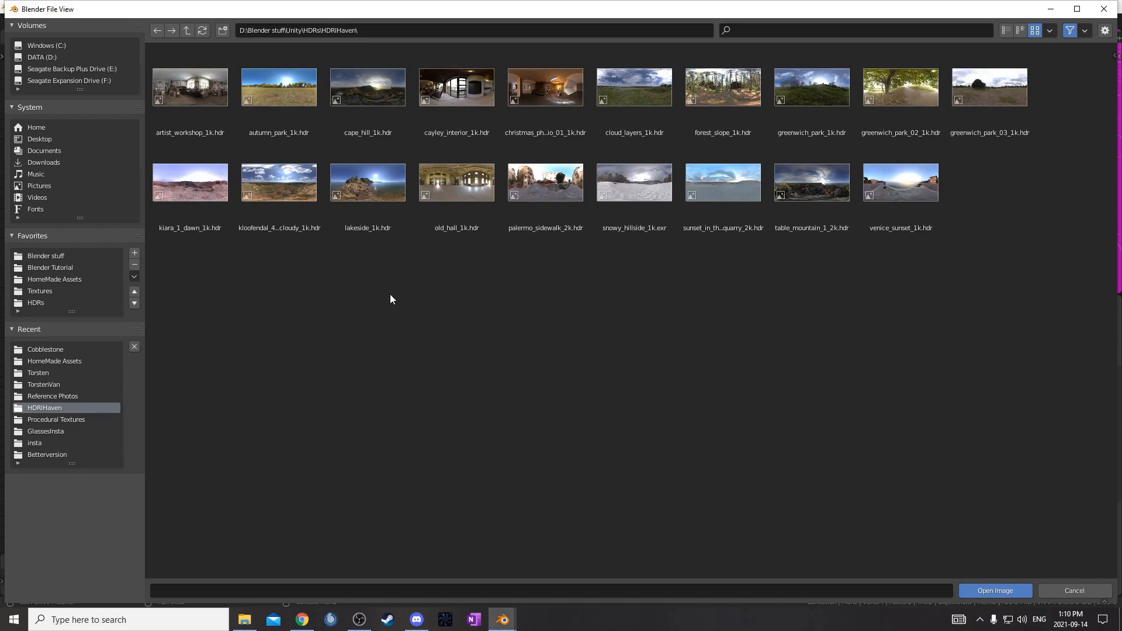
double_click(630, 103)
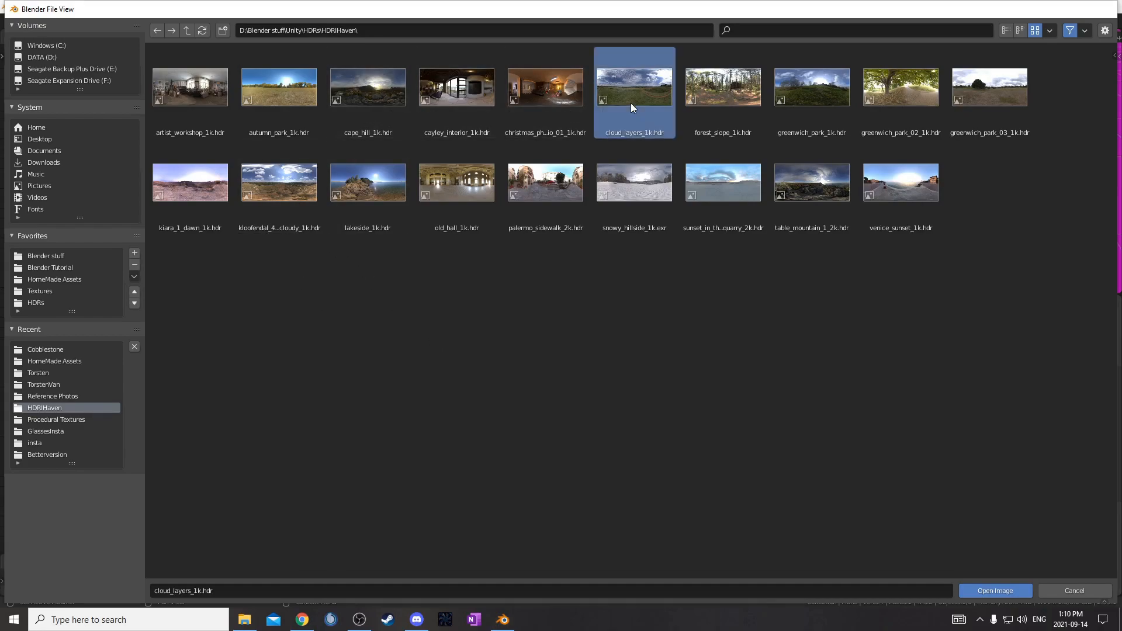
middle_click_drag(977, 169, 836, 121)
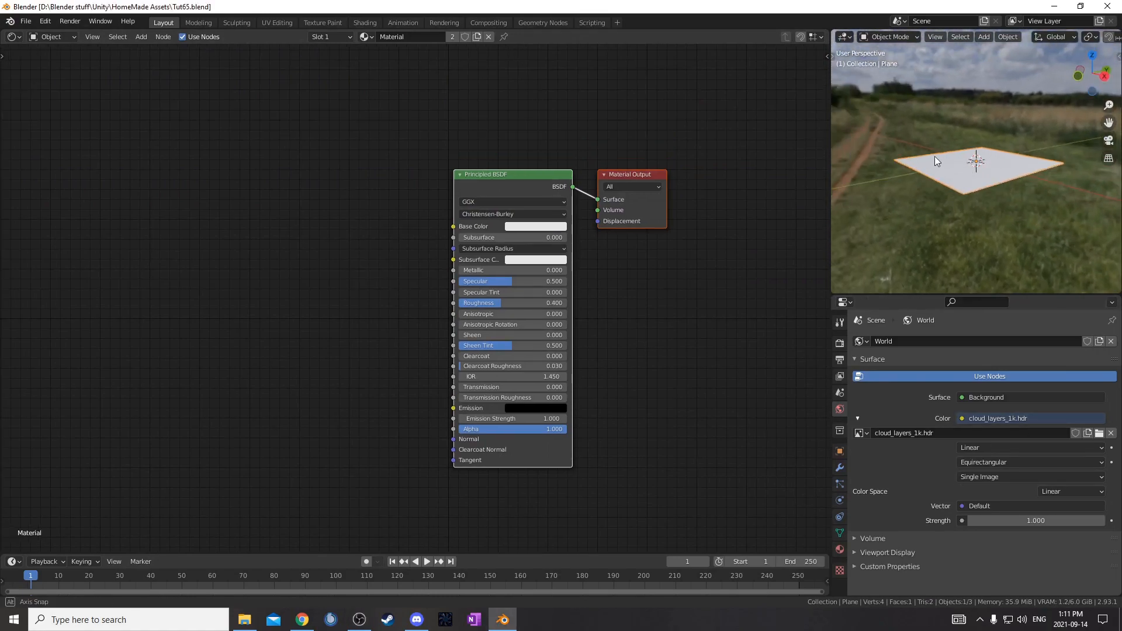
middle_click_drag(1055, 187, 1031, 120)
middle_click_drag(1013, 73, 1044, 208)
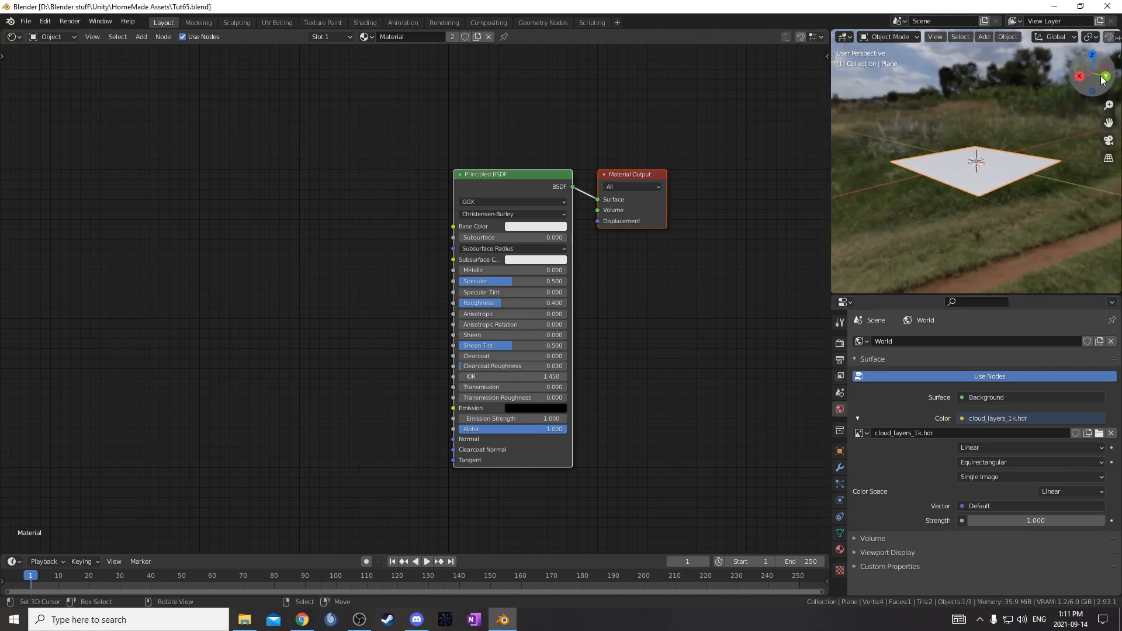
middle_click_drag(955, 199, 958, 278)
scroll(1031, 223, "up", 3)
scroll(1030, 222, "down", 3)
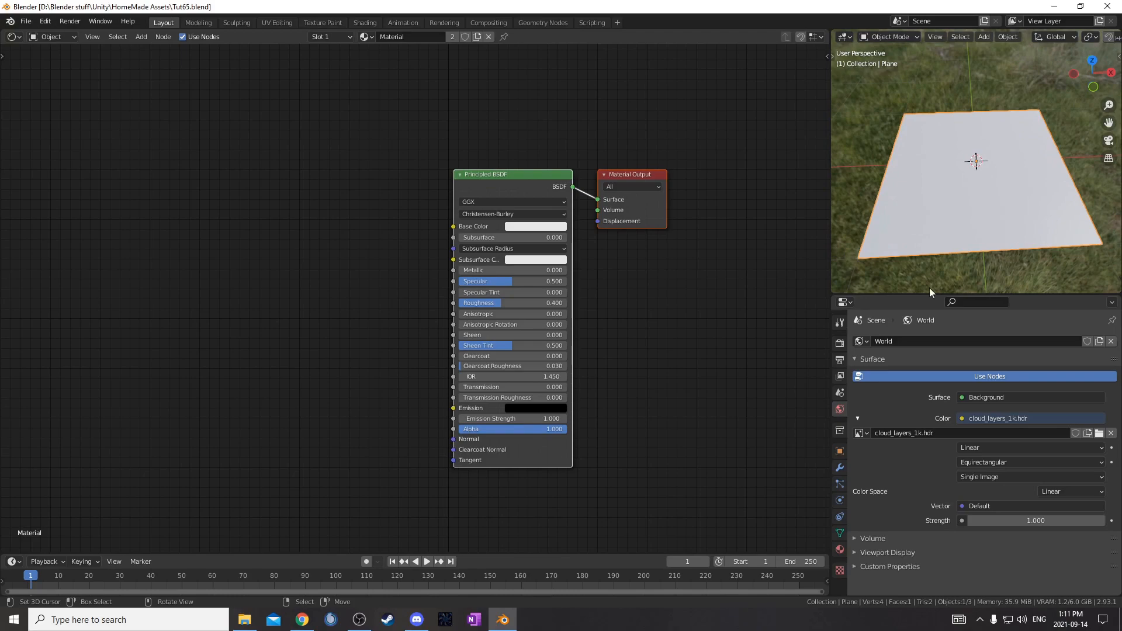
Switch the render engine to Cycles with the Experimental feature set and GPU Compute as the device.
left_click(839, 343)
left_click(1066, 341)
left_click(1003, 380)
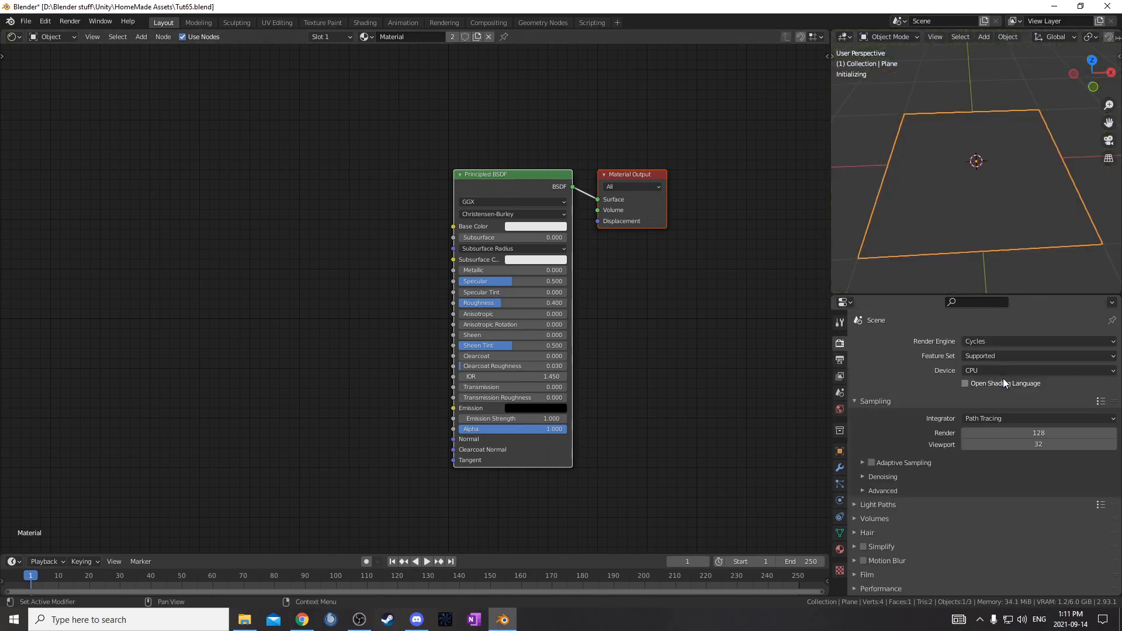
left_click(1016, 356)
left_click(1011, 382)
left_click(1018, 372)
left_click(1021, 397)
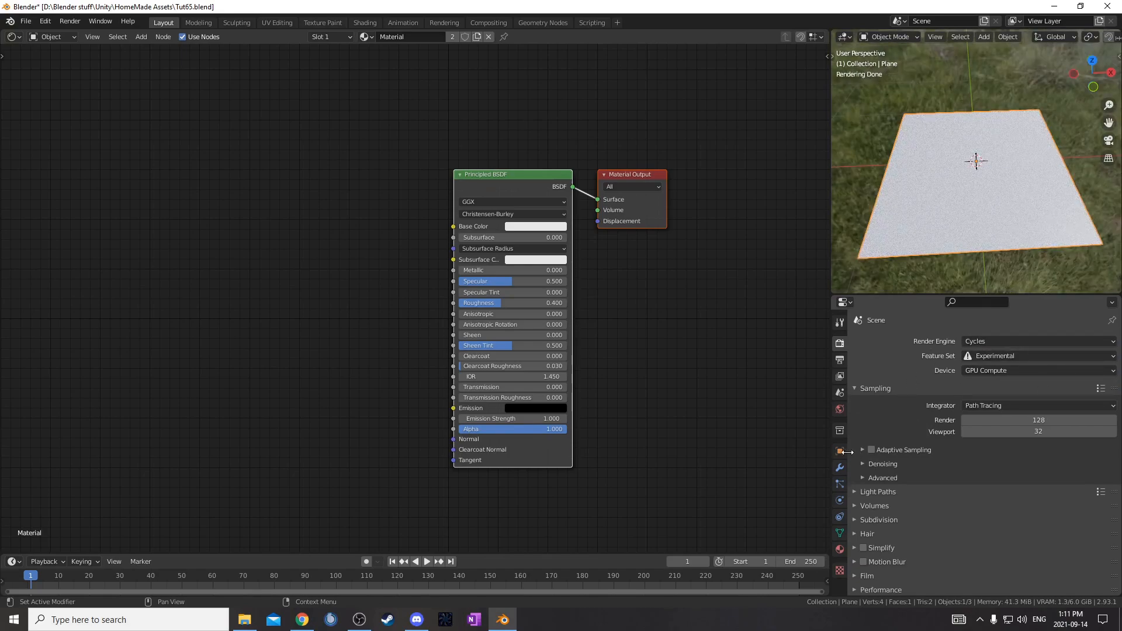
Add a Subdivision Surface modifier to the plane with Adaptive Subdivision enabled and the Simple type.
left_click(840, 467)
left_click(987, 342)
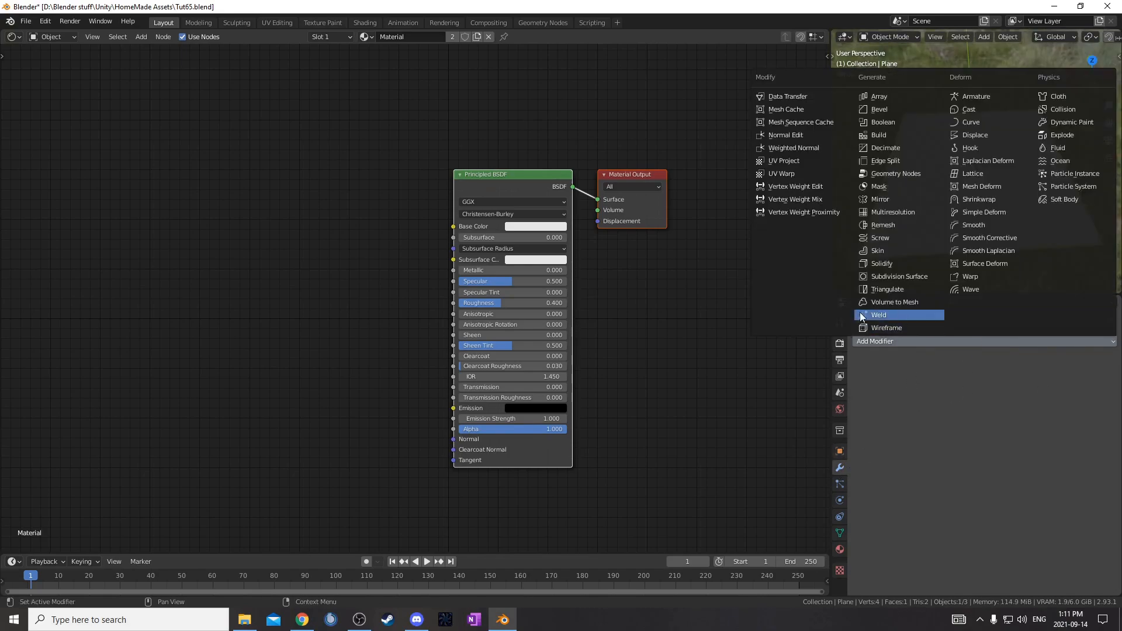
left_click(897, 276)
left_click(972, 393)
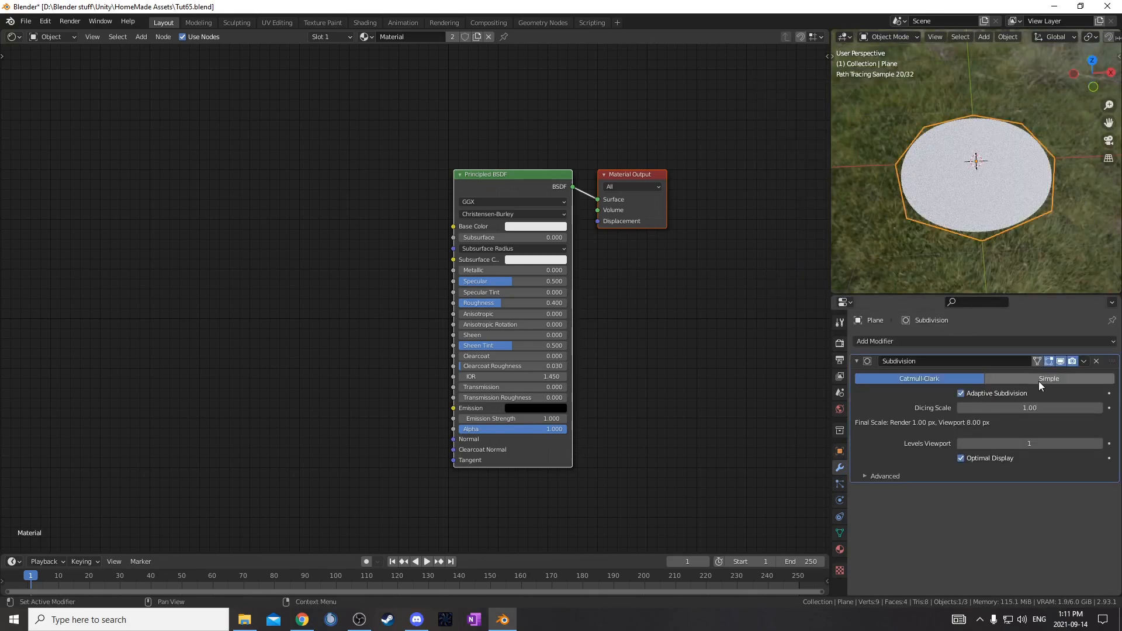
left_click(1044, 378)
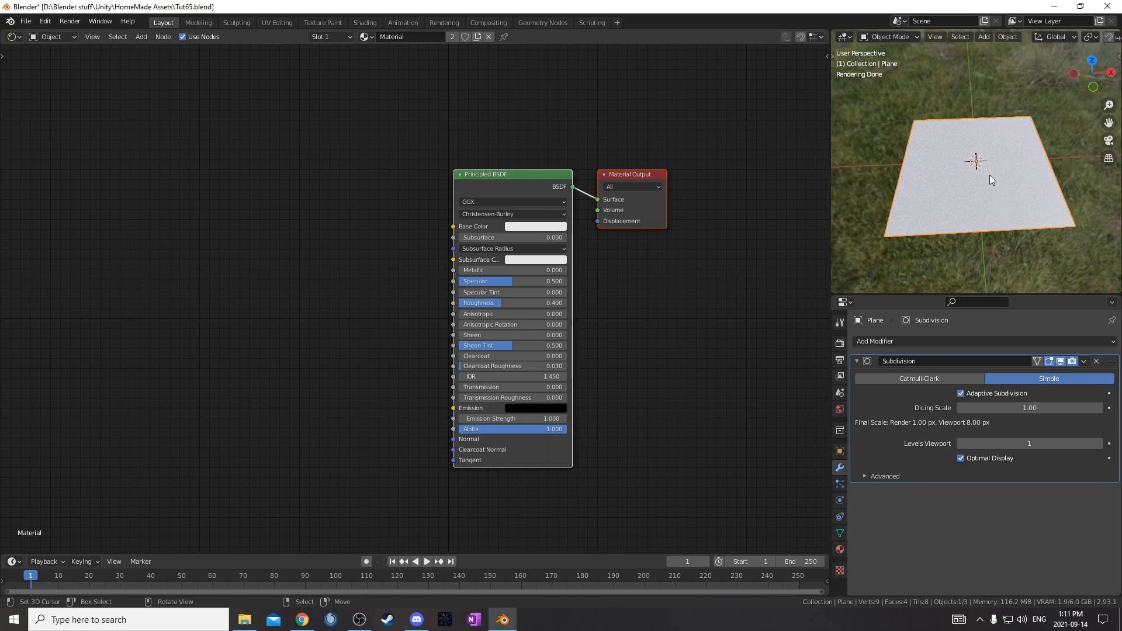
middle_click_drag(970, 117, 969, 201)
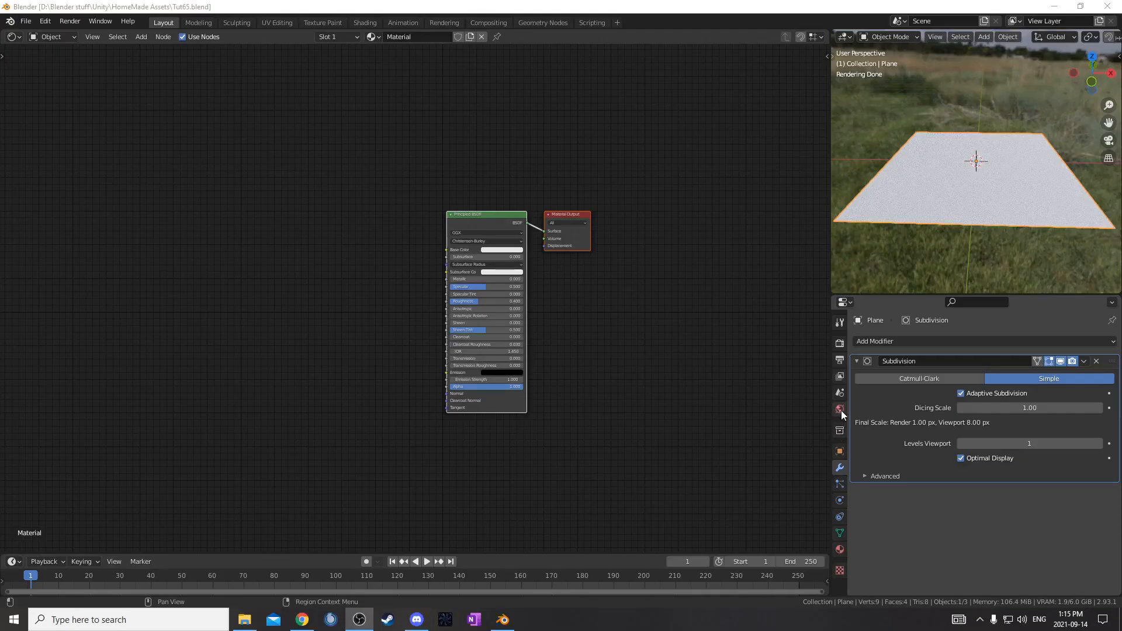
Hide the HDRI background from the camera by turning off Camera in the world's Ray Visibility.
left_click(840, 411)
scroll(934, 494, "down", 1)
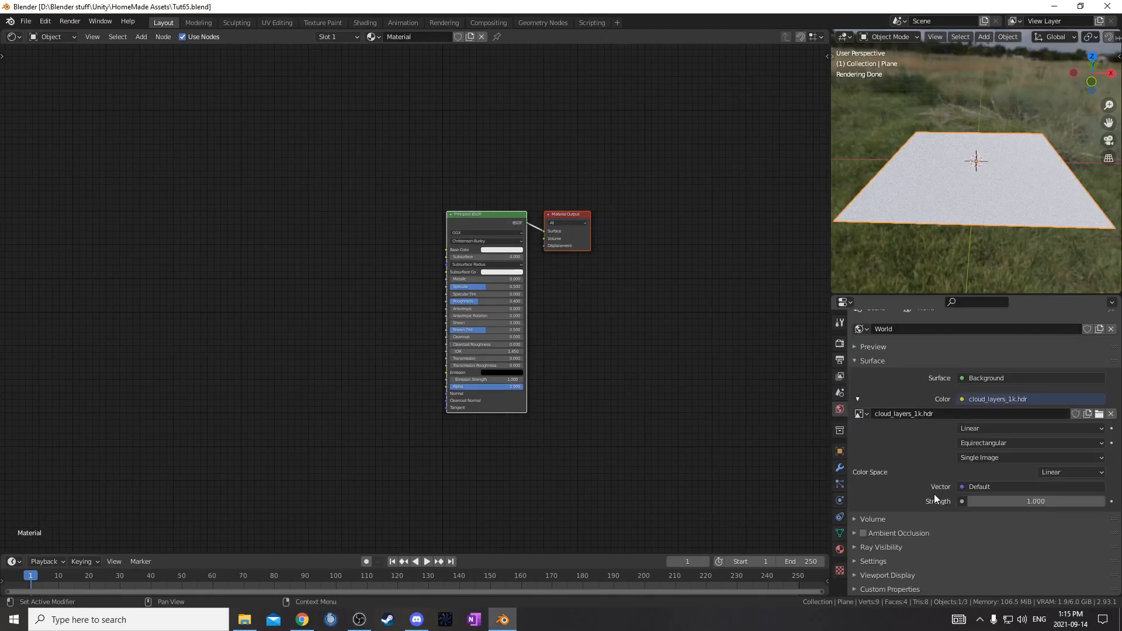
left_click(885, 543)
scroll(999, 492, "down", 3)
left_click(971, 493)
scroll(983, 124, "down", 5)
Select the unneeded object away from the plane and delete it.
middle_click_drag(962, 182, 998, 125)
left_click(1021, 68)
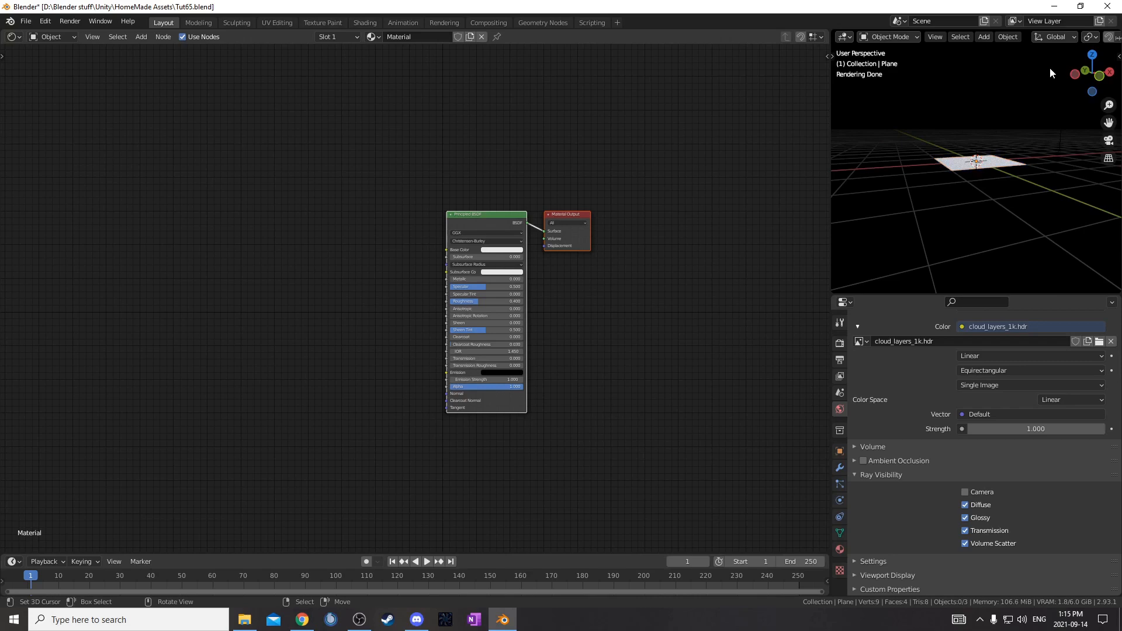
left_click(1050, 67)
middle_click_drag(1058, 65, 1021, 92)
key("x")
left_click(1034, 102)
middle_click_drag(1026, 168, 998, 218)
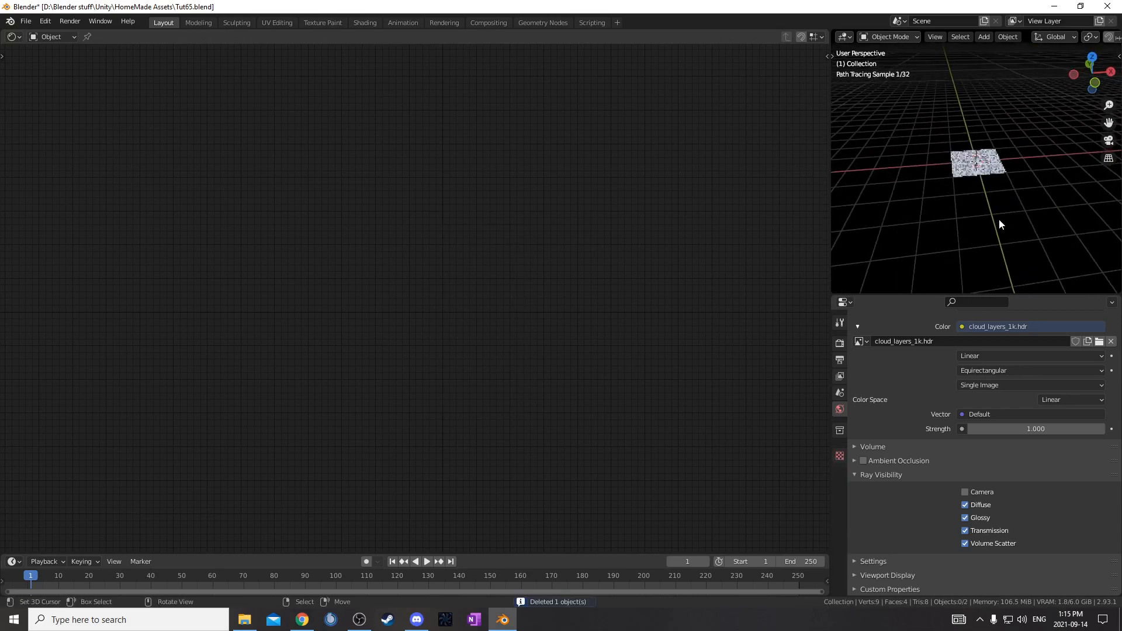
Scale the plane up uniformly to about twice its size.
left_click(982, 176)
key("s")
left_click(981, 208)
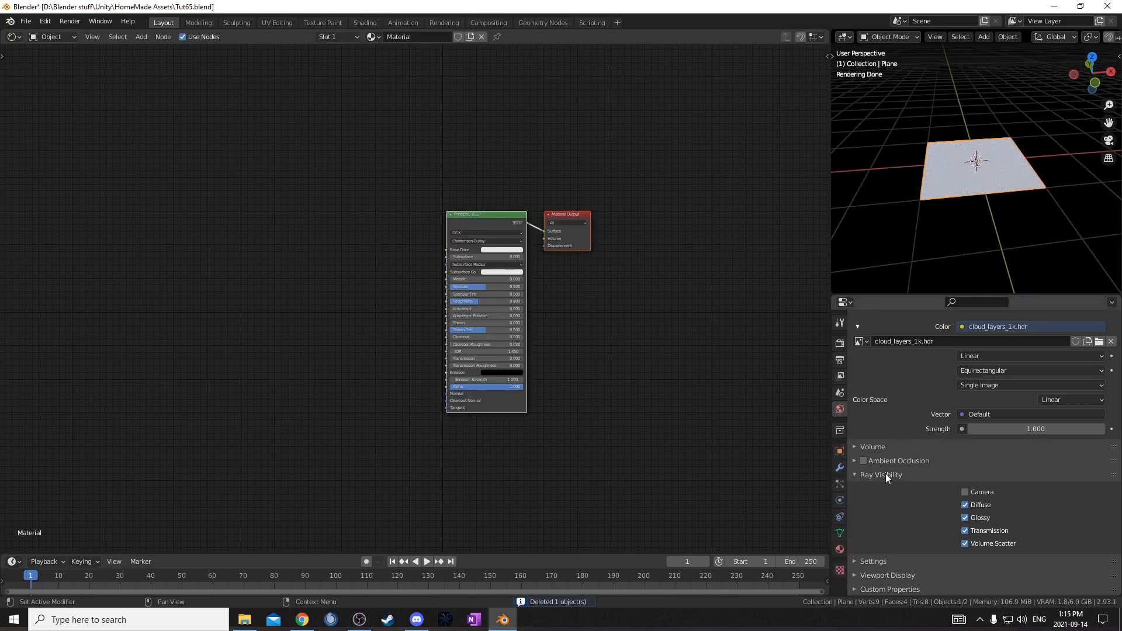
Set the material's surface displacement method to Displacement and Bump, and save the file.
left_click(840, 550)
scroll(910, 491, "down", 12)
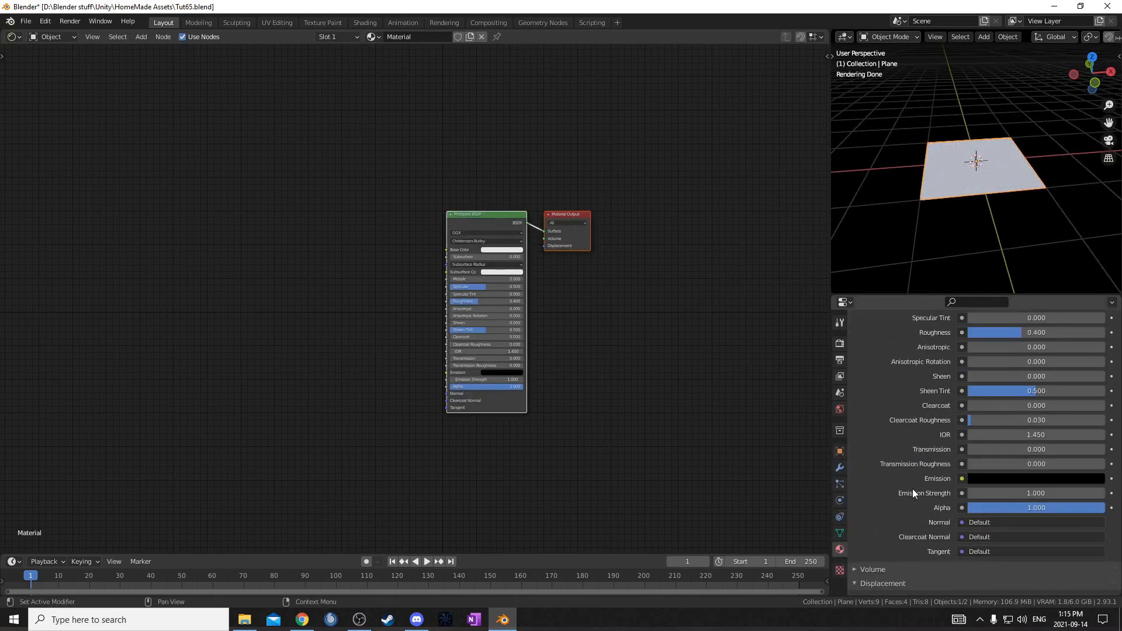
left_click(882, 550)
scroll(922, 521, "down", 6)
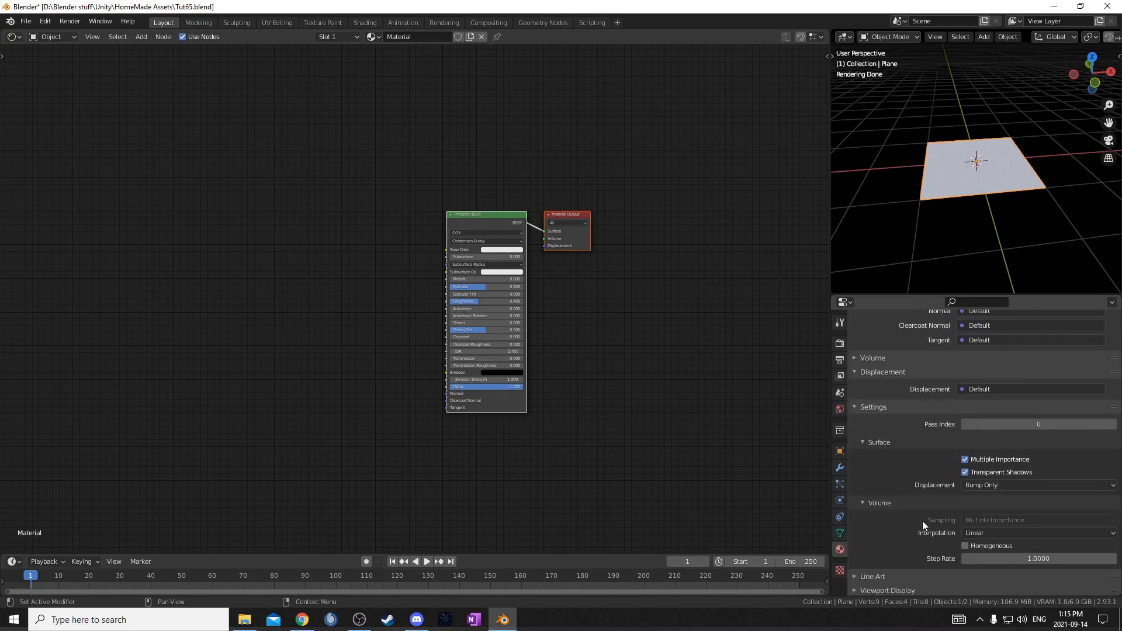
left_click(1029, 486)
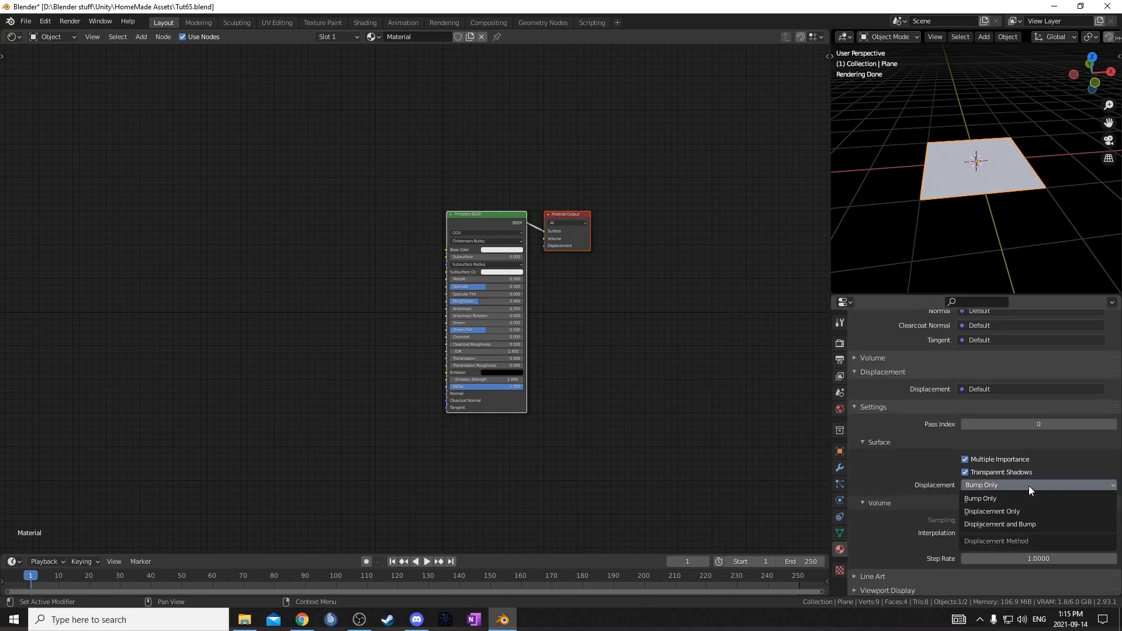
left_click(1029, 525)
middle_click_drag(997, 223, 984, 219)
scroll(269, 321, "up", 2)
key("ctrl+s")
Add a Voronoi Texture node before the Principled BSDF and preview its Distance output on the plane.
key("shift+a")
type("vorono")
key("Return")
left_click(251, 228)
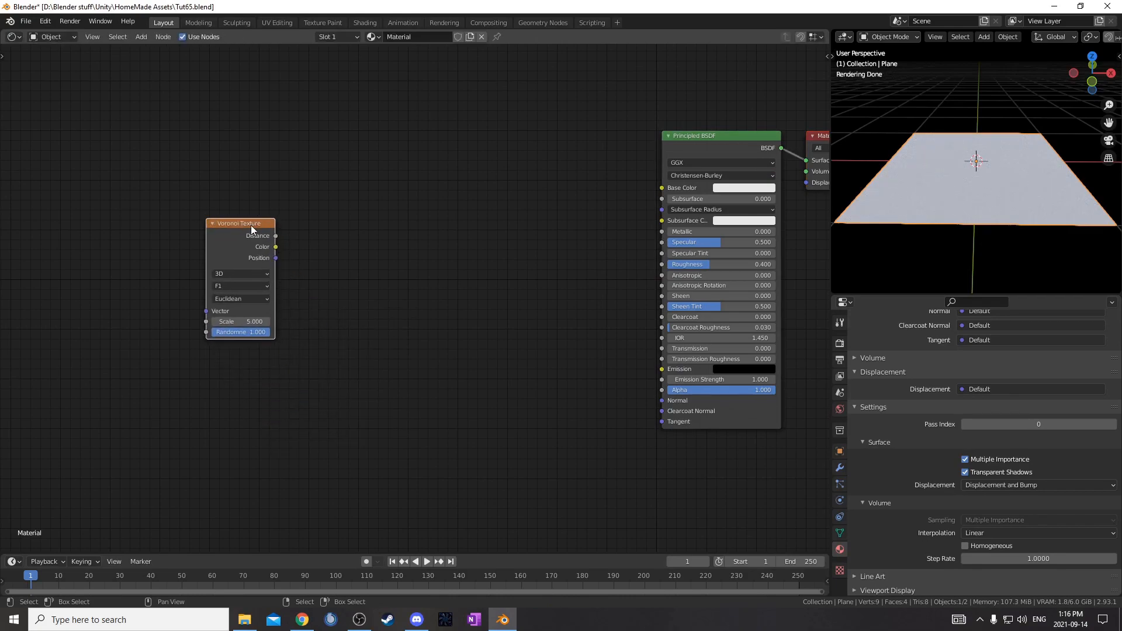
left_click(260, 236, "ctrl+shift")
middle_click_drag(299, 215, 415, 267)
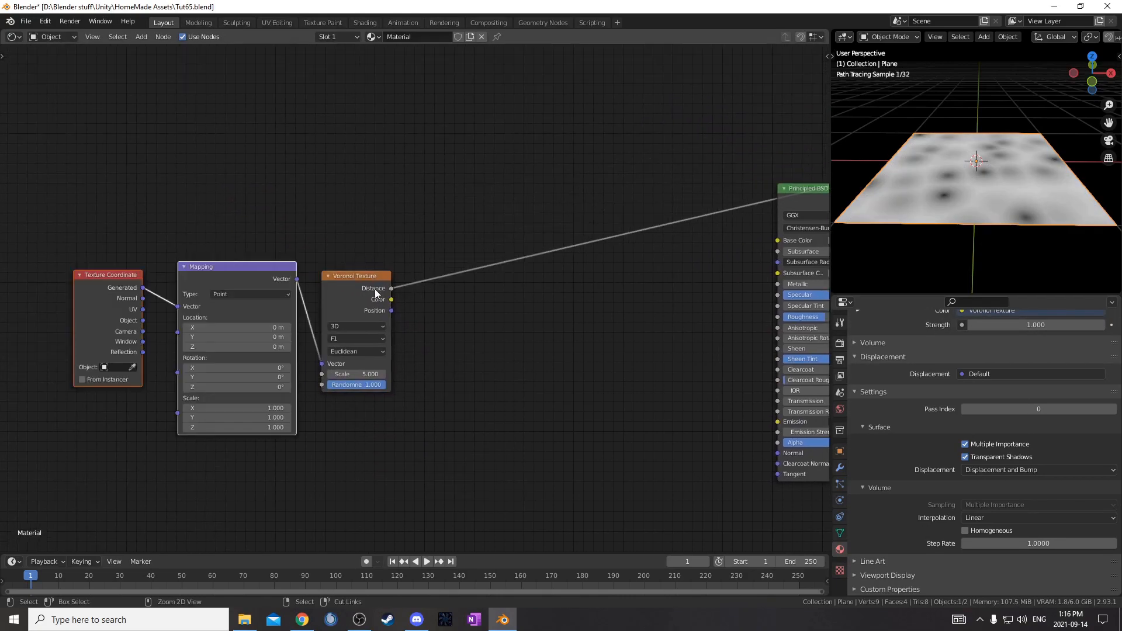
Add Texture Coordinate and Mapping nodes to the Voronoi Texture, feed Mapping from the Object output, and save the file.
key("ctrl+t")
left_click_drag(303, 291, 336, 282)
middle_click_drag(254, 290, 309, 307)
left_click_drag(309, 307, 172, 310)
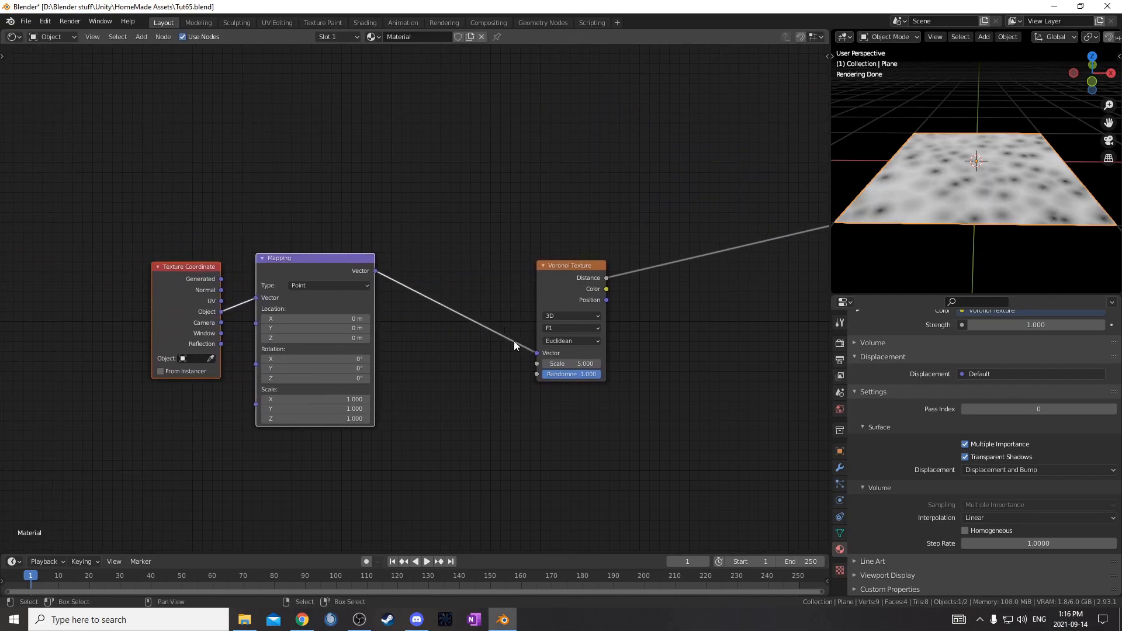
key("ctrl+s")
scroll(515, 376, "up", 2)
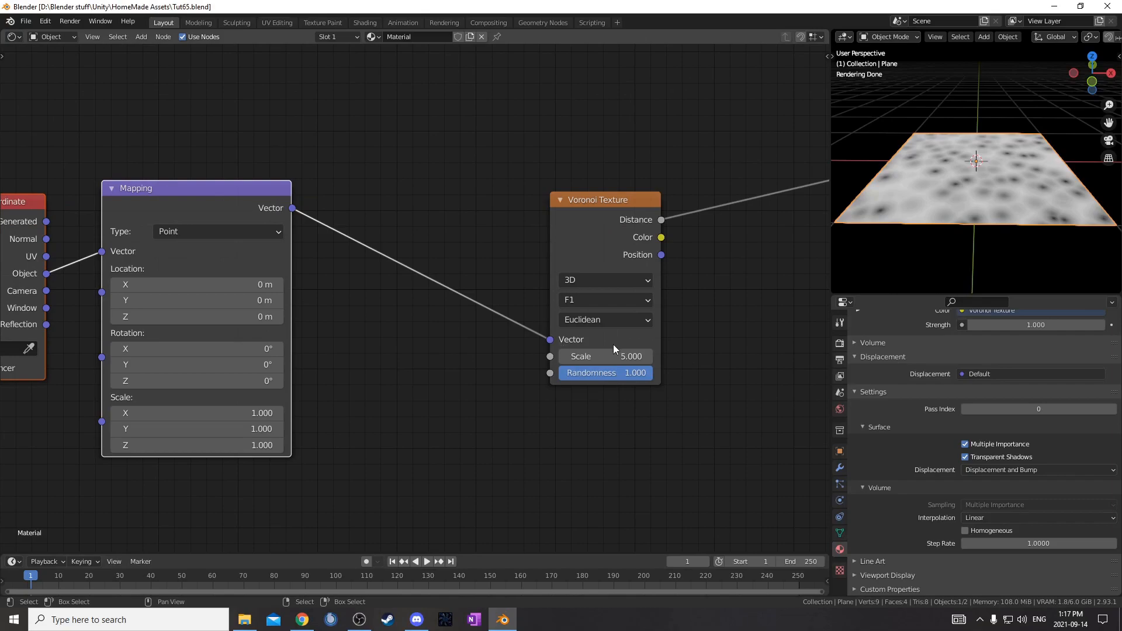
Set the Voronoi Texture to 2D with a Randomness of 0.
left_click(607, 290)
left_click(607, 316)
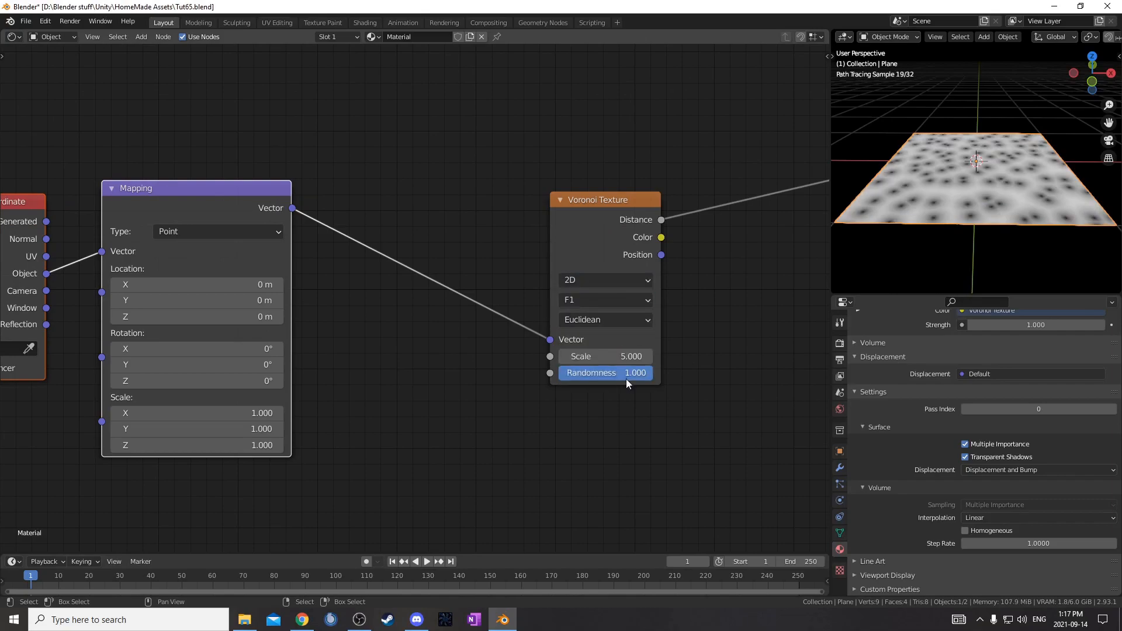
left_click_drag(606, 373, 652, 388)
scroll(517, 364, "down", 2)
Duplicate the Voronoi Texture below the original, keeping its Mapping link, and set the copy's feature to F2.
left_click_drag(529, 230, 490, 83)
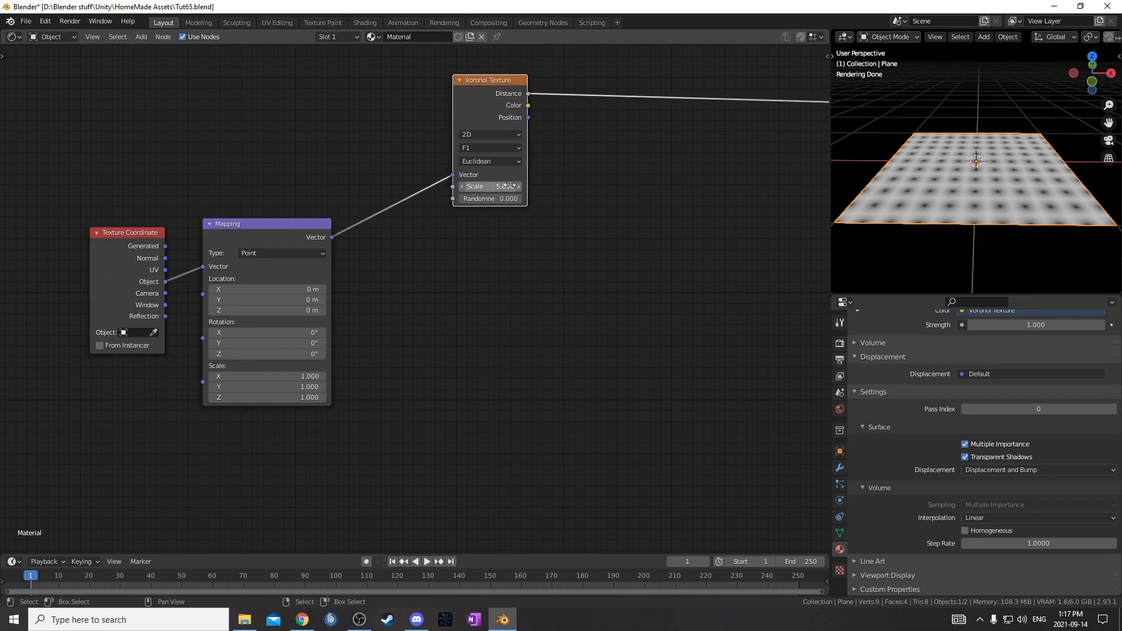
key("shift+d")
left_click(501, 336)
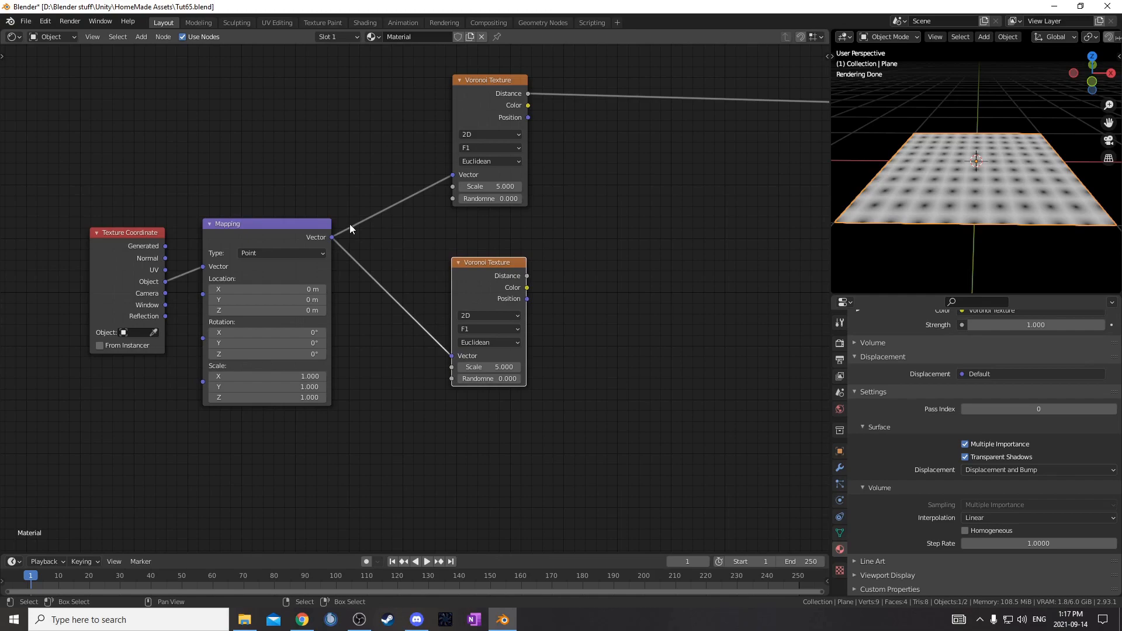
left_click(482, 328)
left_click(492, 353)
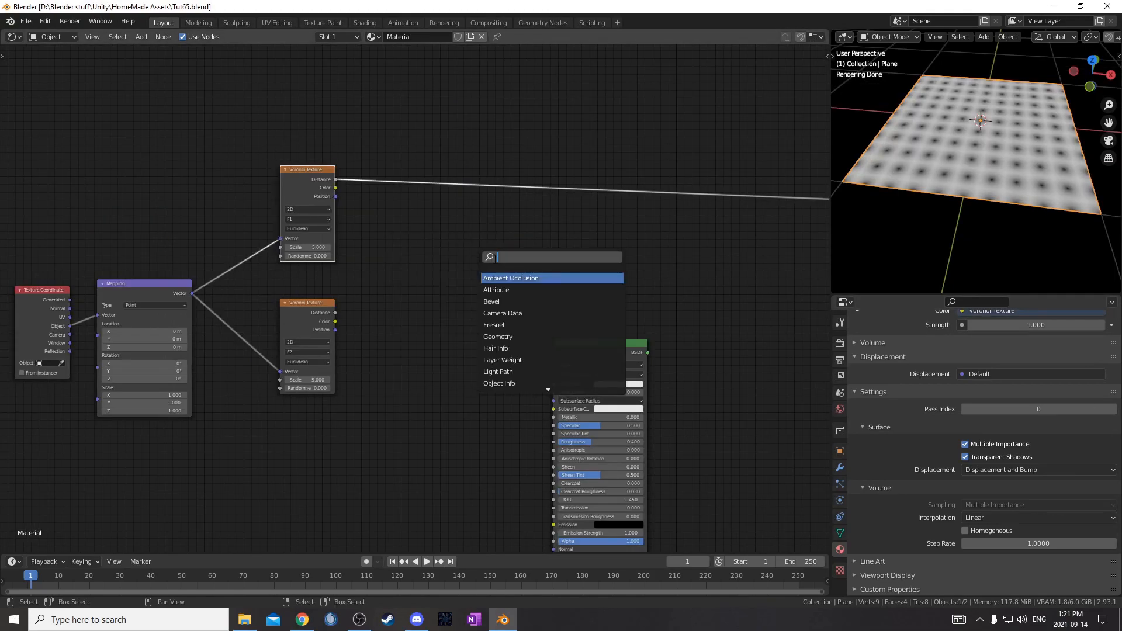
Insert a Math node on the F1 Voronoi Texture's Distance link and set its operation to Subtract.
type("add")
key("Return")
left_click(479, 179)
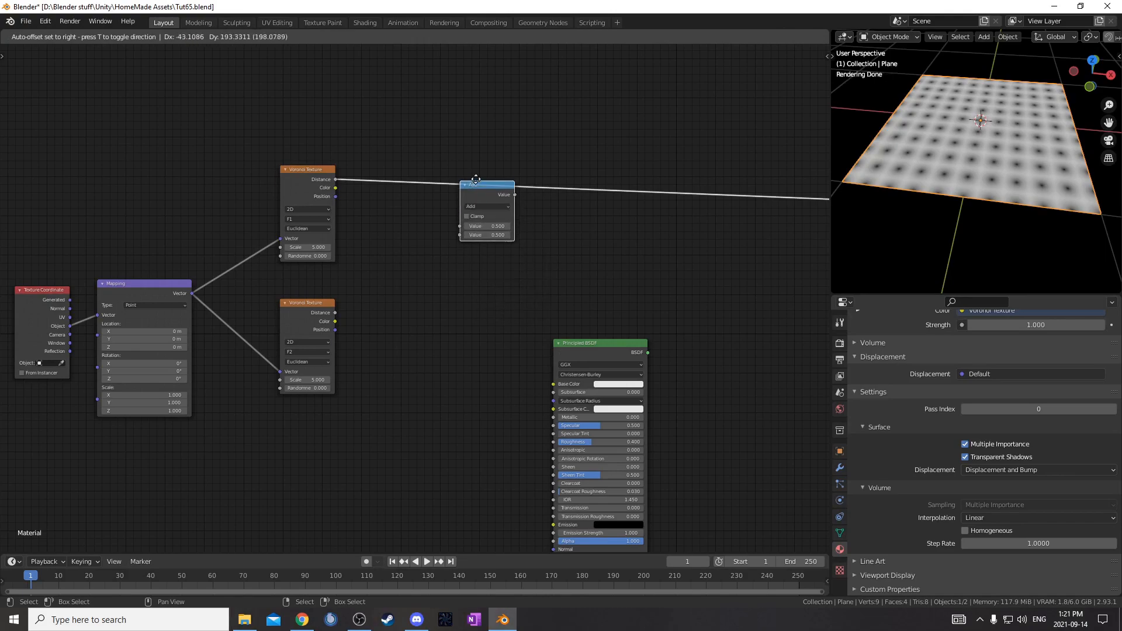
scroll(419, 224, "up", 4)
left_click(558, 105)
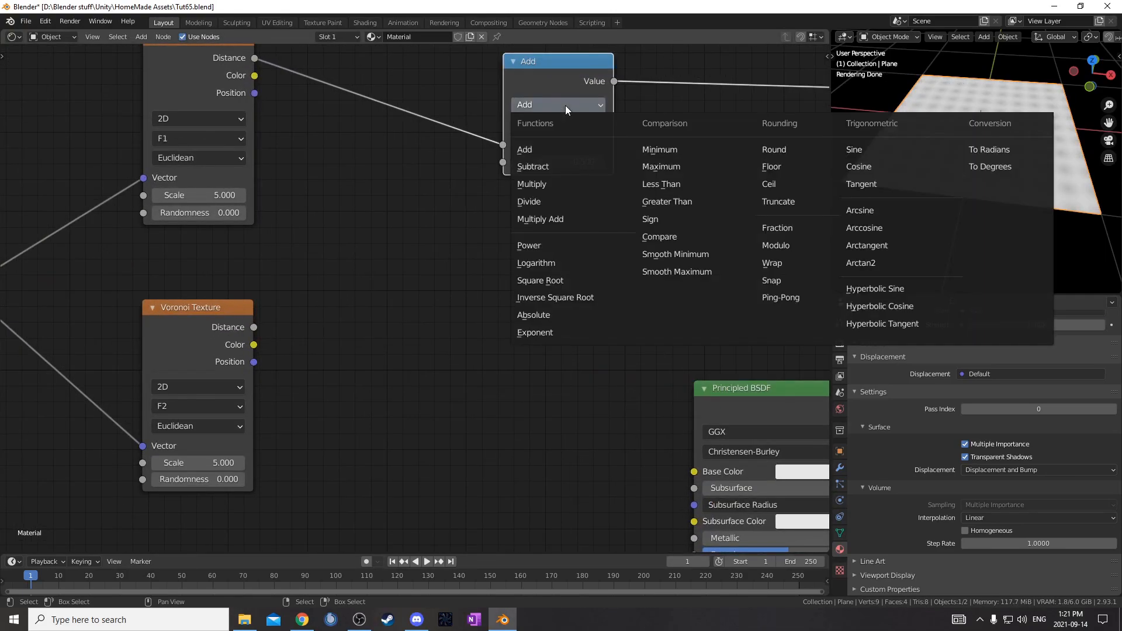
left_click(564, 97)
Connect the F2 Voronoi Distance to the Subtract node's first value, with the F1 Distance in the second.
left_click_drag(562, 76, 549, 151)
left_click_drag(255, 327, 491, 220)
scroll(450, 292, "down", 2)
middle_click_drag(432, 364, 436, 375)
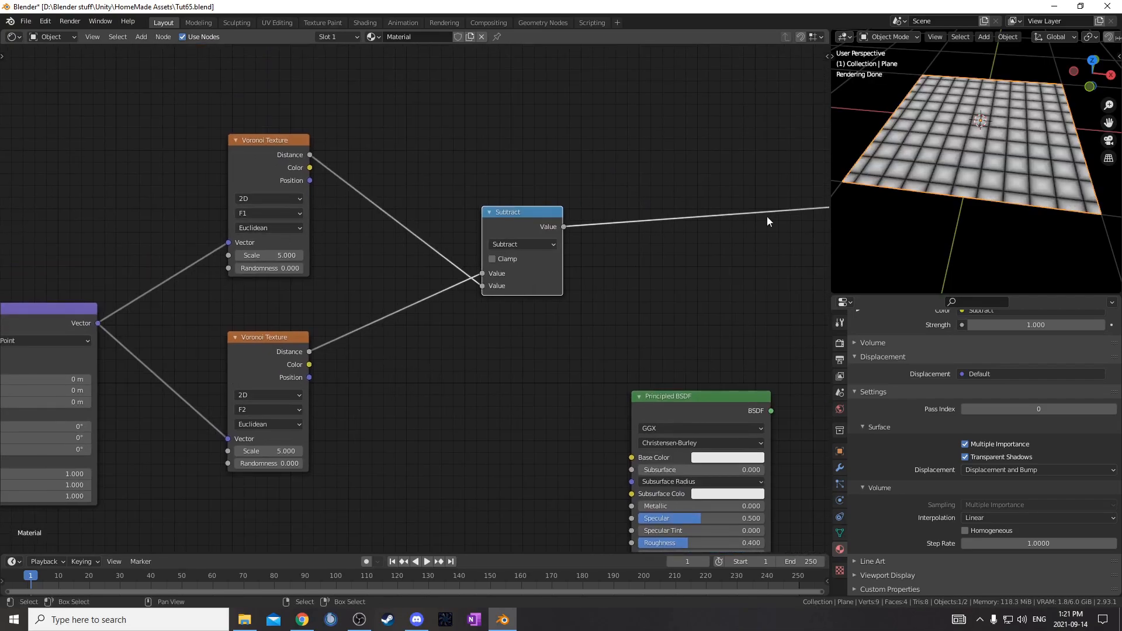
Duplicate the F2 Voronoi Texture below it with its Mapping link kept, and set the copy's distance metric to Chebychev.
scroll(339, 399, "down", 2)
middle_click_drag(336, 374, 327, 283)
left_click_drag(327, 283, 323, 290)
left_click(311, 429)
scroll(311, 429, "up", 4)
middle_click_drag(324, 402, 384, 199)
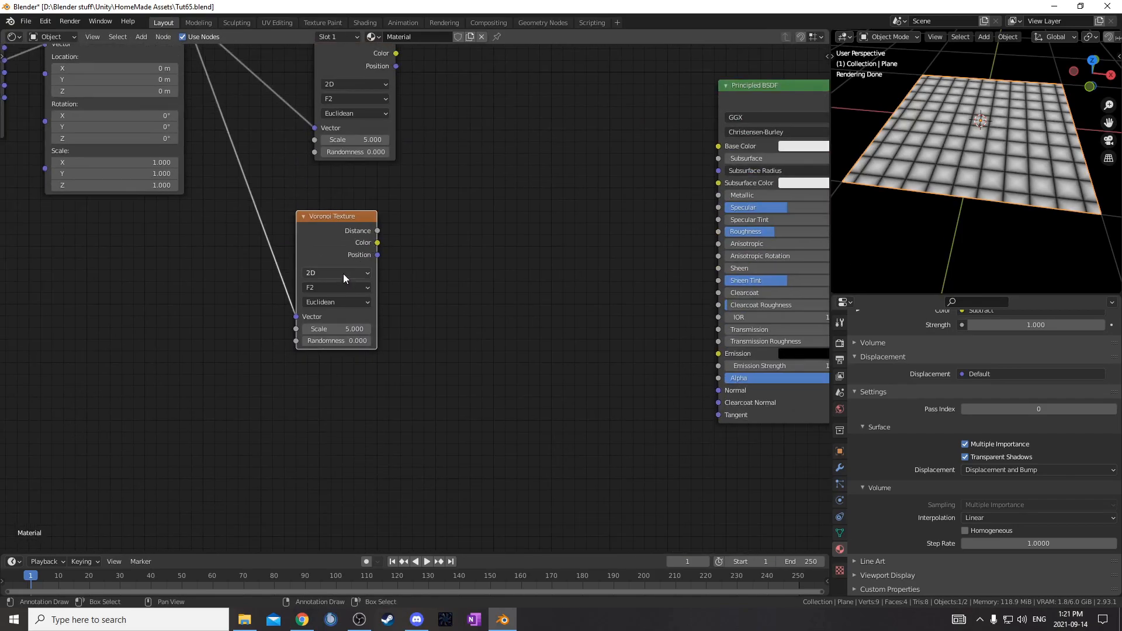
left_click(335, 302)
left_click(346, 346)
scroll(532, 222, "down", 1)
middle_click_drag(532, 222, 398, 409)
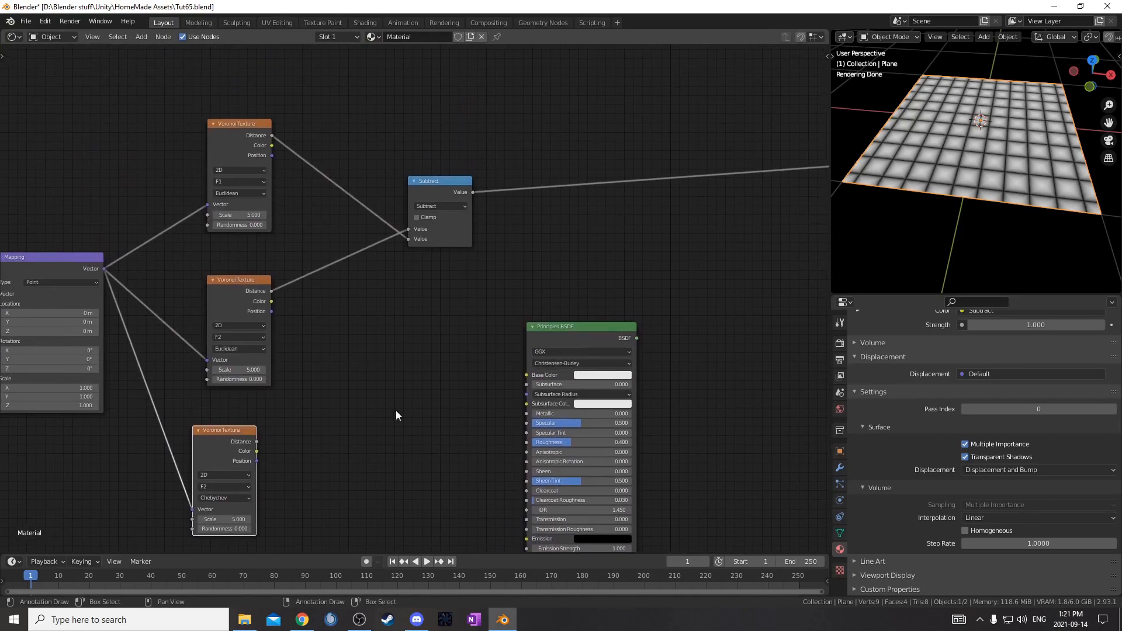
left_click_drag(257, 440, 443, 332)
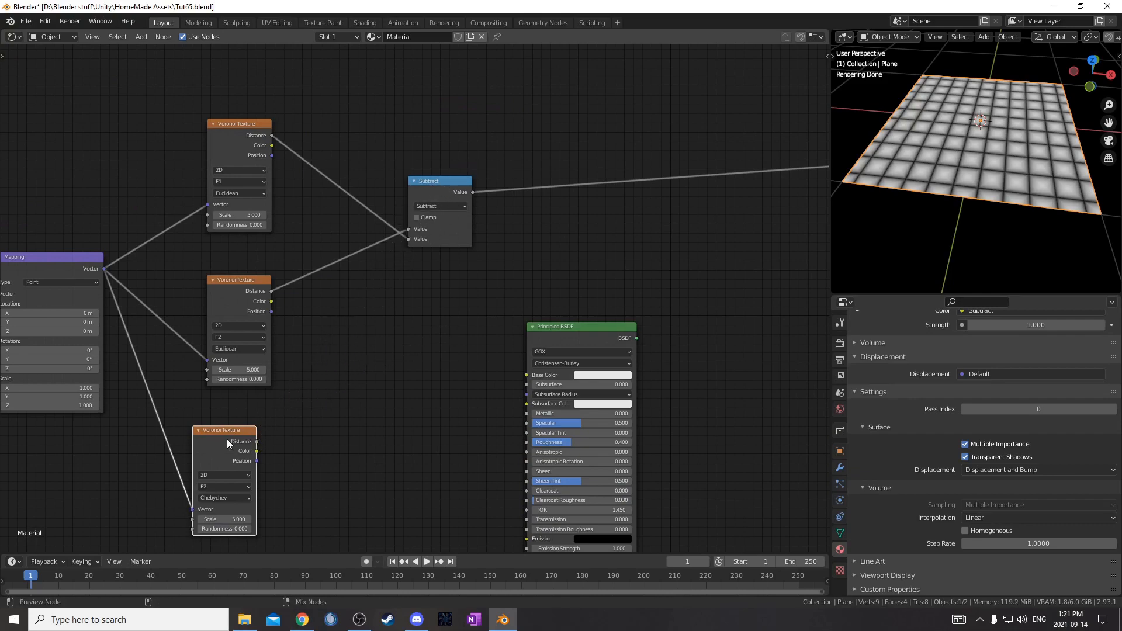
Preview the Chebychev Voronoi Texture on the plane, followed by the Subtract node's result.
left_click(220, 442, "ctrl+shift")
middle_click_drag(388, 375, 235, 309)
scroll(235, 308, "down", 1)
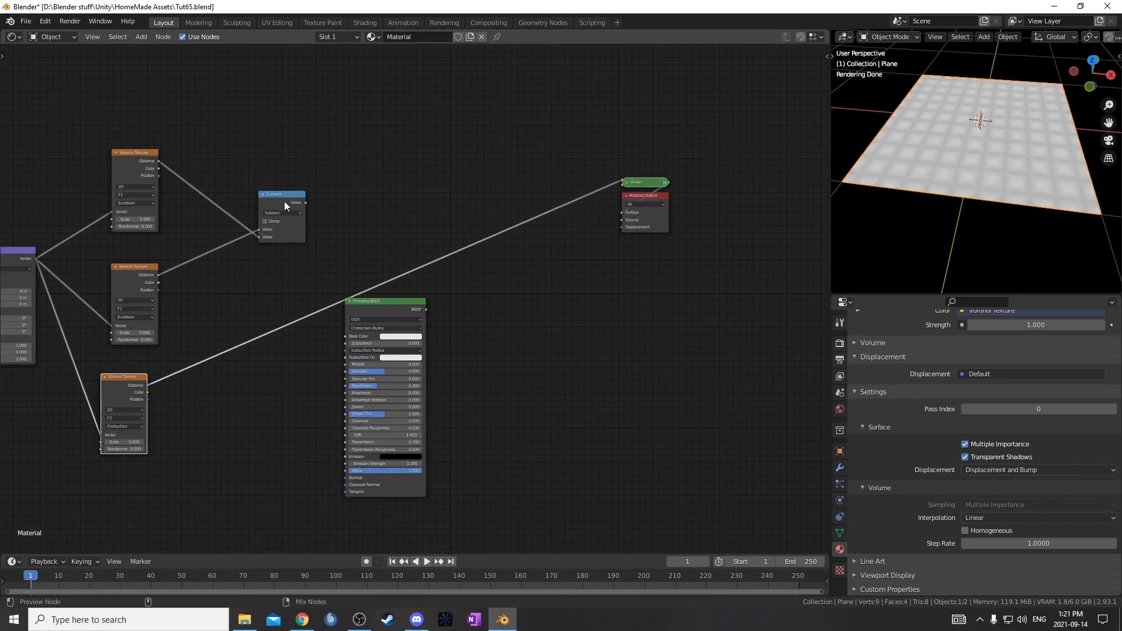
left_click(283, 202, "ctrl+shift")
Insert a Displacement node after the Subtract node, feeding the Subtract value into its Height input.
key("shift+a")
left_click(461, 248)
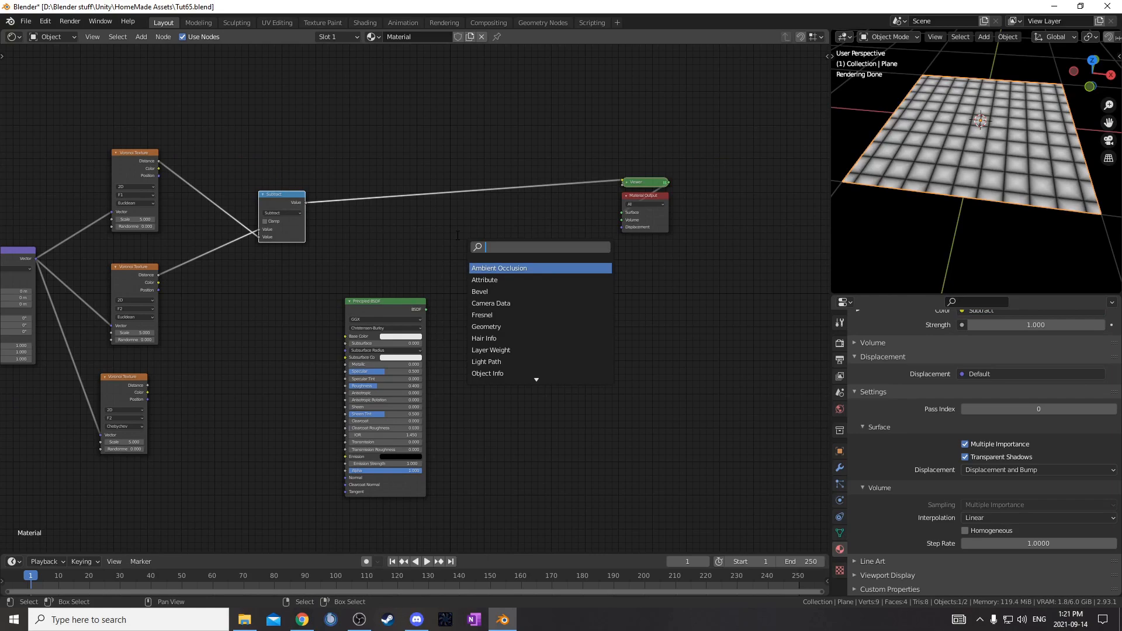
type("disp")
key("Return")
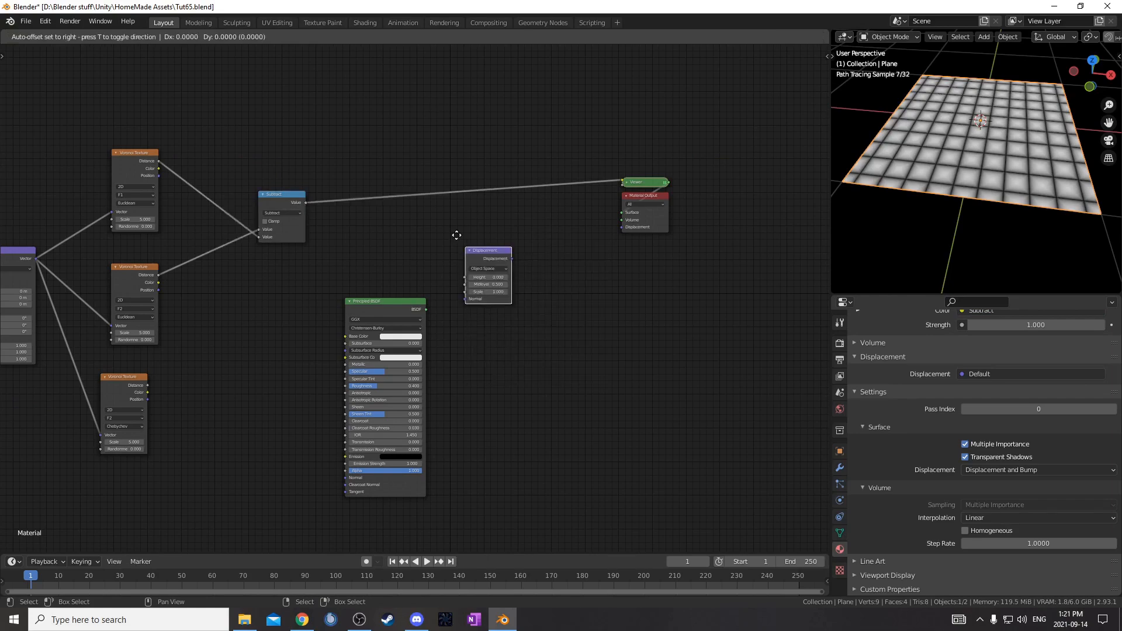
left_click(408, 156)
scroll(411, 171, "up", 3)
middle_click_drag(411, 170, 443, 270)
left_click_drag(443, 268, 443, 238)
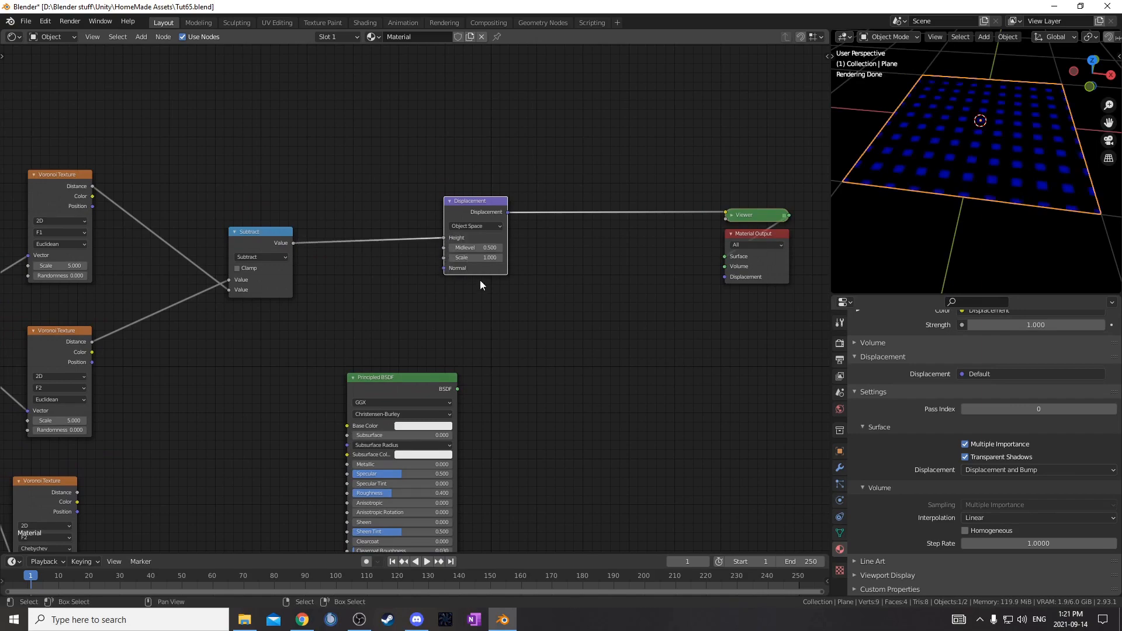
Connect the Displacement node's output to the Displacement input of the Material Output.
scroll(478, 277, "up", 1)
scroll(504, 223, "down", 2)
left_click_drag(501, 219, 704, 279)
middle_click_drag(462, 277, 516, 275)
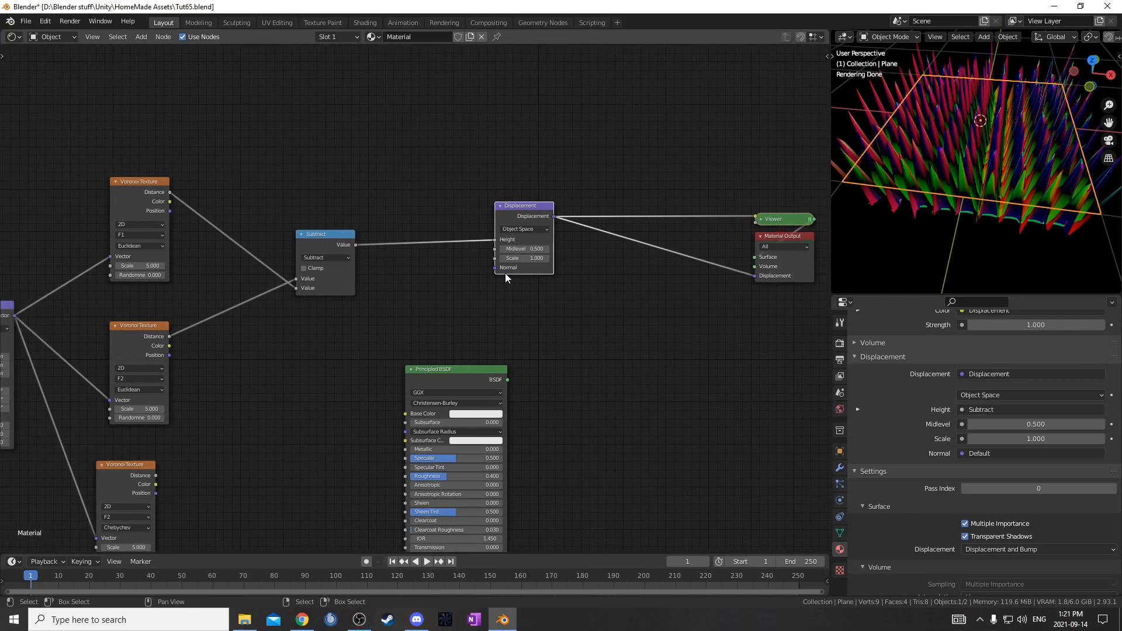
Try the Displacement node's scale at 0.1 and at 0.2, checking the relief from a lower angle.
left_click(521, 258)
type(".1")
key("Return")
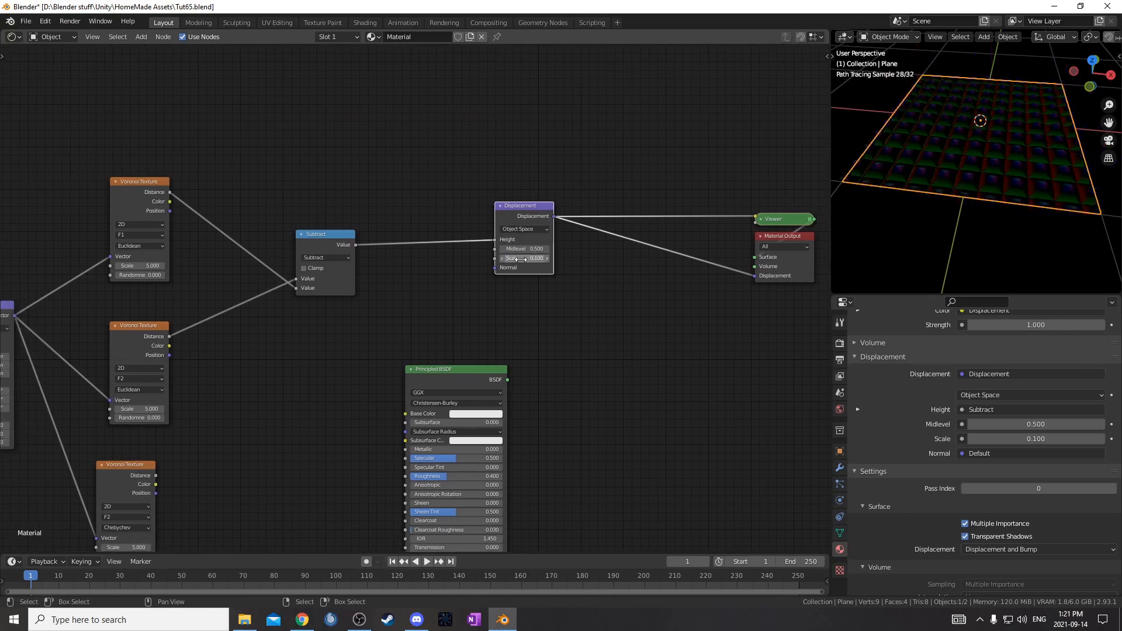
middle_click_drag(877, 246, 941, 185)
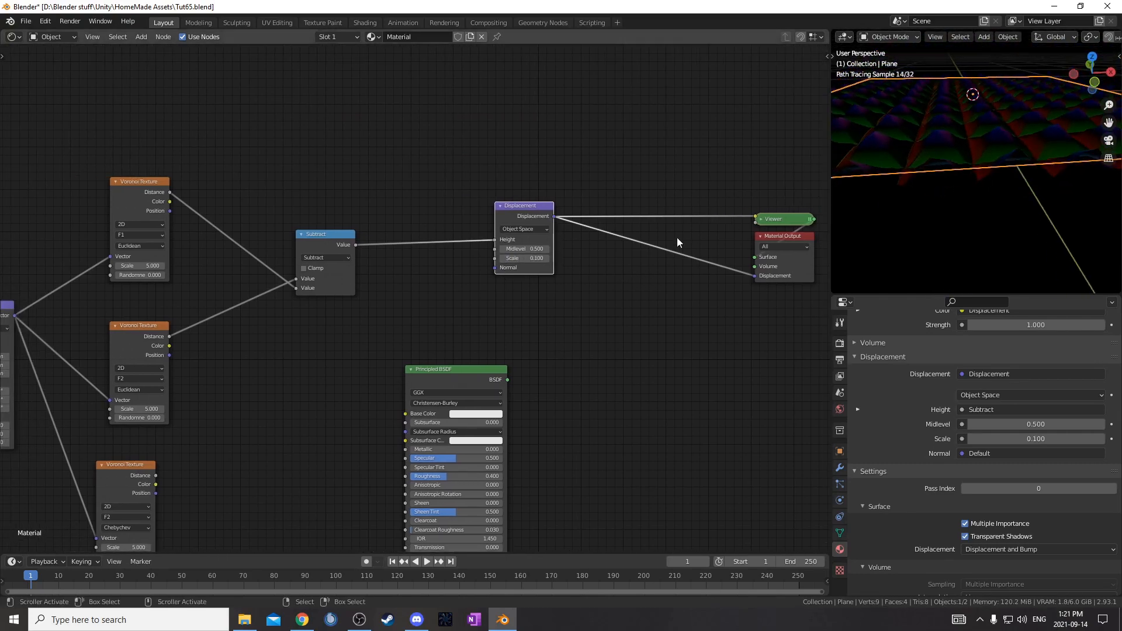
left_click(535, 258)
type(".2")
key("Return")
middle_click_drag(1018, 178, 963, 190)
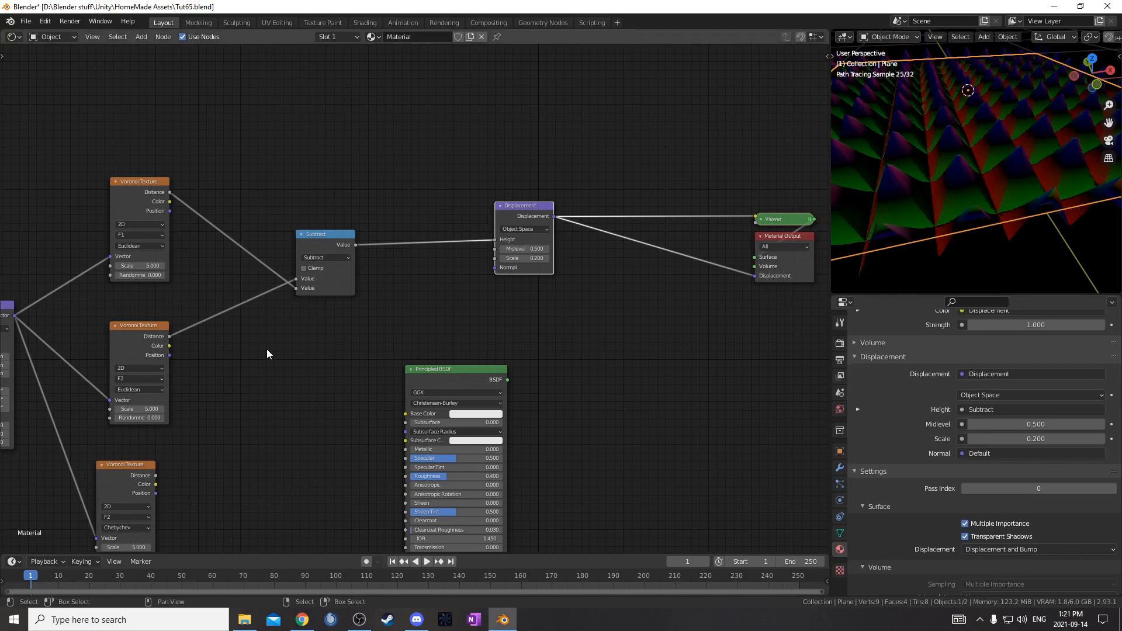
Try the Euclidean F2 Voronoi Distance and the F1 Voronoi Distance in turn as the Displacement node's Height.
middle_click_drag(267, 354, 291, 340)
left_click_drag(193, 322, 519, 226)
middle_click_drag(904, 182, 983, 164)
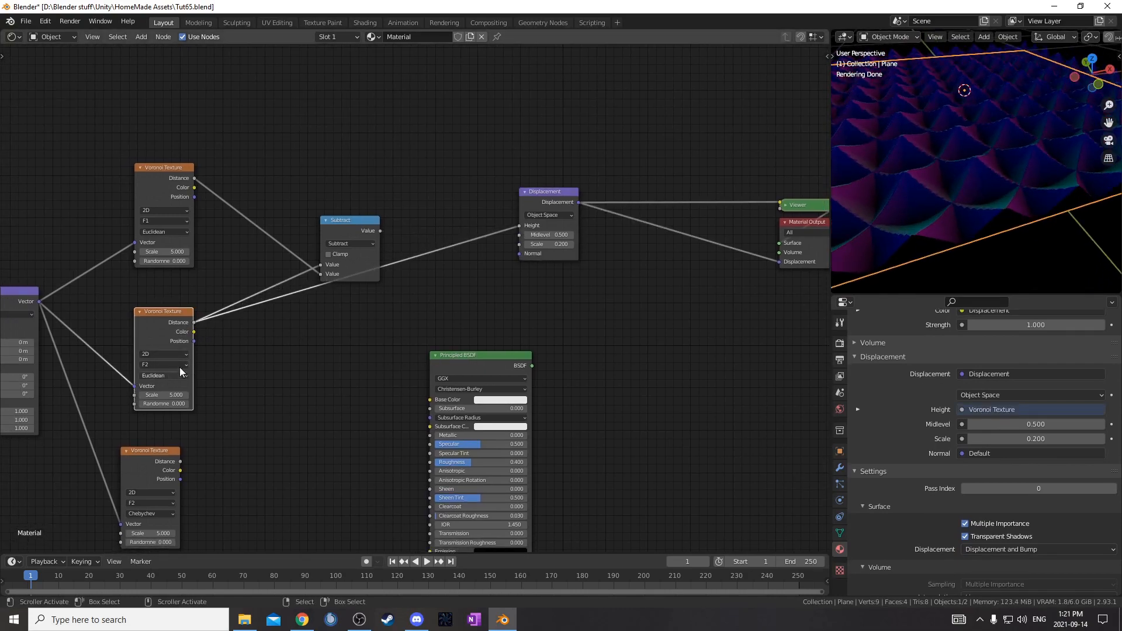
middle_click_drag(889, 175, 880, 171)
left_click_drag(195, 178, 518, 224)
middle_click_drag(942, 175, 892, 176)
middle_click_drag(471, 300, 619, 194)
scroll(334, 349, "down", 1)
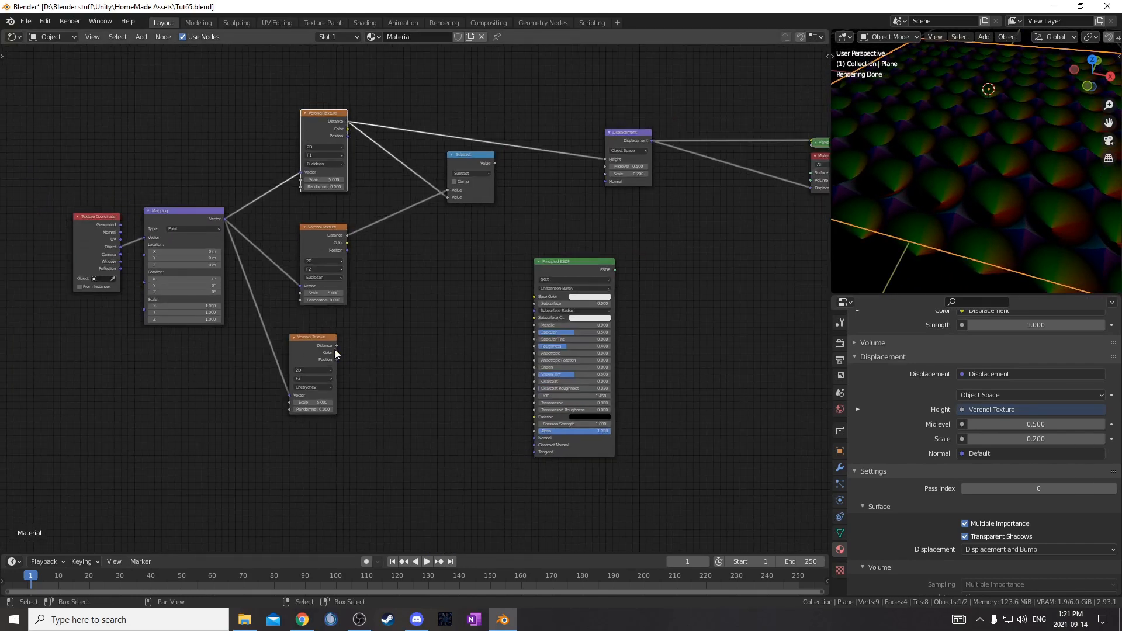
Try the Chebychev Voronoi Texture's Distance as the Displacement node's Height and inspect the resulting surface.
left_click_drag(495, 163, 605, 159)
left_click_drag(336, 345, 609, 158)
middle_click_drag(970, 146, 980, 209)
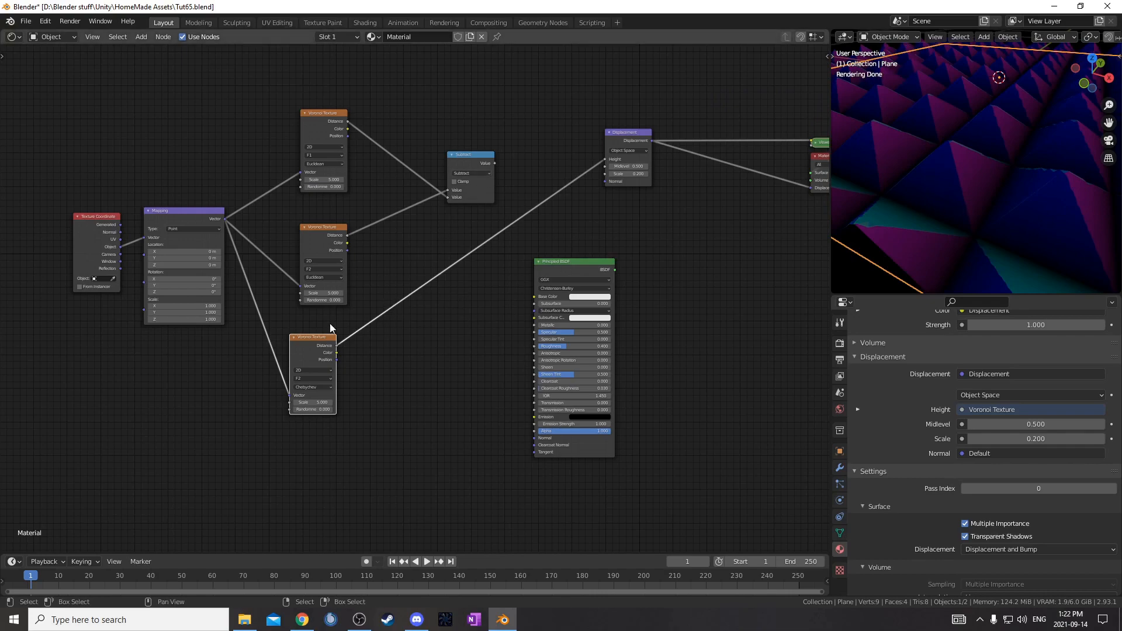
Reconnect the Subtract node's value to the Displacement node's Height.
scroll(328, 357, "up", 2)
scroll(566, 92, "down", 3)
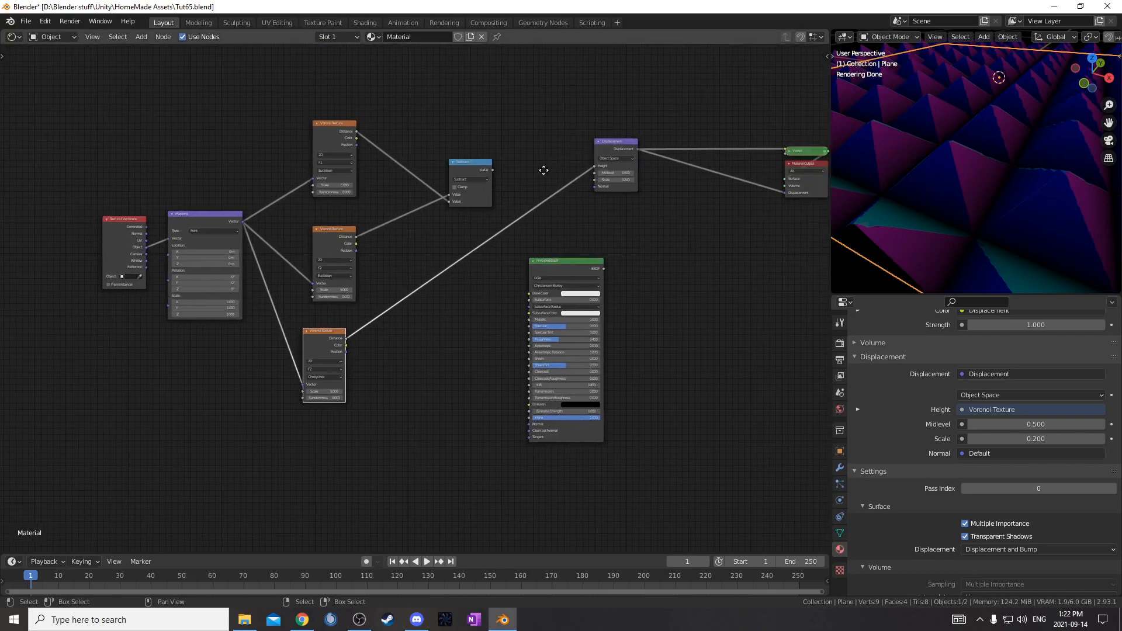
middle_click_drag(493, 180, 448, 263)
left_click_drag(446, 258, 545, 255)
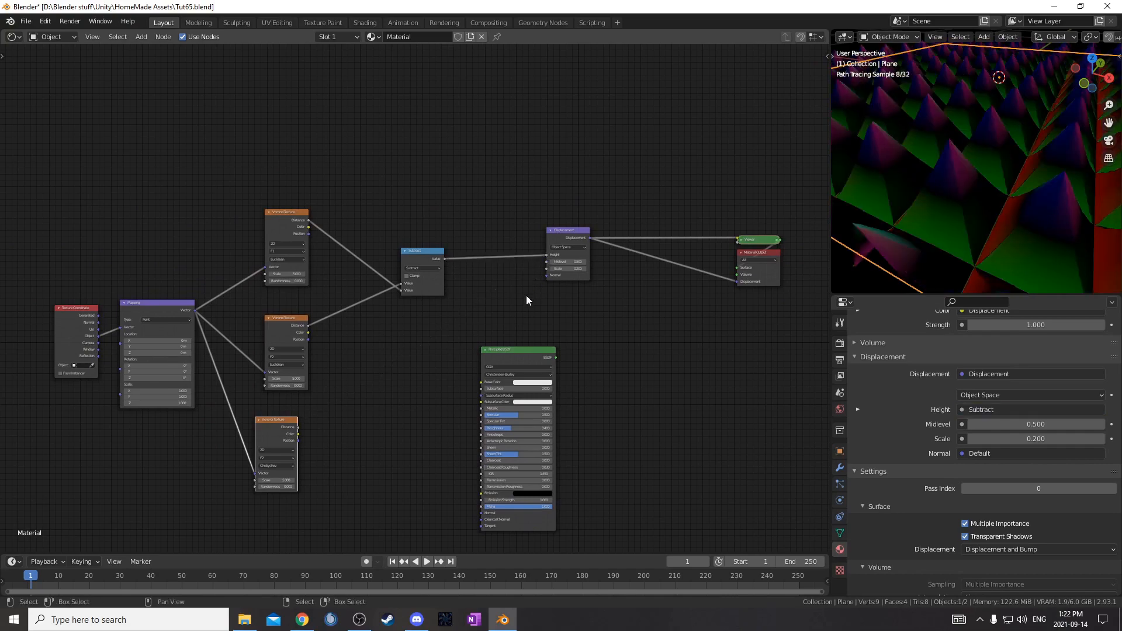
scroll(527, 293, "up", 2)
middle_click_drag(949, 225, 945, 222)
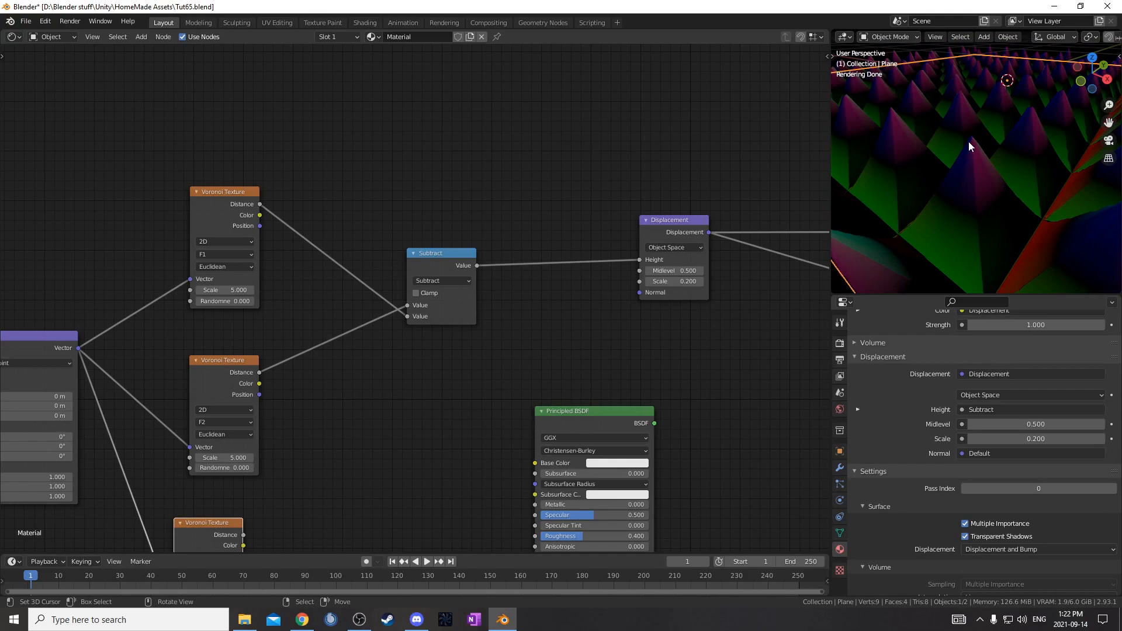
Insert an RGB Curves node between the Subtract and Displacement nodes.
key("shift+a")
left_click(485, 340)
type("rgb")
key("Down")
key("Return")
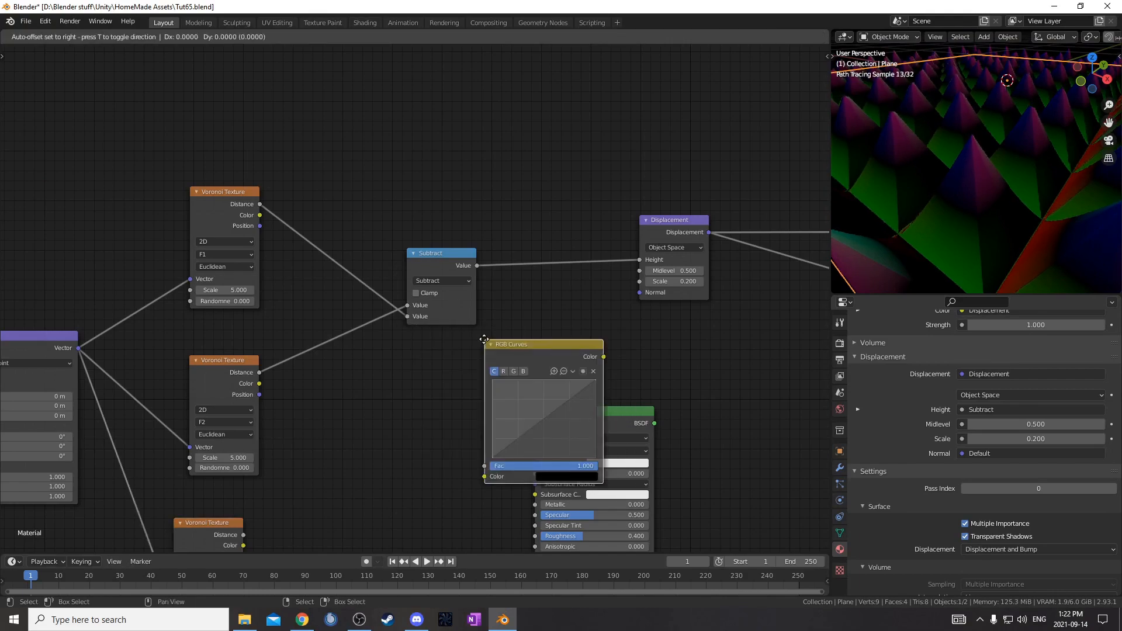
left_click(516, 182)
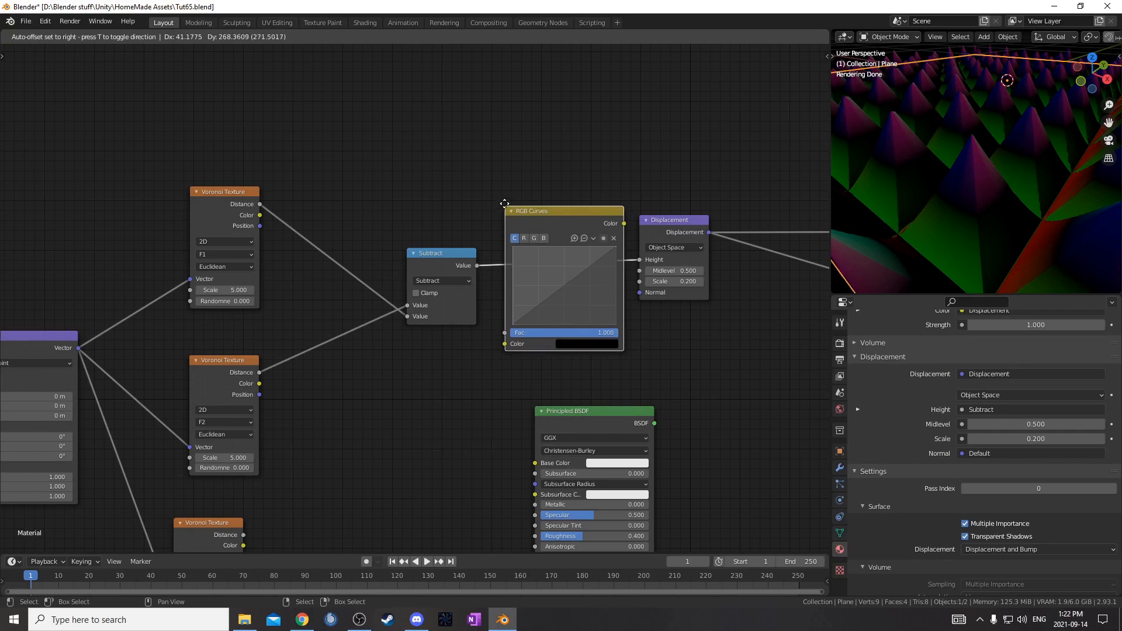
Bend the RGB curve upward with a point at about X 0.19, Y 0.44 and lower its end point to about Y 0.61.
left_click(555, 292)
left_click_drag(555, 291, 547, 270)
left_click_drag(628, 239, 630, 258)
left_click_drag(546, 270, 545, 280)
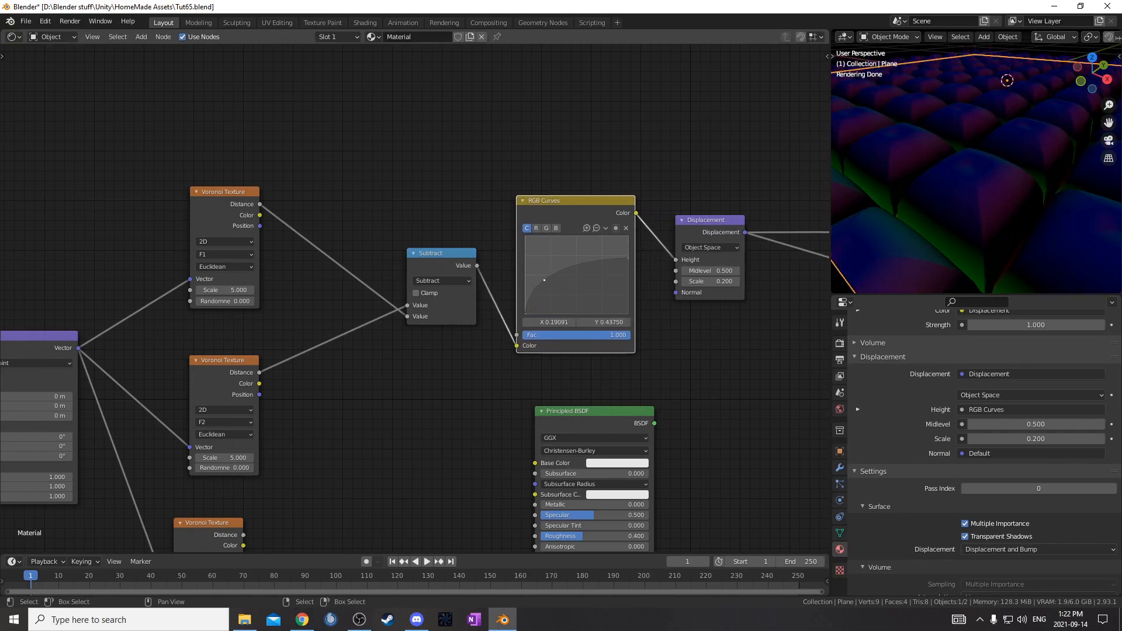
left_click_drag(629, 259, 629, 266)
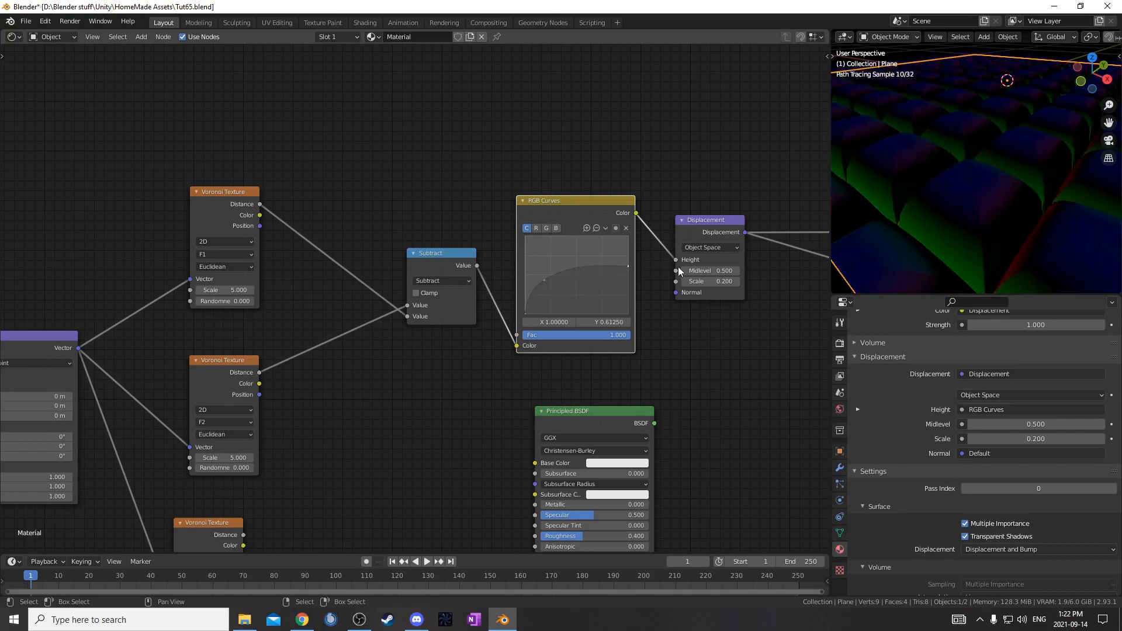
Set the Displacement node's scale to 0.05 and view the plane with the Principled BSDF as its surface.
left_click(710, 282)
key("BackSpace")
type("0.05")
key("Return")
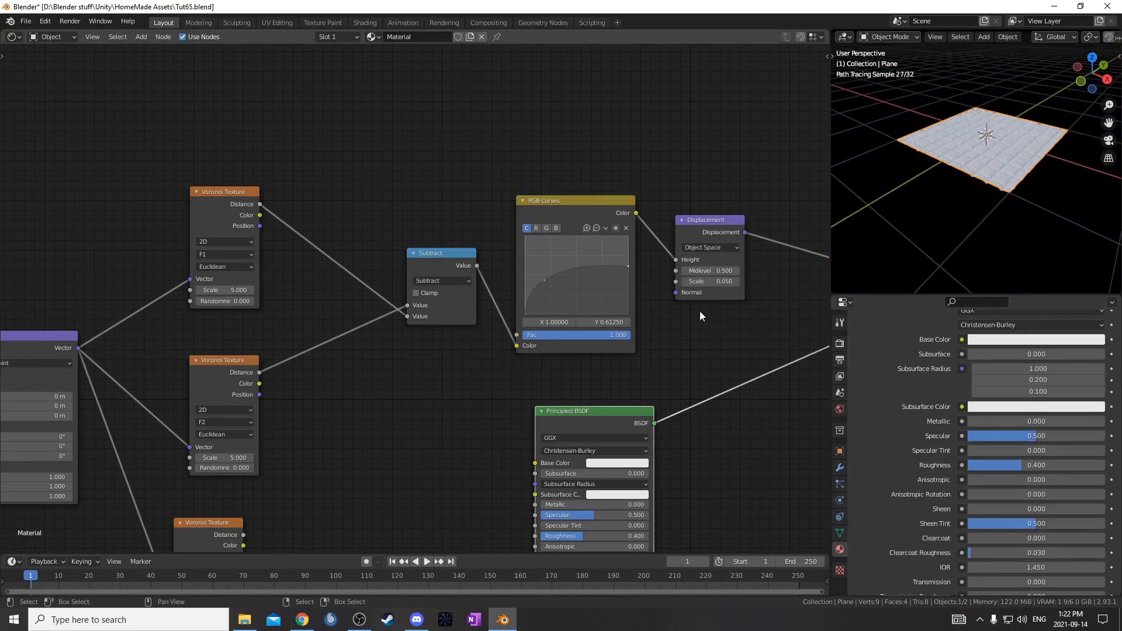
mouse_move(1003, 180)
middle_mouse_down()
mouse_move(1036, 185)
mouse_move(1002, 184)
middle_mouse_up()
scroll(1029, 189, "up", 4)
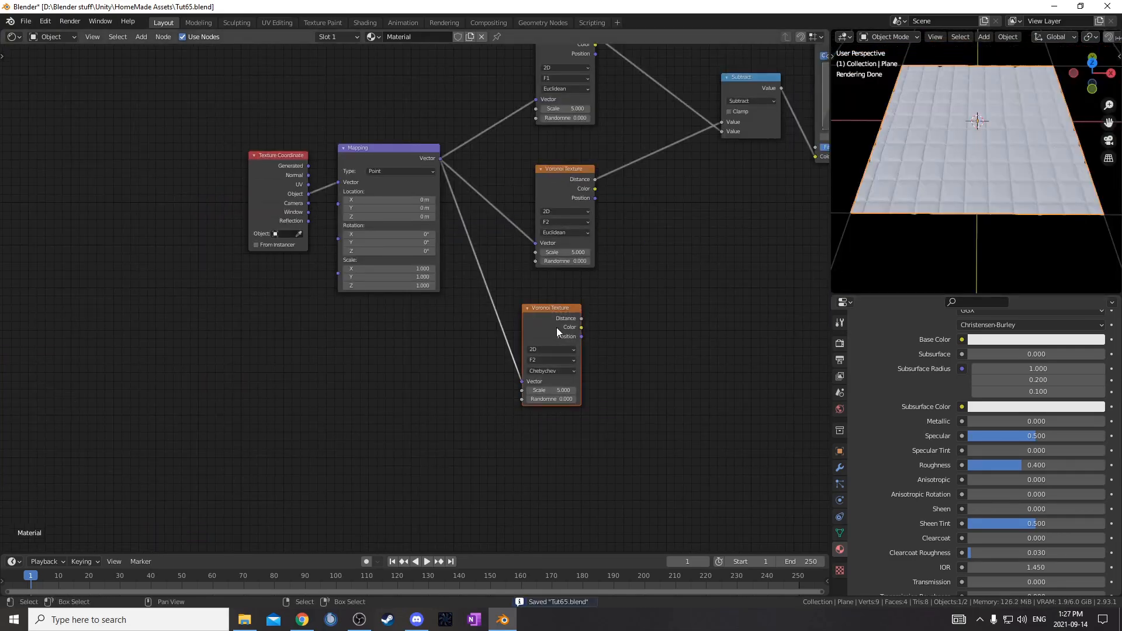
Try shifting the Mapping node's X location and changing its X scale, cancelling each change.
scroll(465, 335, "up", 3)
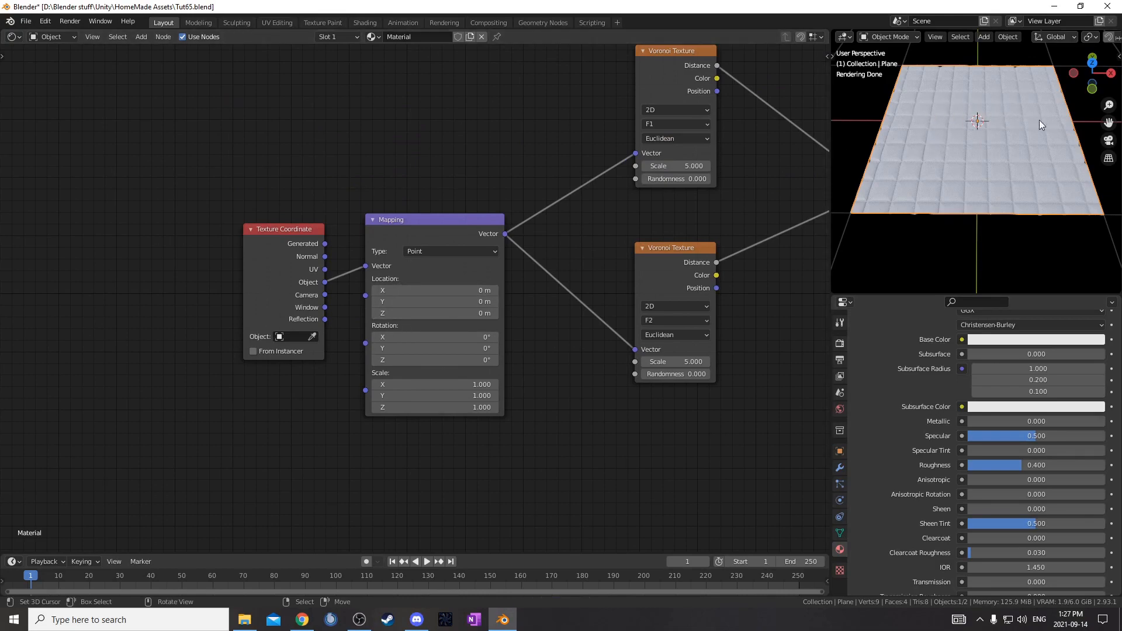
left_click_drag(483, 291, 497, 290)
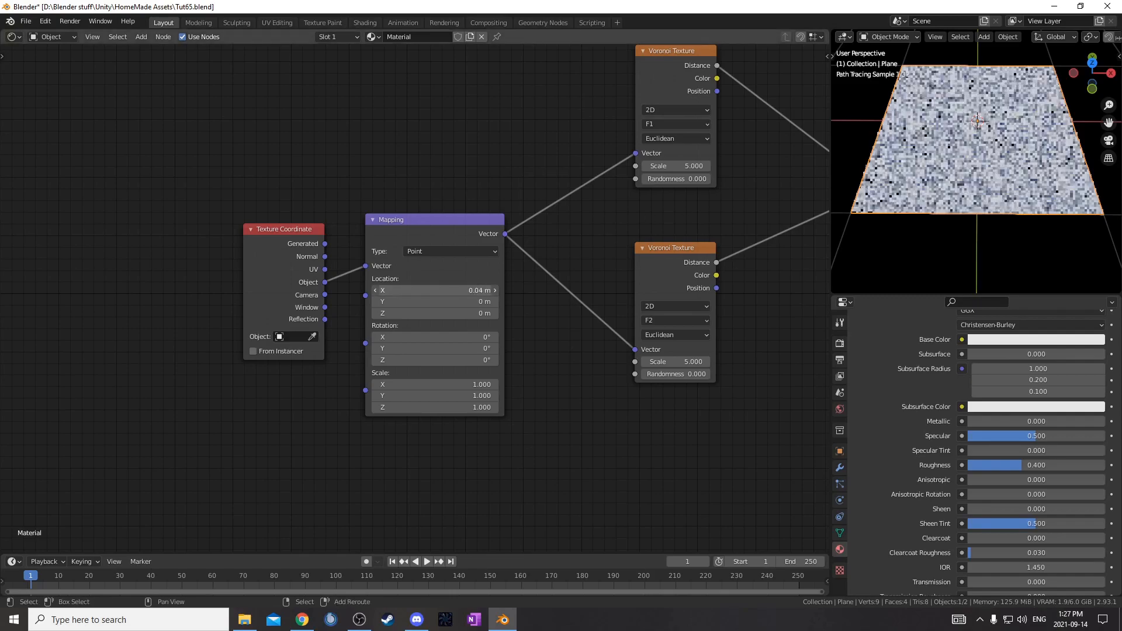
right_click(482, 290)
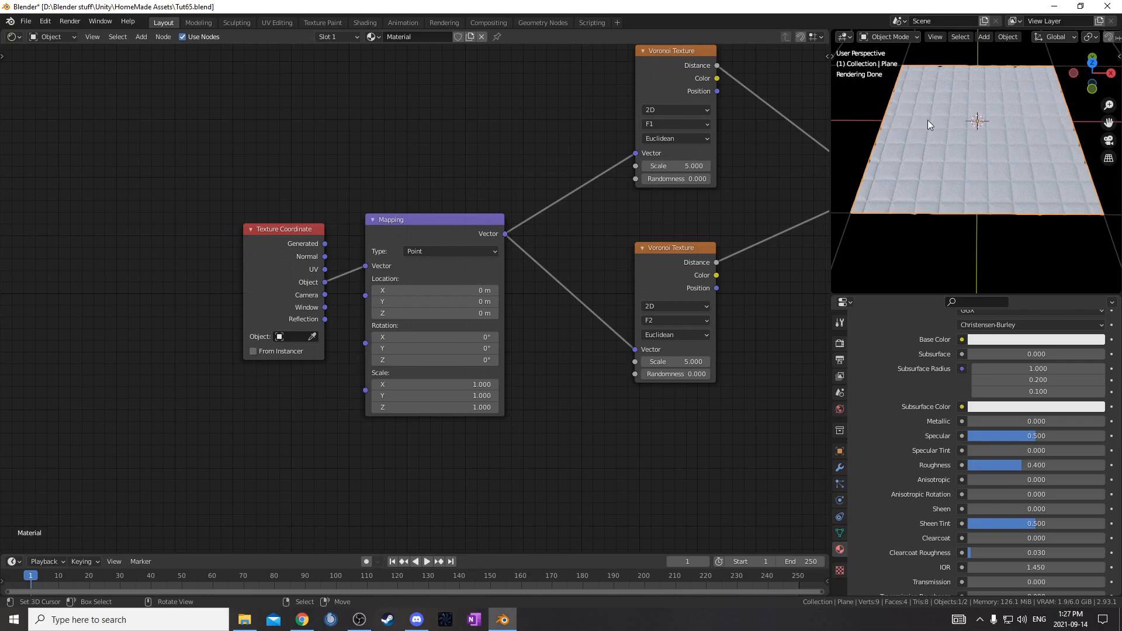
left_click_drag(458, 384, 434, 384)
right_click(458, 384)
Duplicate the Mapping node and insert the copy between the Texture Coordinate and the original Mapping node.
scroll(401, 434, "down", 5)
middle_click_drag(401, 435, 524, 482)
left_click_drag(451, 314, 333, 262)
left_click(530, 293)
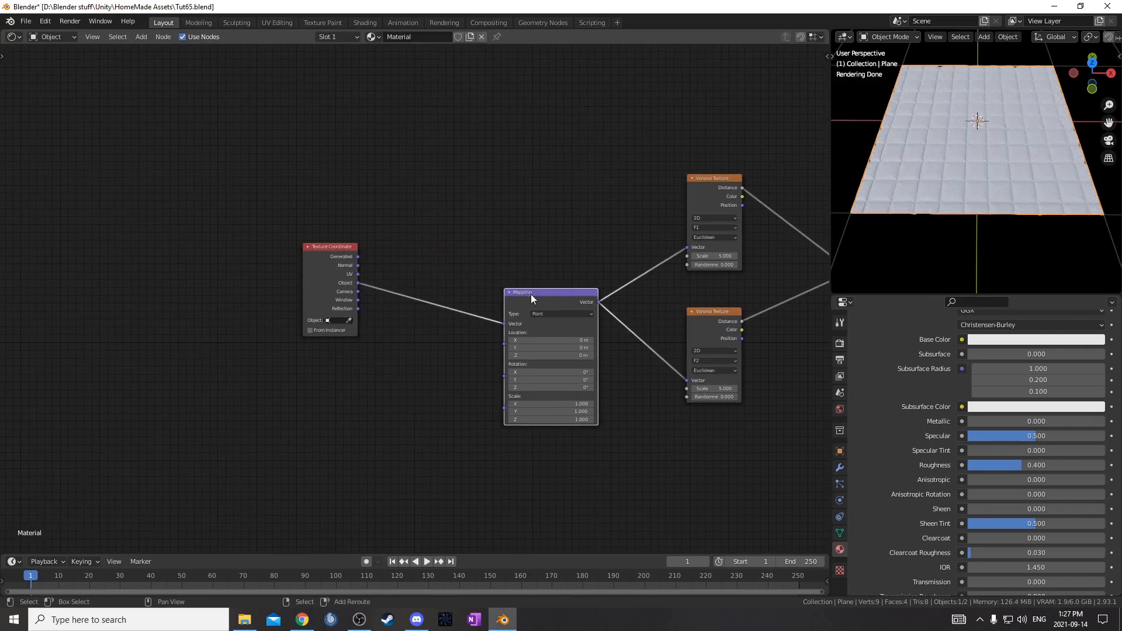
key("shift+d")
left_click(399, 226)
scroll(415, 327, "up", 5)
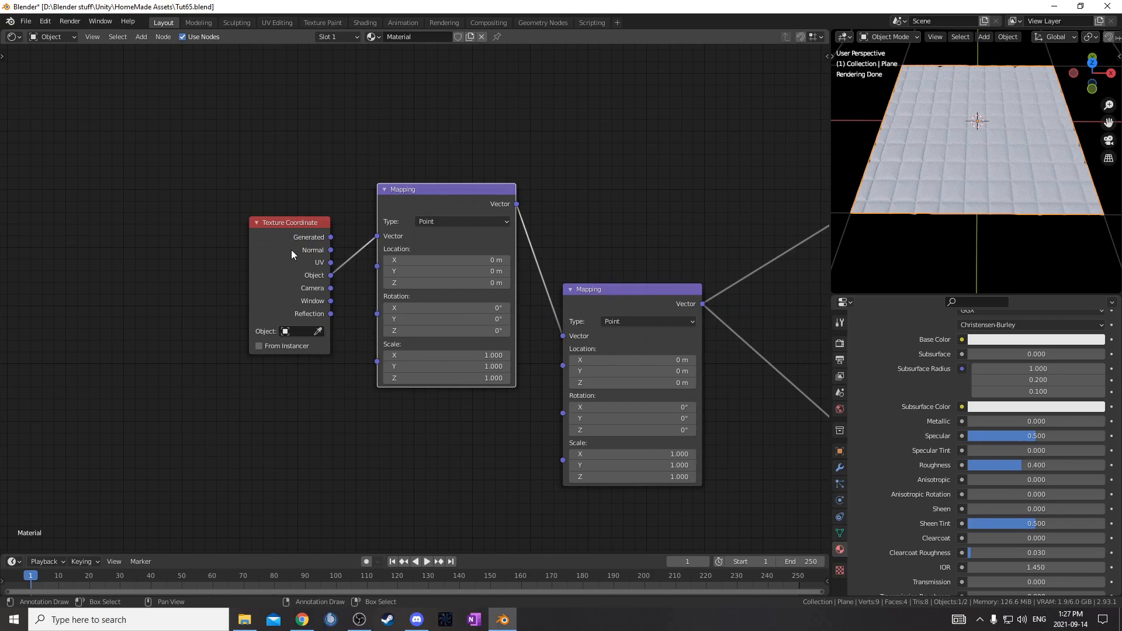
Move the Texture Coordinate node farther away from the Mapping nodes to make room between them.
left_click_drag(293, 252, 218, 173)
middle_click_drag(321, 365, 391, 347)
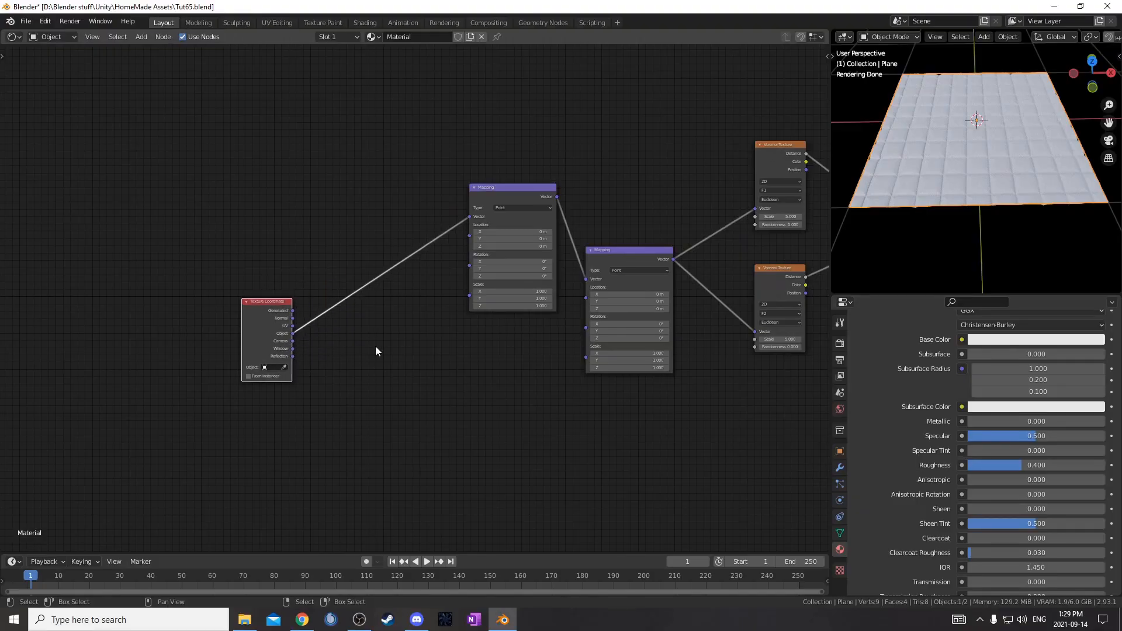
scroll(375, 346, "up", 5)
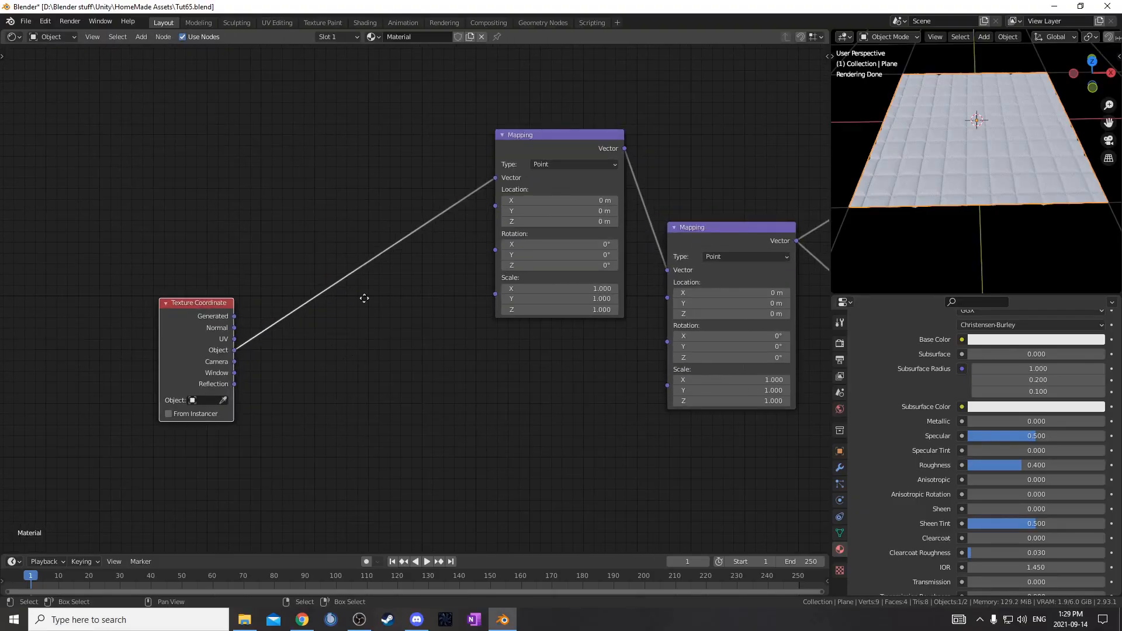
Add a Separate XYZ node in the free space near the Texture Coordinate node.
middle_click_drag(364, 311, 426, 173)
key("shift+a")
left_click(518, 313)
type("sep")
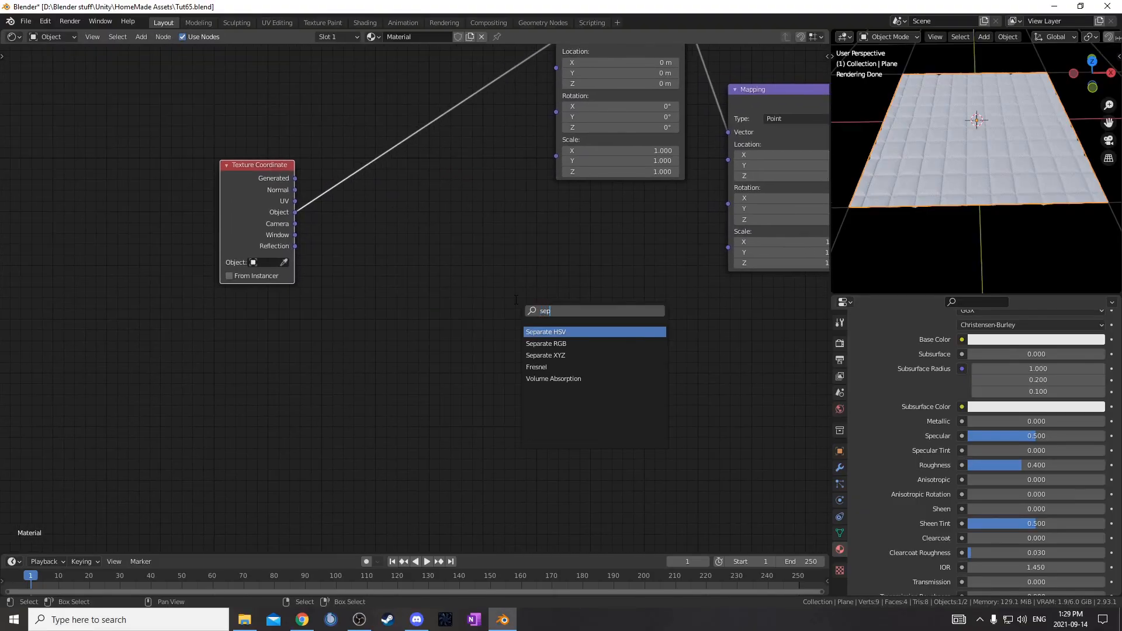
key("Down")
key("Down")
key("Return")
left_click(419, 252)
Connect the Texture Coordinate's Object output to the Separate XYZ node's Vector input and place that node below the Mapping chain.
left_click_drag(295, 212, 436, 337)
left_click_drag(478, 280, 407, 378)
scroll(548, 440, "up", 1)
middle_click_drag(514, 376, 471, 293)
scroll(337, 292, "down", 1)
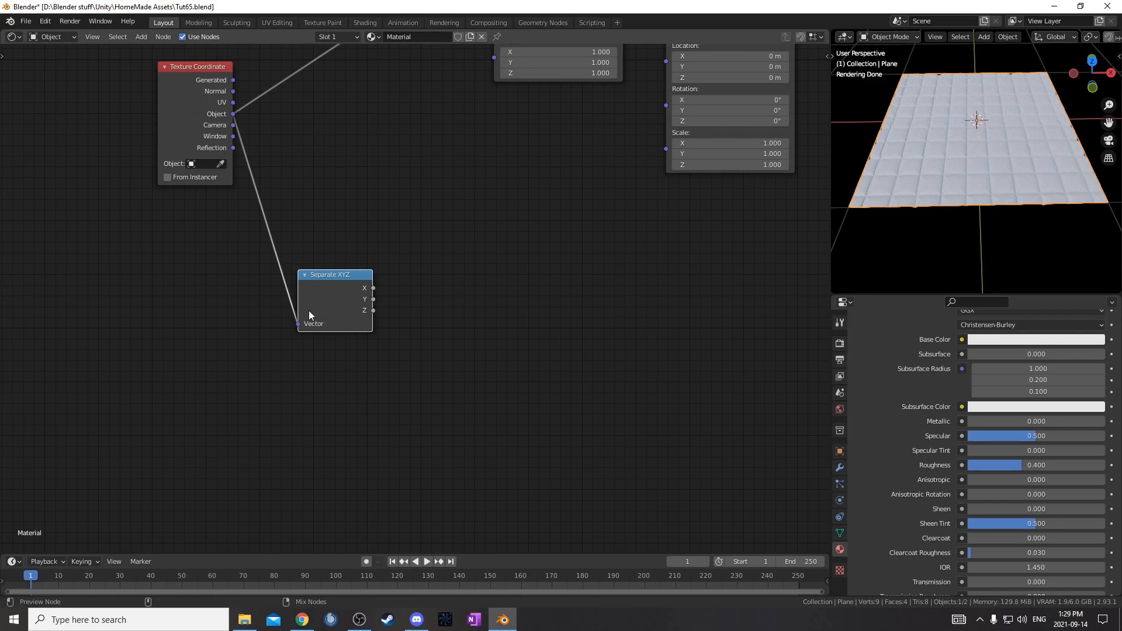
Preview the Separate XYZ node's Y output and insert a Math node set to Add on that preview link.
left_click(324, 295, "ctrl+shift")
left_click(323, 295, "ctrl+shift")
key("shift+a")
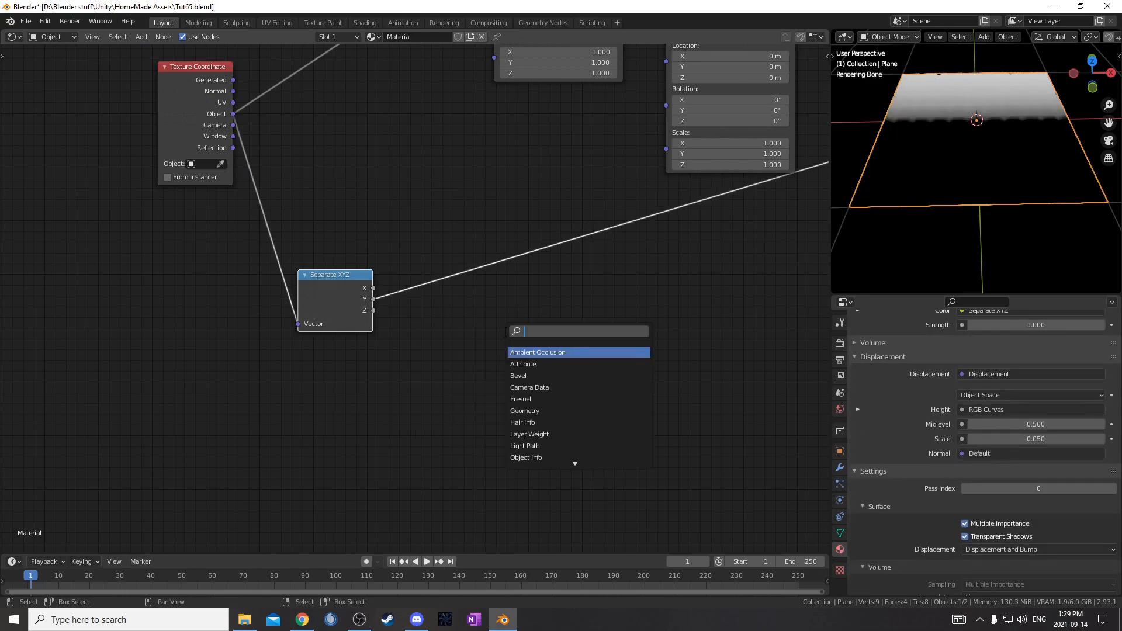
type("map")
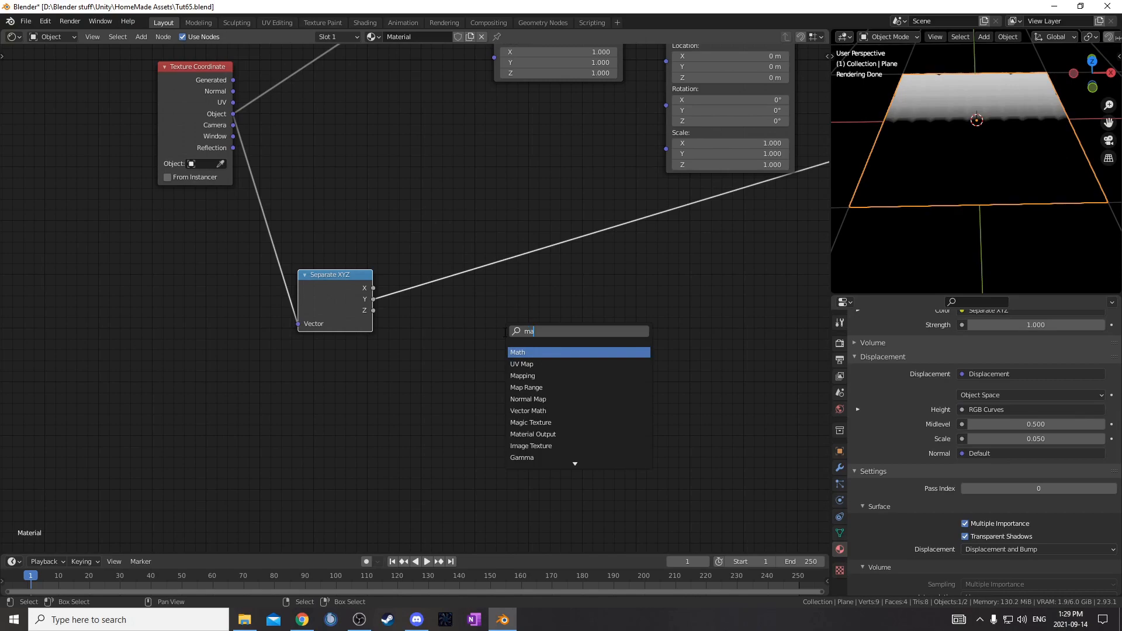
key("BackSpace")
key("BackSpace")
key("BackSpace")
type("add")
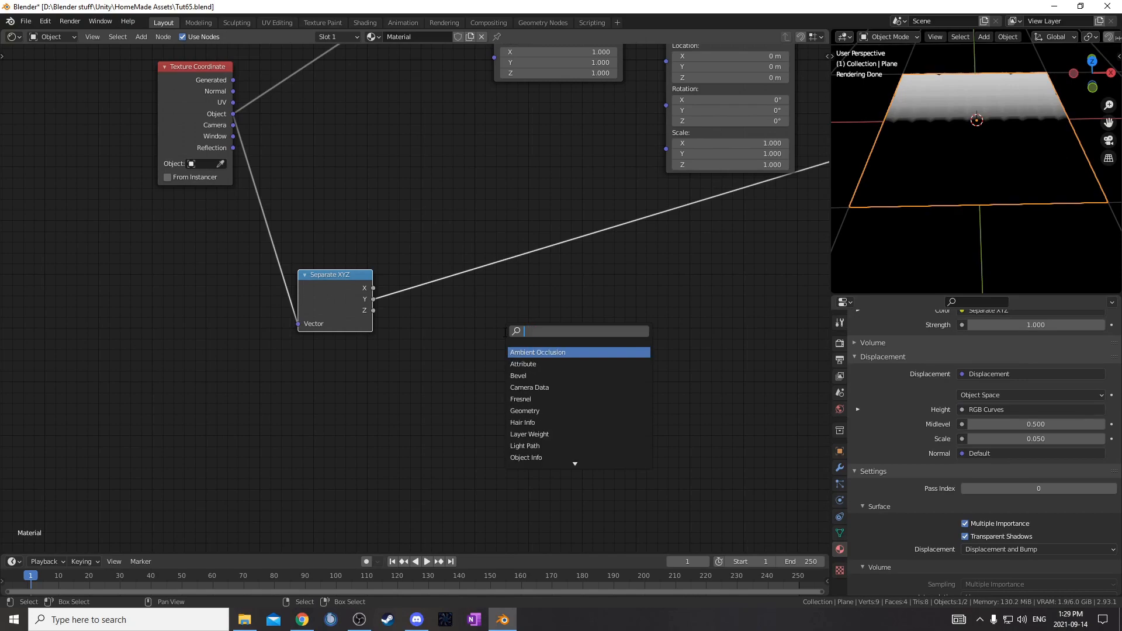
key("Return")
left_click(423, 229)
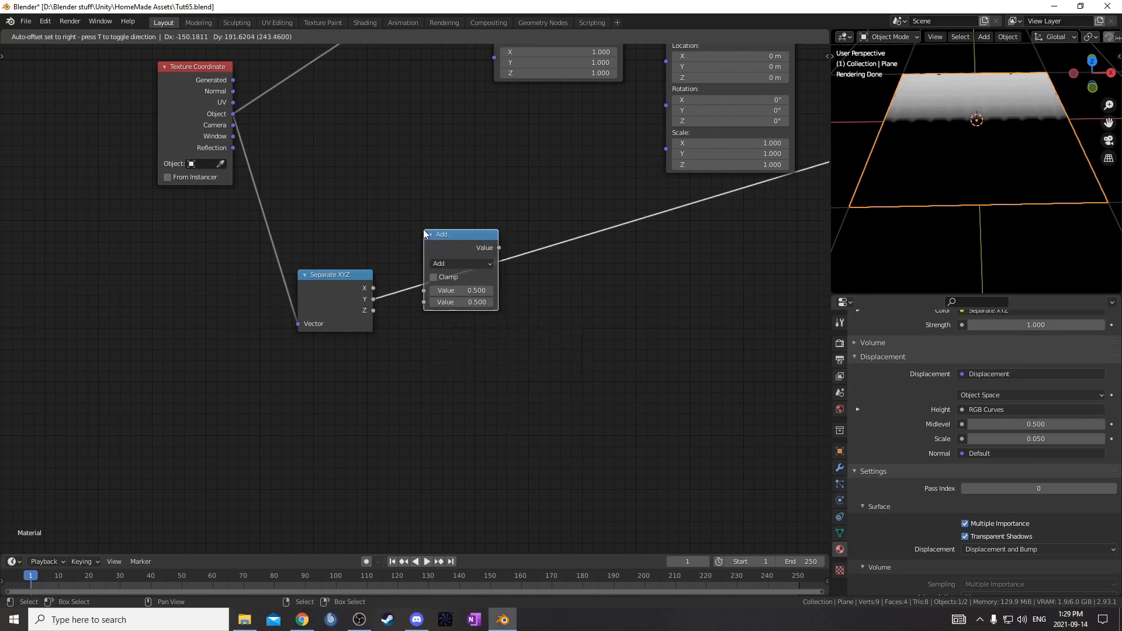
Add a Map Range node and insert it on the preview link right after the Add node.
key("shift+a")
type("mapp")
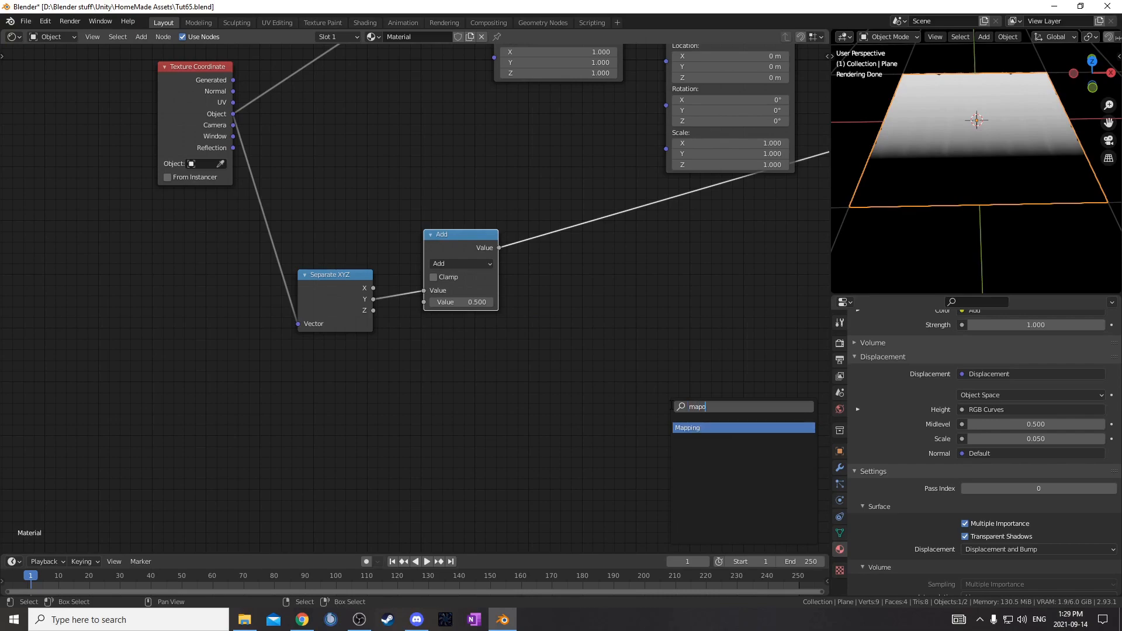
key("BackSpace")
key("Down")
key("Return")
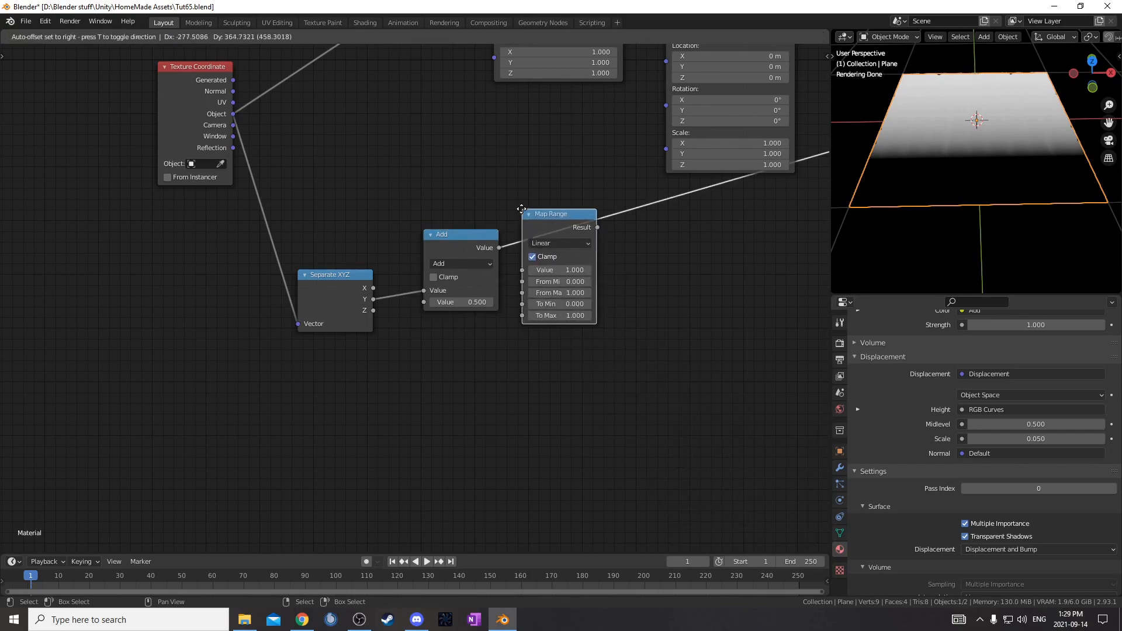
left_click(541, 196)
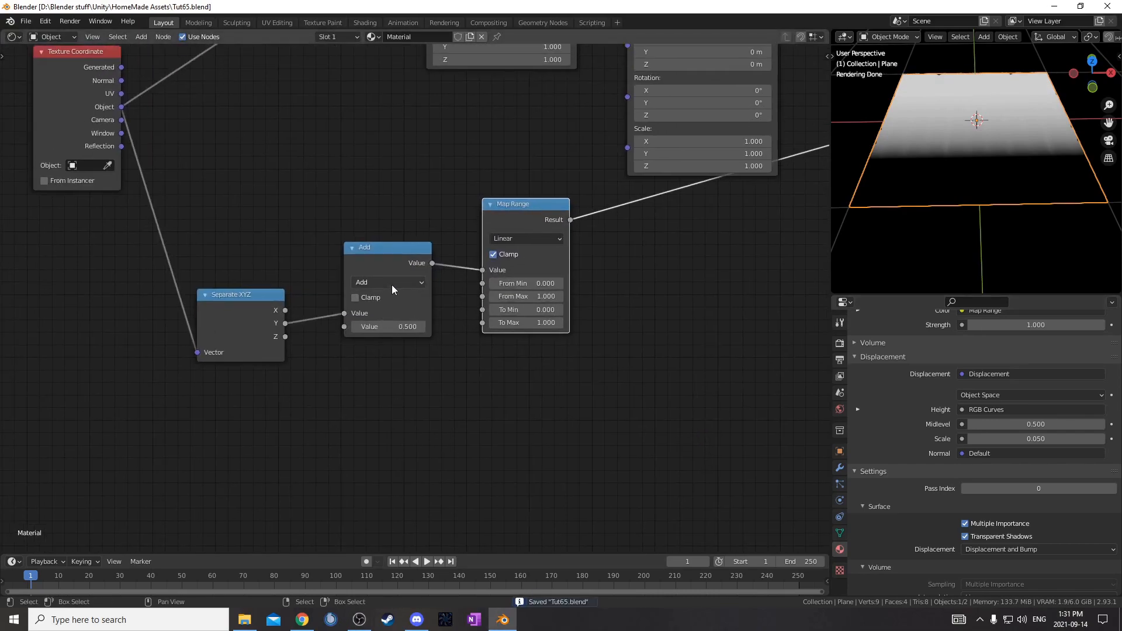
Change the Math node's operation to Absolute and enter 0.0 as the Map Range node's From Min.
left_click(392, 283)
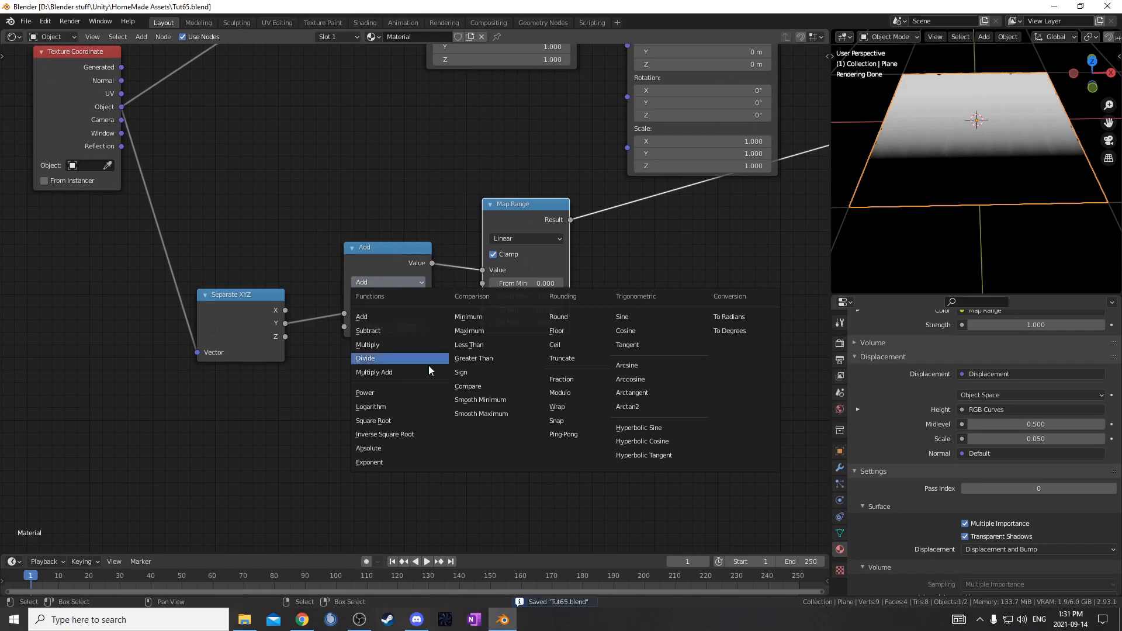
left_click(389, 448)
left_click(527, 283)
type("0.0")
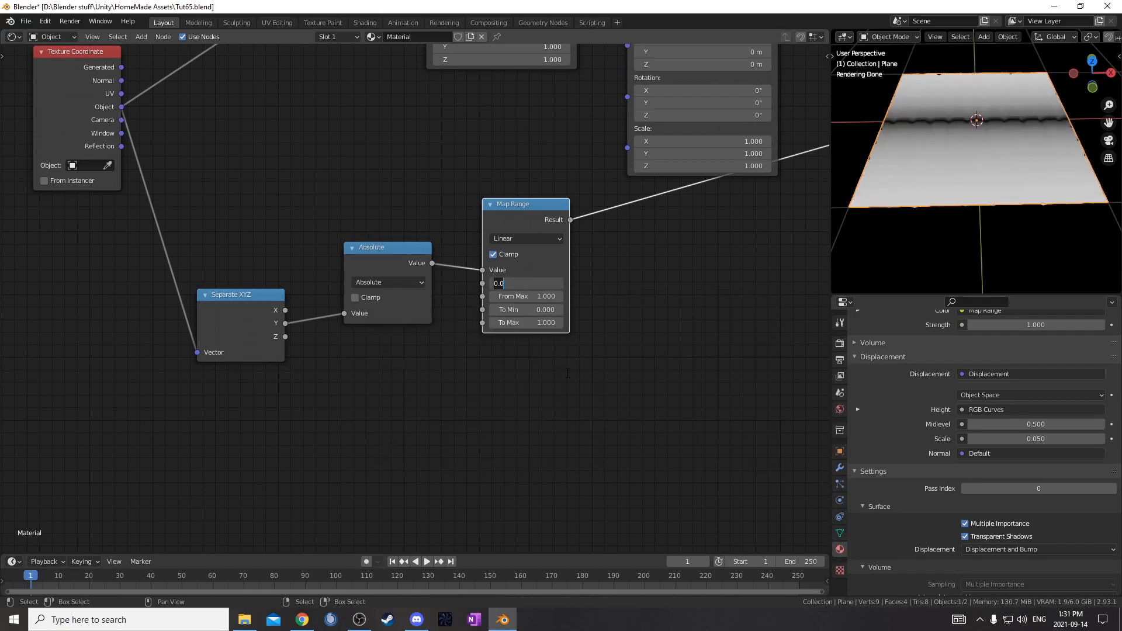
key("Return")
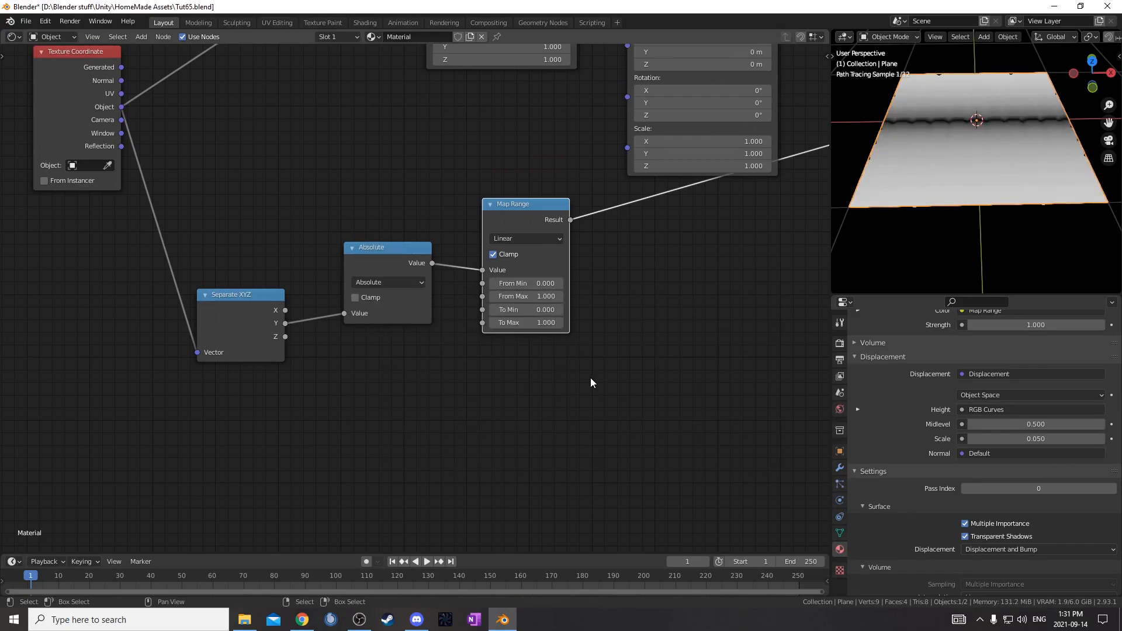
Switch the Map Range node to Stepped Linear interpolation and set its From Min to -2.1.
left_click(541, 236)
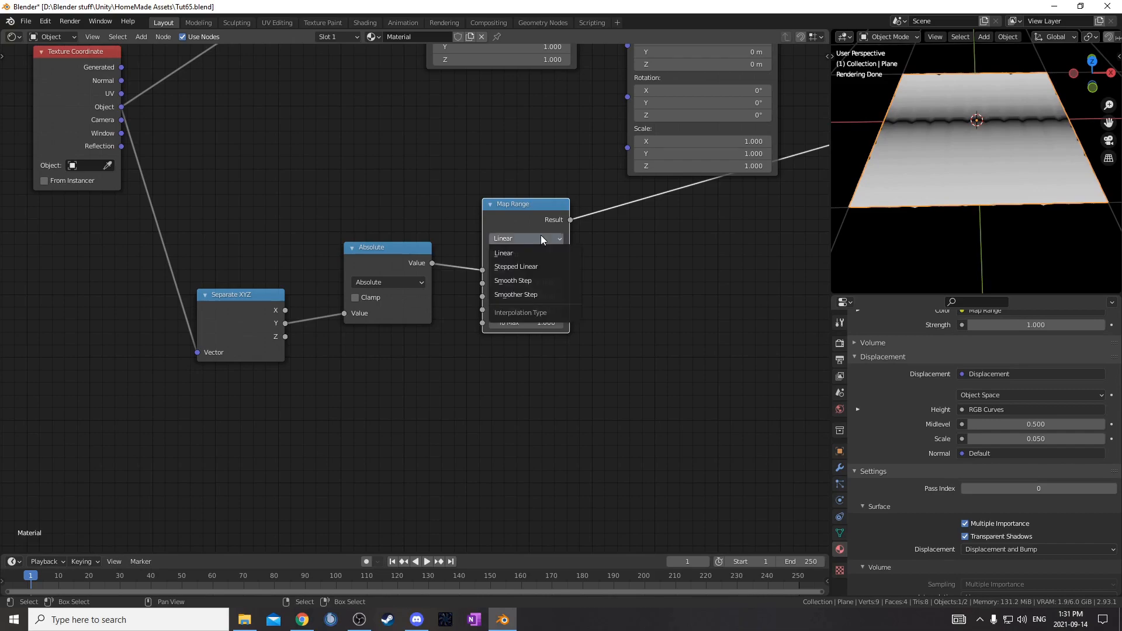
left_click(537, 267)
left_click(526, 282)
type("0.0")
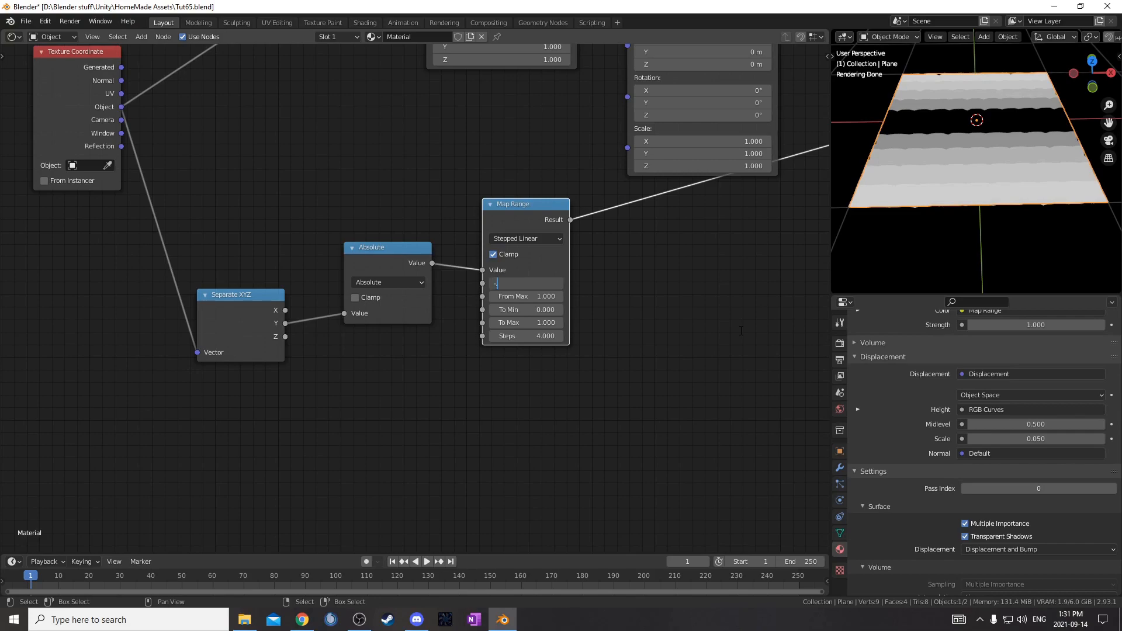
key("Tab")
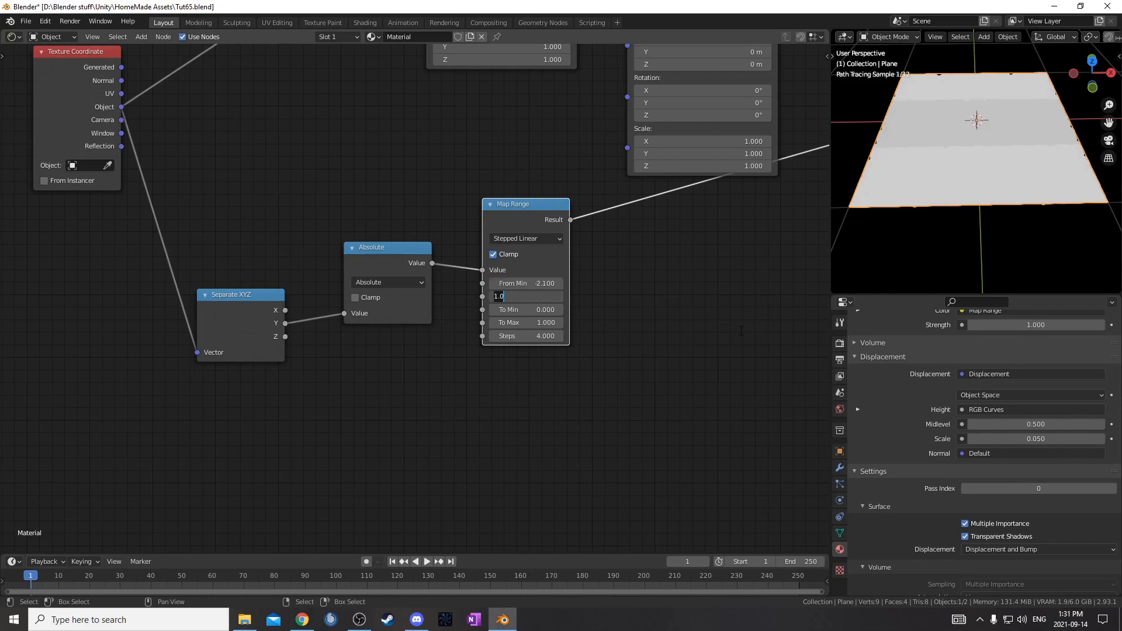
Set the Map Range node's From Max to 4, To Max to 1 and Steps to 29.5.
type("4")
key("Tab")
key("Tab")
type("1")
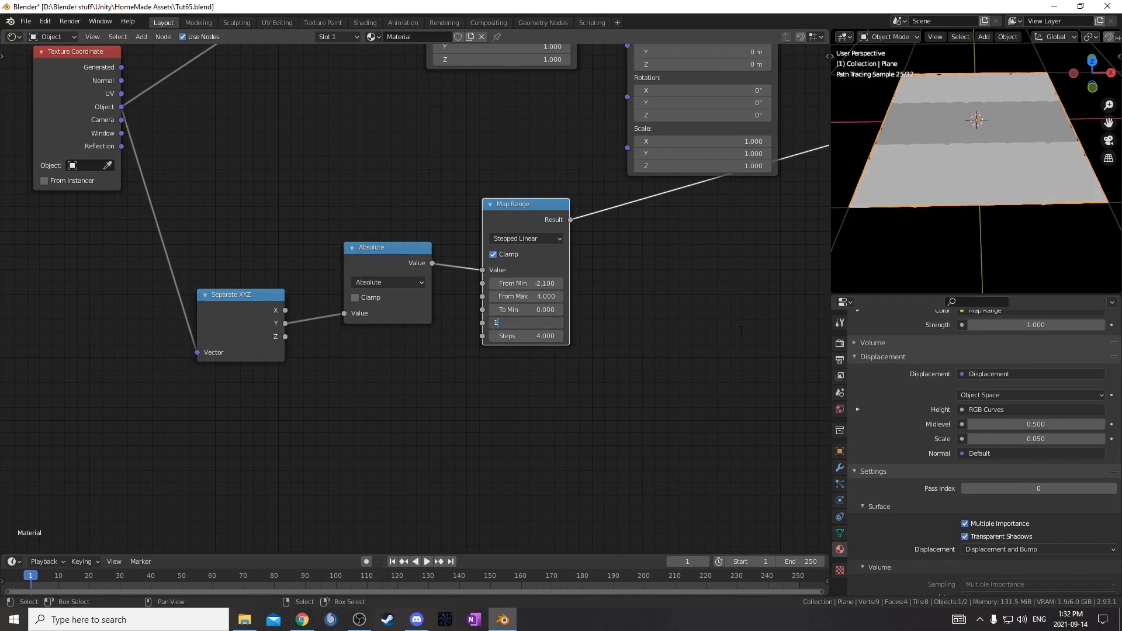
key("Tab")
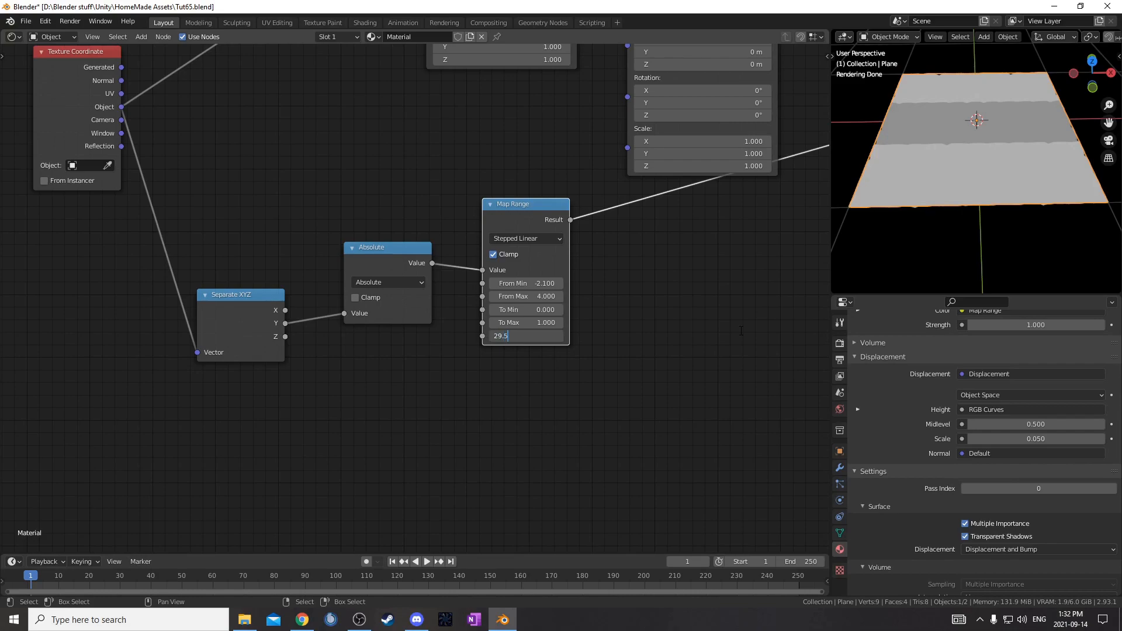
type("29.5")
key("Return")
Insert a White Noise Texture node after the Map Range node on the preview link and inspect the plane.
scroll(616, 290, "down", 2)
key("shift+a")
left_click(565, 304)
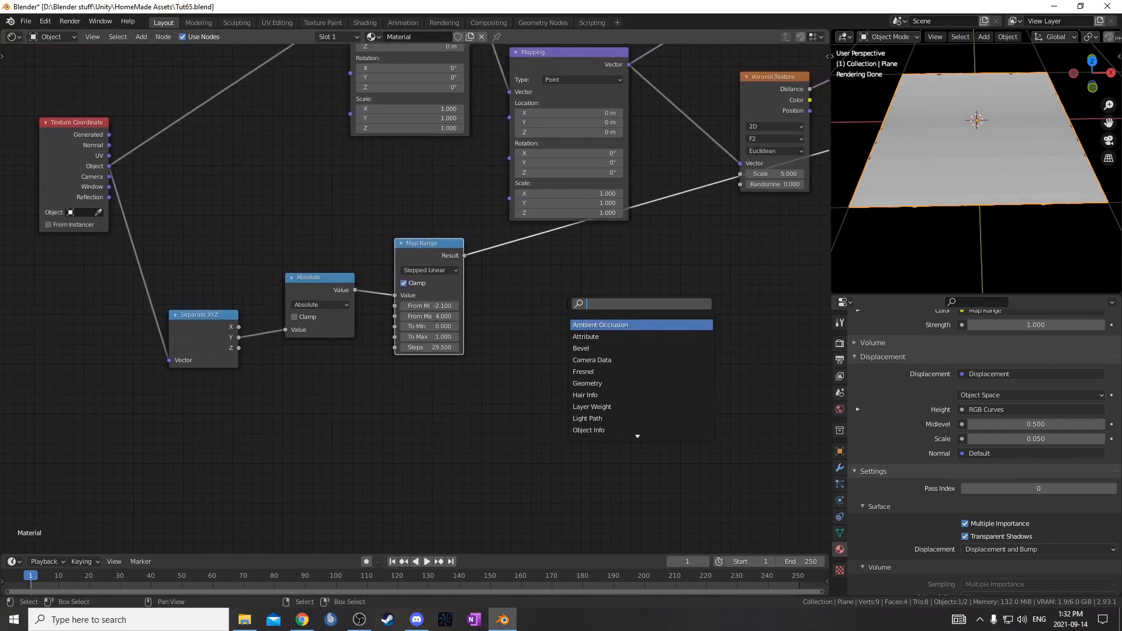
type("white")
key("Return")
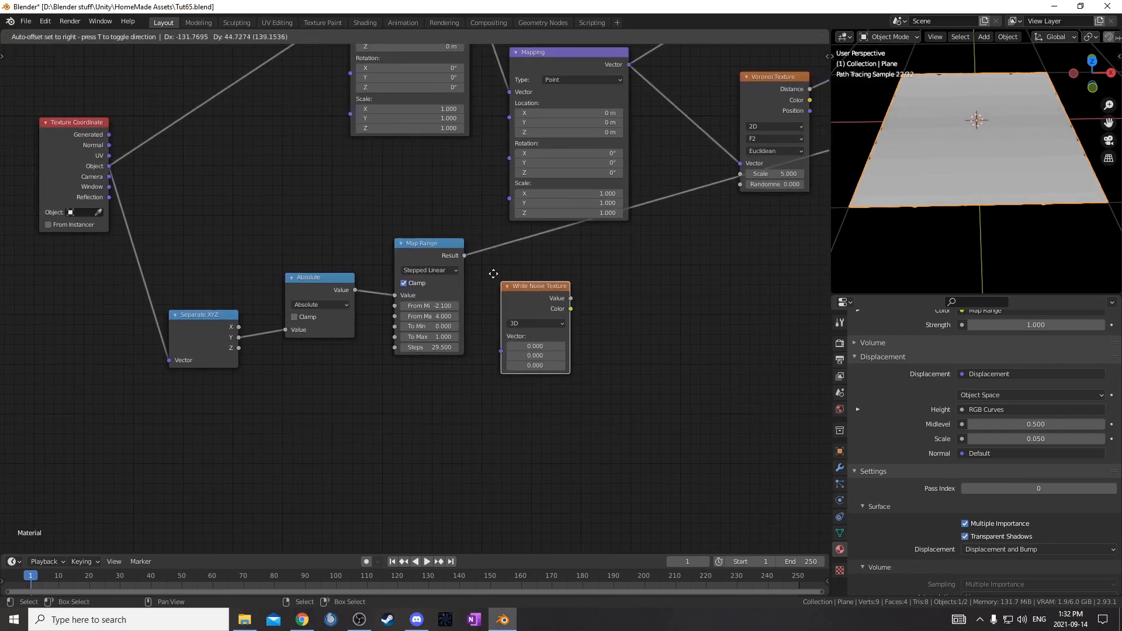
left_click(538, 224)
left_click_drag(538, 225, 572, 265)
middle_click_drag(1060, 152, 969, 241)
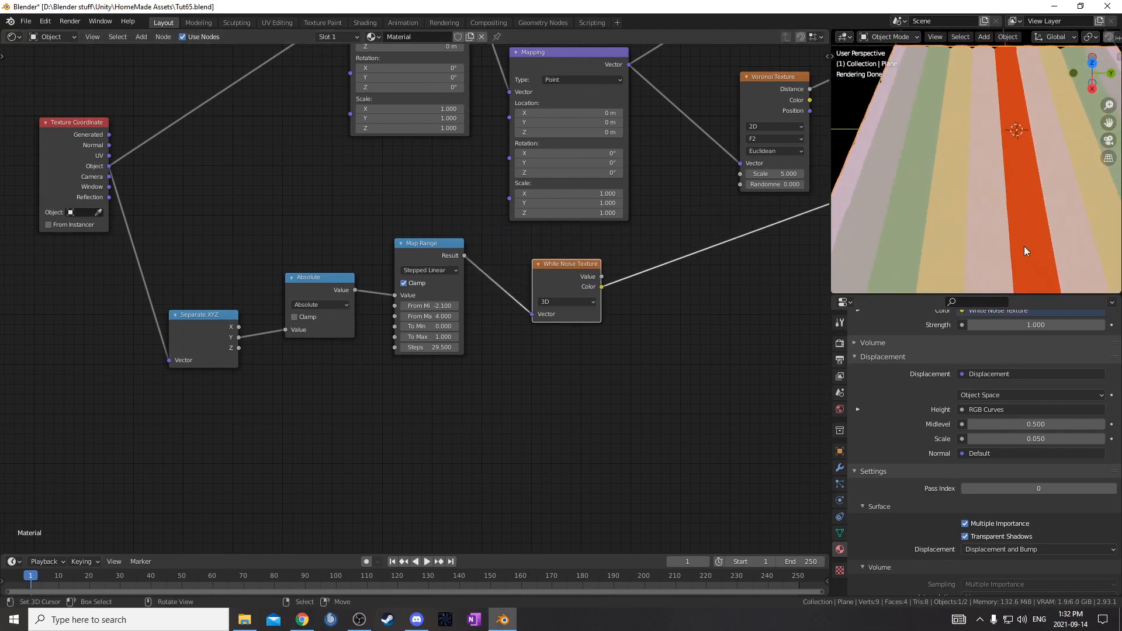
Move the nodes from Texture Coordinate through White Noise Texture together, farther away from the Mapping nodes.
scroll(978, 114, "down", 4)
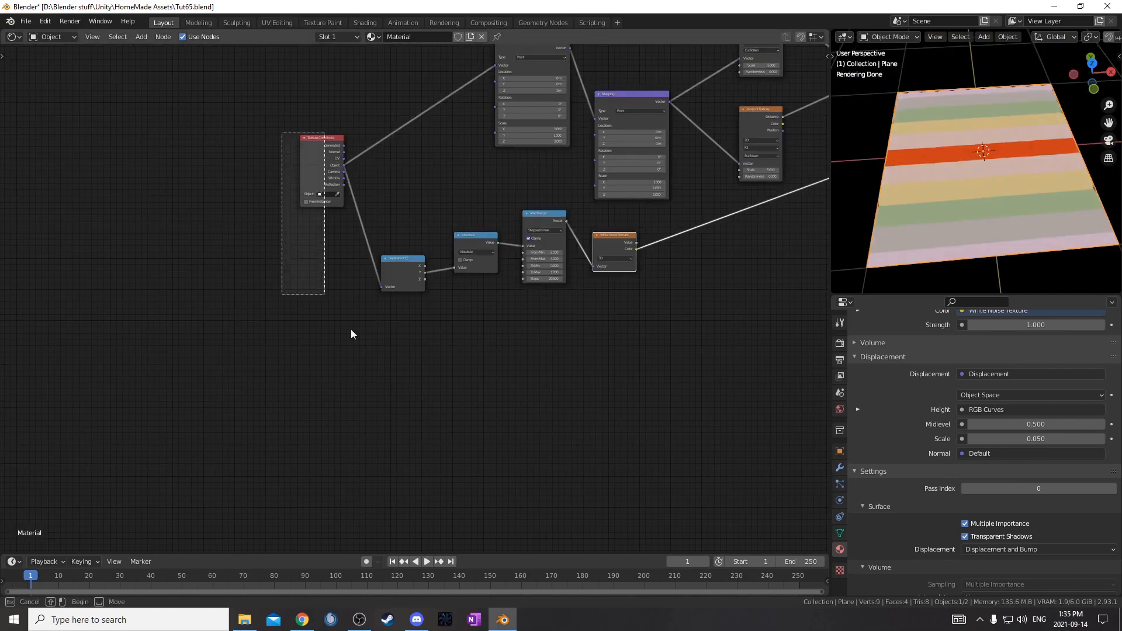
left_click_drag(351, 334, 479, 356)
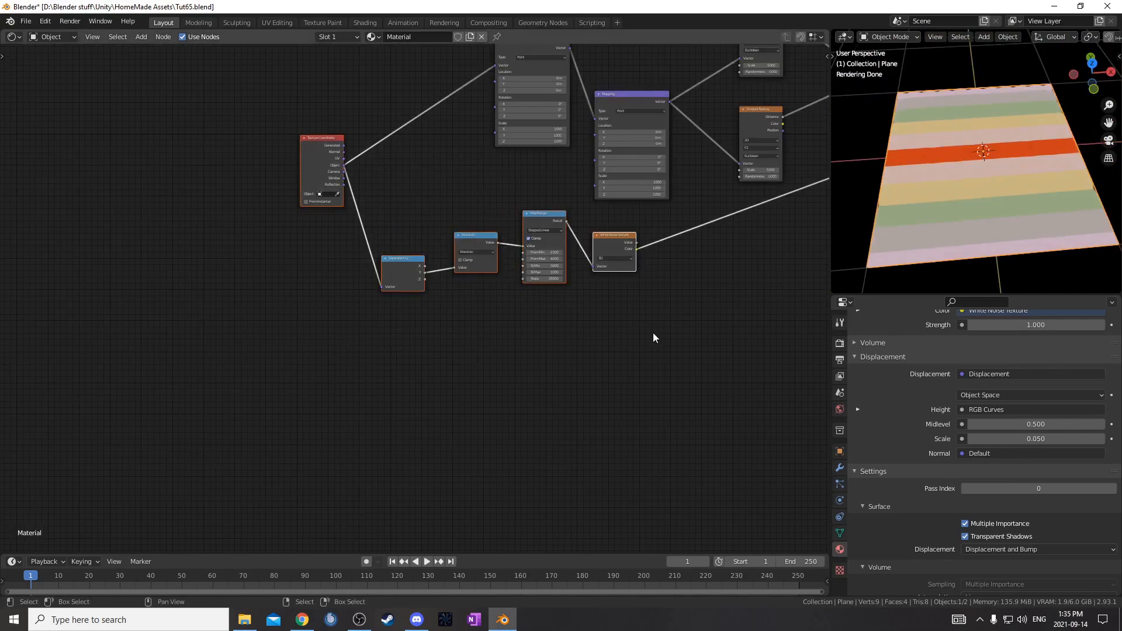
key("g")
left_click(418, 369)
middle_click_drag(634, 331, 605, 380)
Add a Math node and insert it on the link after the White Noise Texture node.
scroll(526, 362, "down", 3)
key("shift+a")
left_click(495, 353)
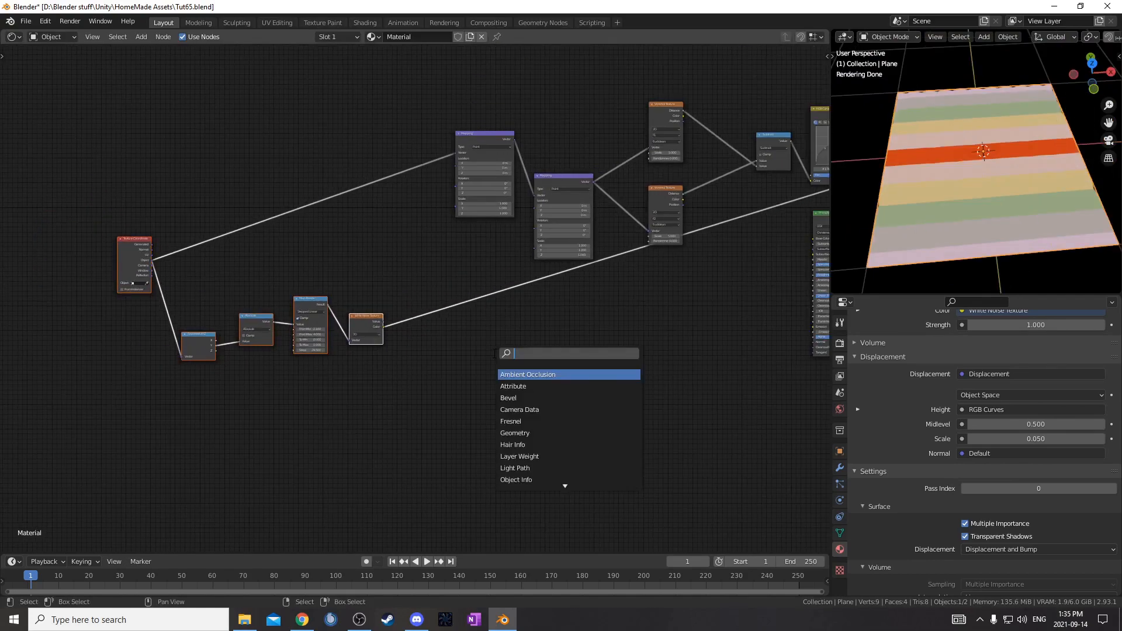
type("add")
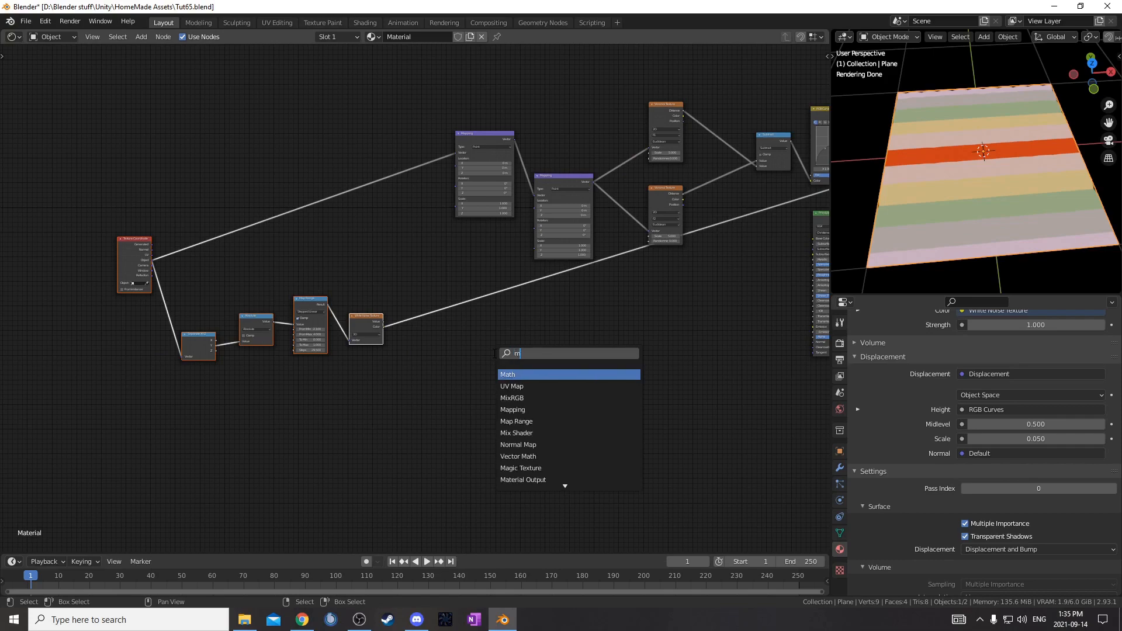
key("Return")
left_click(461, 316)
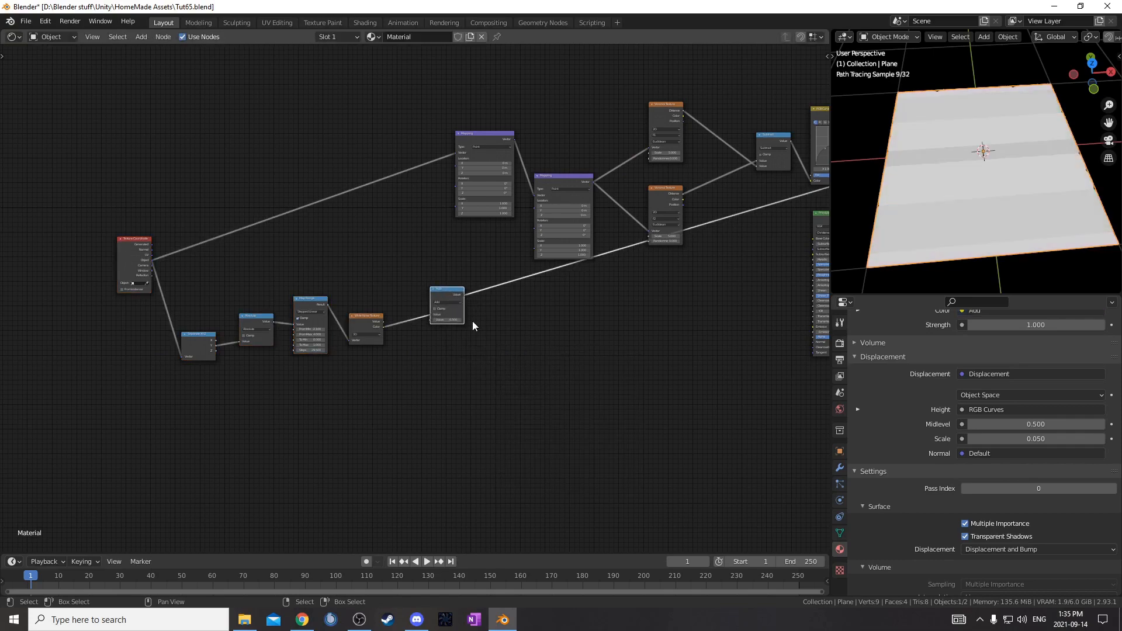
Change the new Math node's operation to Multiply and set its second value to 1.
scroll(467, 315, "up", 4)
left_click(494, 306)
left_click(464, 356)
left_click(473, 342)
type("1")
key("Return")
Insert a Combine XYZ node after the Multiply node, with the Multiply result feeding its X input.
scroll(466, 438, "right", 5, "ctrl")
key("shift+a")
left_click(466, 433)
type("com")
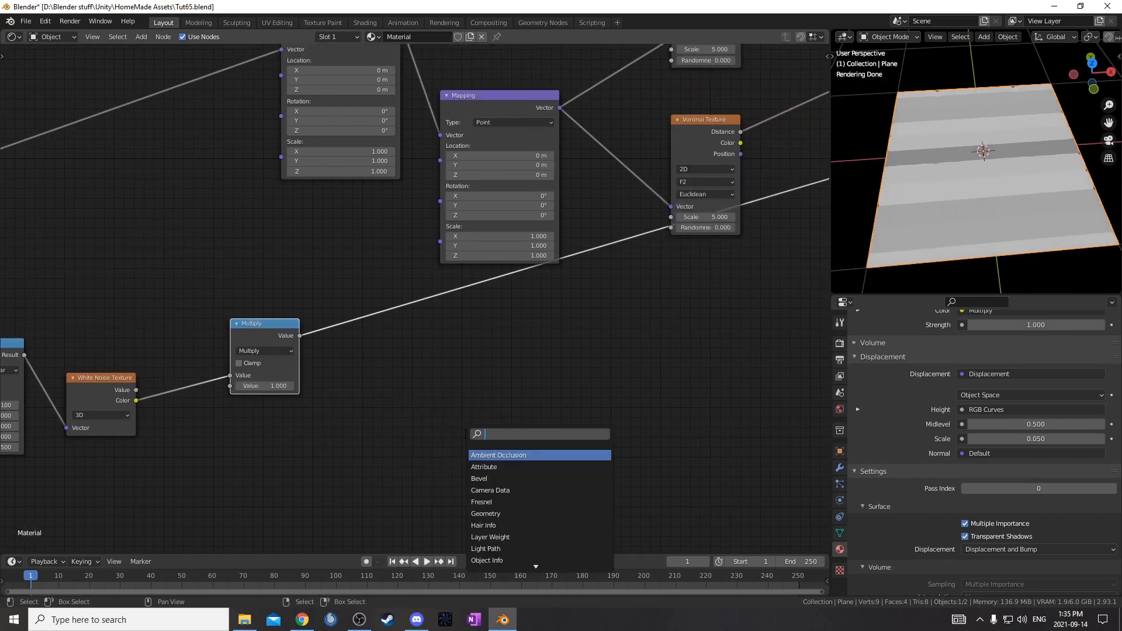
type("bine")
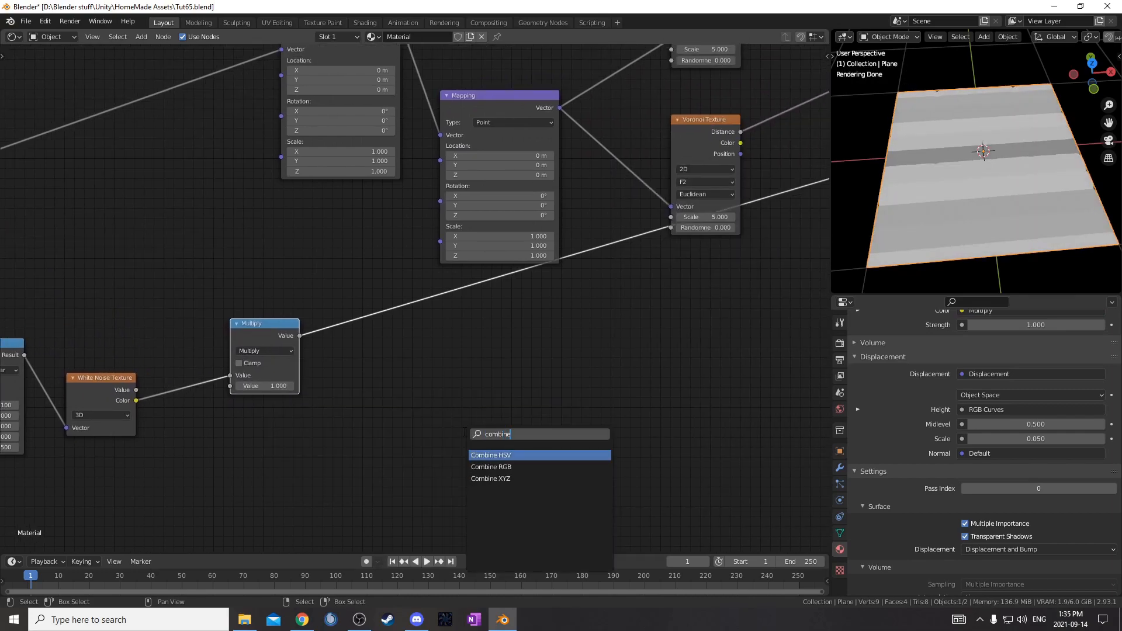
left_click(490, 479)
left_click(372, 323)
Reposition the Separate XYZ to Combine XYZ chain and the Texture Coordinate node to make more room before the Mapping nodes.
scroll(415, 297, "down", 2)
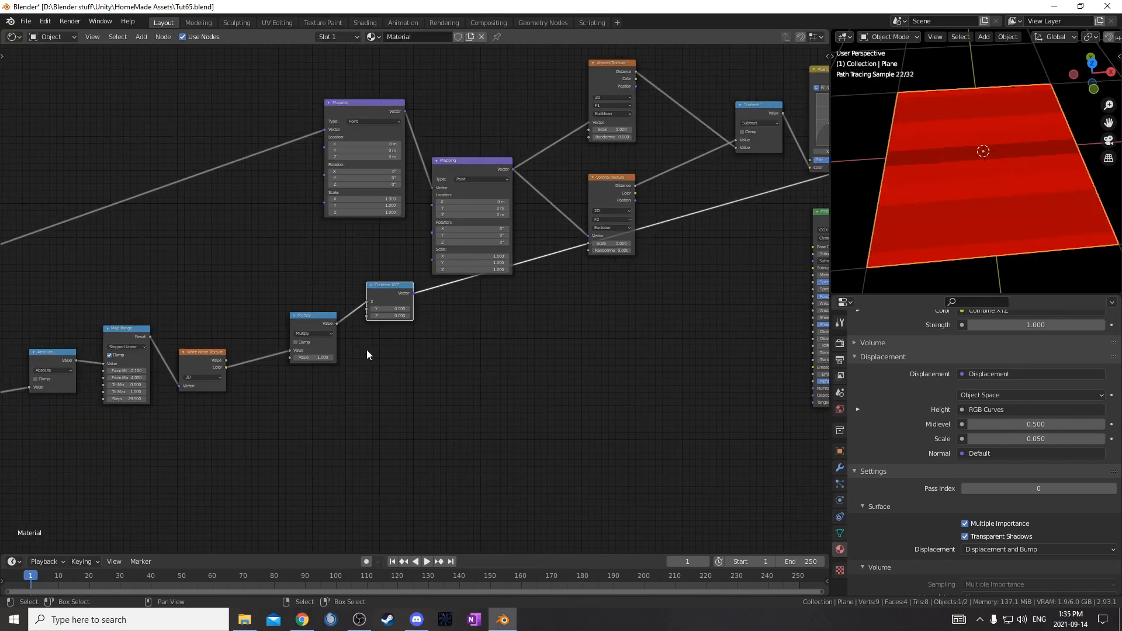
middle_click_drag(365, 347, 542, 362)
left_click_drag(148, 324, 572, 495)
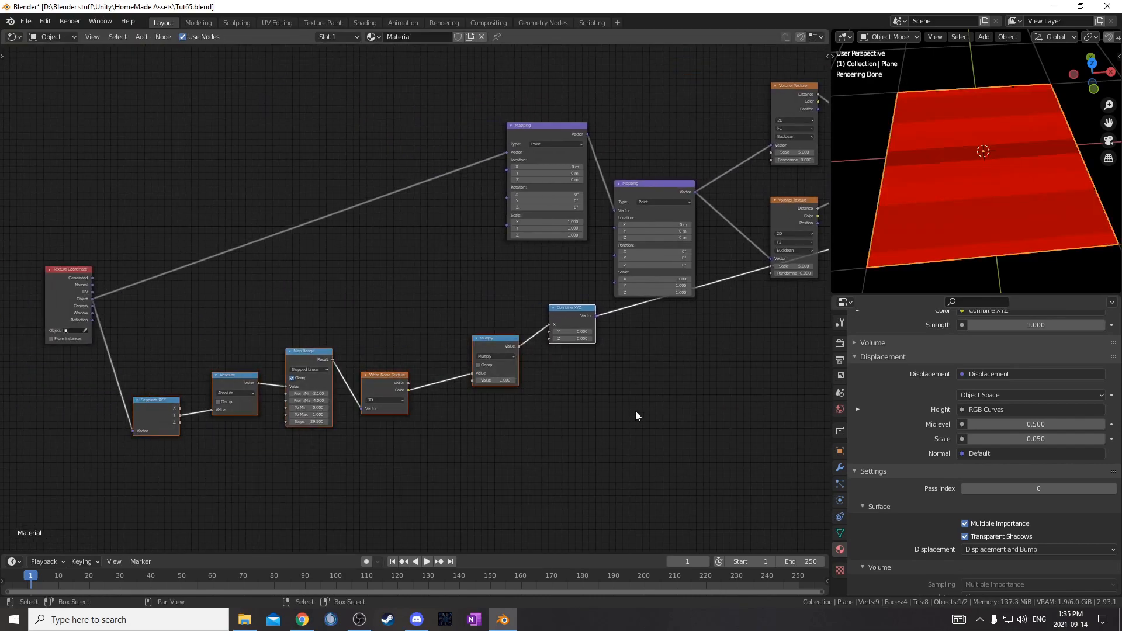
key("g")
left_click(569, 454)
scroll(429, 435, "up", 2)
middle_click_drag(429, 436, 782, 321)
left_click_drag(205, 125, 310, 196)
key("g")
left_click(430, 307)
Move the Multiply and Combine XYZ nodes near the first Mapping node and connect Combine XYZ's Vector to its Location input.
scroll(514, 298, "down", 2)
middle_click_drag(608, 386, 358, 516)
left_click_drag(418, 334, 621, 493)
key("g")
left_click(509, 319)
middle_click_drag(540, 360, 541, 464)
left_click_drag(530, 338, 585, 273)
Reconnect the Principled BSDF node to the Material Output's Surface and inspect the shaded plane.
scroll(591, 344, "down", 11)
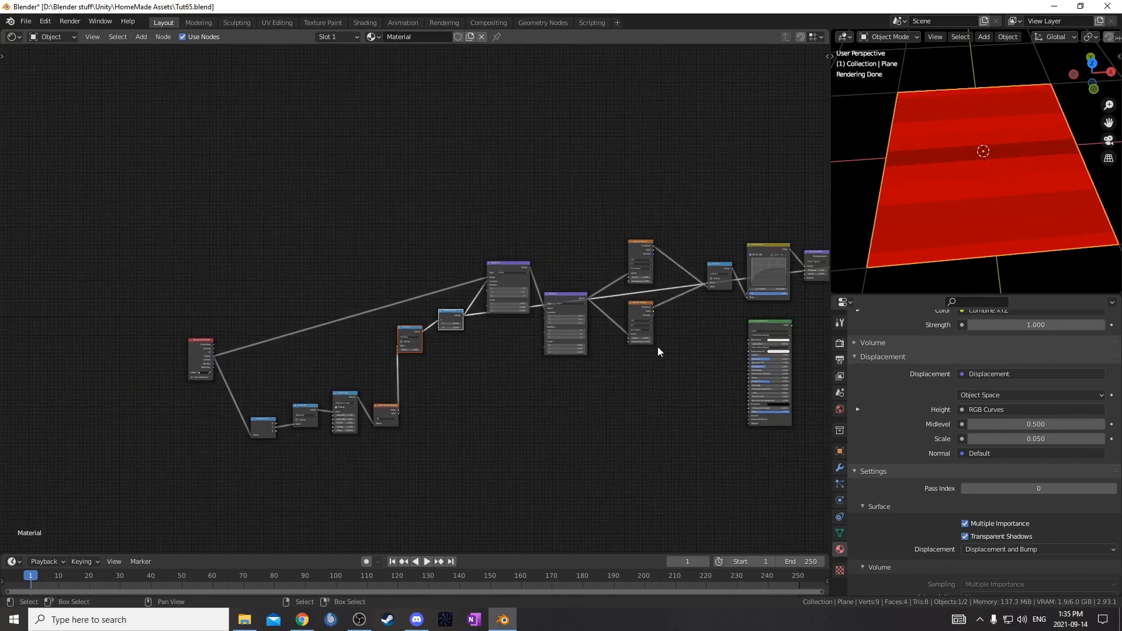
middle_click_drag(706, 319, 528, 331)
scroll(529, 331, "up", 4)
middle_click_drag(634, 317, 405, 321)
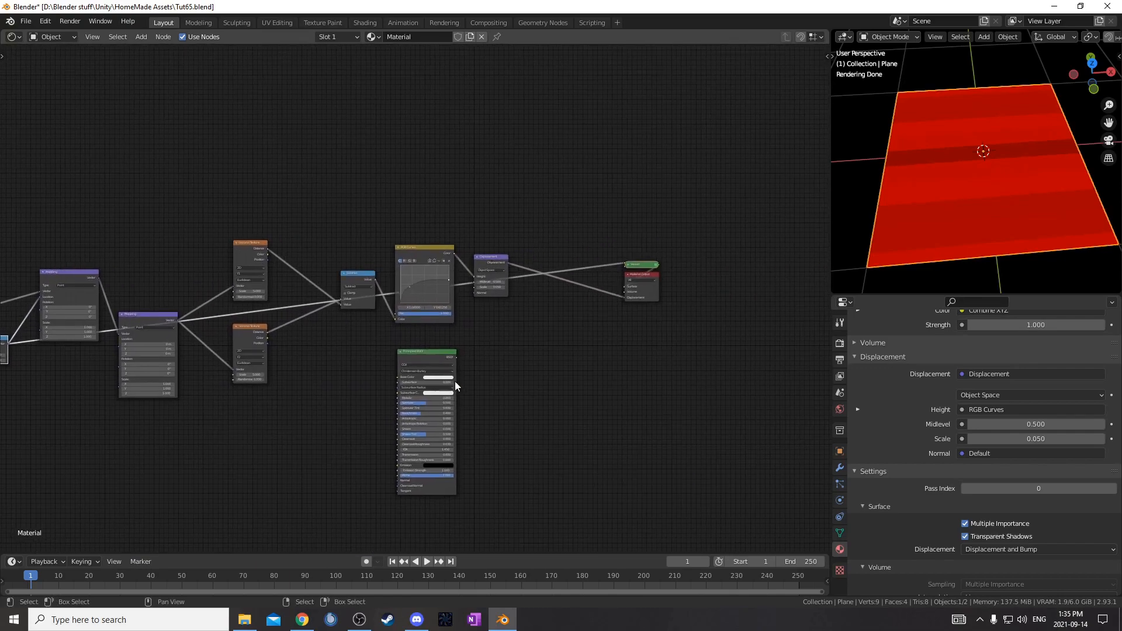
left_click(426, 356, "ctrl+shift")
middle_click_drag(951, 205, 972, 201)
scroll(971, 201, "up", 1)
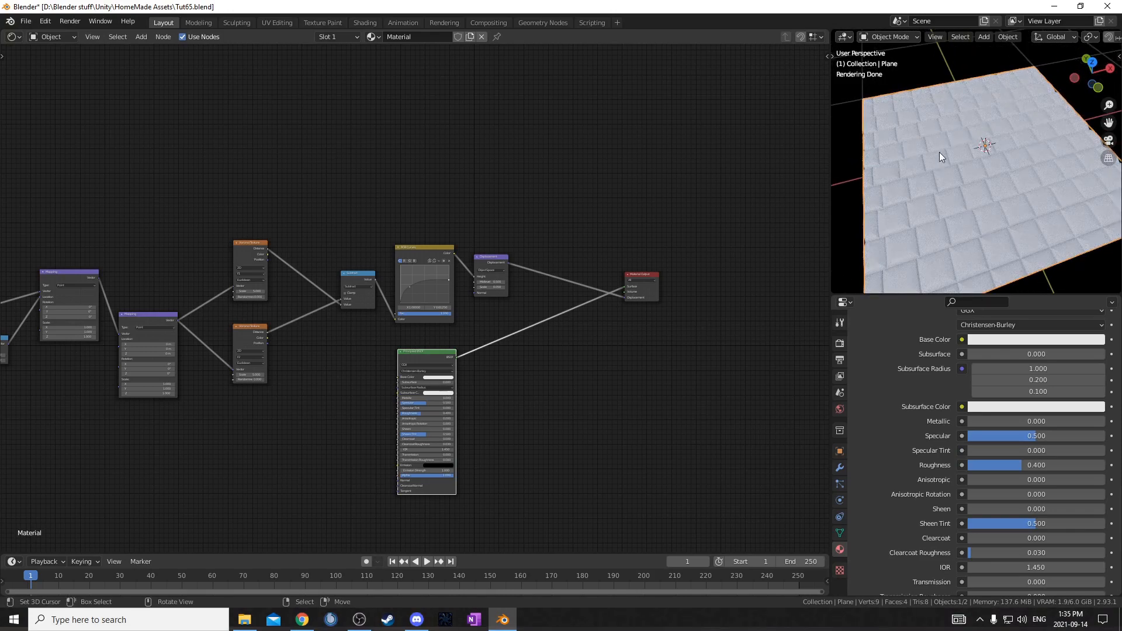
Connect the F1 Voronoi Texture's Color output to the Principled BSDF's Base Color.
scroll(198, 412, "up", 2)
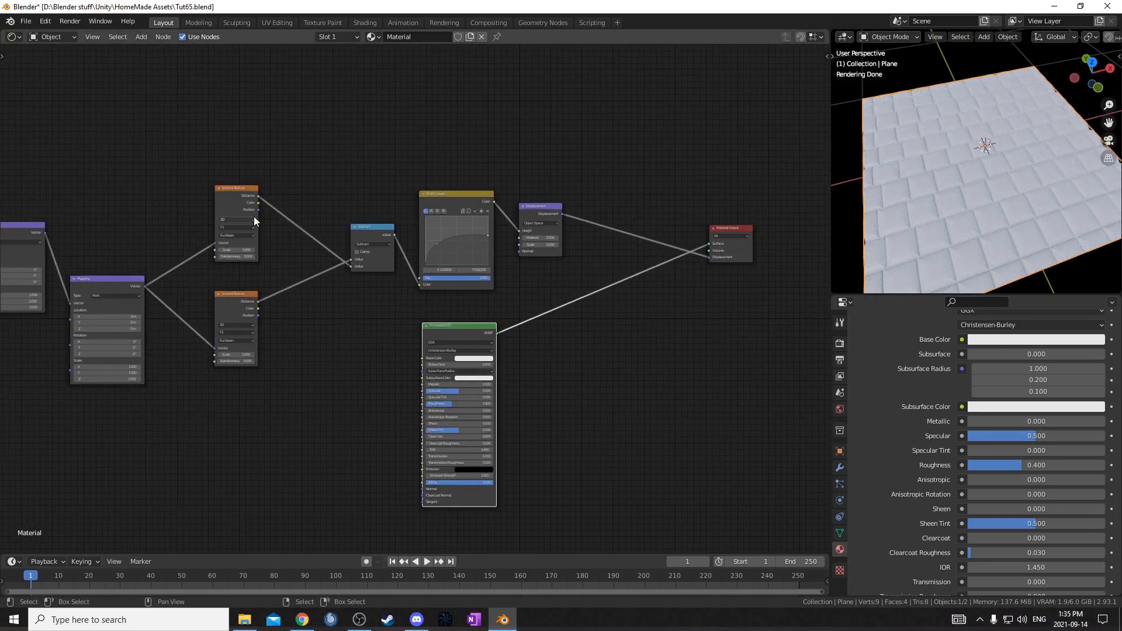
scroll(254, 217, "up", 2)
middle_click_drag(241, 264, 287, 145)
left_click_drag(269, 113, 491, 326)
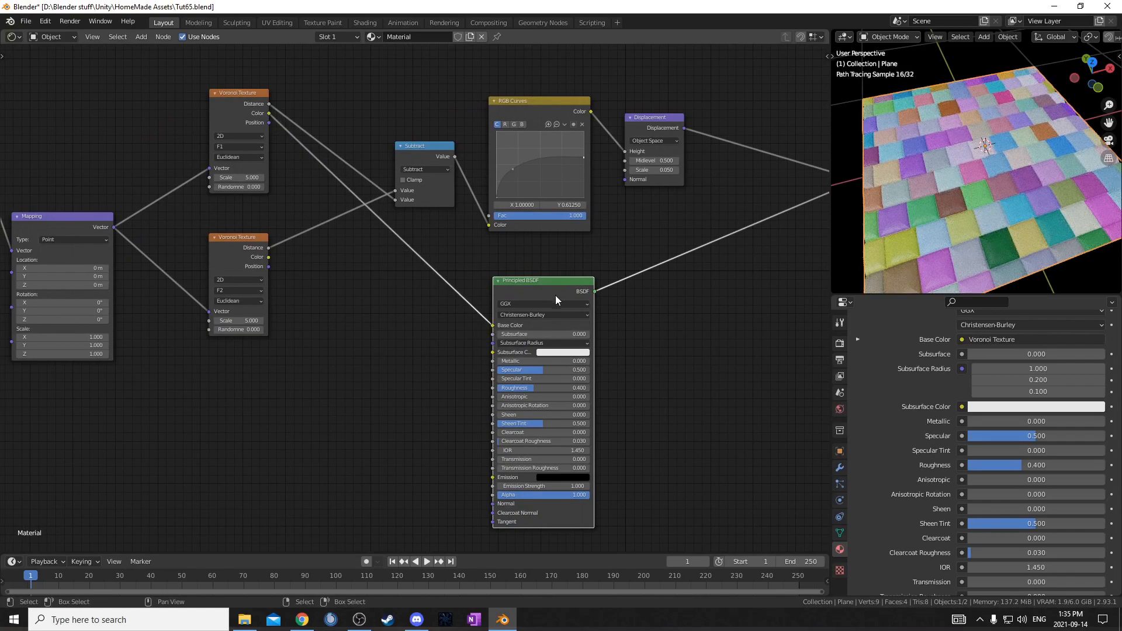
Move the Multiply node closer to Combine XYZ, raise its value to 1.490 and save the file.
scroll(584, 298, "down", 4)
middle_click_drag(624, 291, 621, 417)
left_click_drag(518, 420, 534, 60)
middle_click_drag(784, 124, 772, 243)
mouse_move(942, 220)
middle_mouse_down()
mouse_move(976, 190)
mouse_move(987, 202)
mouse_move(990, 193)
mouse_move(992, 229)
mouse_move(1003, 209)
middle_mouse_up()
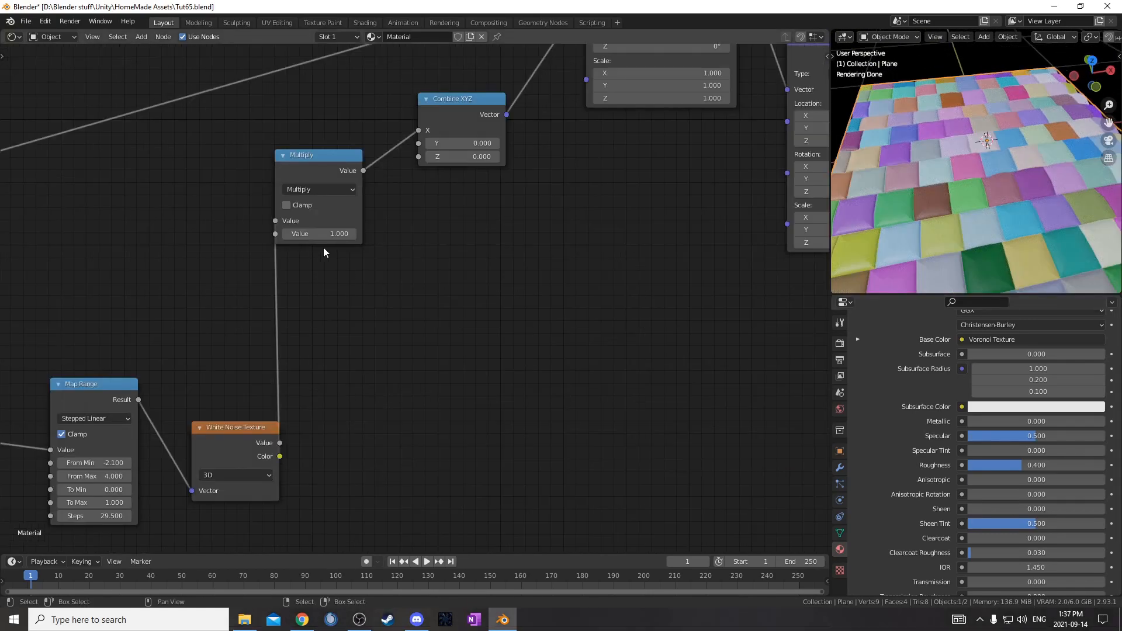
left_click_drag(330, 178, 355, 169)
left_click(377, 226)
left_click_drag(377, 226, 343, 228)
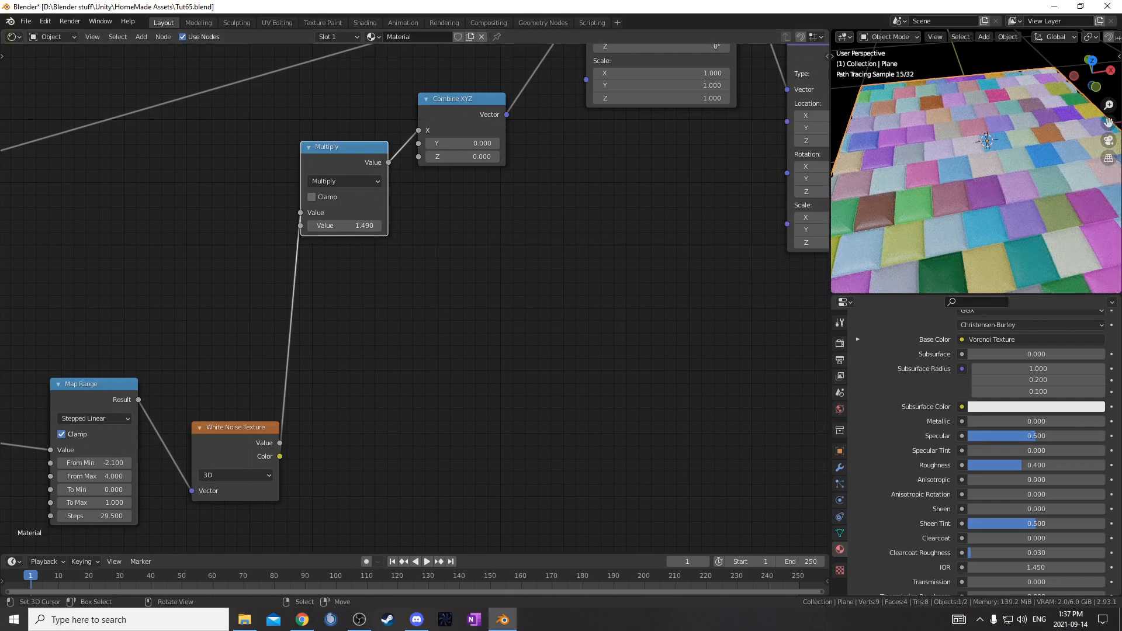
scroll(290, 201, "up", 1)
key("ctrl+s")
Set the Multiply node's value to 2 and move the White Noise Texture node beside it.
left_click(291, 187)
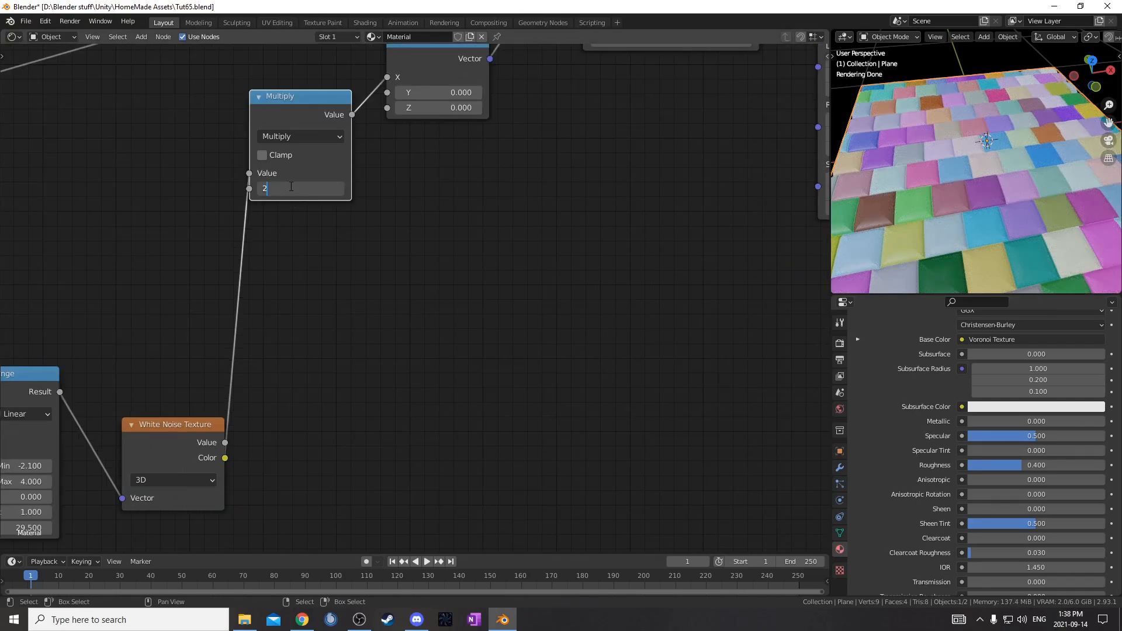
type("2")
key("Return")
scroll(263, 303, "down", 2)
left_click_drag(265, 383, 261, 242)
Duplicate the White Noise Texture, Multiply and Combine XYZ nodes with their input link and connect the copy to the second Mapping's Scale.
left_click_drag(274, 172, 480, 324)
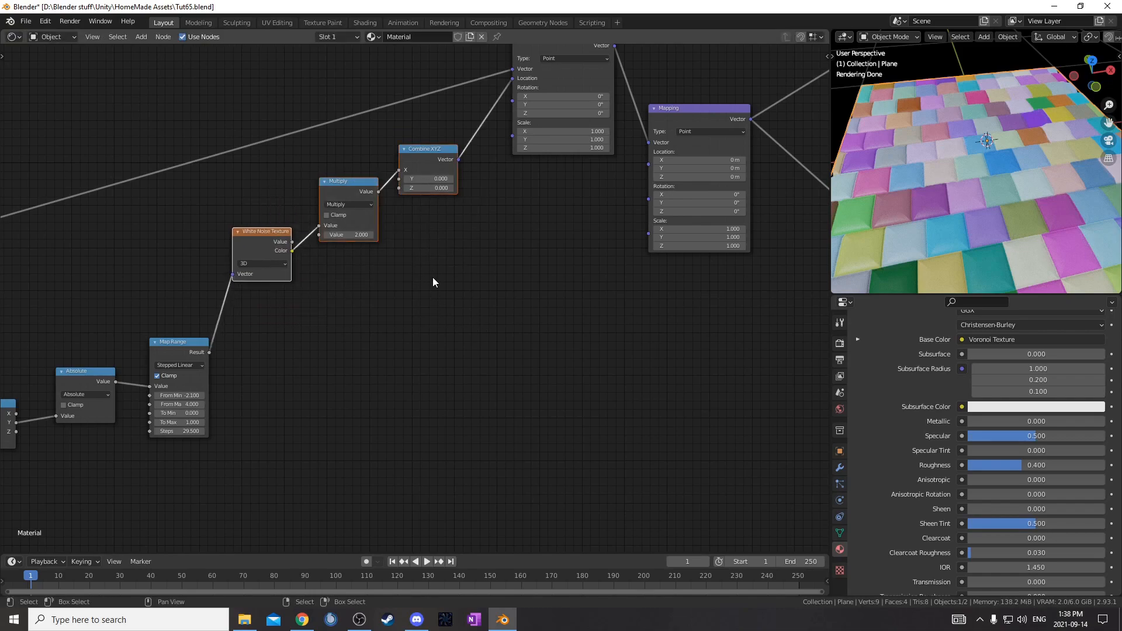
key("ctrl+shift+d")
left_click(484, 334)
left_click_drag(218, 341, 186, 335)
middle_click_drag(542, 342, 400, 434)
left_click_drag(353, 371, 502, 328)
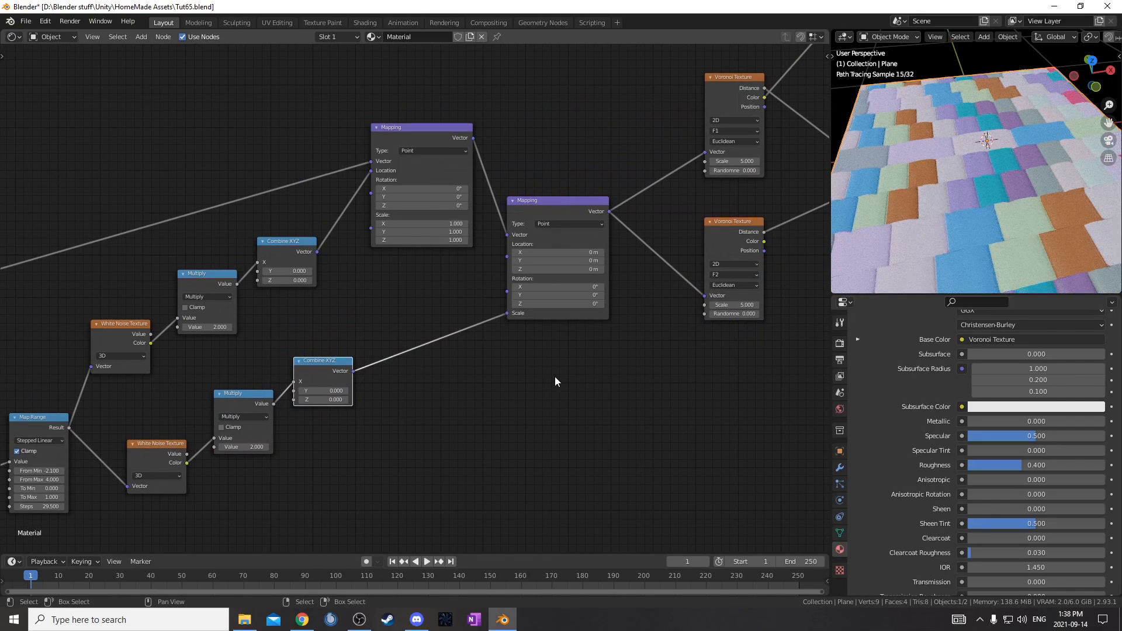
Duplicate the lower Multiply node and insert the copy on the link between it and the lower Combine XYZ node.
left_click_drag(541, 214, 546, 206)
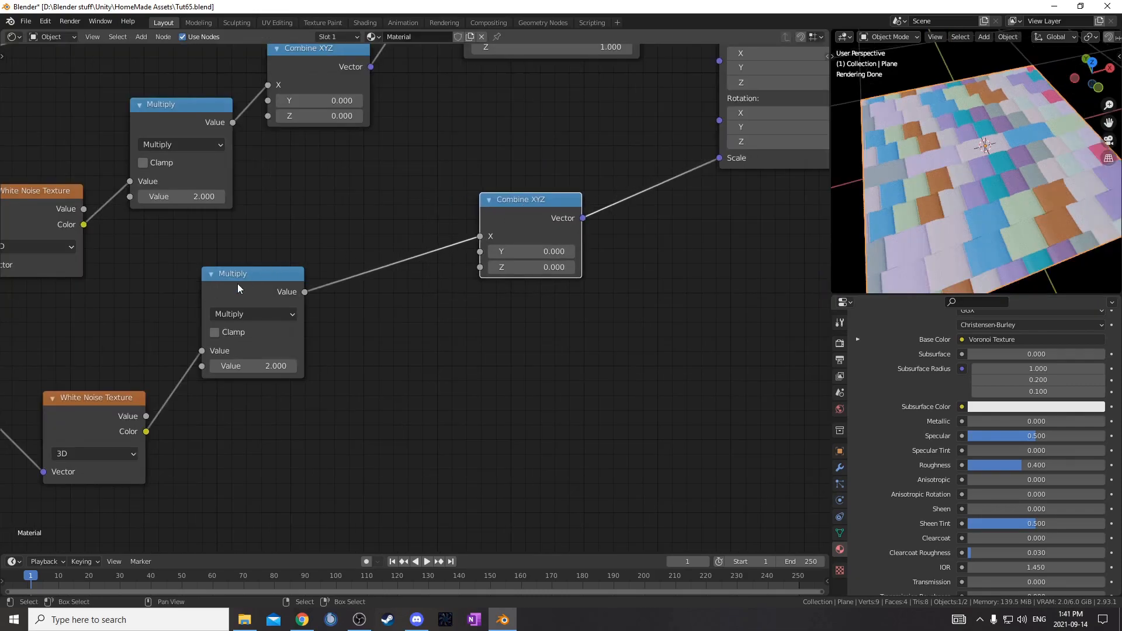
key("shift+d")
left_click(382, 223)
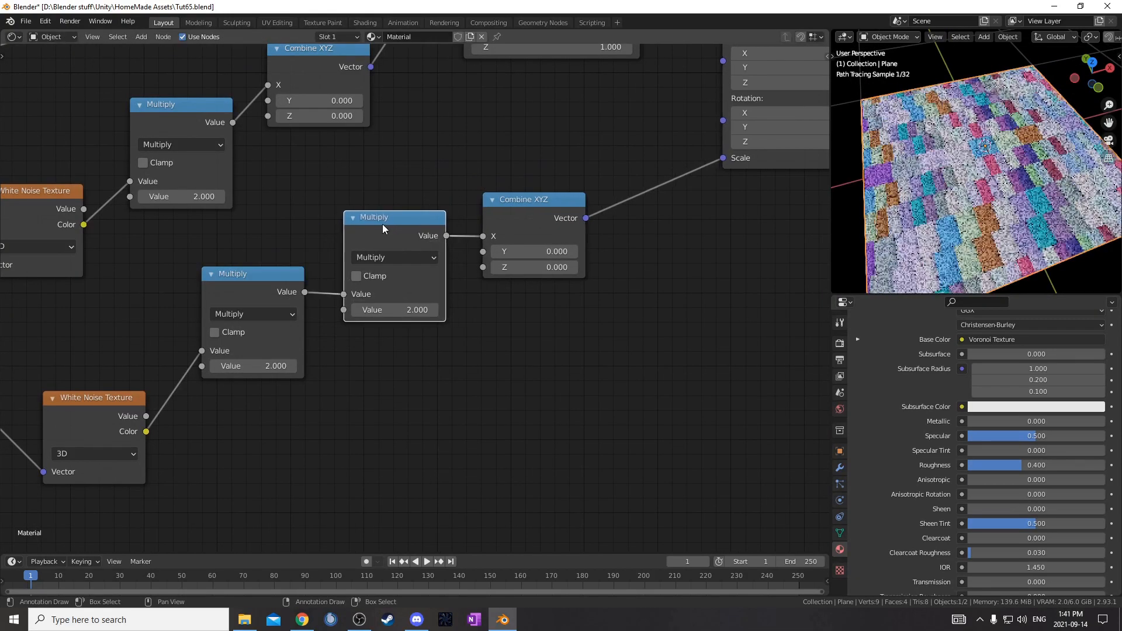
Change the newly inserted Multiply node's operation to Add, and set the remaining Multiply value to 0.400 and the Add value to 0.800.
left_click(405, 260)
left_click(383, 291)
middle_click_drag(404, 339, 496, 318)
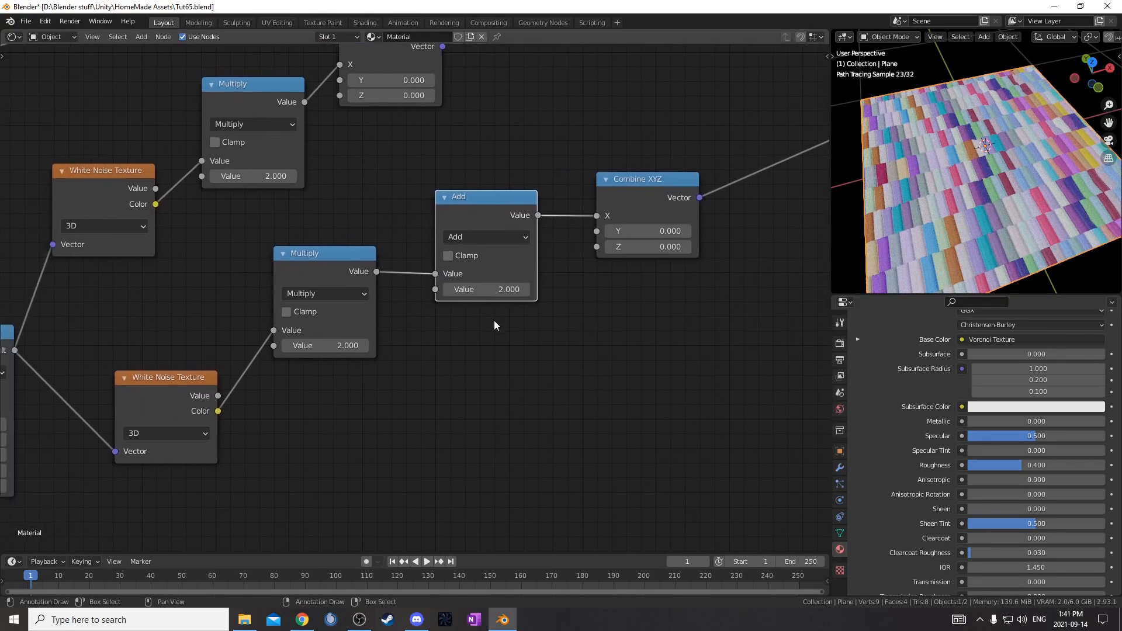
left_click_drag(339, 346, 306, 347)
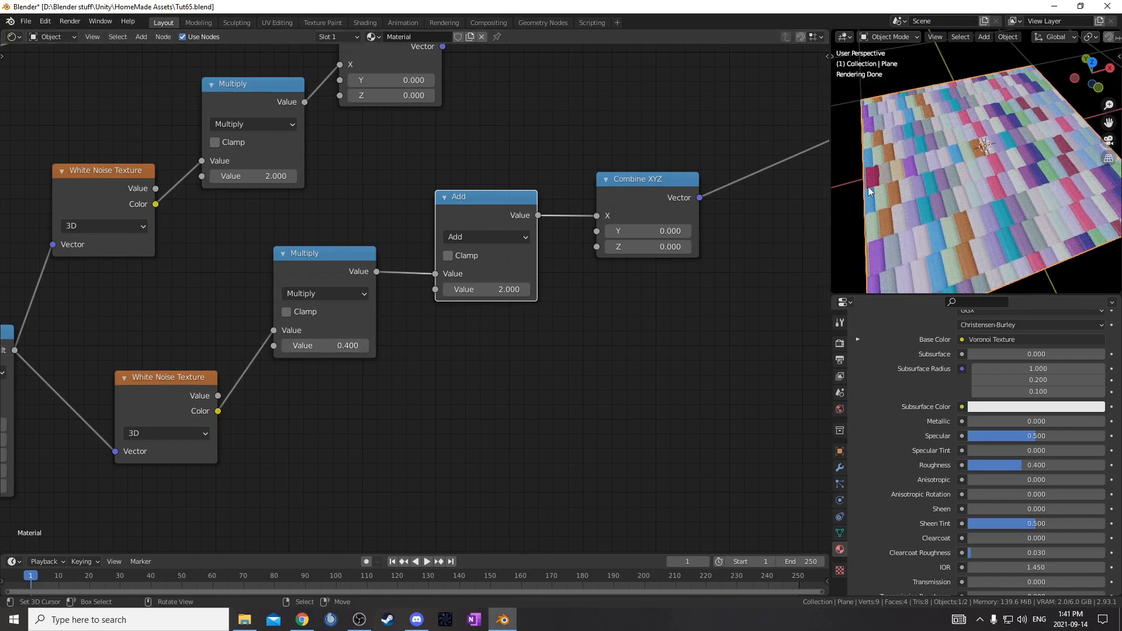
left_click_drag(490, 289, 477, 289, "shift")
Set the lower Multiply node's value to -0.600 and the Add node's value to 1.200.
left_click(350, 345)
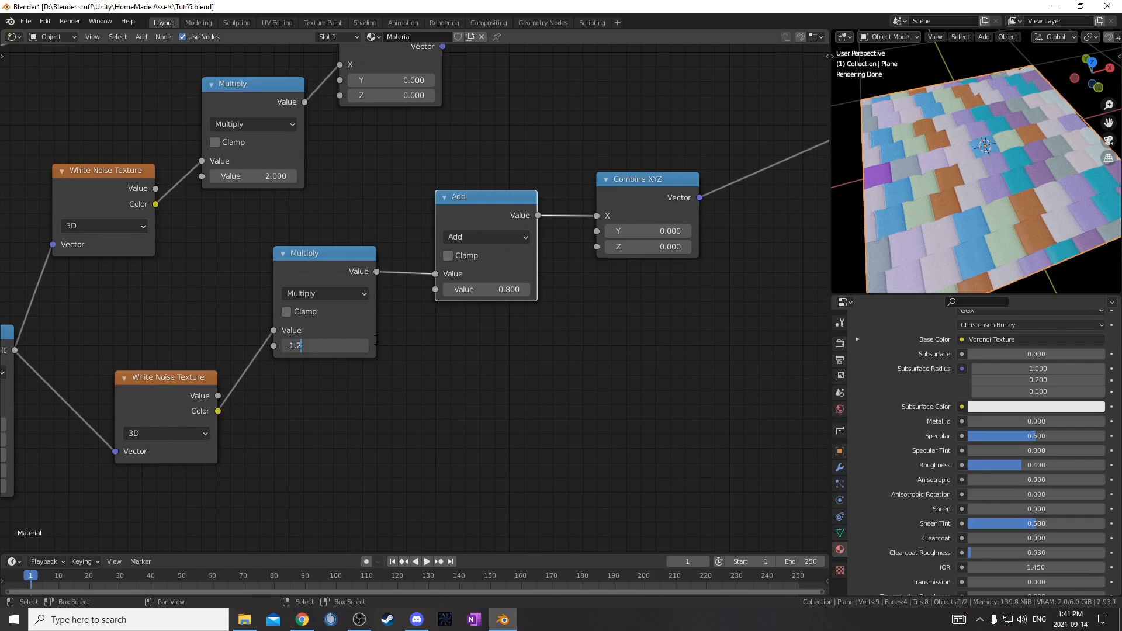
key("Return")
left_click(332, 346)
key("Return")
left_click(495, 290)
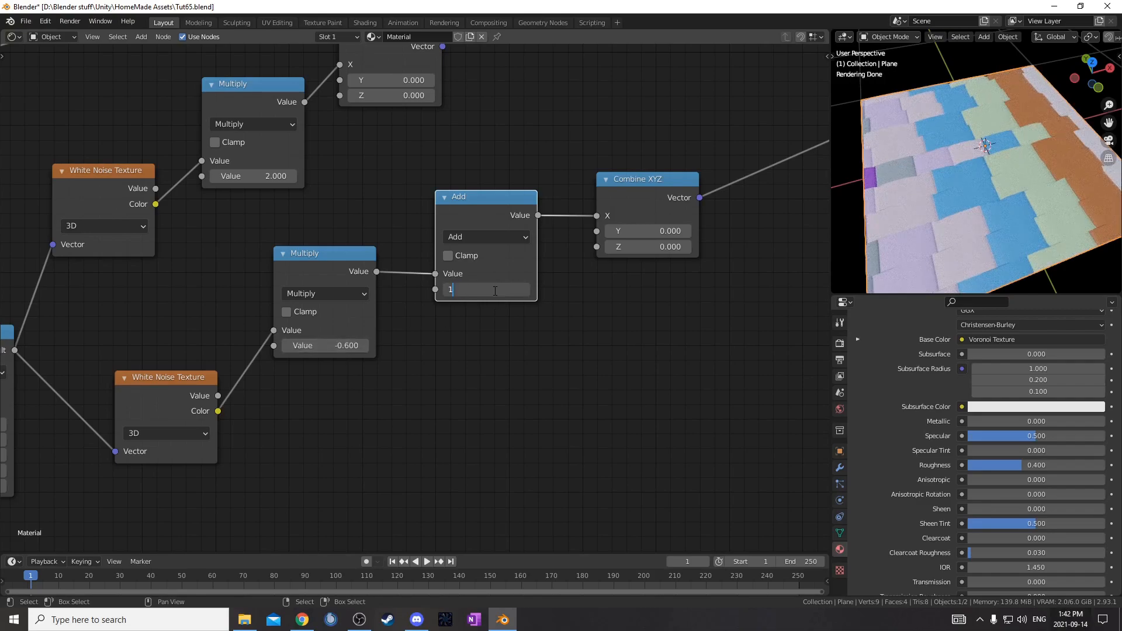
key("Return")
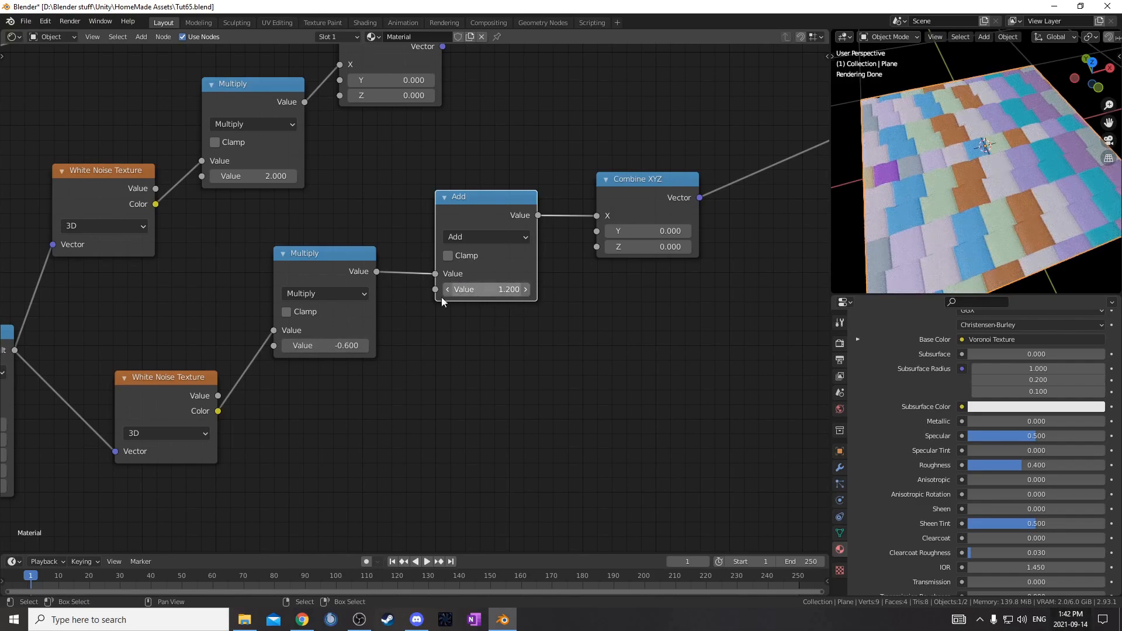
middle_click_drag(614, 275, 539, 363)
scroll(539, 363, "down", 3)
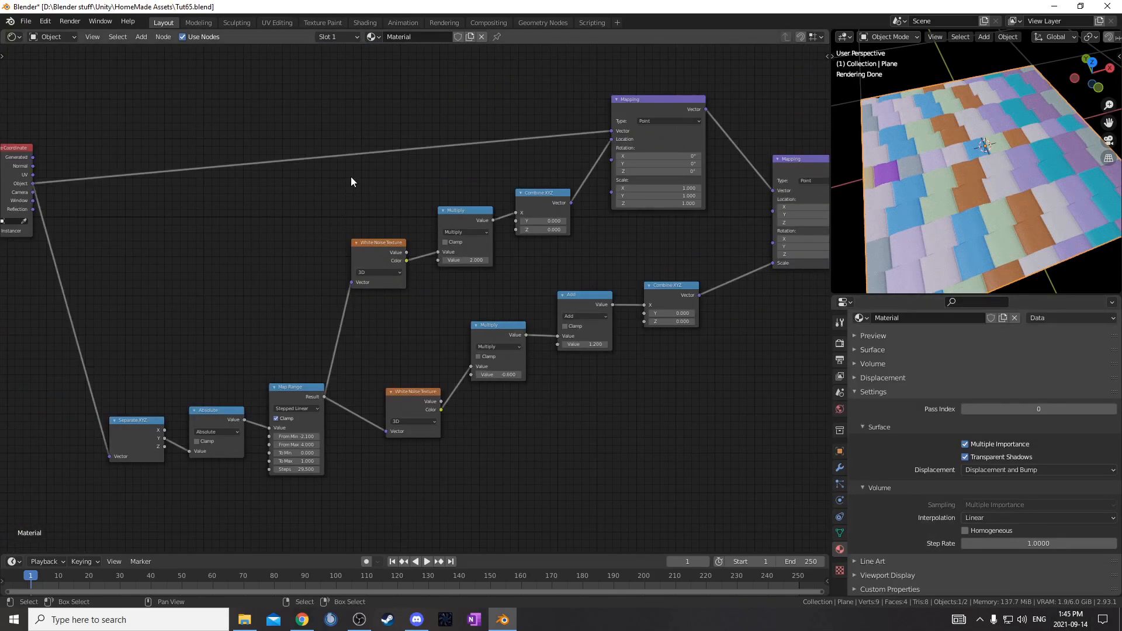
Join the upper White Noise Texture, Multiply and Combine XYZ nodes in a frame labelled "Random offset".
left_click_drag(351, 176, 578, 274)
key("ctrl+j")
key("F2")
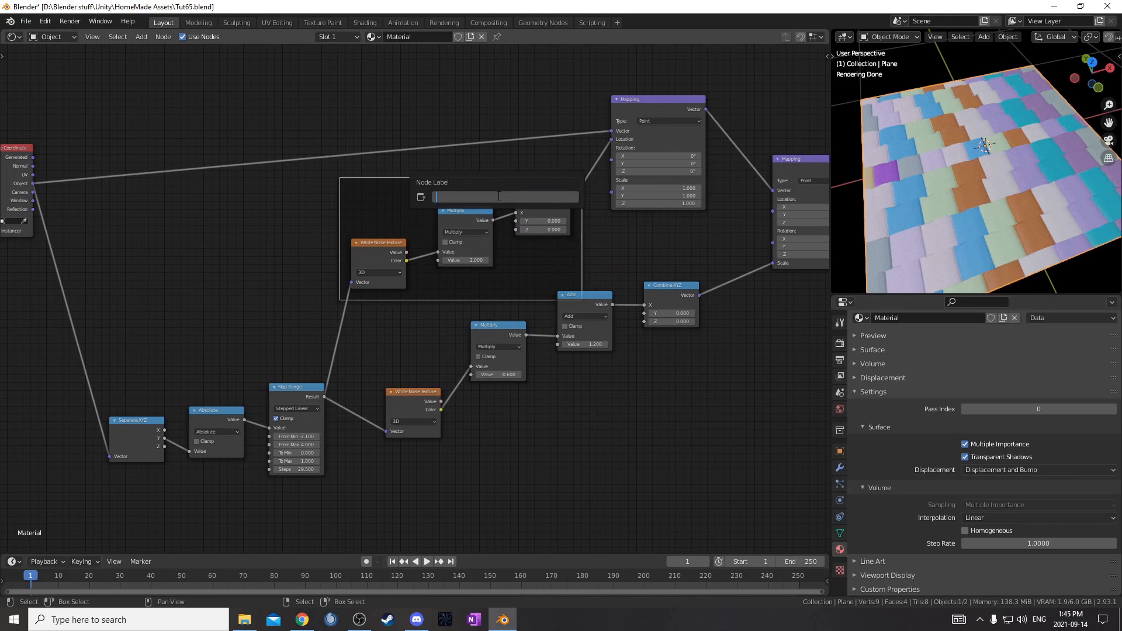
type("Random offset")
key("Return")
Lower the second White Noise Texture, Multiply, Add and Combine XYZ group and join it in a frame labelled "Random length".
left_click_drag(391, 467, 721, 326)
key("r")
left_click(706, 406)
key("g")
left_click(721, 460)
key("ctrl+j")
key("F2")
type("R")
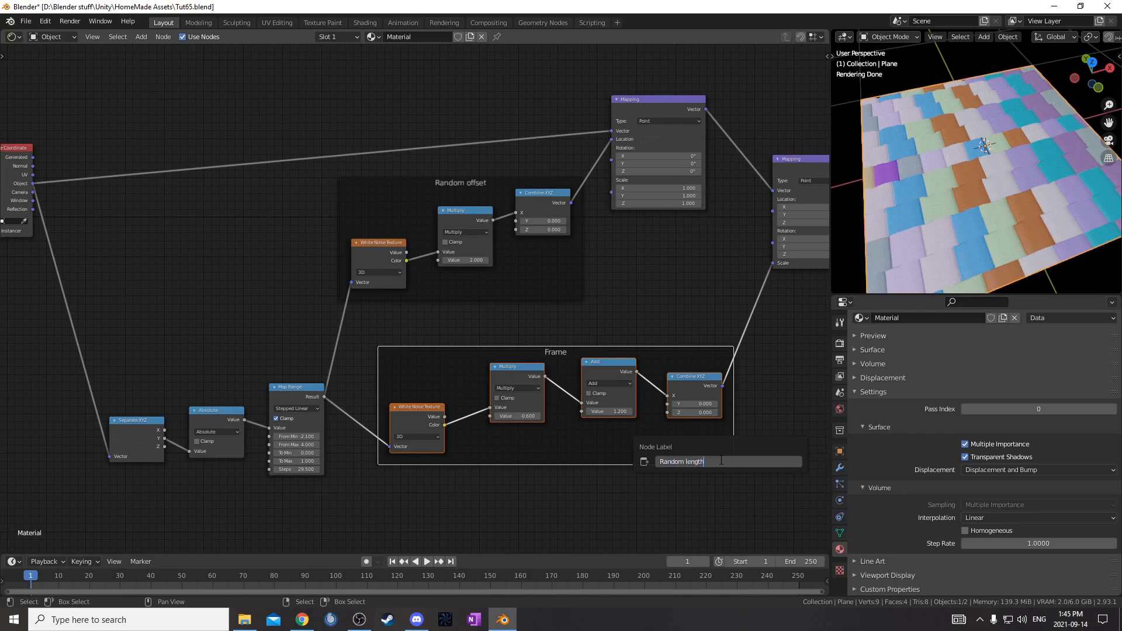
key("Return")
left_click(608, 359)
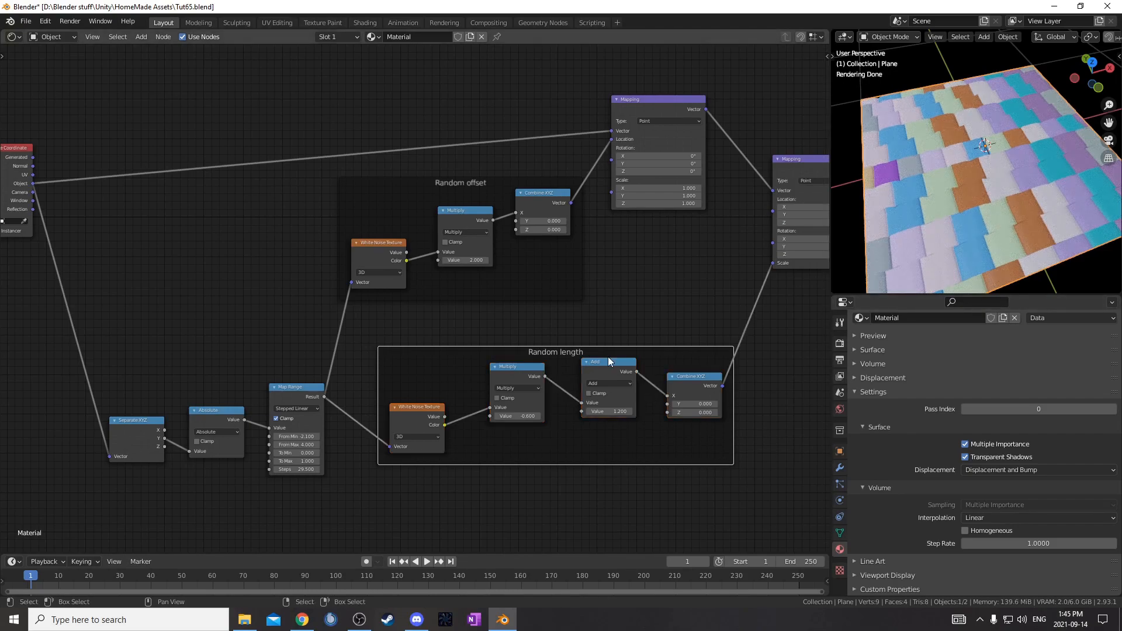
Enable a custom color for the Random length frame and make it orange.
key("n")
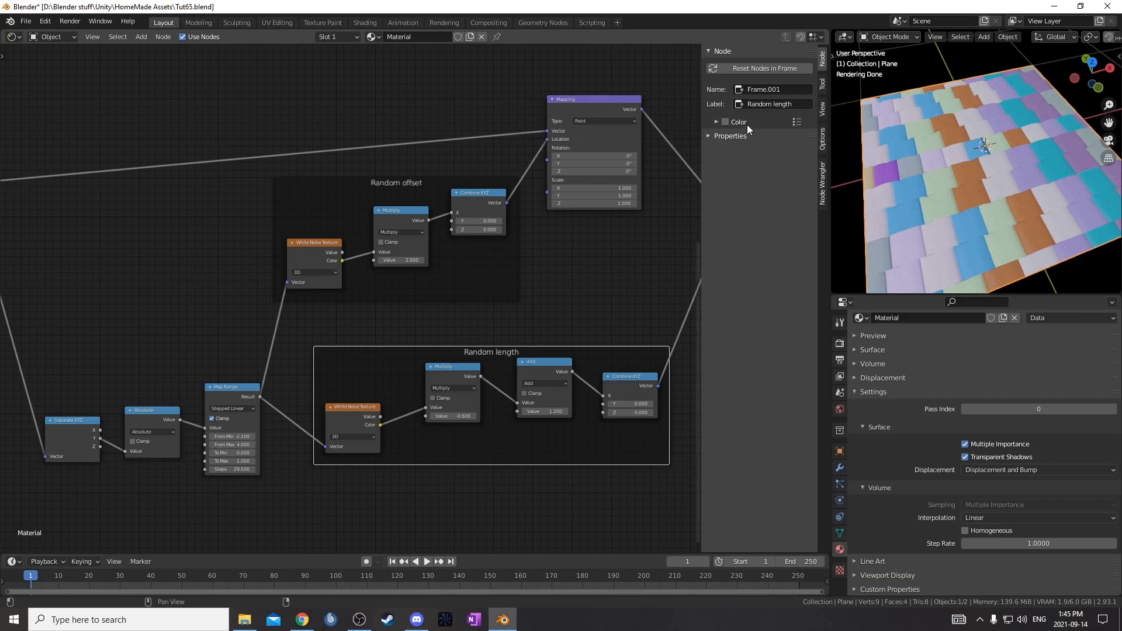
left_click(725, 122)
left_click(715, 122)
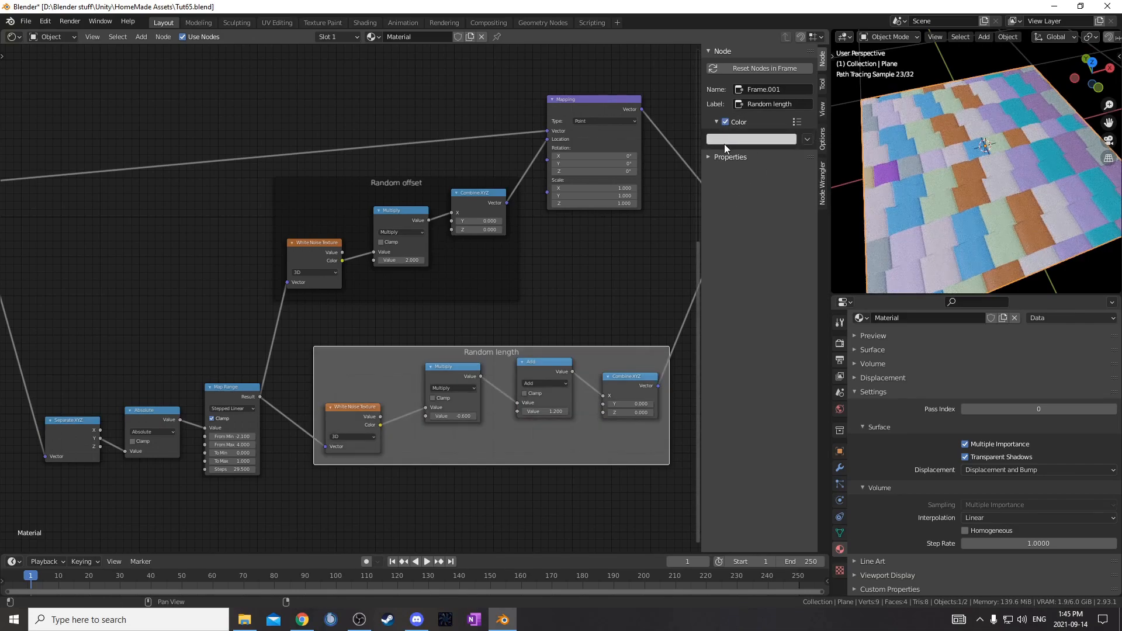
left_click(724, 144)
left_click(769, 184)
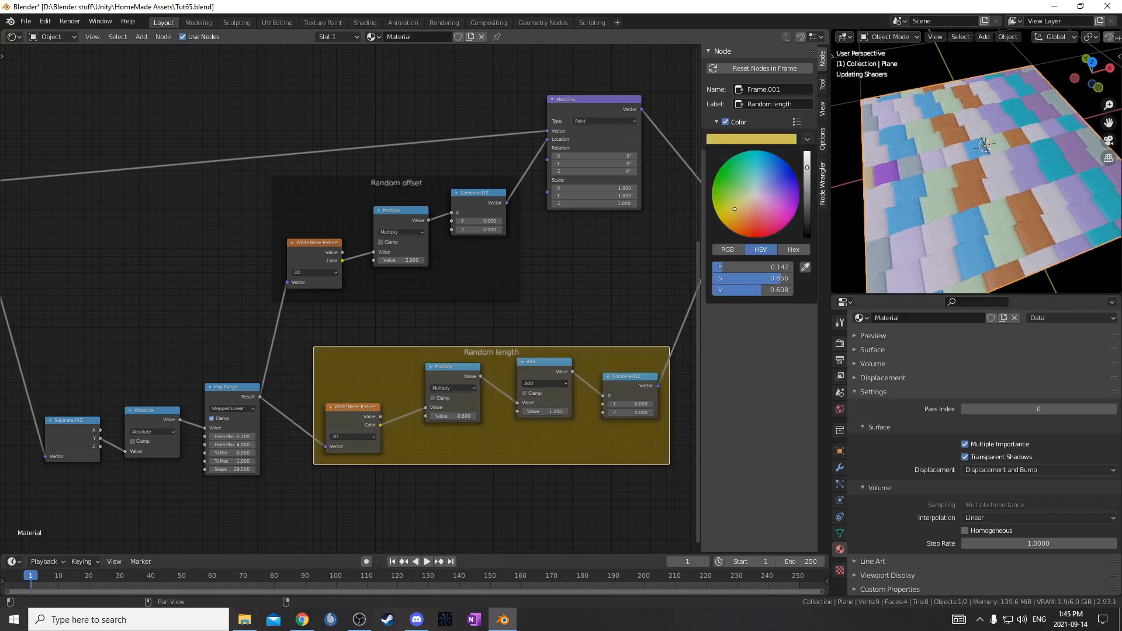
Enable a custom color for the Random offset frame and make it green.
left_click(478, 273)
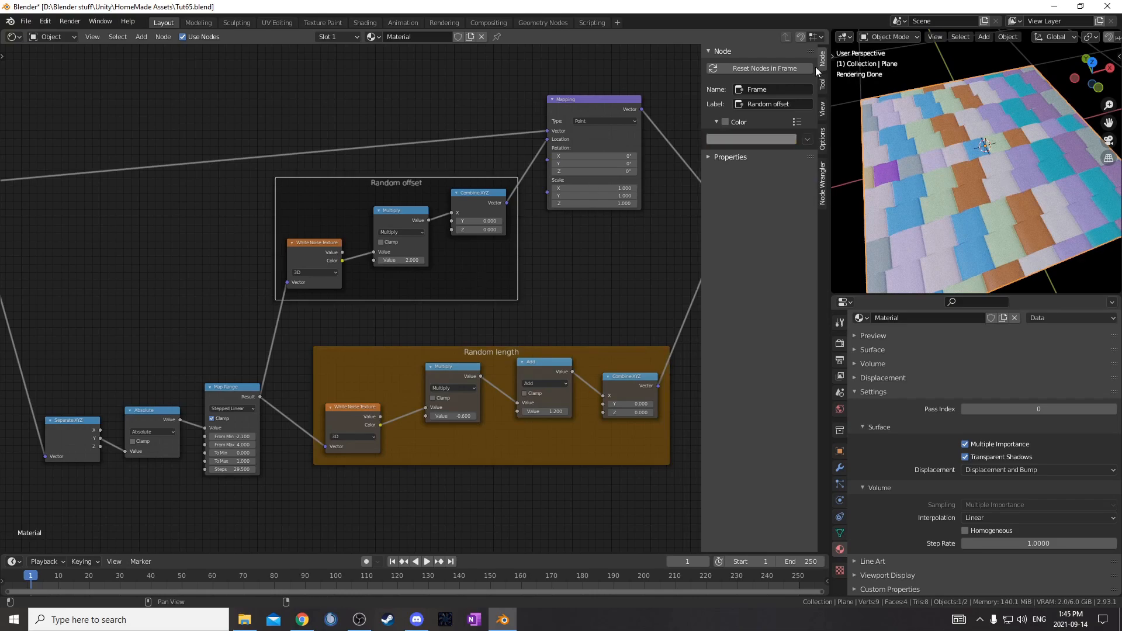
left_click(725, 121)
left_click(740, 140)
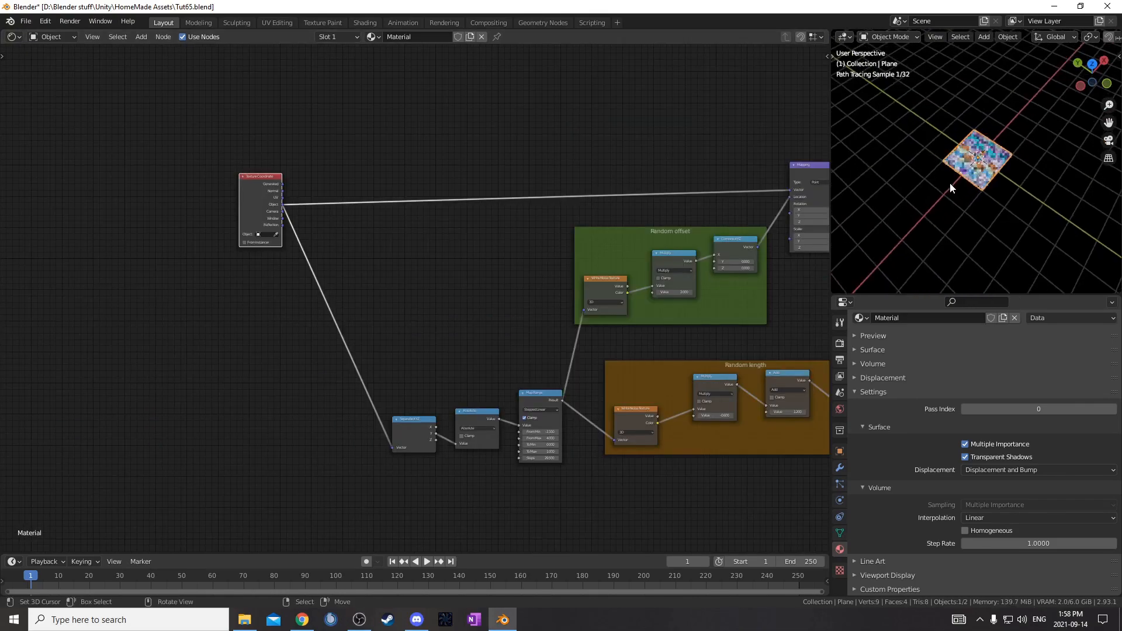
Enter Edit Mode on the plane and scale its mesh up far beyond the tiled area.
key("Tab")
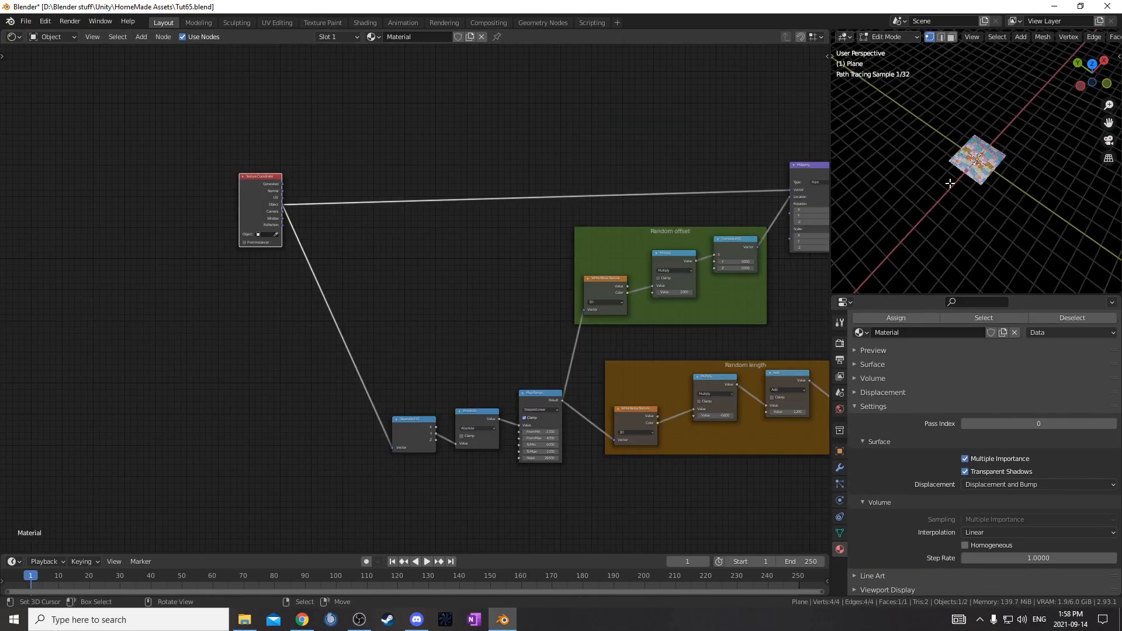
key("s")
left_click(958, 158)
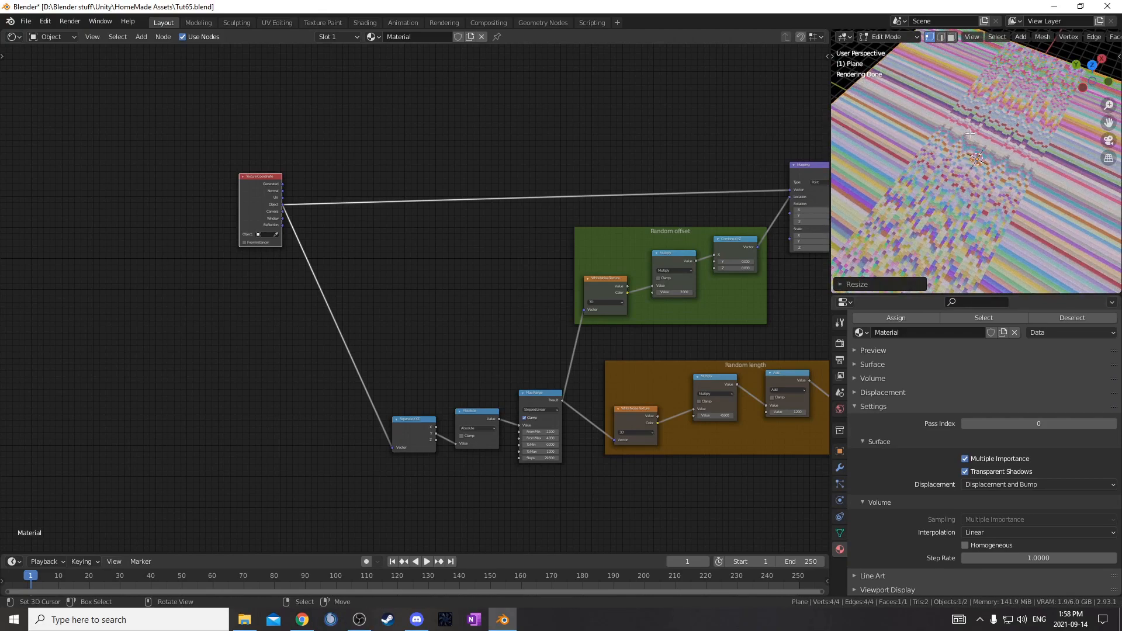
Add a shared reroute to both links from Texture Coordinate's Object output and move the Texture Coordinate node away from it.
middle_click_drag(419, 335, 522, 298)
right_click_drag(402, 351, 457, 122, "shift")
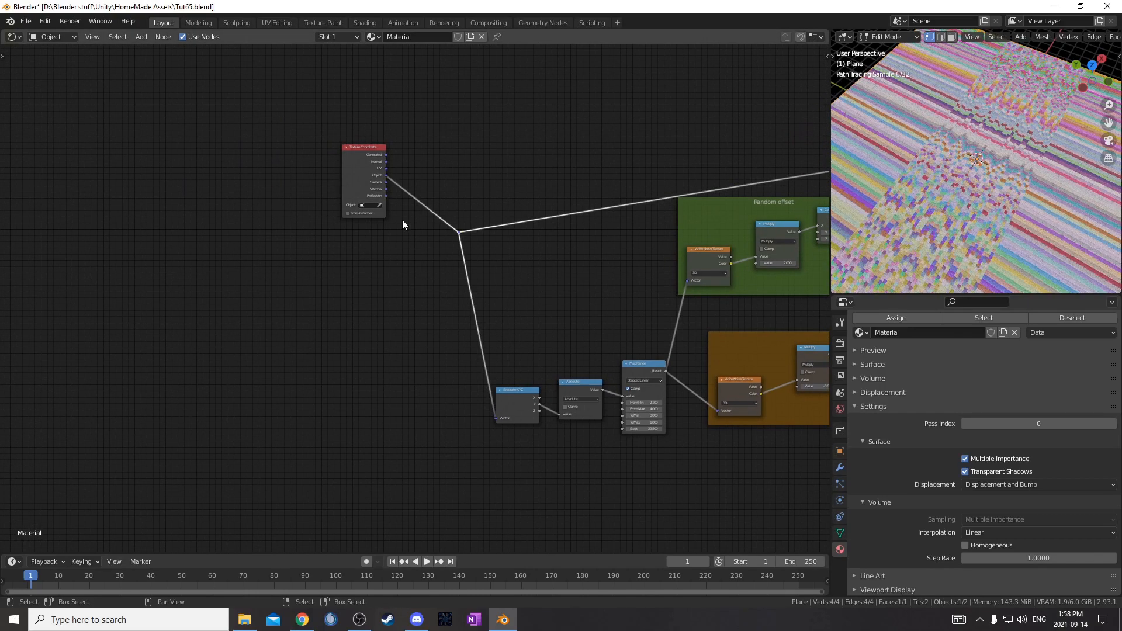
middle_click_drag(412, 222, 572, 230)
left_click_drag(512, 172, 409, 192)
Insert a Vector Math node between Texture Coordinate and the reroute and set its operation to Scale.
key("shift+a")
left_click(523, 232)
type("sca")
key("BackSpace")
key("BackSpace")
key("BackSpace")
type("math")
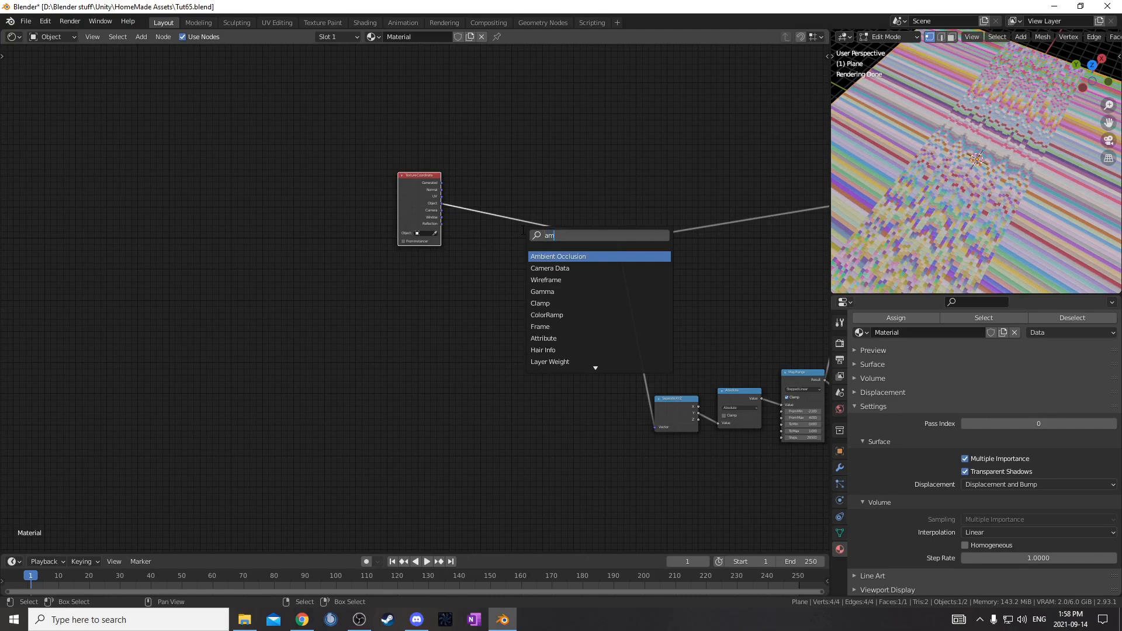
key("Down")
key("Return")
left_click(495, 163)
scroll(495, 163, "up", 2)
left_click(566, 124)
left_click(568, 277)
Duplicate the Scale node onto the link before the reroute, change the copy to Fraction and inspect the tiling on the plane.
key("shift+d")
left_click(683, 98)
left_click(685, 114)
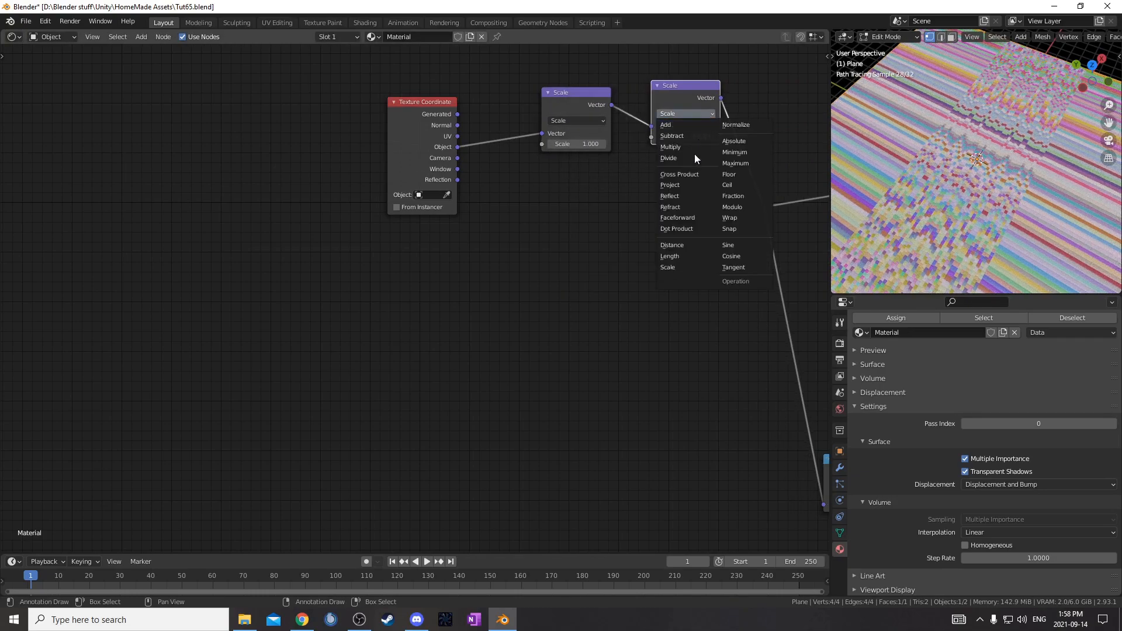
left_click(752, 195)
middle_click_drag(633, 288, 598, 299)
middle_click_drag(1038, 198, 989, 225)
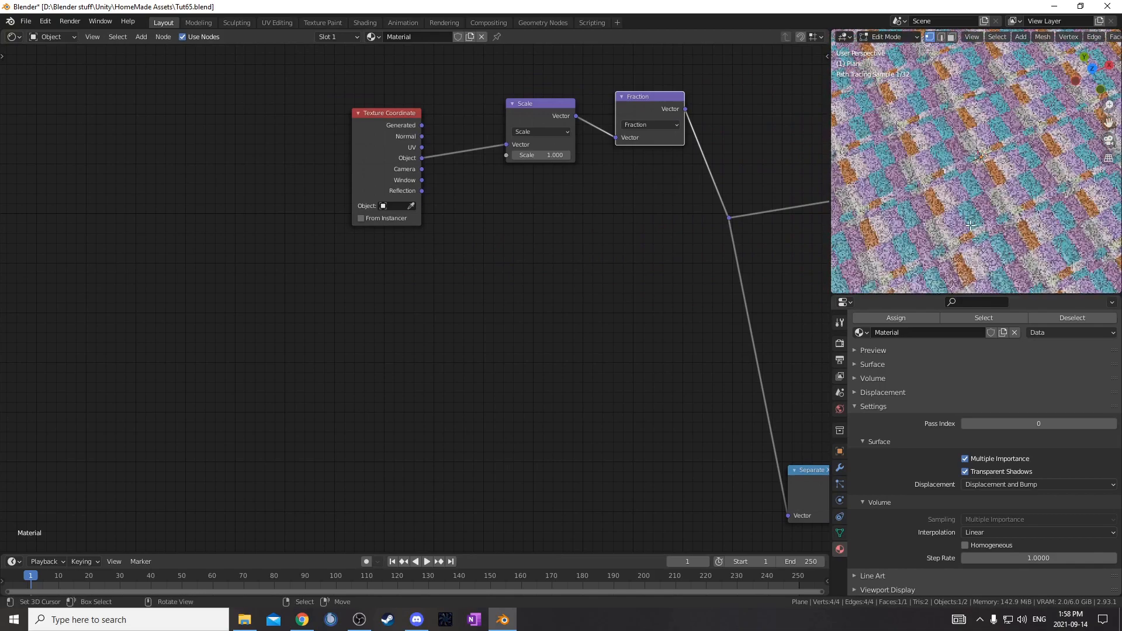
scroll(979, 221, "down", 4)
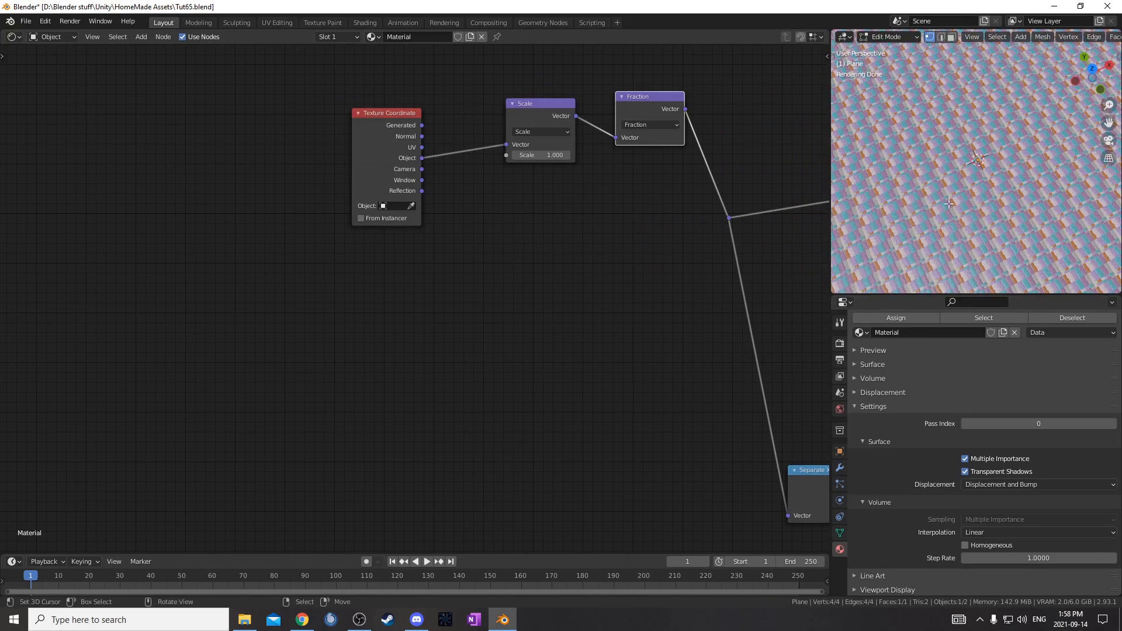
scroll(1039, 182, "down", 5)
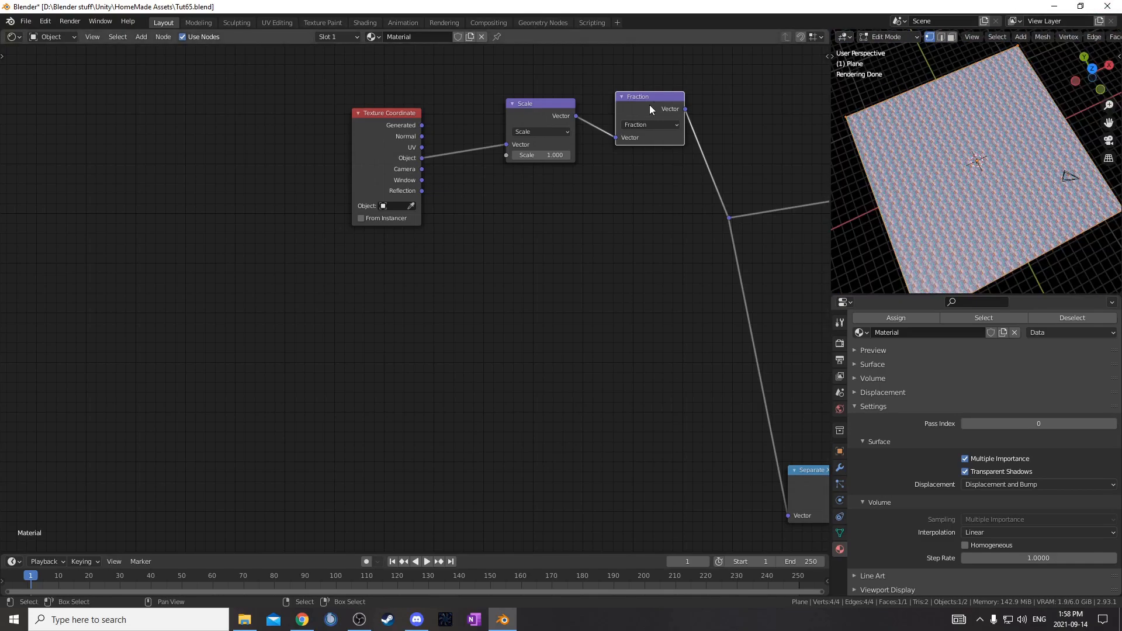
Detach the Fraction and Scale nodes from the coordinate link and delete them both.
left_click_drag(647, 106, 564, 368, "alt")
left_click_drag(549, 103, 454, 301, "alt")
key("x")
left_click(572, 373)
key("x")
scroll(432, 371, "up", 1)
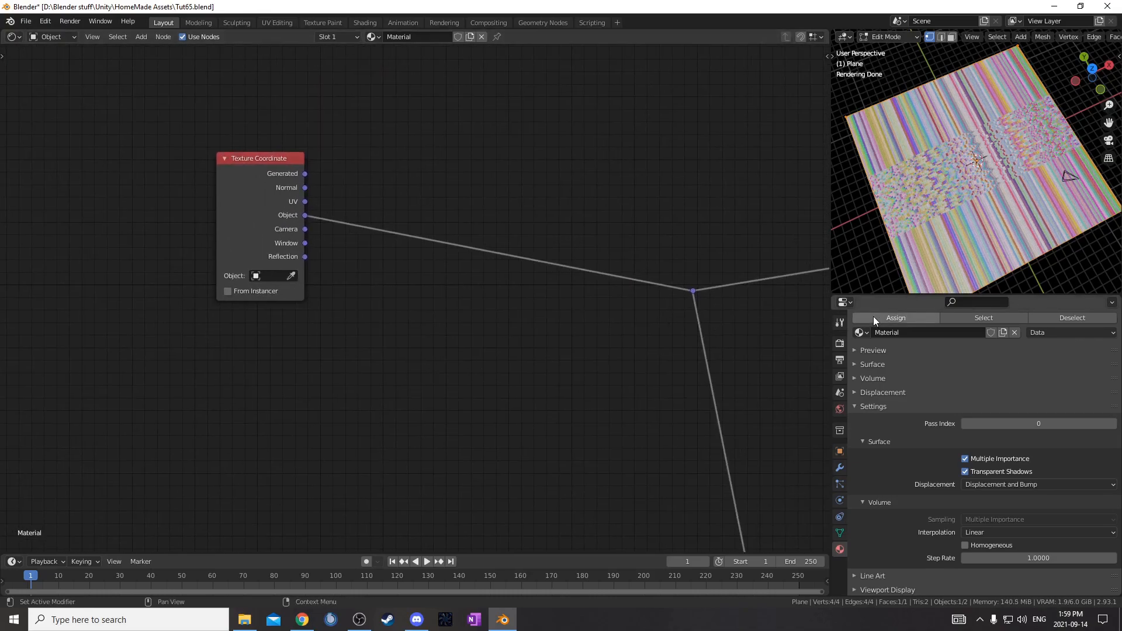
Insert a Separate XYZ node on the link between Texture Coordinate and the reroute.
scroll(488, 359, "up", 3)
key("shift+a")
type("sep")
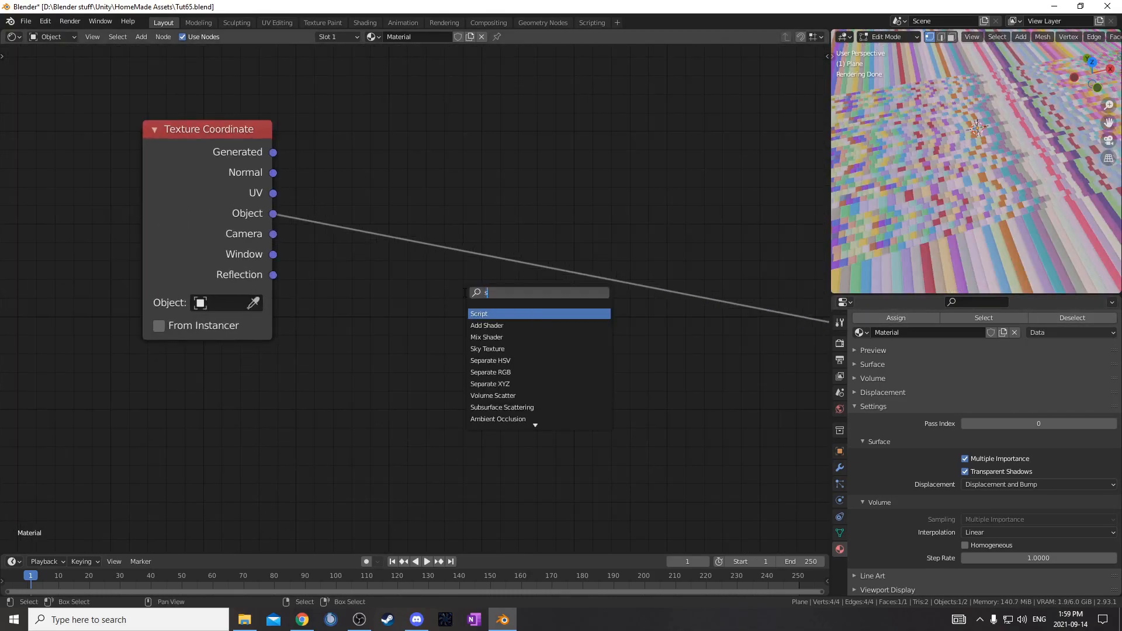
left_click(490, 338)
left_click(455, 172)
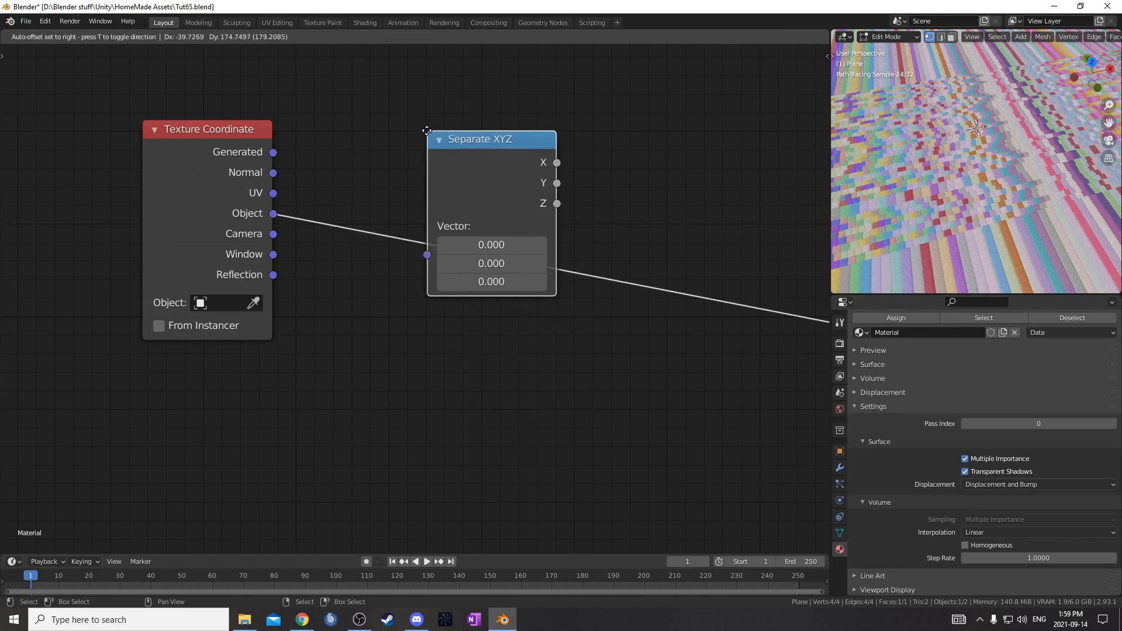
Insert a Combine XYZ node between Separate XYZ and the reroute, and connect the Z output to its Z input.
scroll(679, 366, "down", 3)
key("shift+a")
type("com")
key("Down")
key("Down")
key("Return")
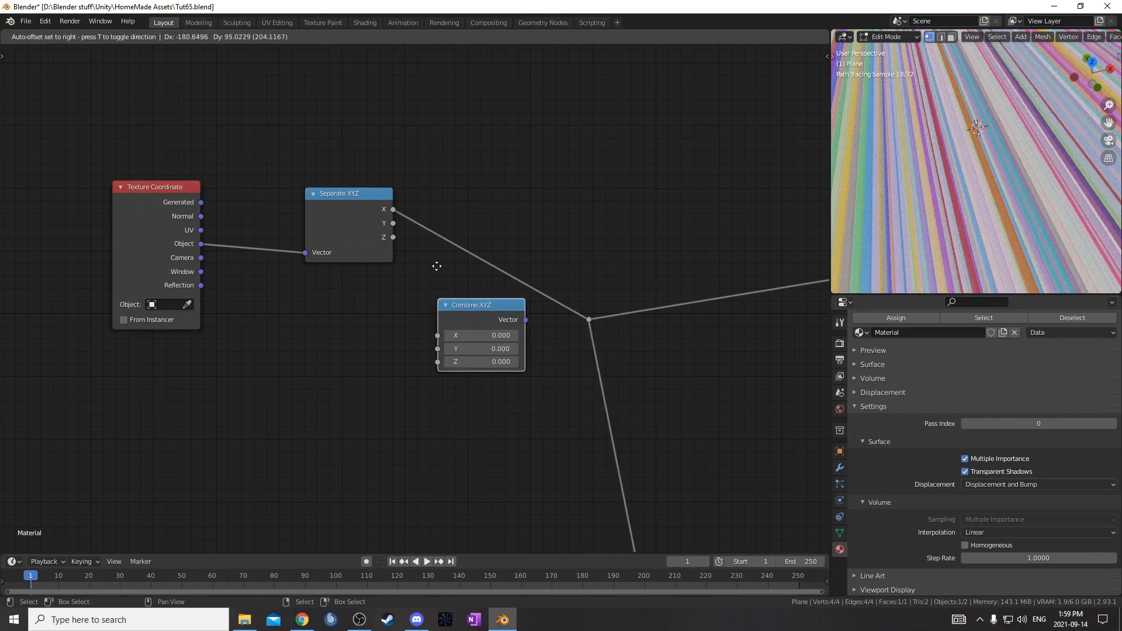
left_click(472, 239)
key("Home")
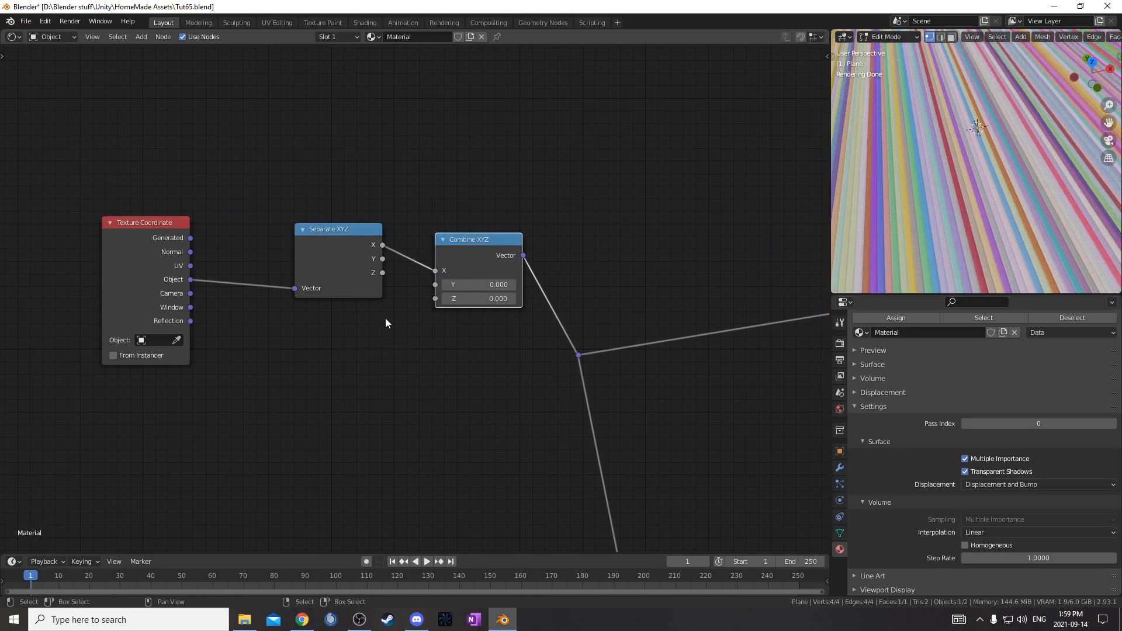
left_click_drag(376, 272, 436, 300)
scroll(409, 316, "up", 3, "shift")
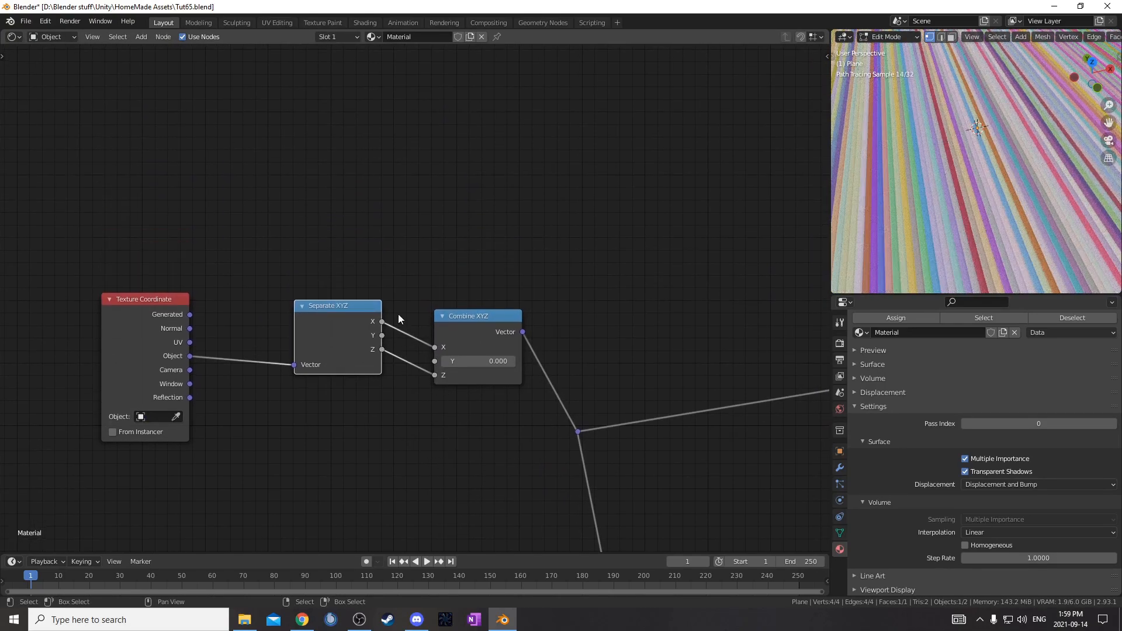
Preview Separate XYZ's Y output, insert a Math node set to Add on the preview link and place it above Combine XYZ.
scroll(368, 312, "down", 3)
left_click(351, 306, "ctrl+shift")
key("shift+a")
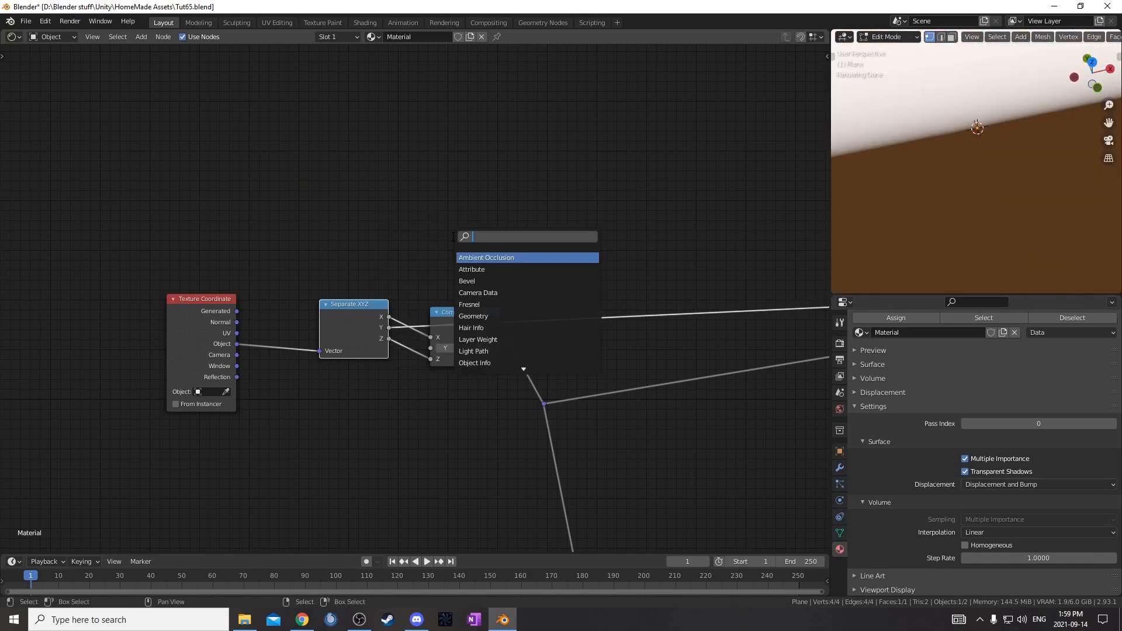
type("math")
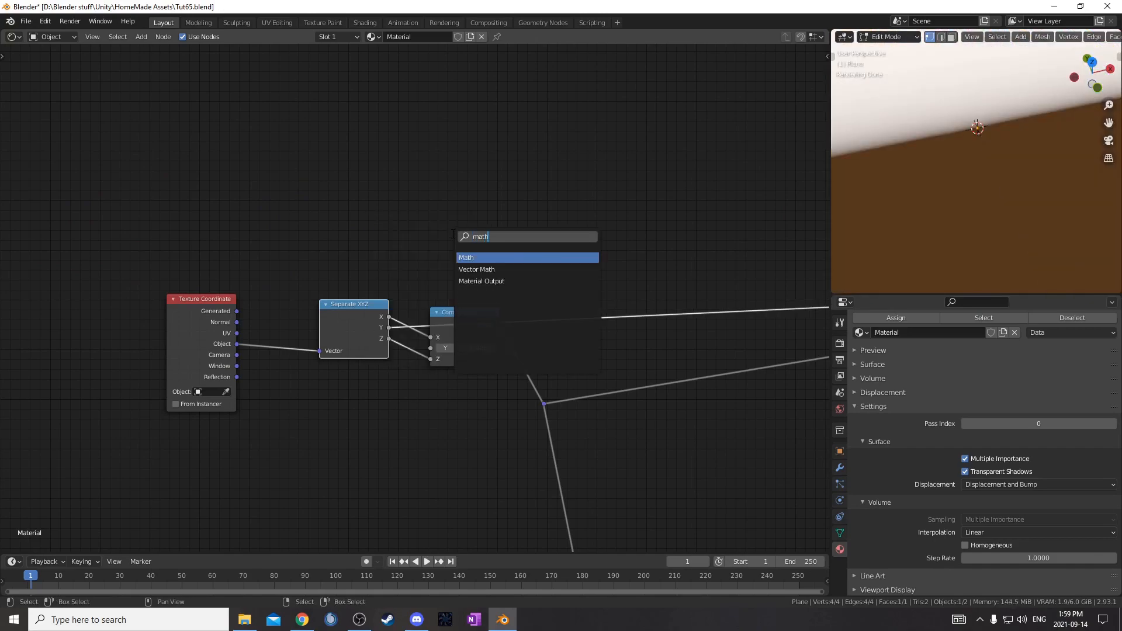
key("Return")
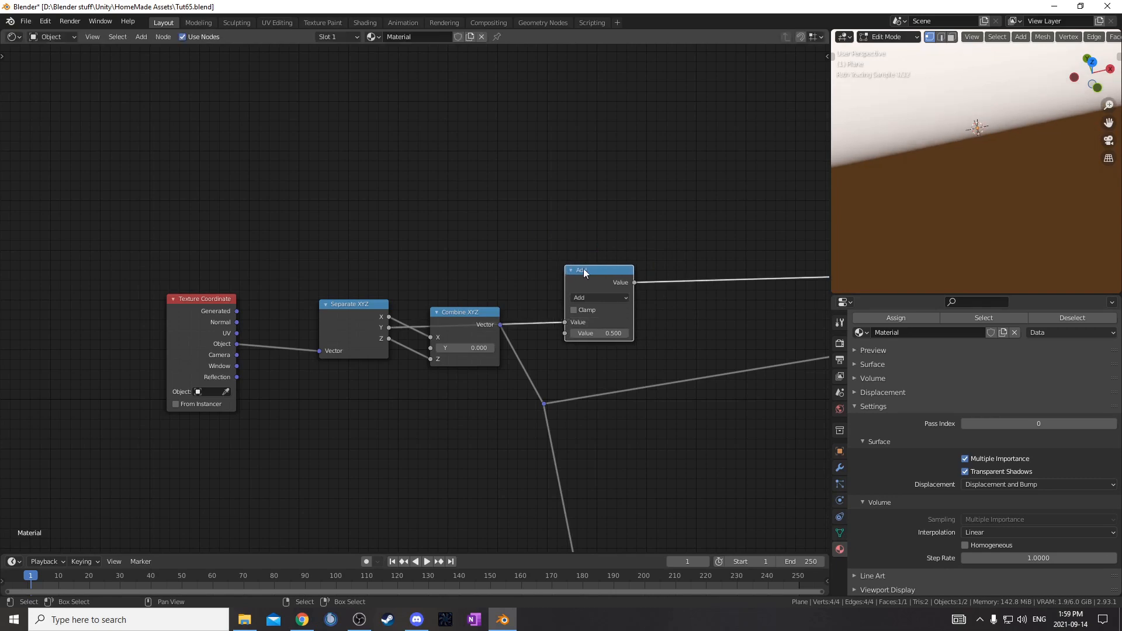
left_click(430, 151)
middle_click_drag(517, 231, 443, 357)
left_click(408, 359, "ctrl+shift")
left_click_drag(379, 291, 383, 285)
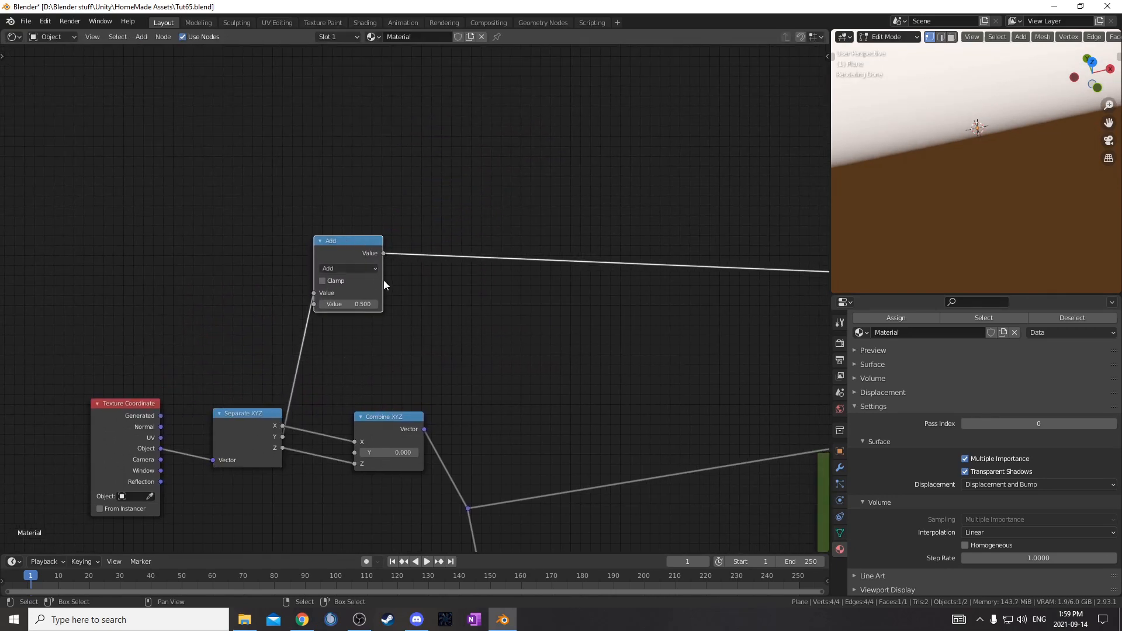
Duplicate the Add node onto its output link and change the copy's operation to Multiply.
key("shift+d")
left_click(485, 237)
left_click(471, 258)
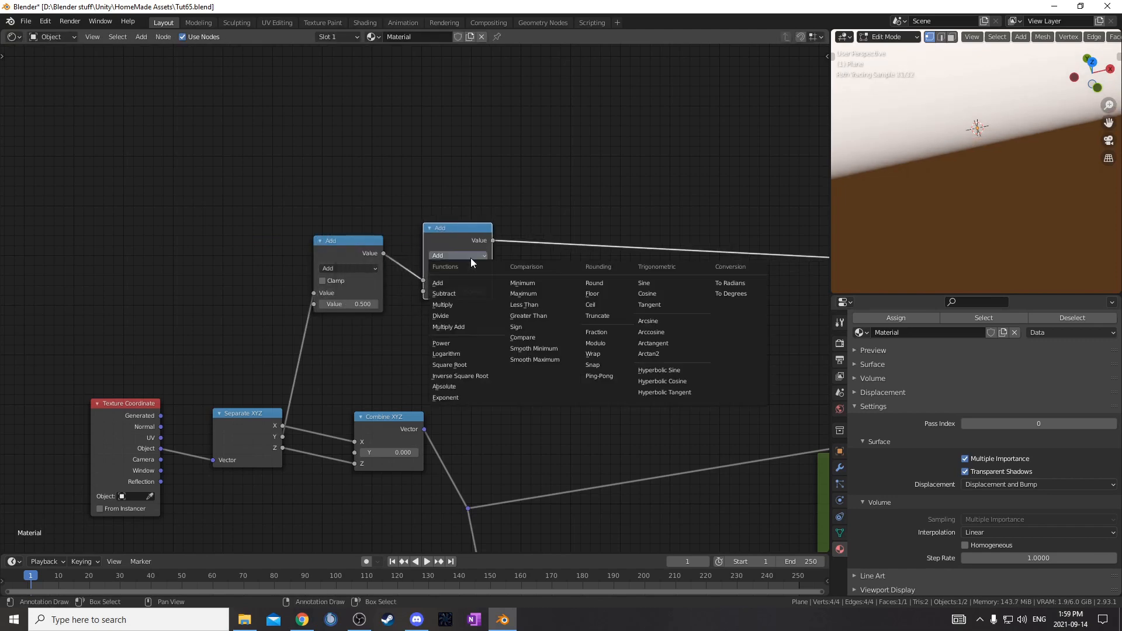
left_click(474, 263)
Duplicate the Multiply node onto its output link and change the copy's operation to Fraction.
key("shift+d")
left_click(565, 218)
left_click(566, 236)
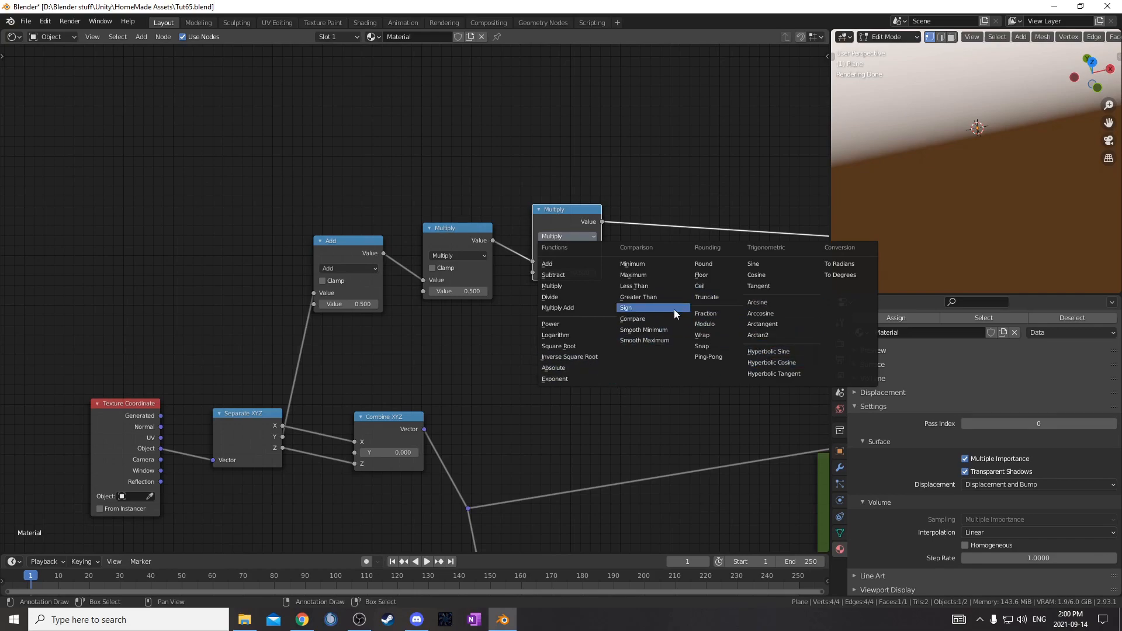
left_click(720, 314)
middle_click_drag(566, 211, 414, 232)
Duplicate the Fraction node onto its output link and change the copy's operation to Add.
key("shift+d")
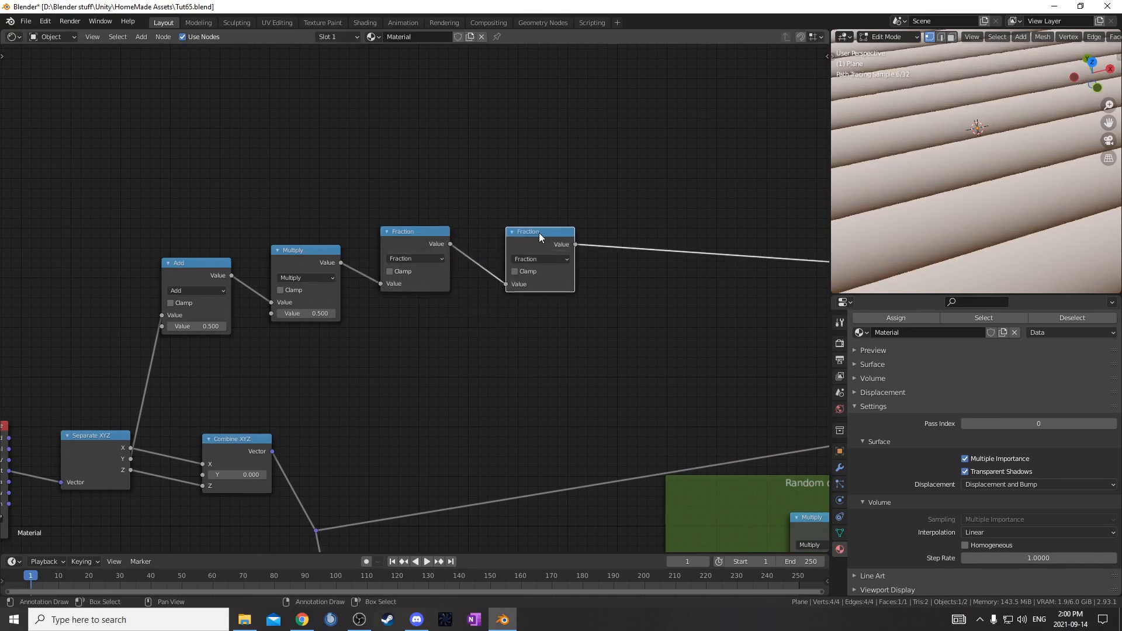
middle_click_drag(533, 319, 507, 351)
left_click(514, 290)
left_click(503, 311)
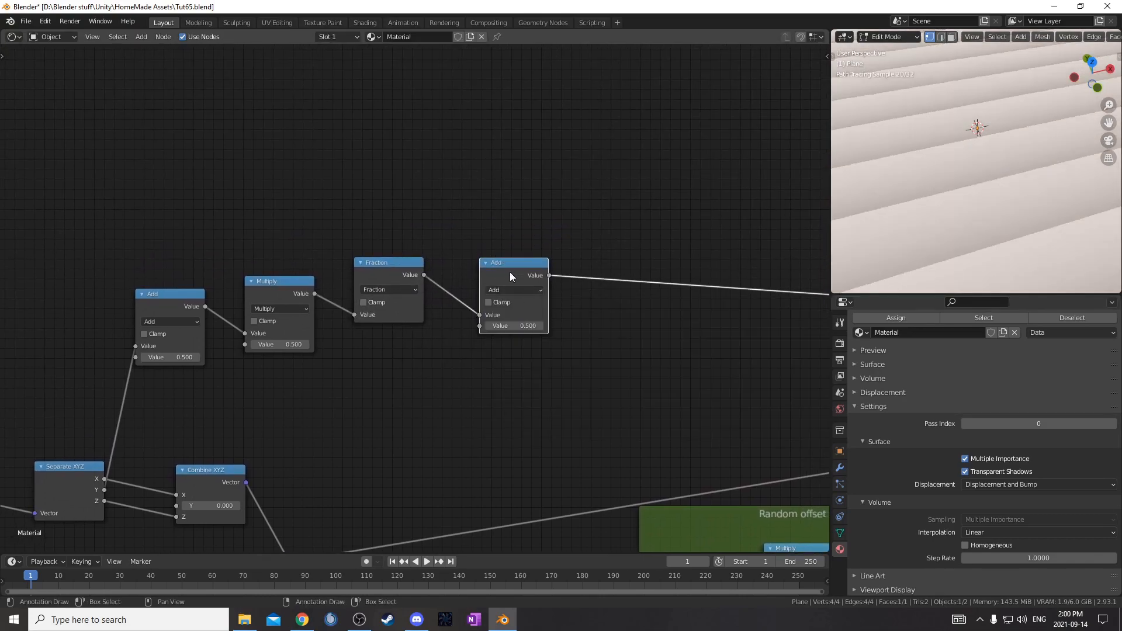
Duplicate the new Add node onto its output link and change the copy's operation to Multiply.
key("shift+d")
left_click(632, 263)
left_click(633, 282)
left_click(623, 307)
middle_click_drag(651, 299, 735, 237)
Set the value of the first Add node, fed by Separate XYZ, to -0.3.
scroll(376, 321, "up", 4)
middle_click_drag(228, 310, 362, 255)
scroll(357, 254, "up", 4)
left_click(312, 222)
type("-")
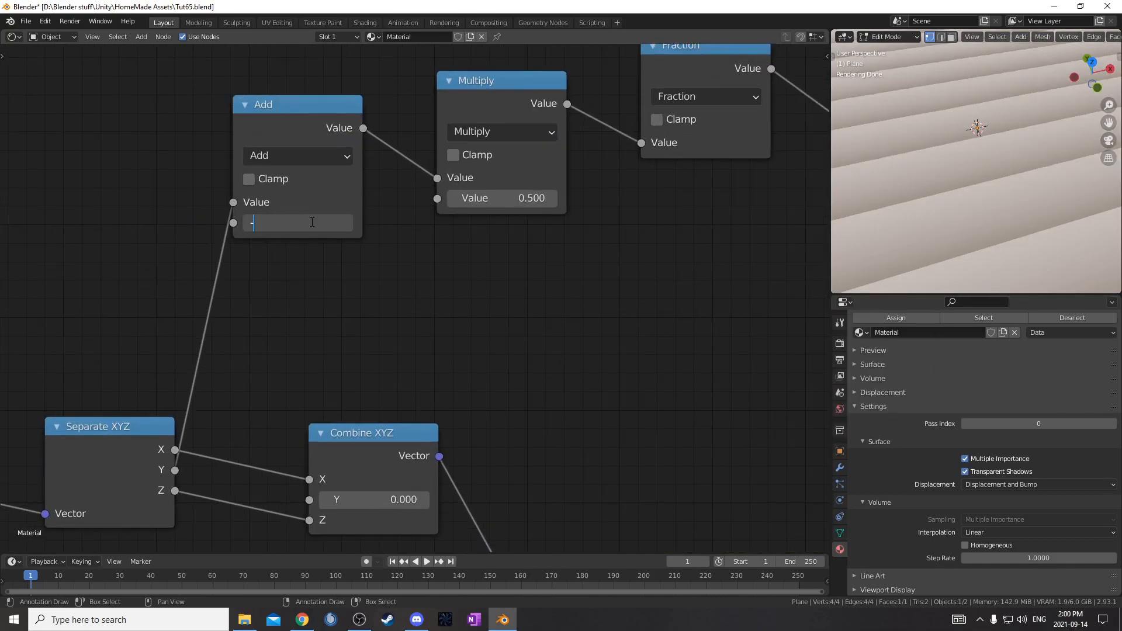
type("0.3")
key("Return")
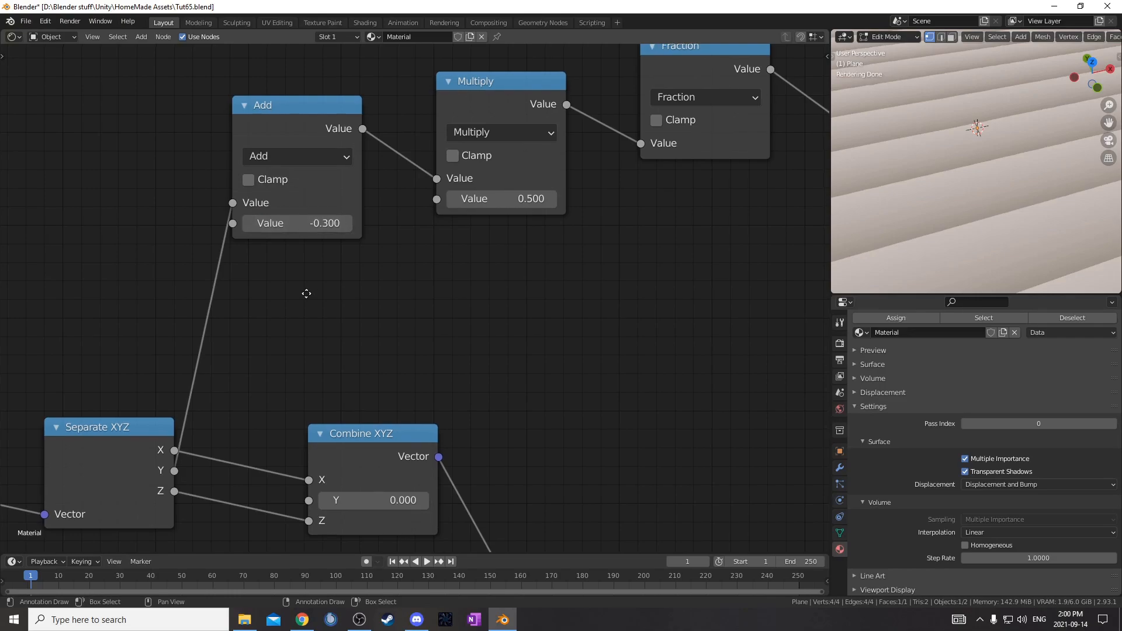
Set the value of the Multiply node before the Fraction node to -0.12.
middle_click_drag(356, 265, 304, 329)
scroll(309, 348, "down", 2)
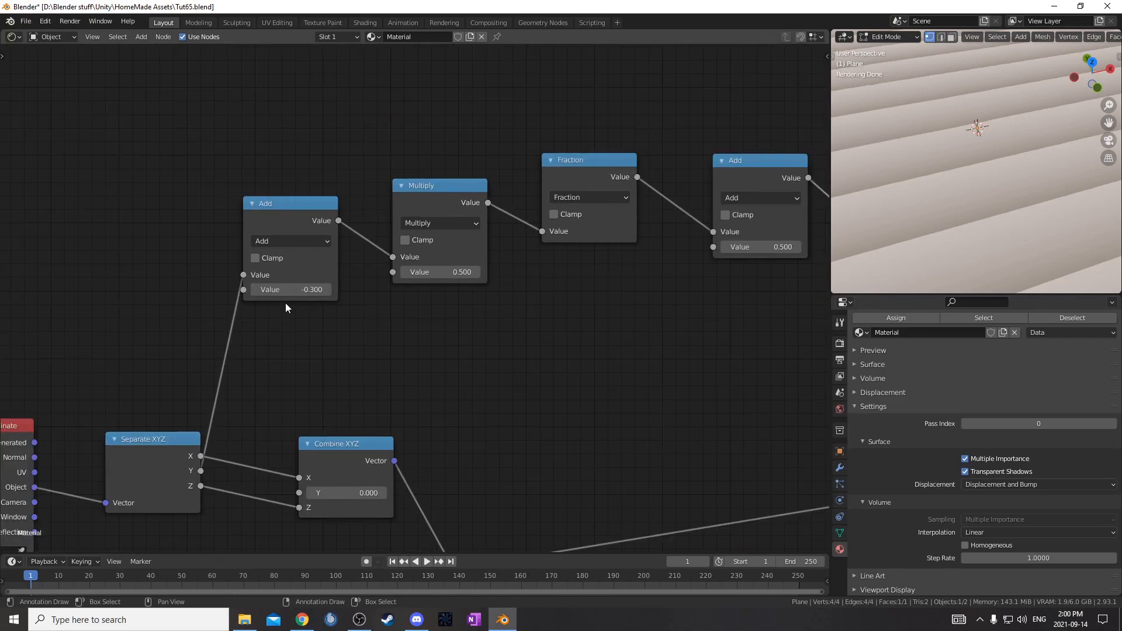
middle_click_drag(324, 338, 241, 345)
left_click(364, 279)
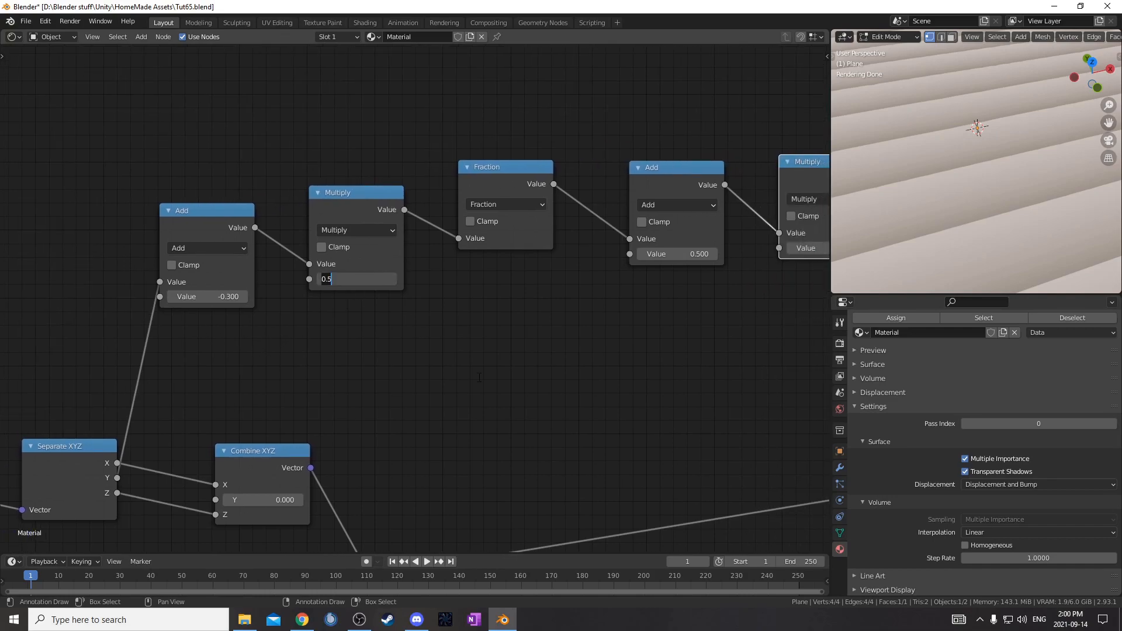
key("BackSpace")
key("Return")
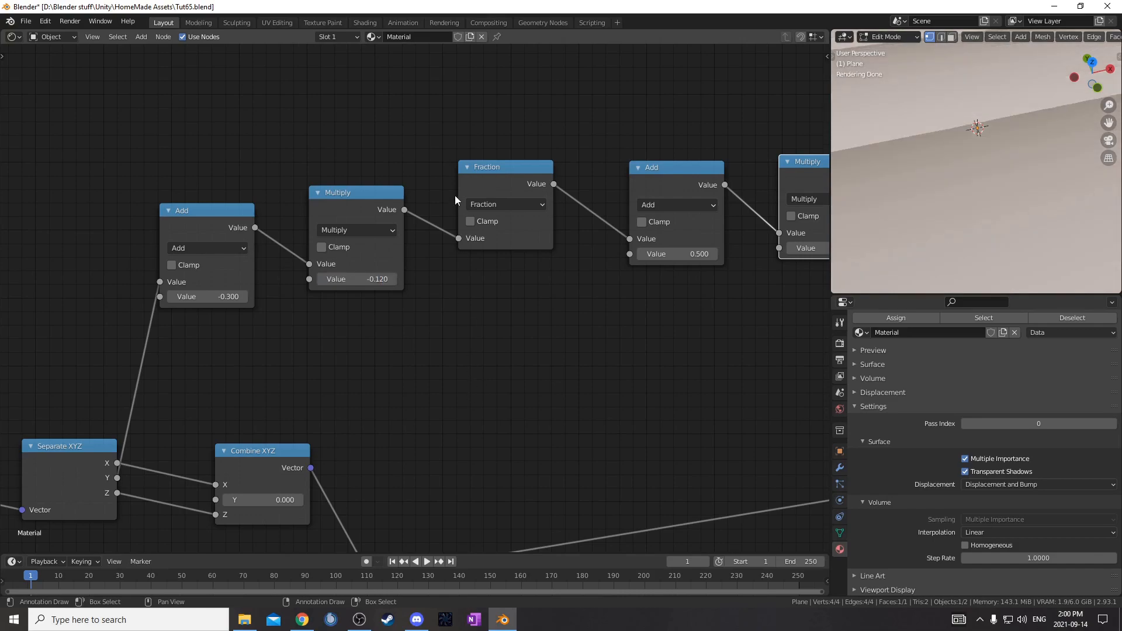
Set the value of the Add node following the Fraction node to -0.22.
middle_click_drag(590, 194, 354, 196)
left_click_drag(423, 172, 410, 169)
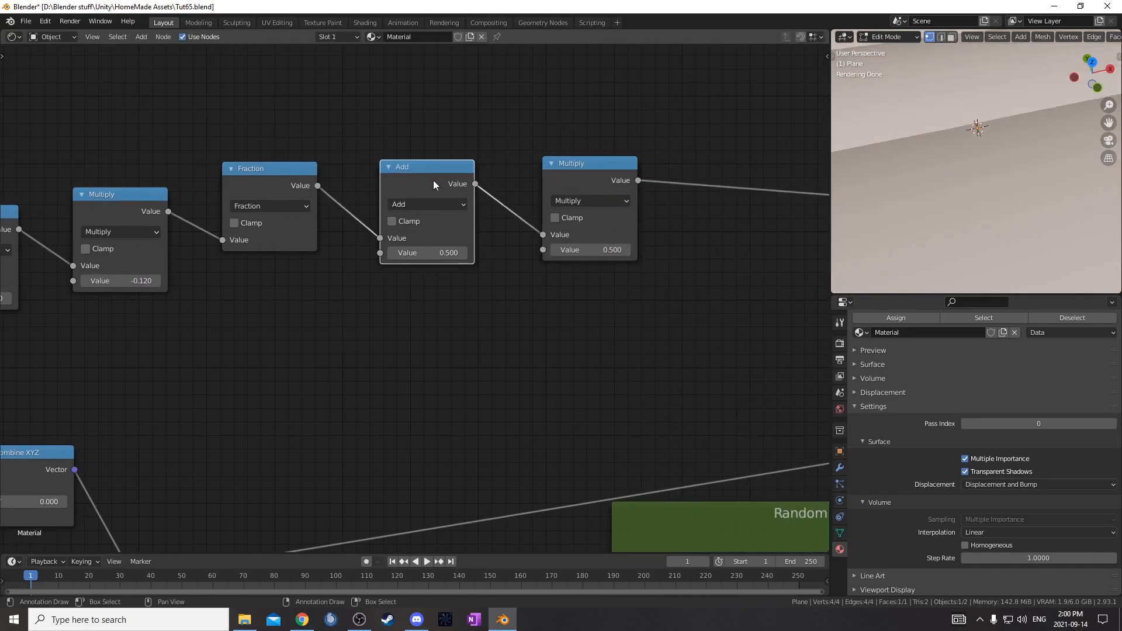
left_click(415, 252)
key("BackSpace")
type("-0.22")
key("Return")
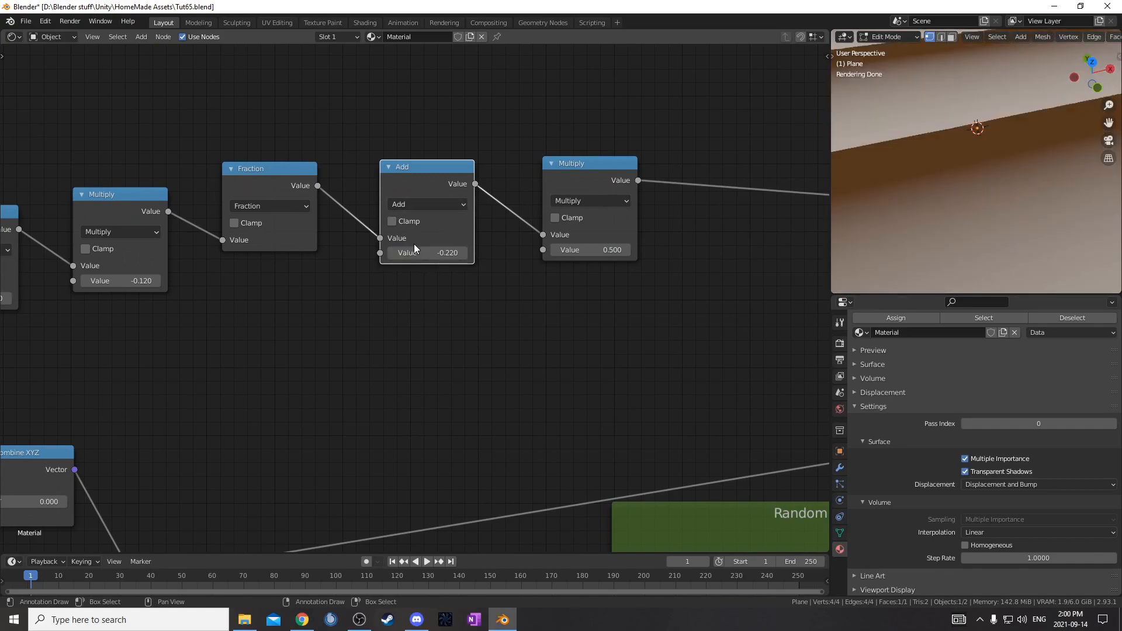
Connect the last Multiply node's output to the Y input of Combine XYZ.
scroll(591, 199, "down", 3)
middle_click_drag(513, 221, 556, 167)
scroll(293, 317, "down", 5)
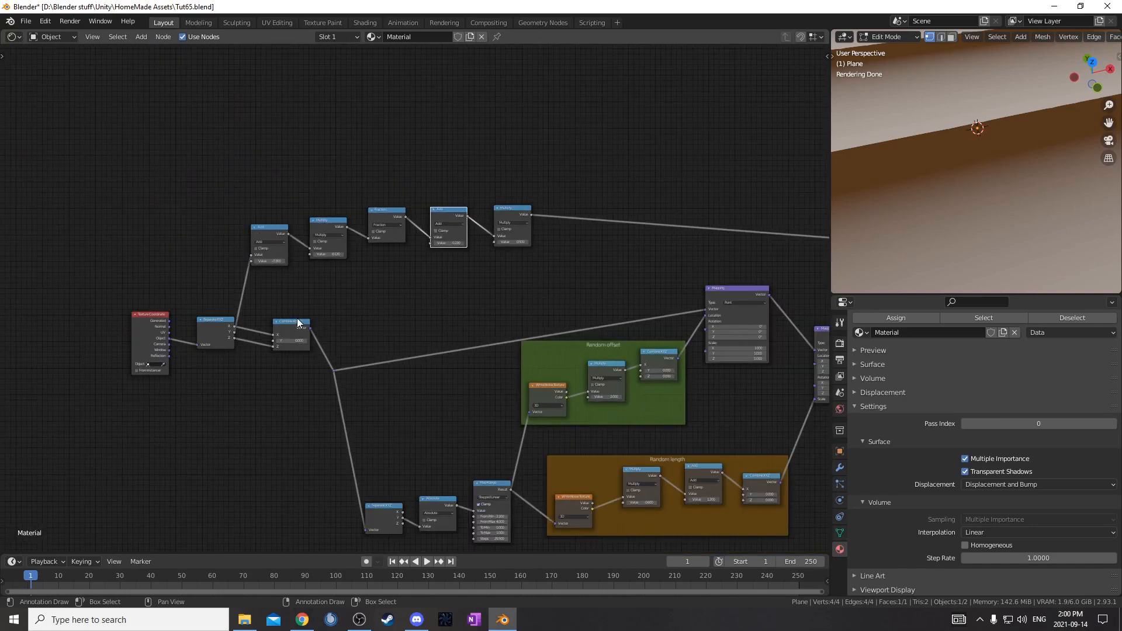
left_click_drag(529, 214, 273, 340)
Space out the coordinate nodes so the math node row sits above the links between Separate XYZ and Combine XYZ.
scroll(274, 280, "down", 2)
left_click_drag(277, 224, 489, 288)
key("g")
left_click(416, 285)
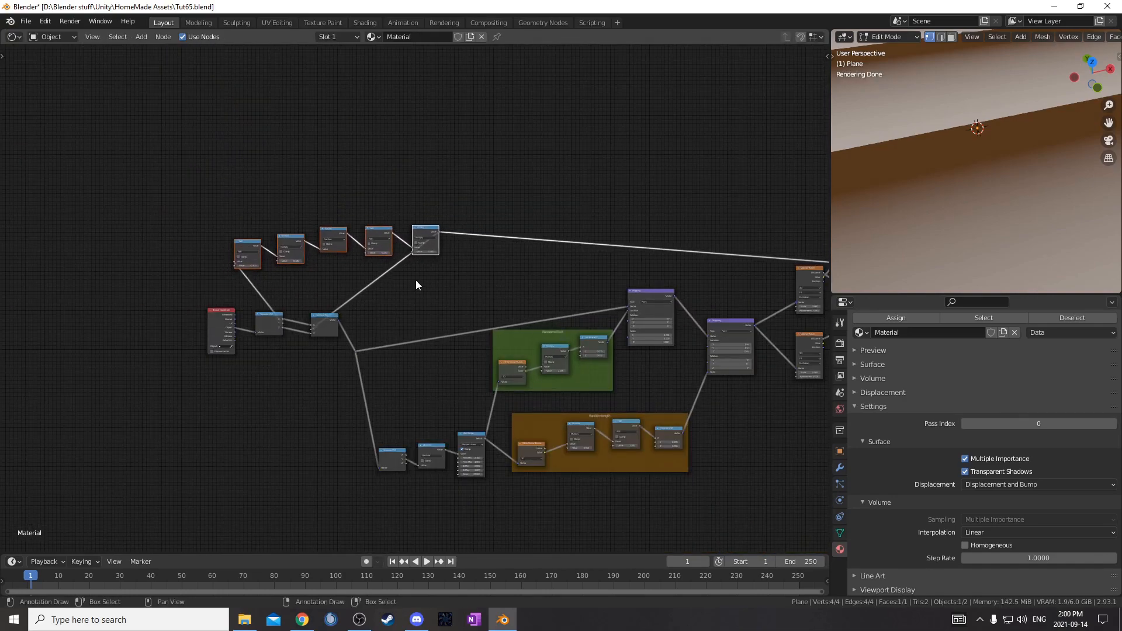
left_click_drag(150, 311, 260, 379)
key("g")
left_click(108, 394)
left_click_drag(158, 191, 497, 266)
key("g")
left_click(347, 298)
middle_click_drag(156, 323, 330, 346)
left_click_drag(162, 324, 279, 425)
key("g")
left_click(243, 413)
Join Separate XYZ, the five math nodes and Combine XYZ in a frame labelled "Tiling setup".
left_click_drag(255, 224, 504, 433, "shift")
scroll(504, 433, "up", 2)
key("ctrl+j")
scroll(420, 322, "up", 1)
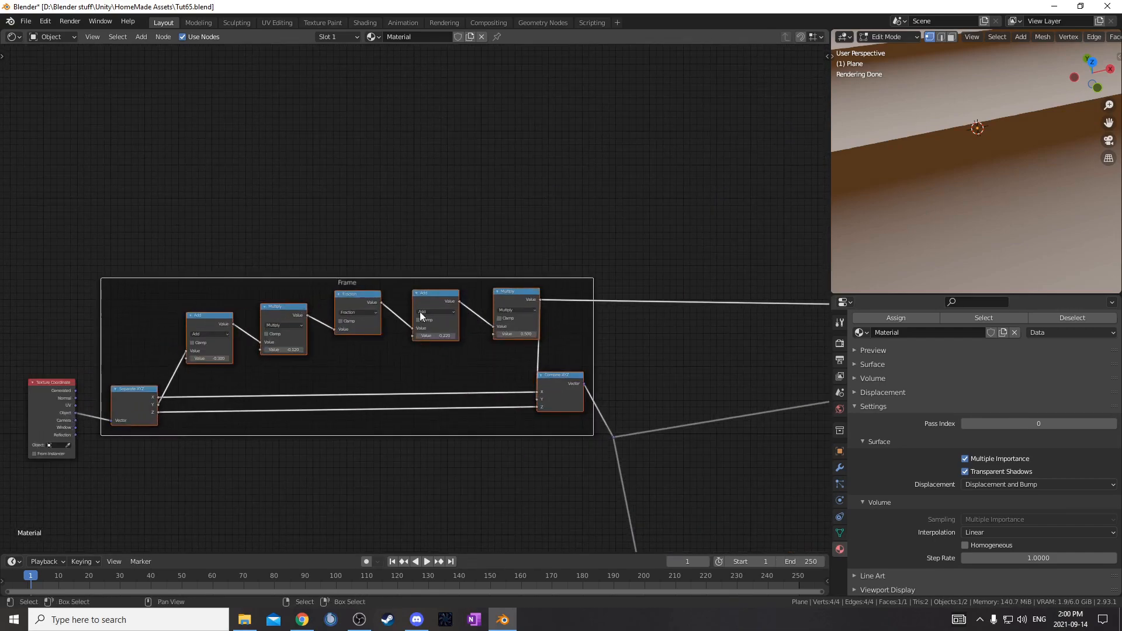
left_click(405, 296)
key("F2")
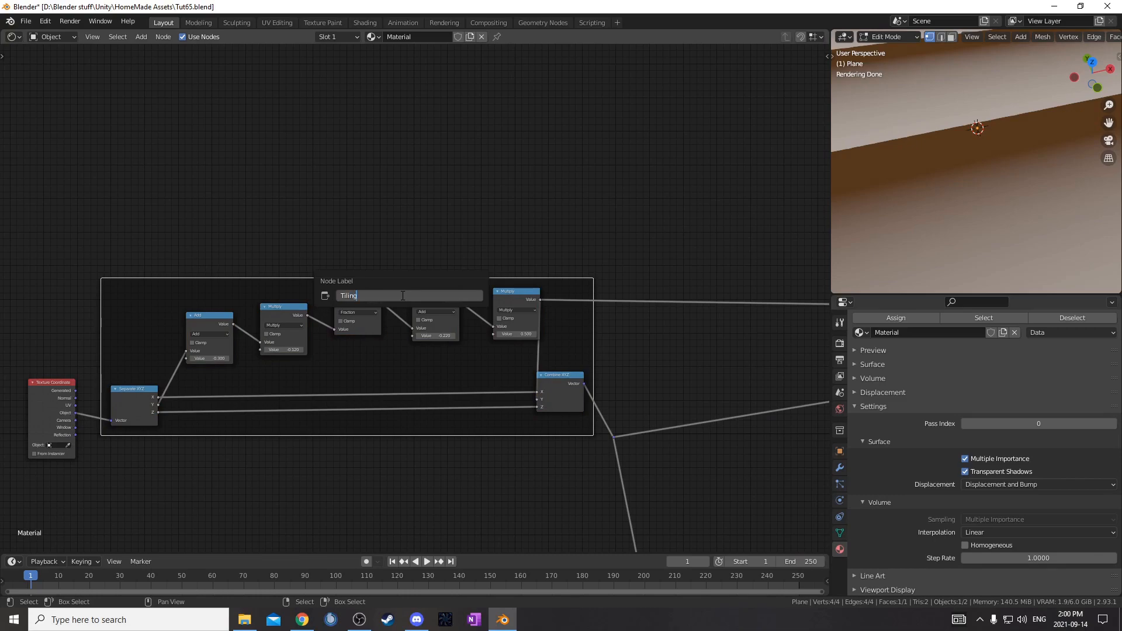
type("Tiling setup")
key("Return")
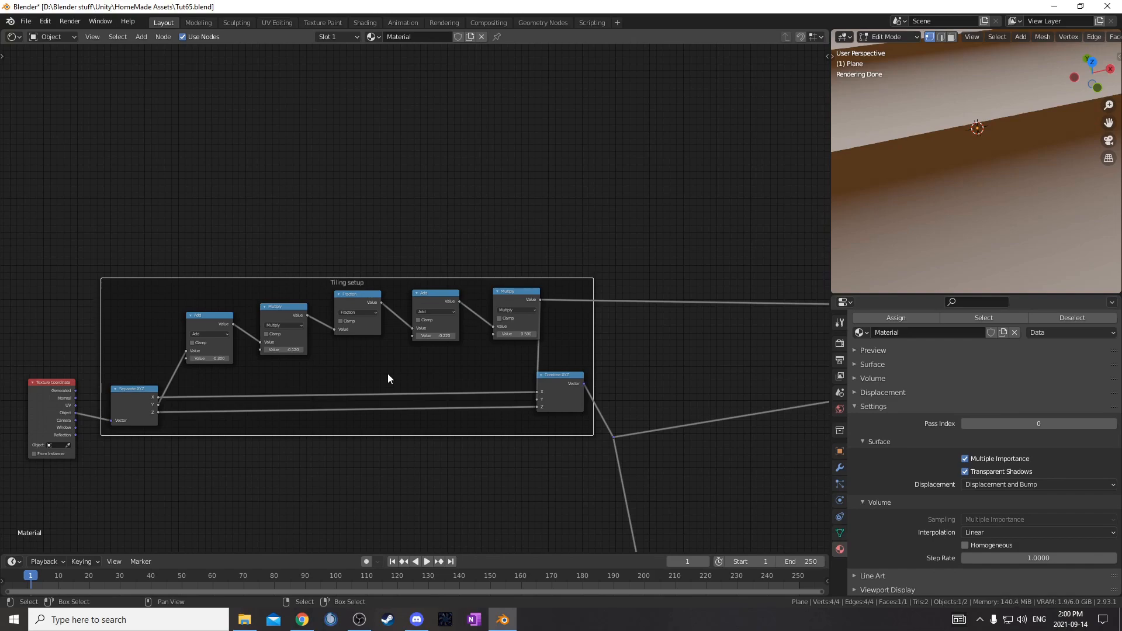
Enable a custom color for the Tiling setup frame and set it to a dark red.
key("n")
left_click(727, 122)
left_click(752, 138)
left_click(737, 196)
left_click(741, 211)
scroll(393, 354, "down", 5)
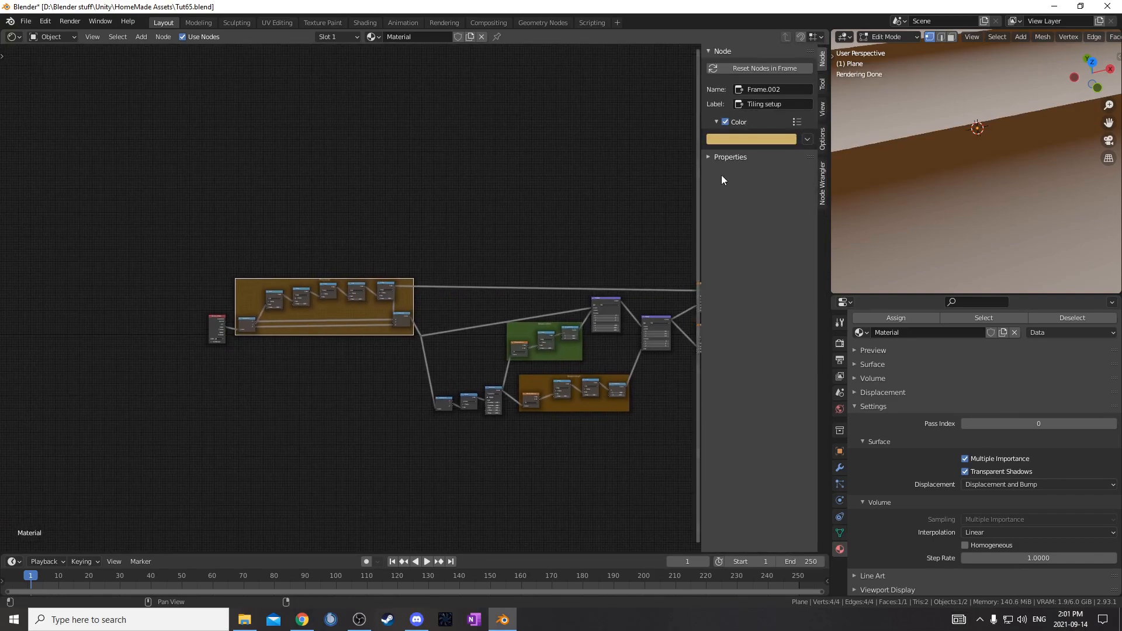
left_click(752, 139)
left_click_drag(738, 185, 749, 215)
scroll(442, 330, "up", 3)
left_click_drag(441, 396, 529, 463)
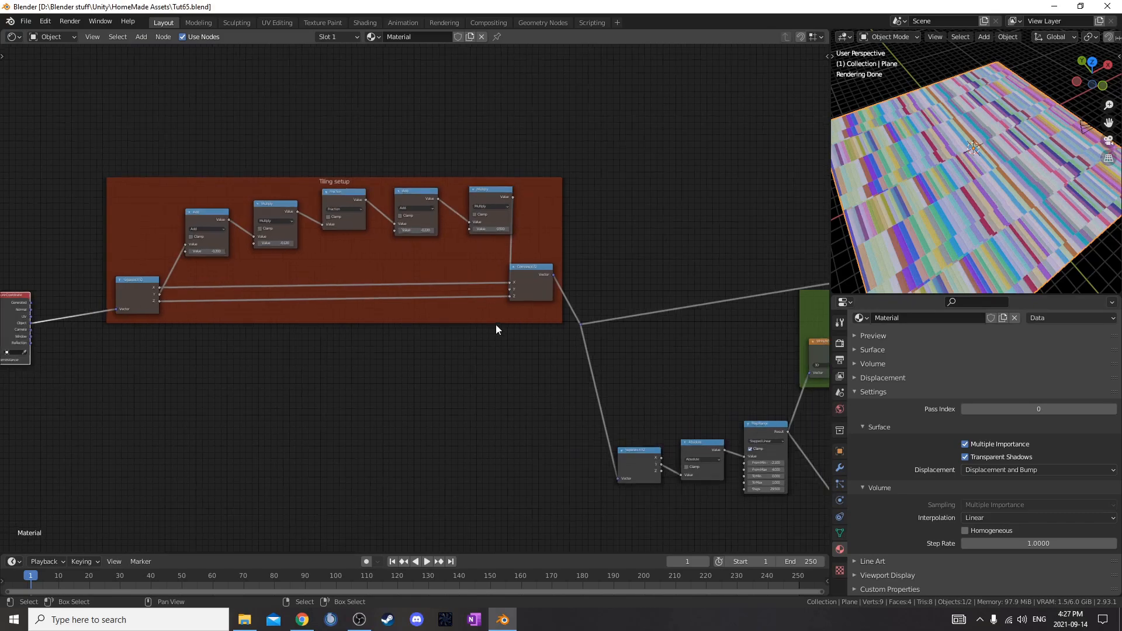
Set the value of the last Multiply node in the Tiling setup frame to 5.
scroll(495, 324, "up", 3)
middle_click_drag(544, 261, 423, 311)
left_click(438, 223)
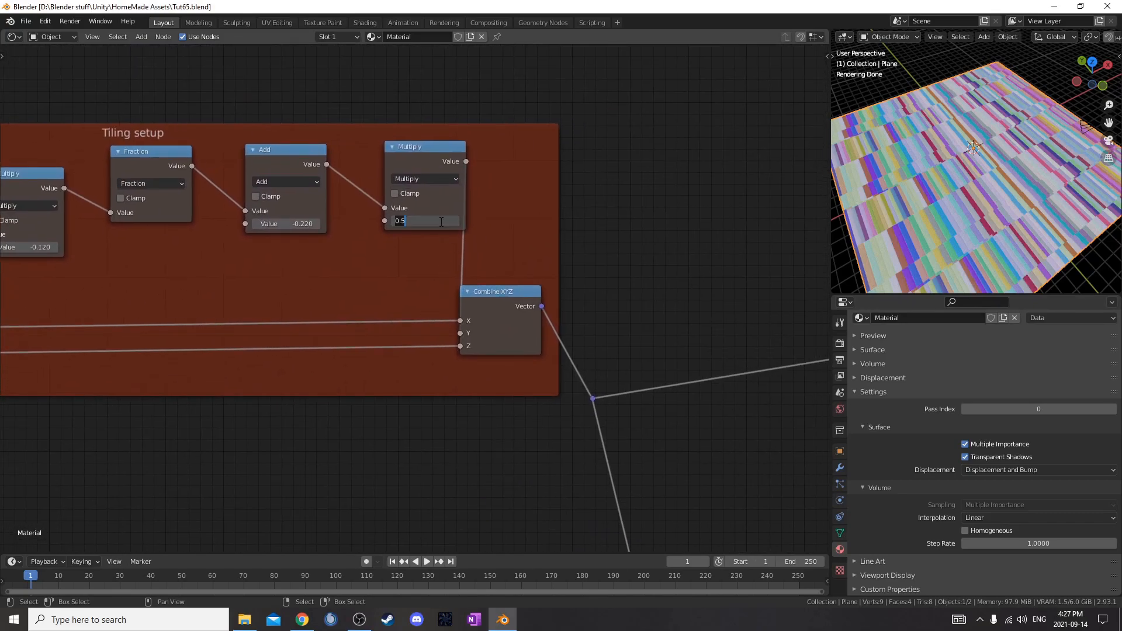
type("5")
key("Return")
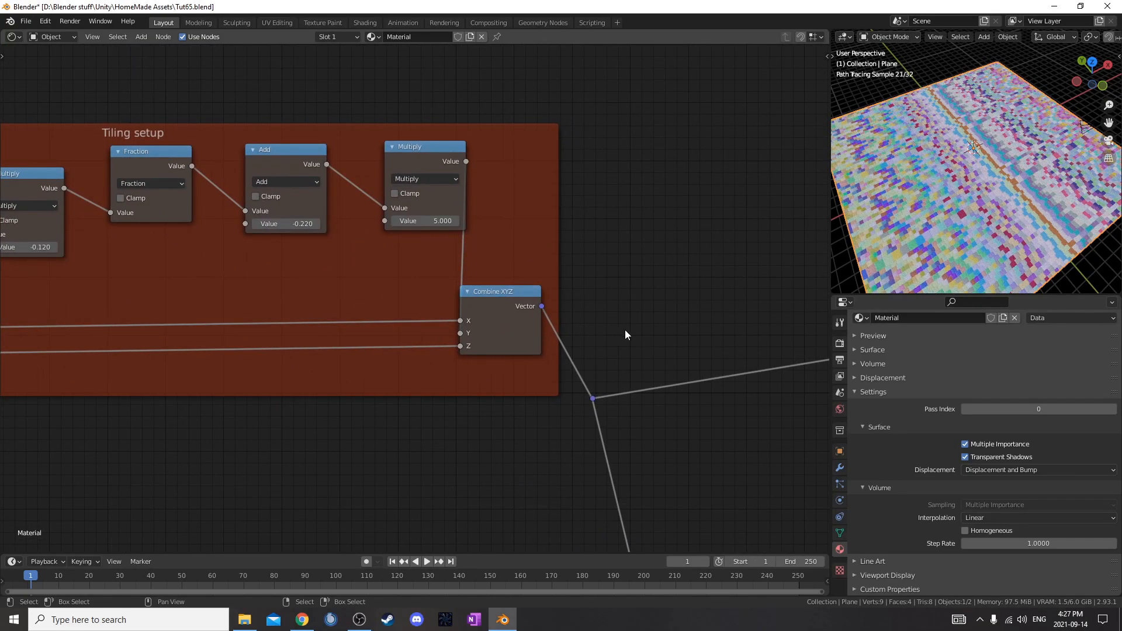
Set both the Y and Z values of Combine XYZ in the Random length frame to 1.
scroll(626, 328, "down", 3)
middle_click_drag(568, 372, 413, 286)
scroll(362, 231, "up", 2)
scroll(547, 334, "up", 3)
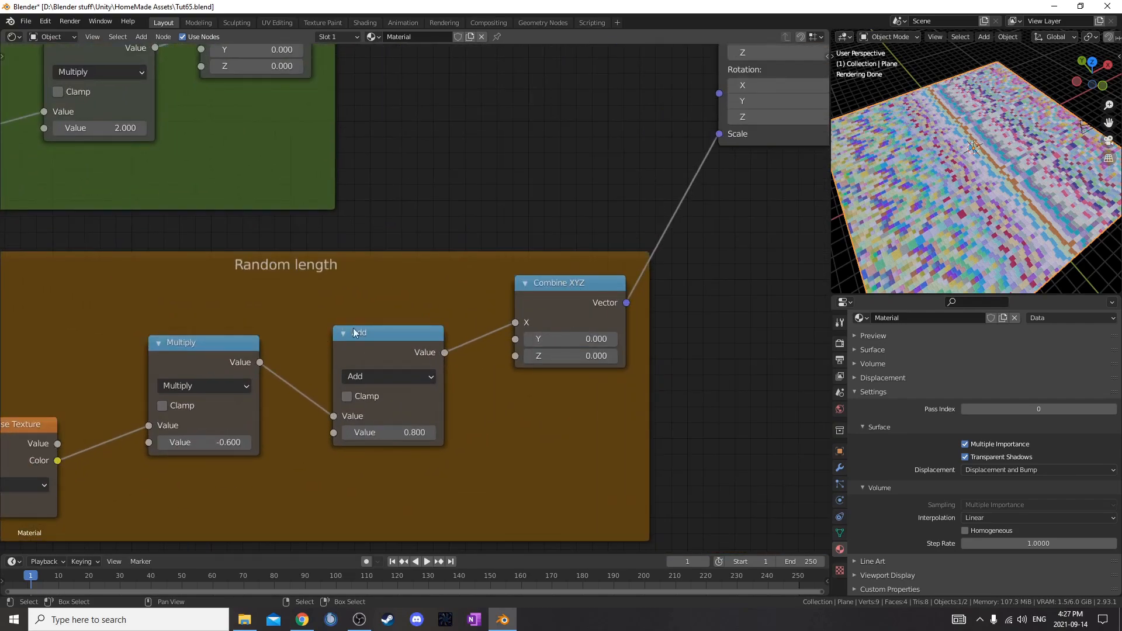
scroll(275, 296, "down", 1)
scroll(344, 295, "down", 1)
left_click_drag(529, 341, 571, 319)
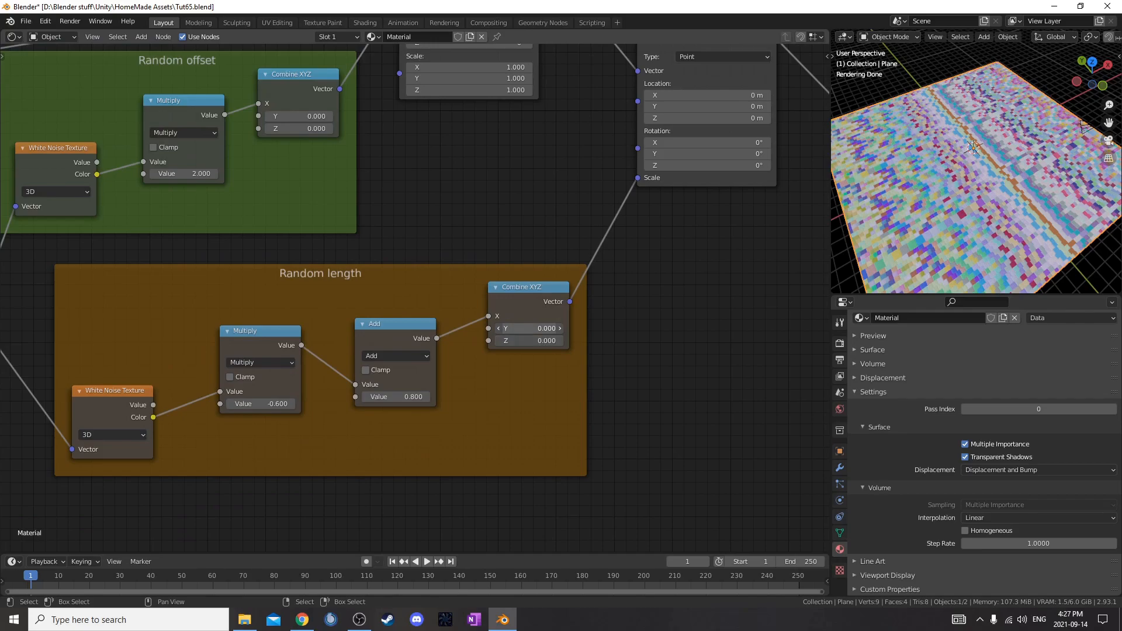
type("1")
key("Return")
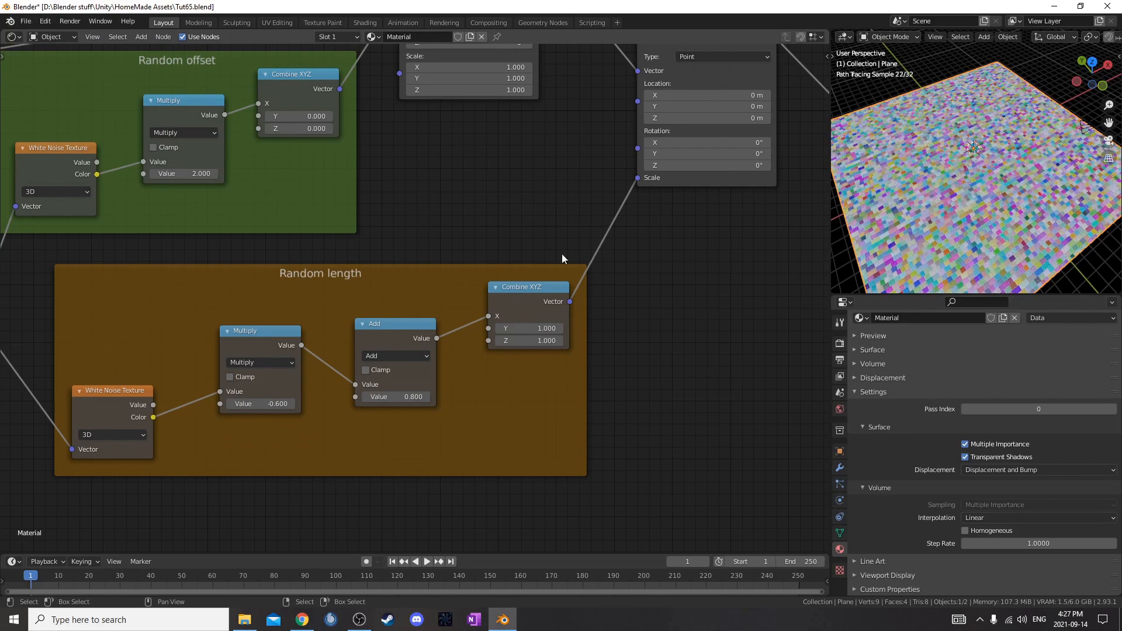
Scale the plane's mesh up about 6.4 times in Edit Mode to check how the tiles repeat.
scroll(994, 147, "up", 3)
middle_click_drag(994, 147, 984, 199)
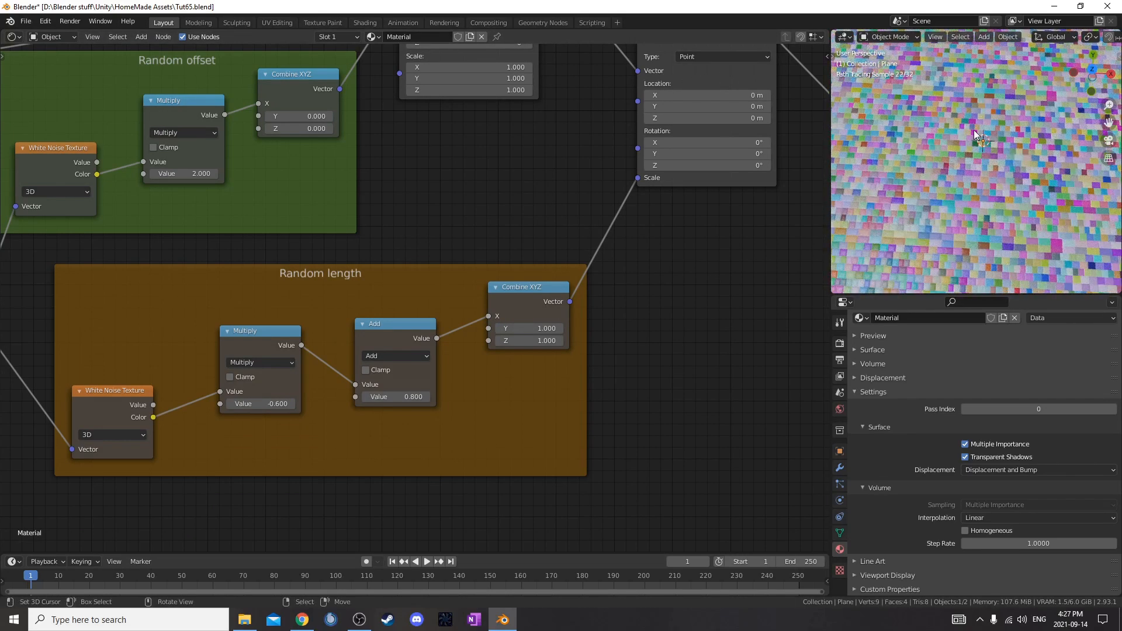
scroll(962, 180, "down", 5)
scroll(974, 184, "up", 4)
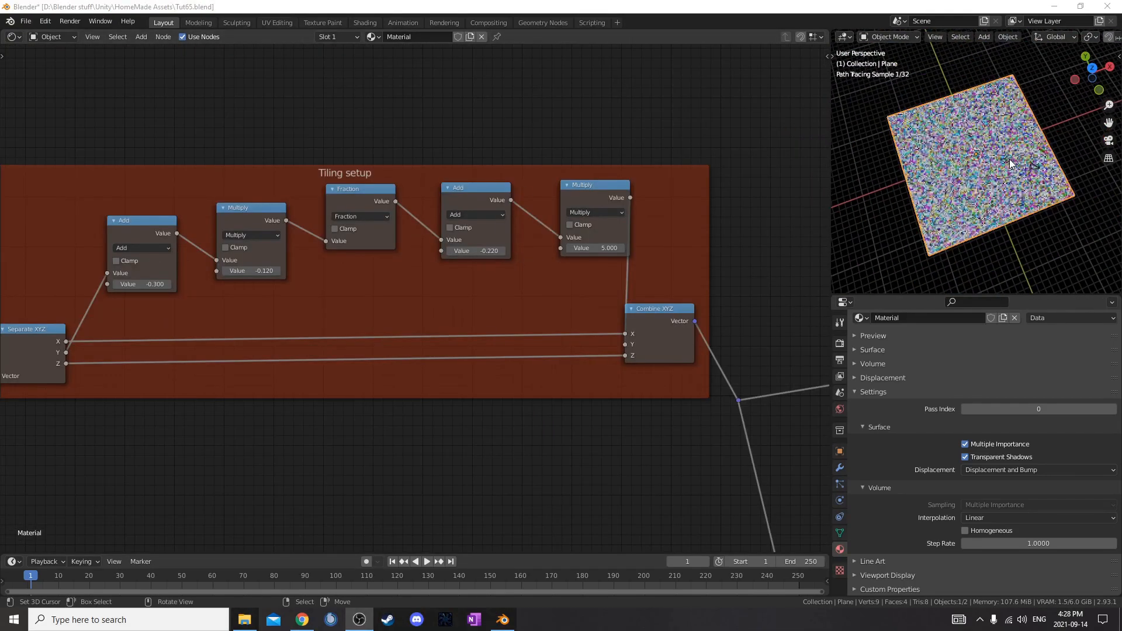
scroll(969, 176, "down", 3)
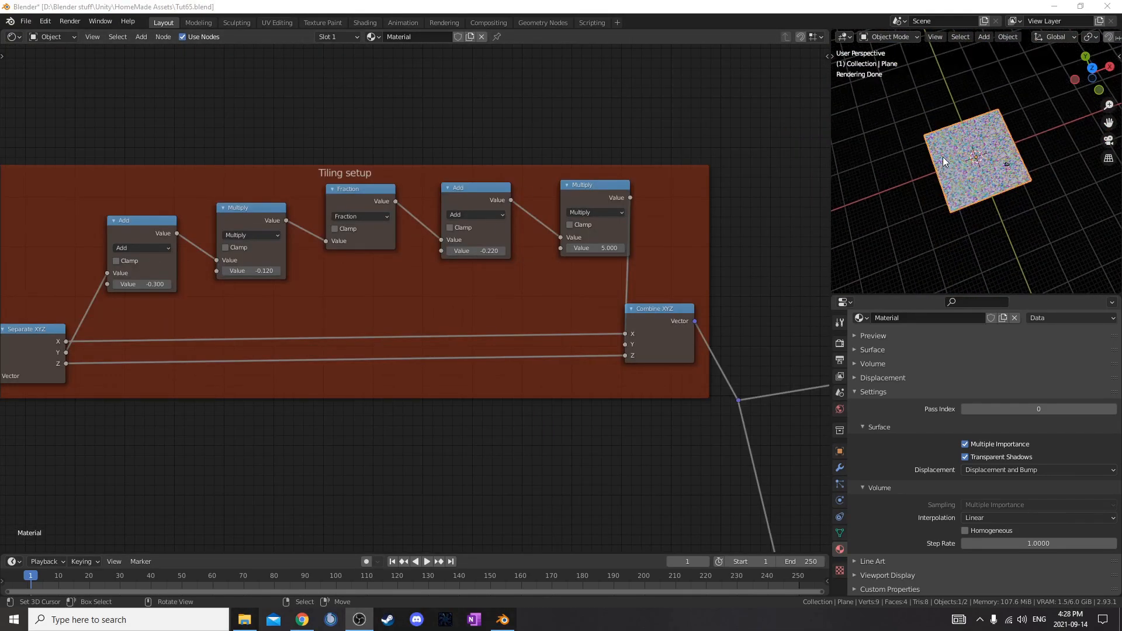
key("Tab")
key("s")
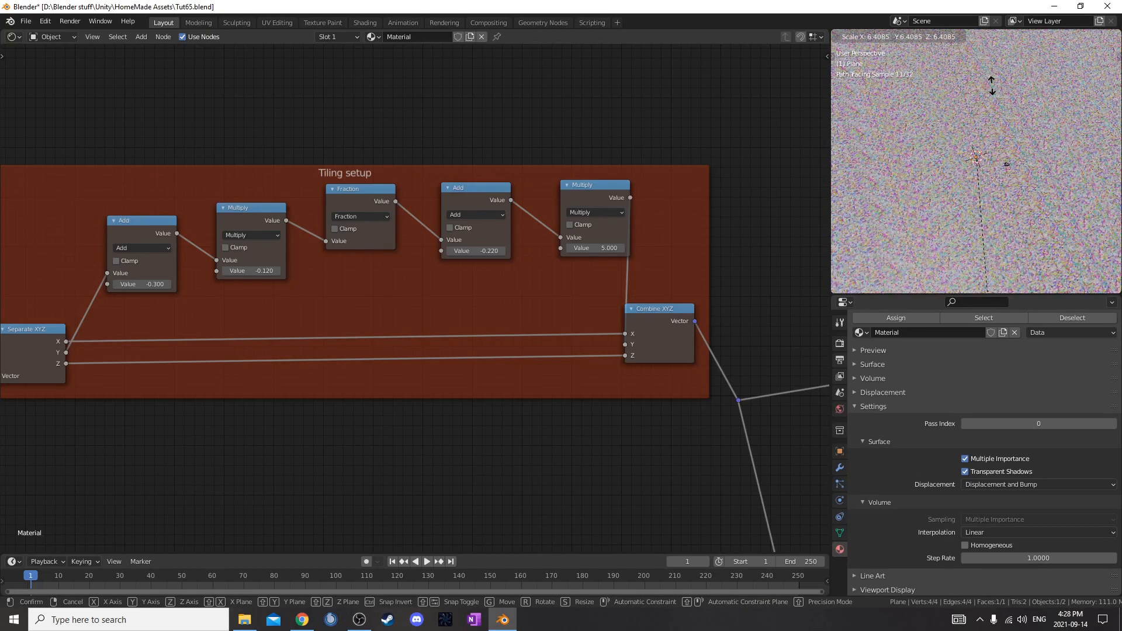
left_click(992, 86)
key("Tab")
scroll(955, 198, "down", 3)
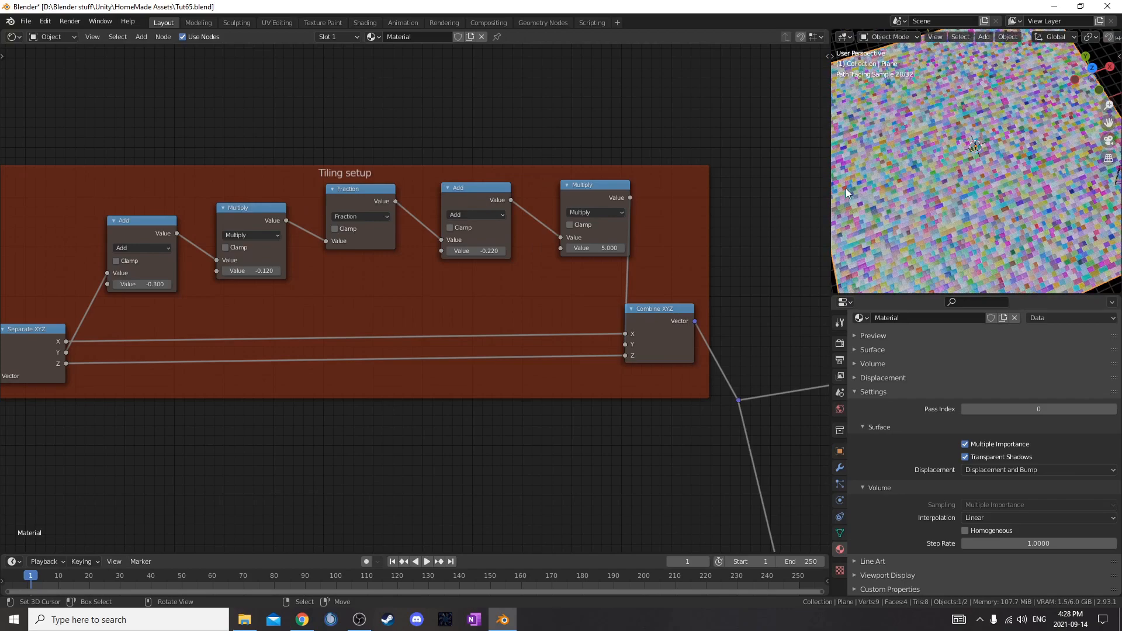
scroll(846, 199, "down", 2)
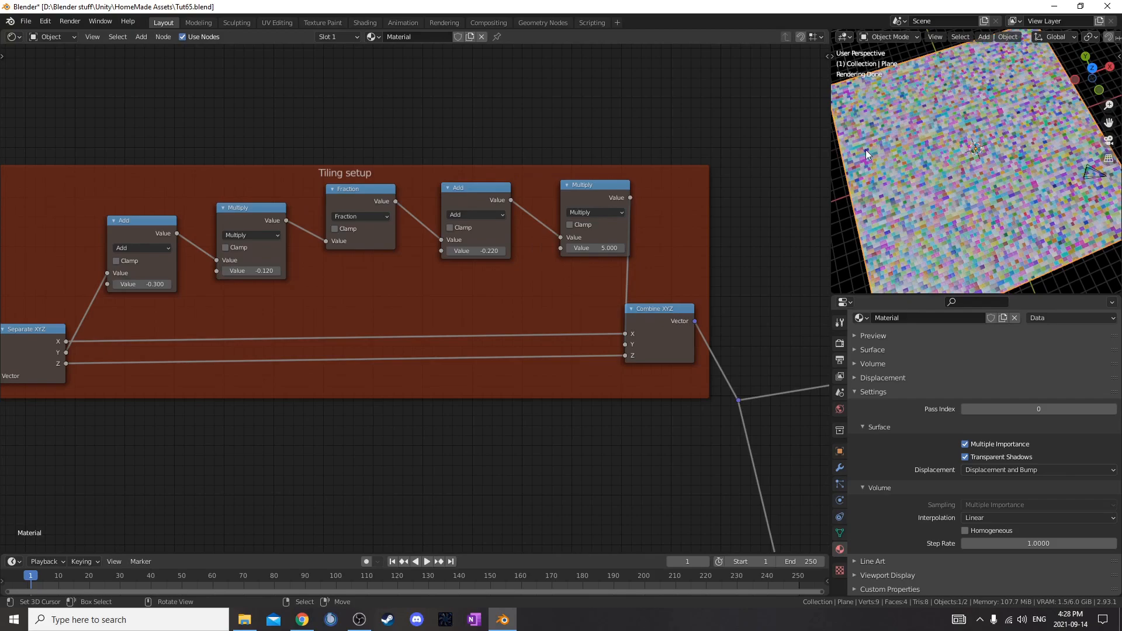
Review the Tiling setup frame, the Map Range node, and the Random offset and Random length frames.
scroll(363, 349, "down", 2)
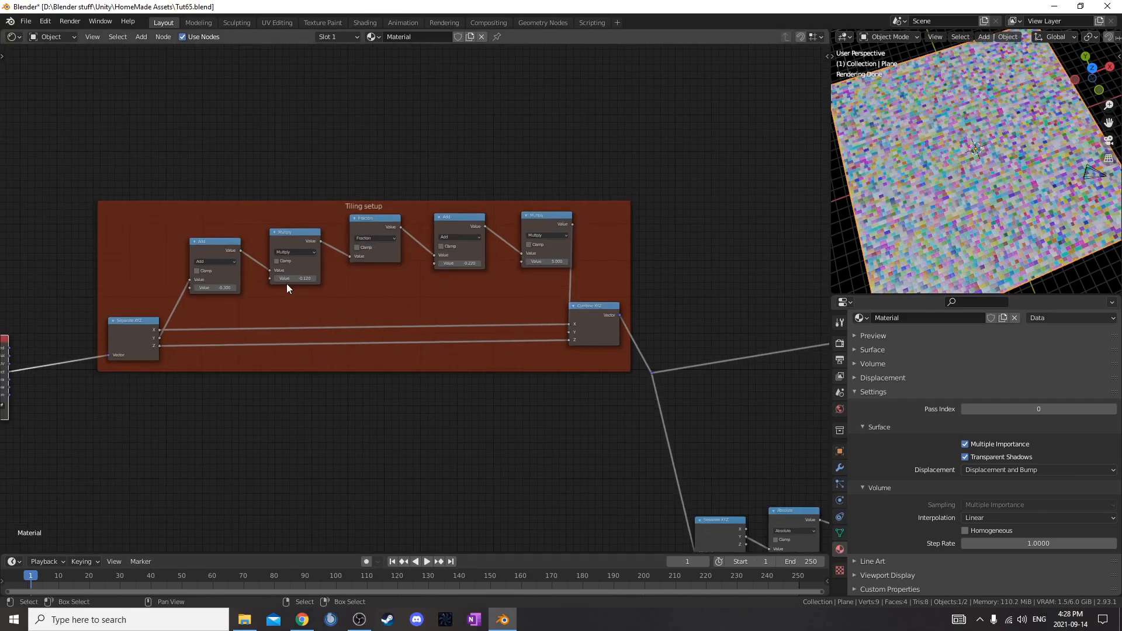
scroll(515, 321, "down", 2)
middle_click_drag(567, 352, 321, 151)
scroll(315, 140, "up", 5)
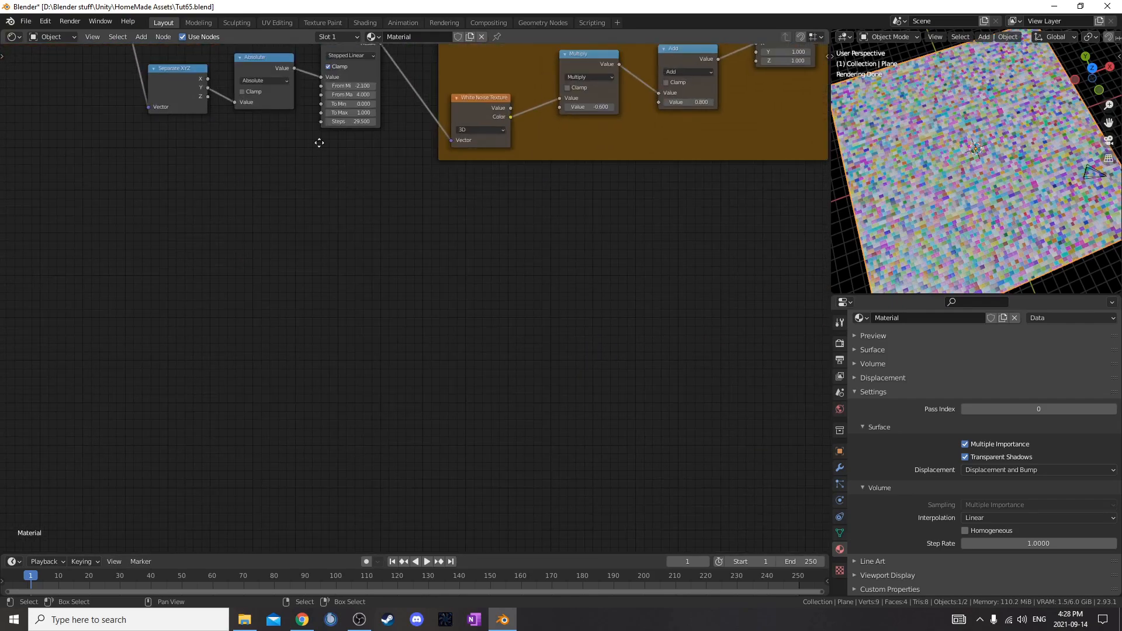
left_click(425, 107)
key("g")
scroll(437, 180, "down", 3)
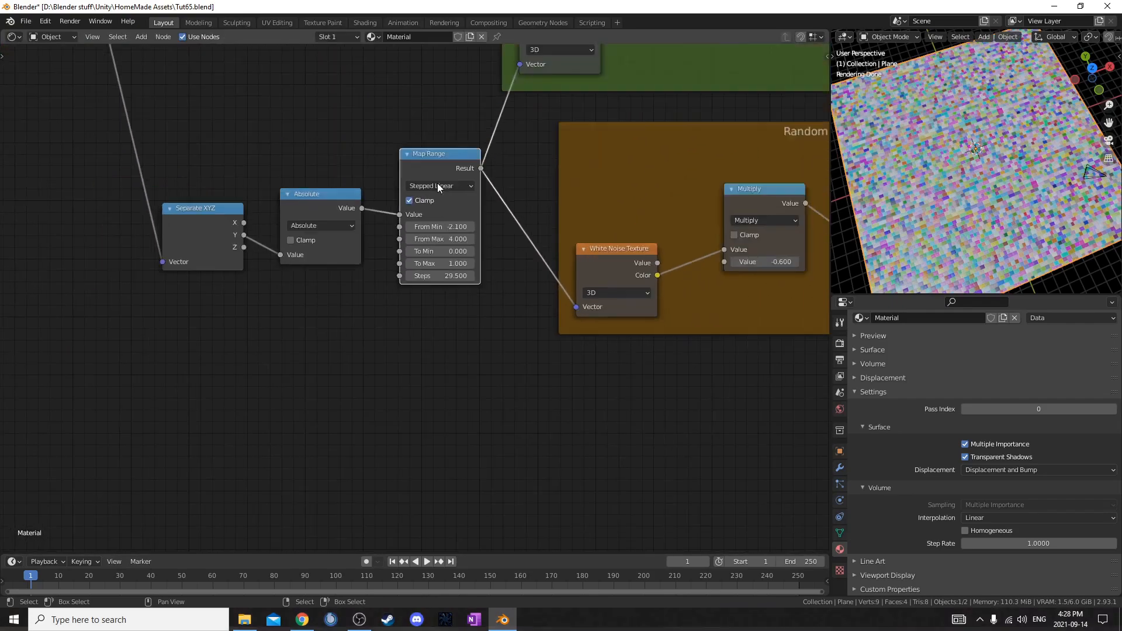
middle_click_drag(535, 269, 495, 272)
scroll(495, 272, "down", 2)
middle_click_drag(634, 334, 394, 307)
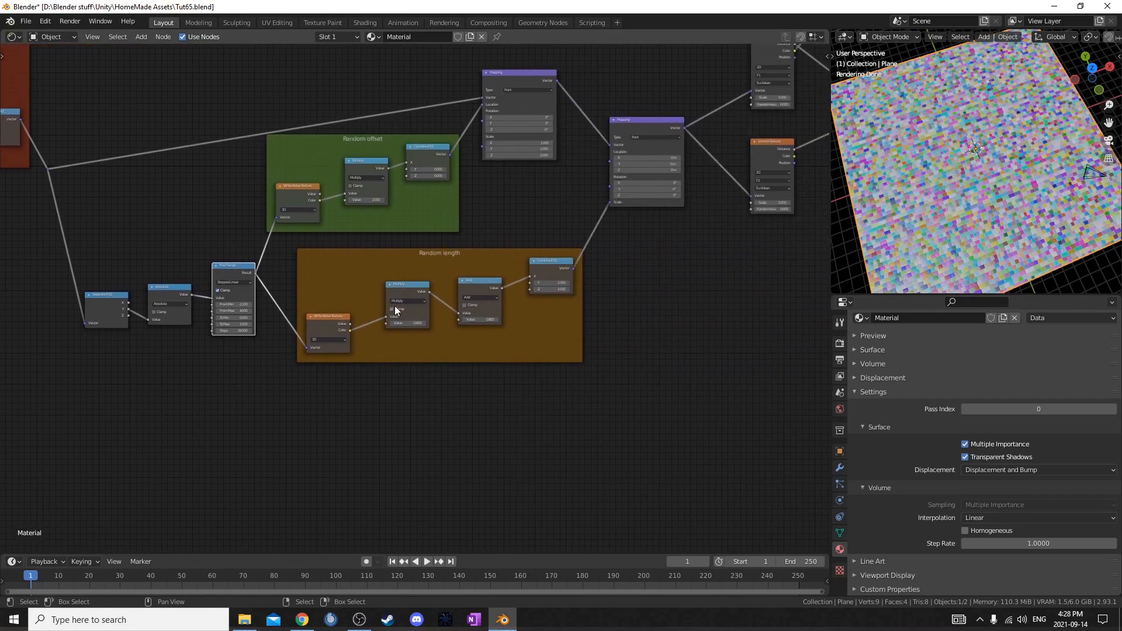
middle_click_drag(234, 311, 351, 385)
scroll(351, 386, "down", 5)
middle_click_drag(114, 298, 456, 324)
scroll(381, 324, "up", 2)
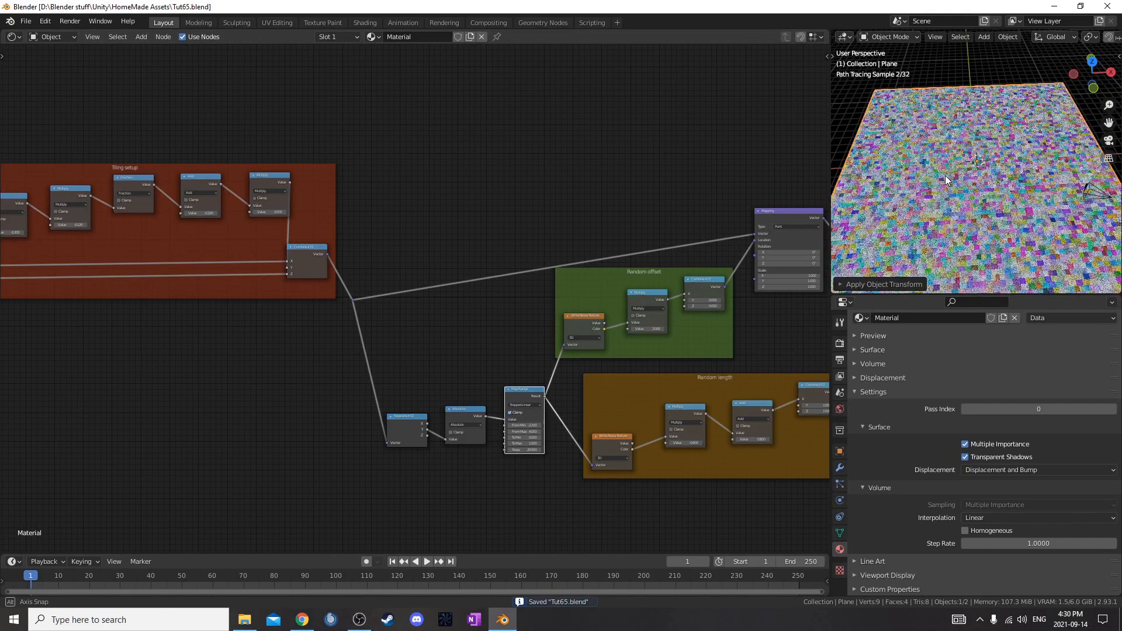
Set the plane's X and Y dimensions to 2 m.
key("n")
left_click_drag(1066, 253, 1055, 235)
type("2")
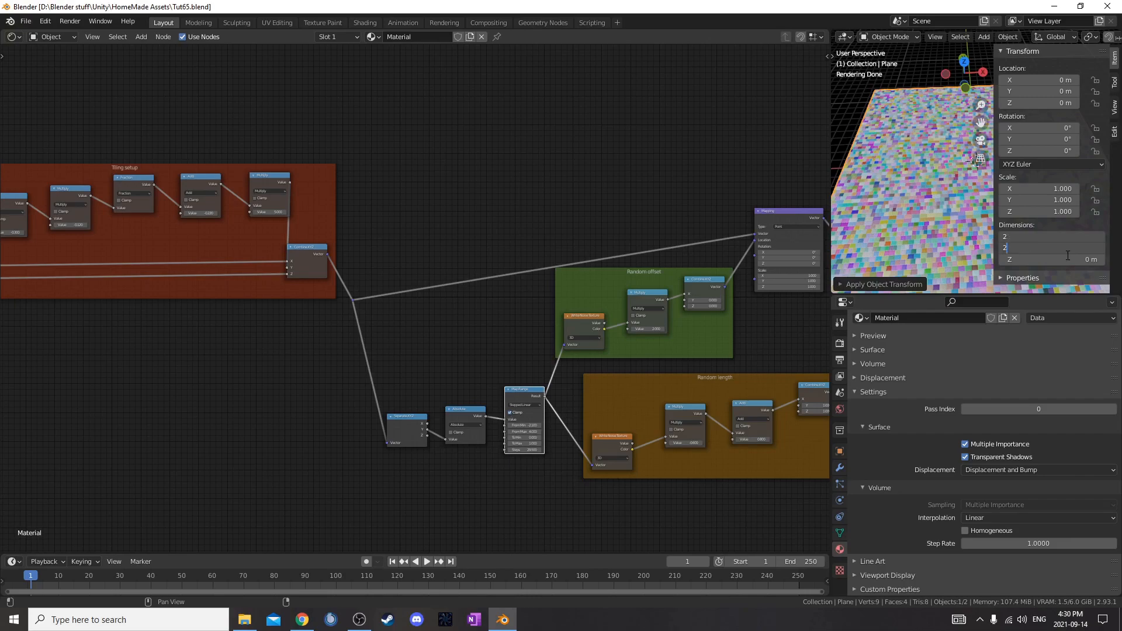
key("Return")
key("n")
scroll(940, 173, "up", 3)
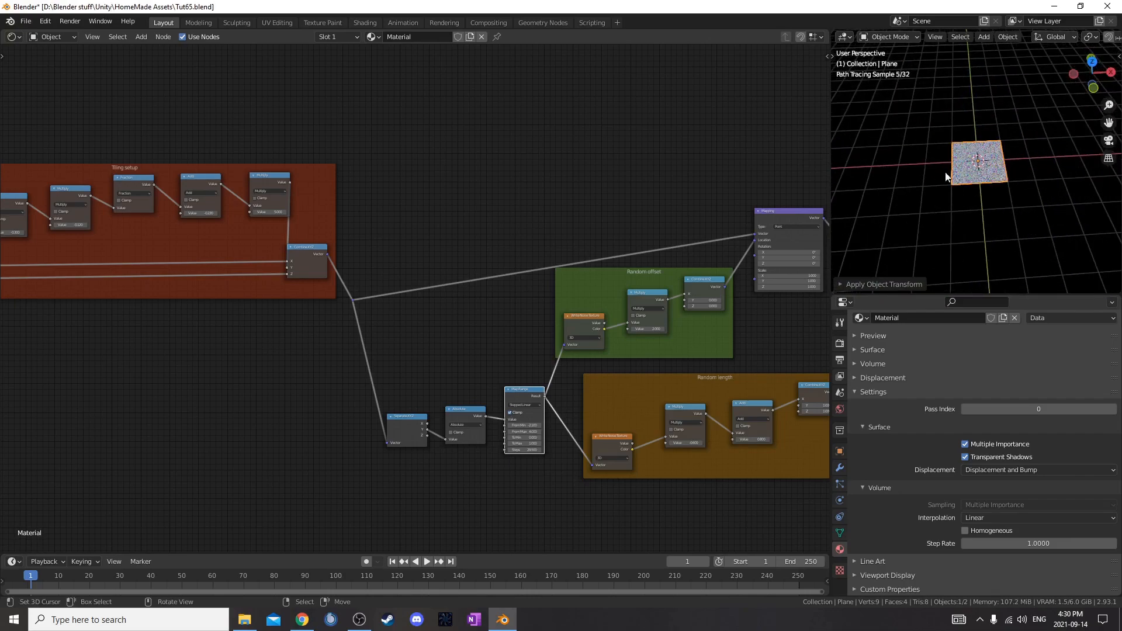
Apply the object transform of the resized plane.
scroll(940, 173, "up", 2)
key("ctrl+a")
left_click(987, 159)
scroll(988, 182, "up", 3)
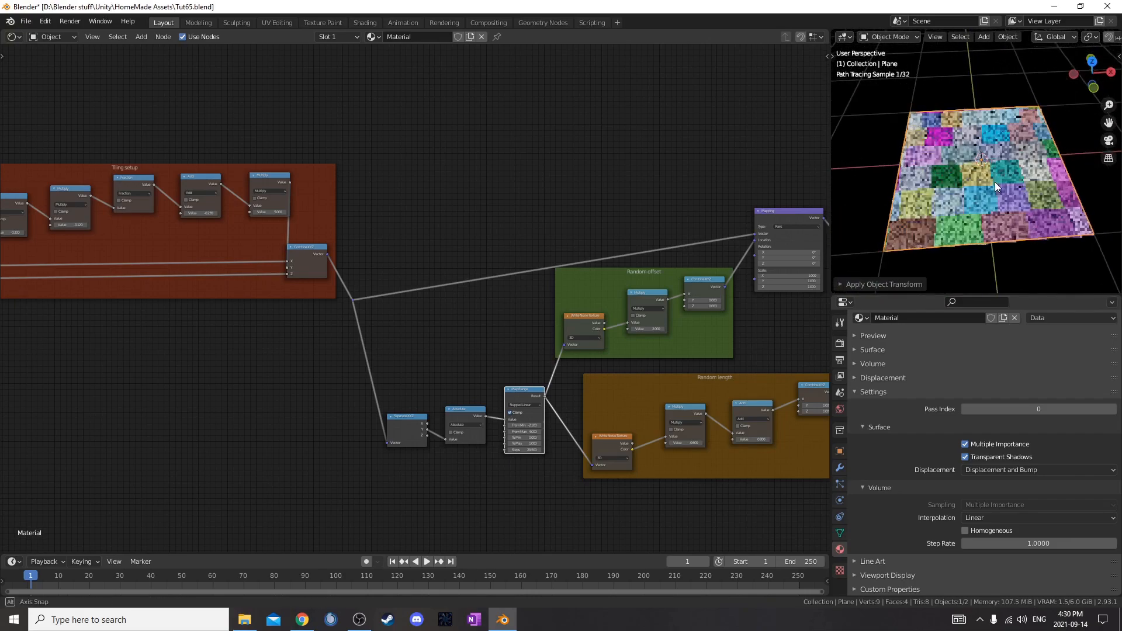
Enclose the Multiply node in the Tiling setup in its own frame labelled "Stone width".
middle_click_drag(992, 182, 1021, 191)
scroll(1020, 191, "down", 5)
scroll(1009, 196, "up", 2)
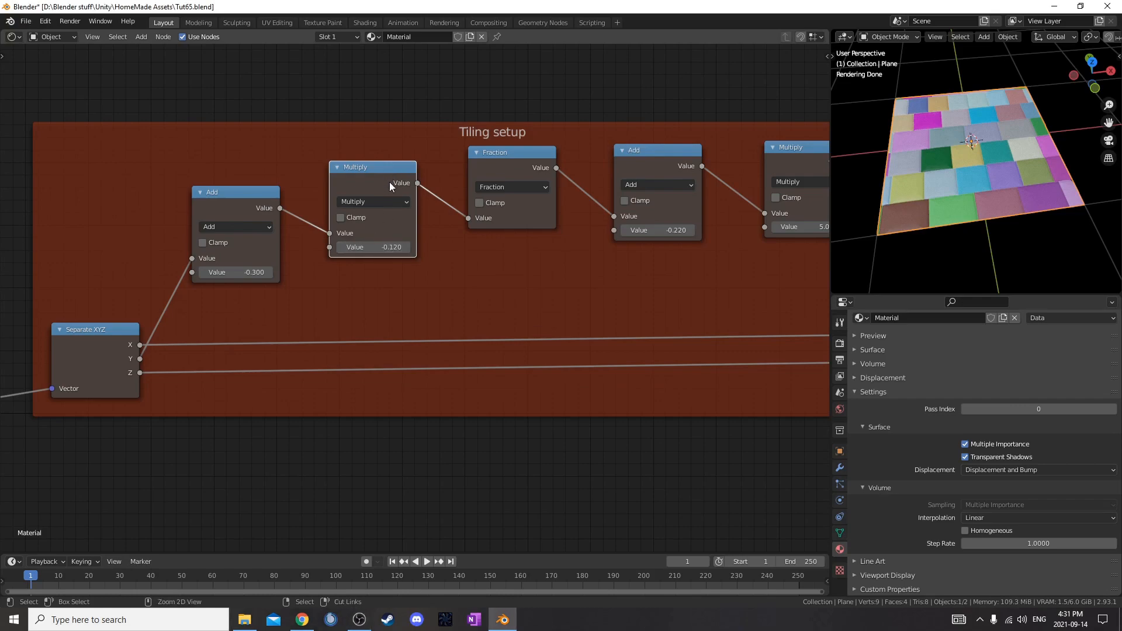
key("ctrl+j")
key("F2")
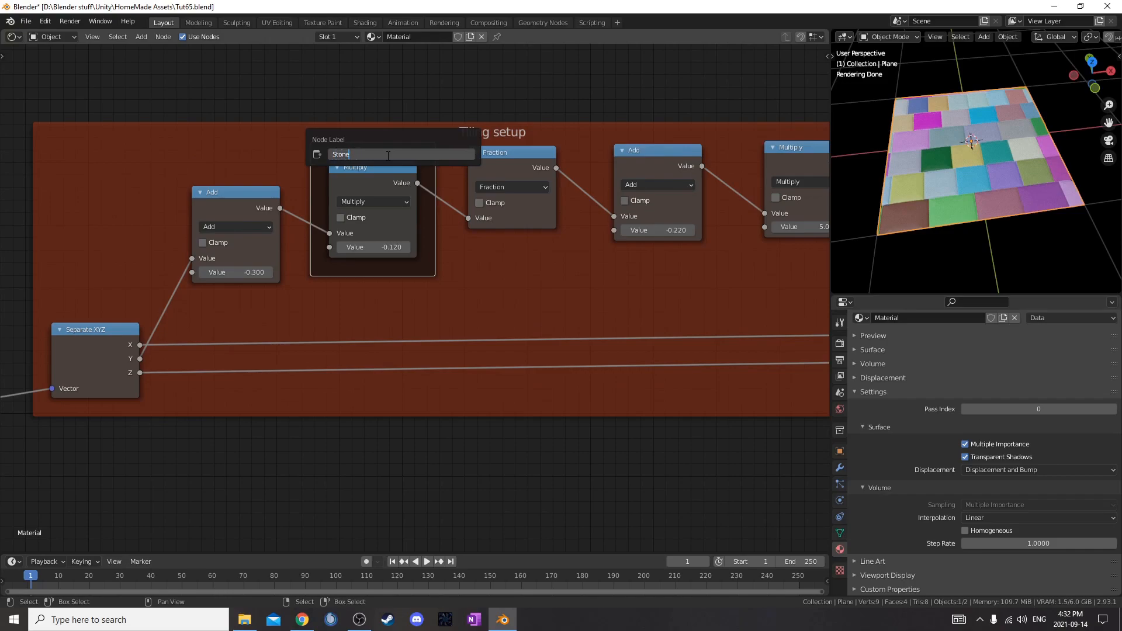
type("Stone width")
key("Return")
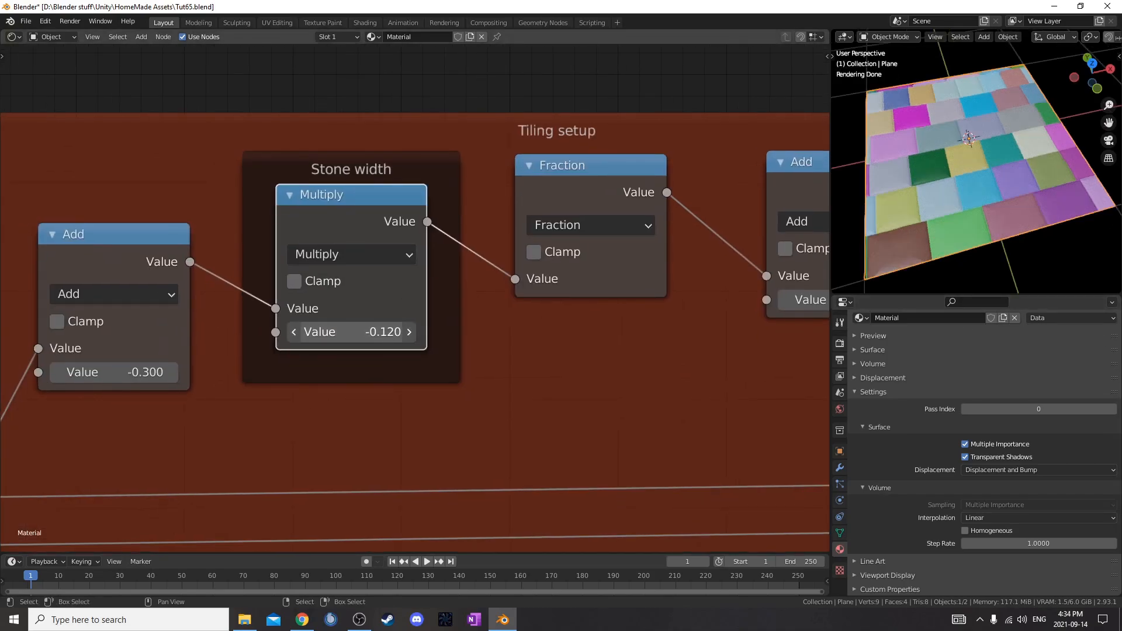
Try a higher Stone width multiplier, then set the Multiply value to 0.2.
mouse_move(351, 332)
left_mouse_down()
mouse_move(398, 332)
mouse_move(372, 332)
left_mouse_up()
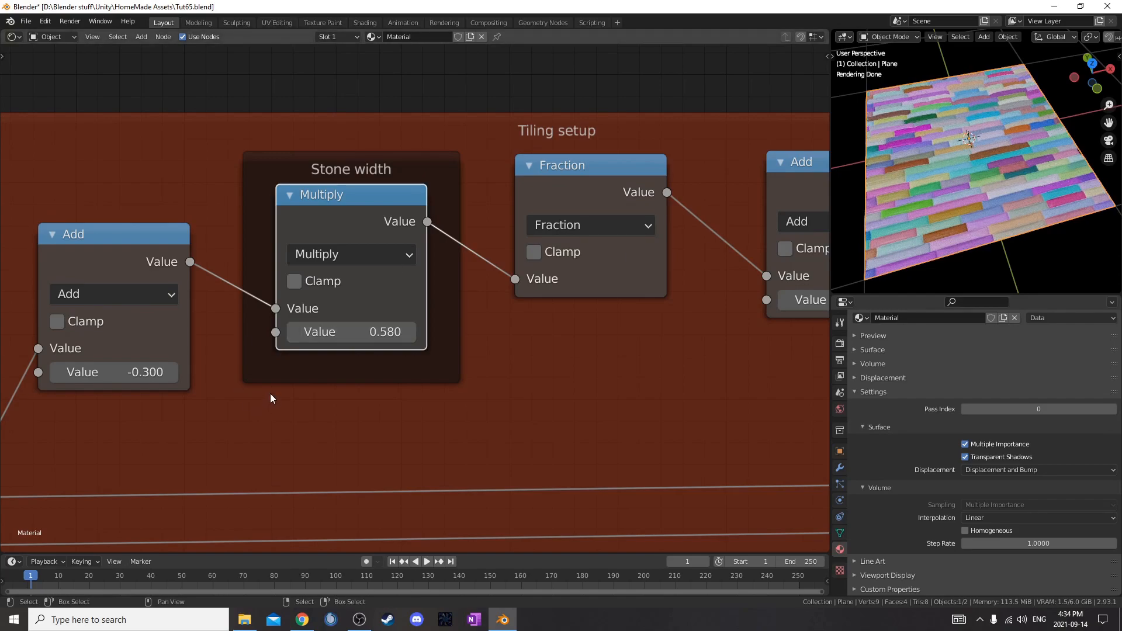
left_click(361, 332)
type("0.2")
key("Return")
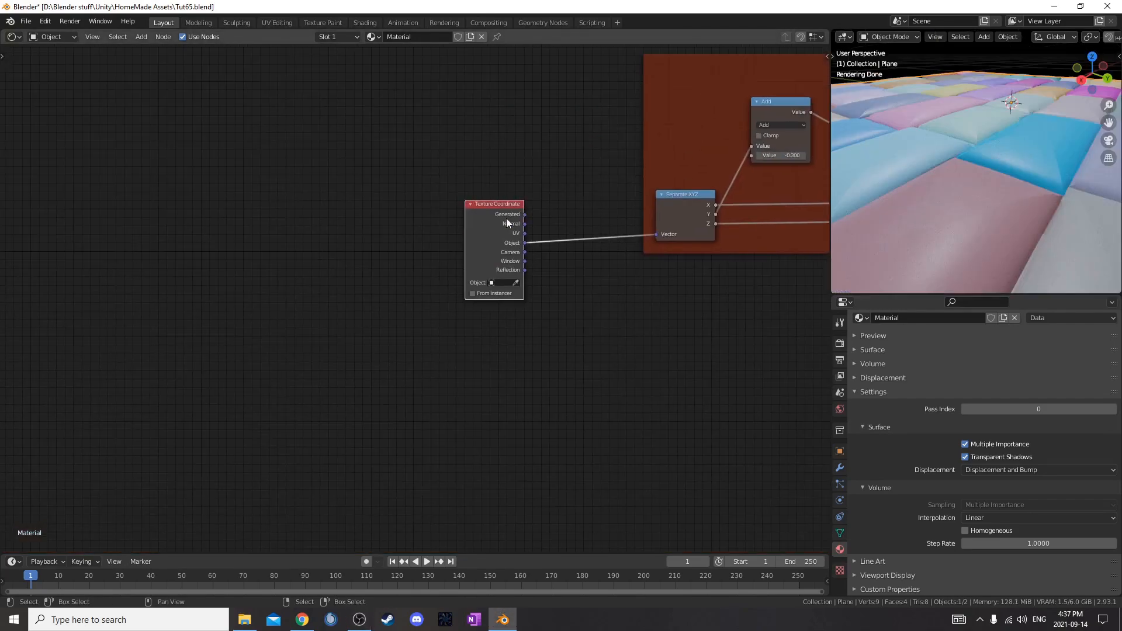
Make room beside the Texture Coordinate node and insert a Noise Texture between it and Separate XYZ.
left_click_drag(506, 219, 392, 245)
scroll(482, 298, "up", 2)
key("shift+a")
type("noise")
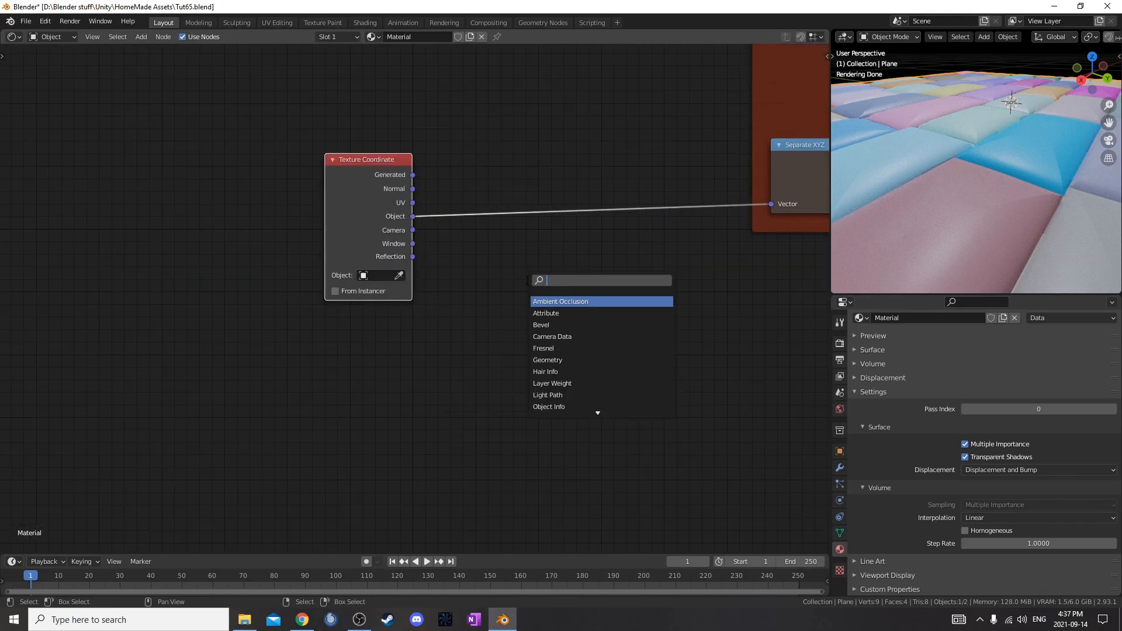
left_click(553, 314)
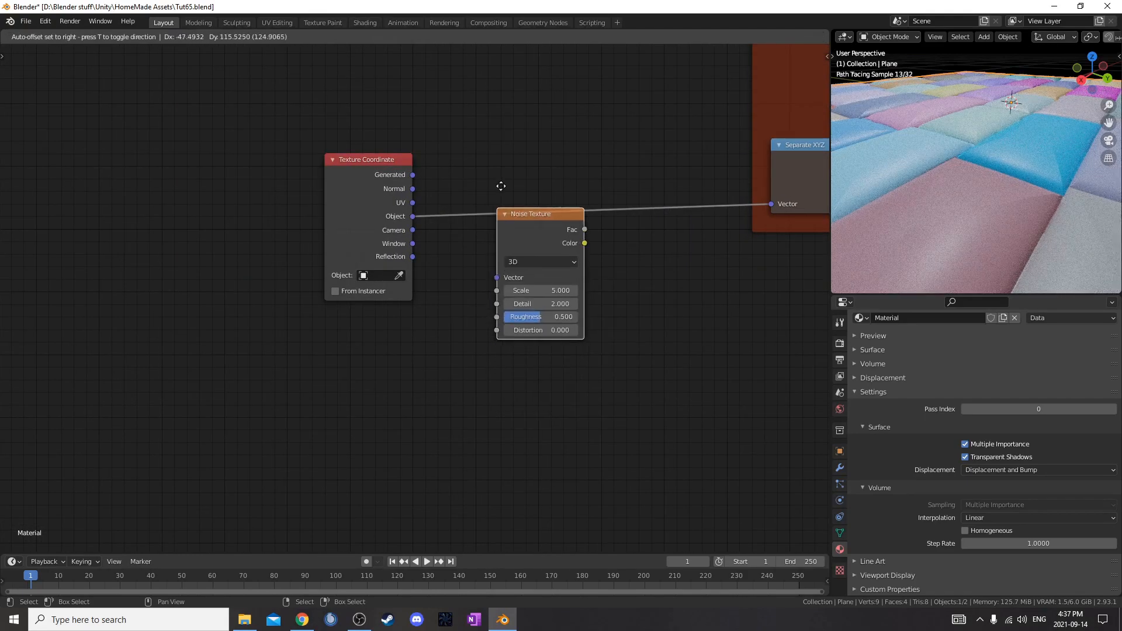
left_click(492, 122)
Set the Noise Texture's scale to 1, detail to 6 and roughness to 0.6.
left_click(532, 202)
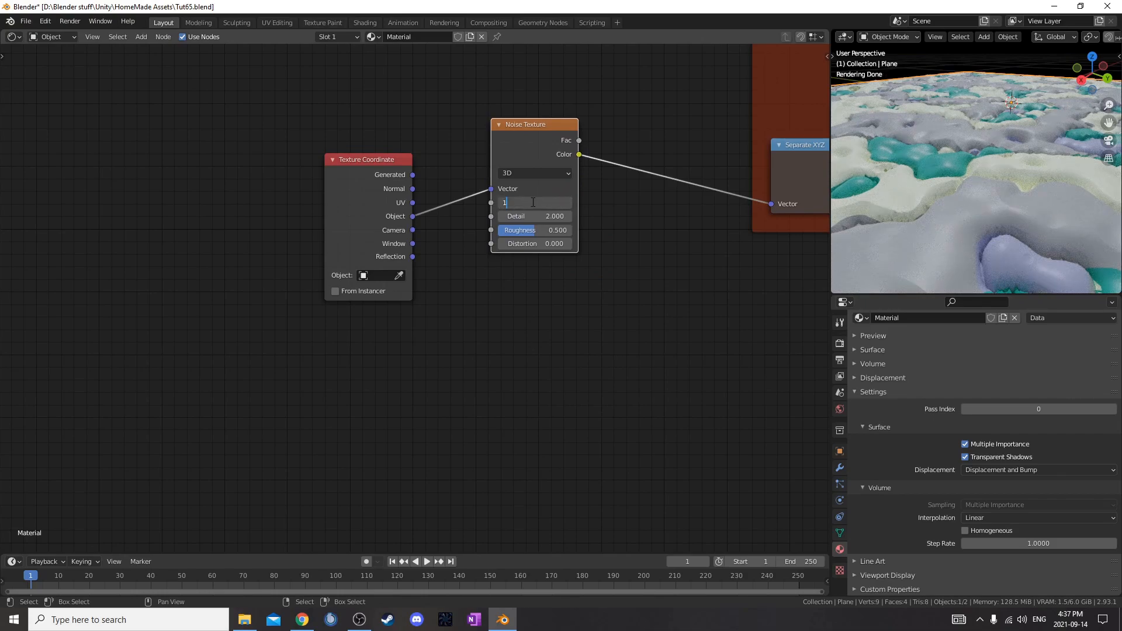
key("Tab")
type("6")
key("Tab")
type("0.6")
key("Return")
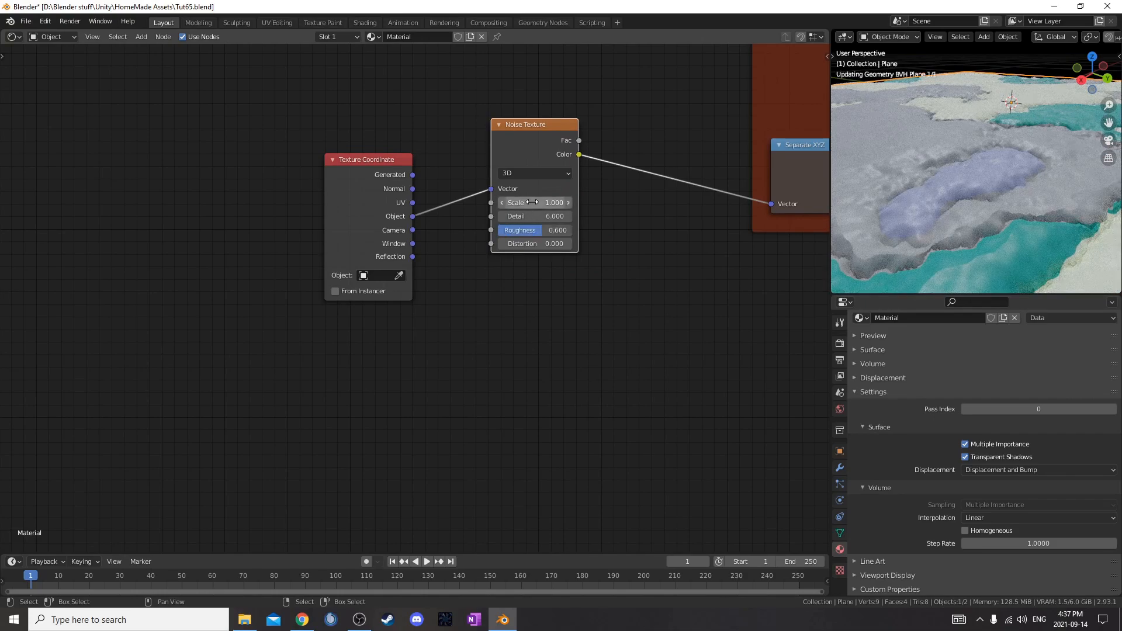
Insert a MixRGB node between the Noise Texture's Color output and Separate XYZ.
key("shift+a")
left_click(608, 445)
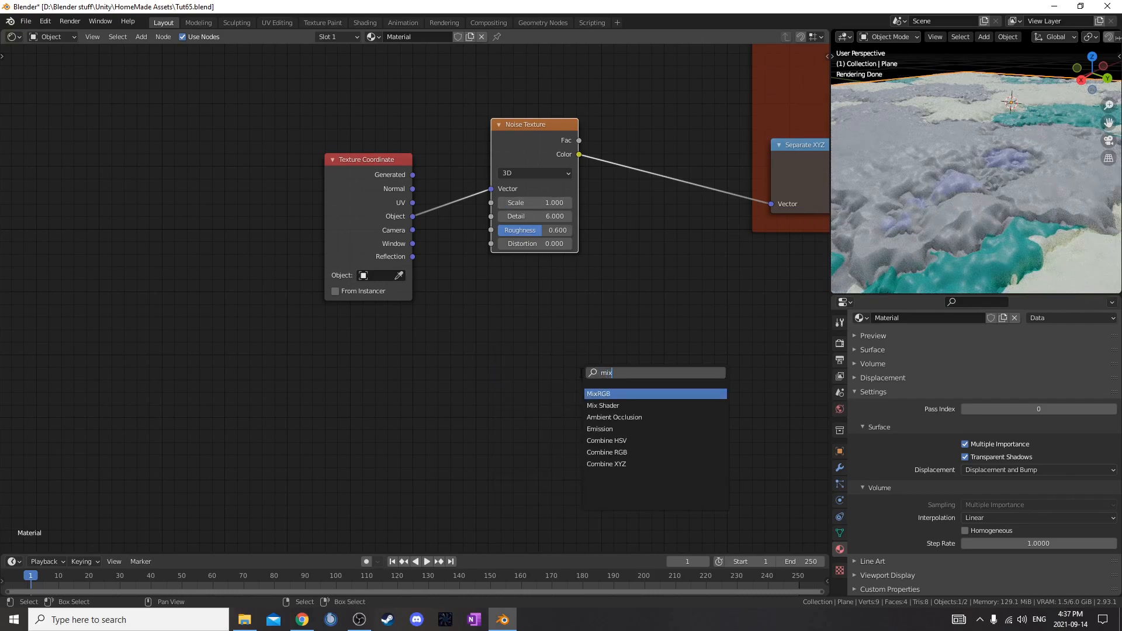
left_click(608, 453)
left_click(564, 128)
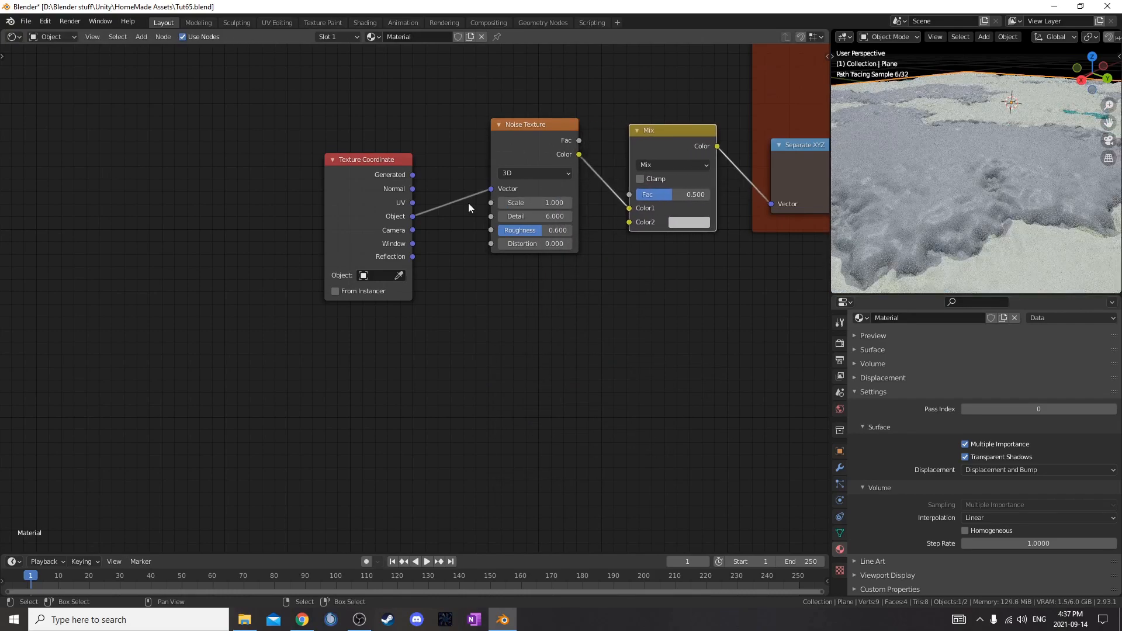
Connect the Object coordinates to the Mix node's Color2 and space out the Texture Coordinate and Noise Texture nodes.
left_click_drag(412, 217, 629, 222)
scroll(567, 287, "down", 2)
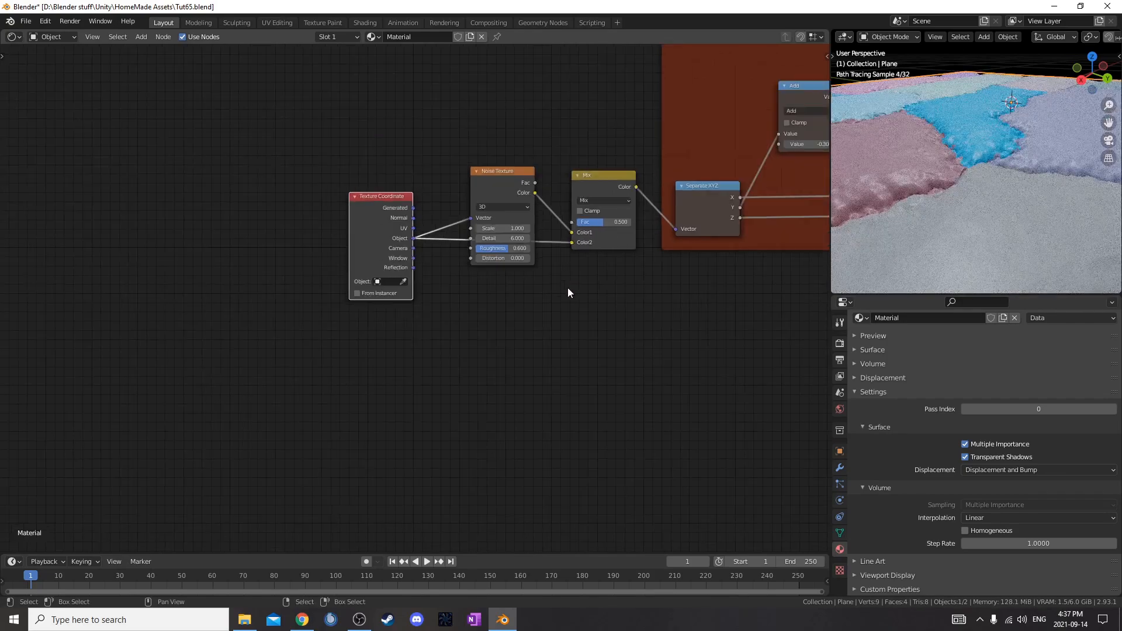
left_click_drag(391, 224, 347, 251)
scroll(347, 250, "up", 2)
left_click_drag(535, 139, 504, 125)
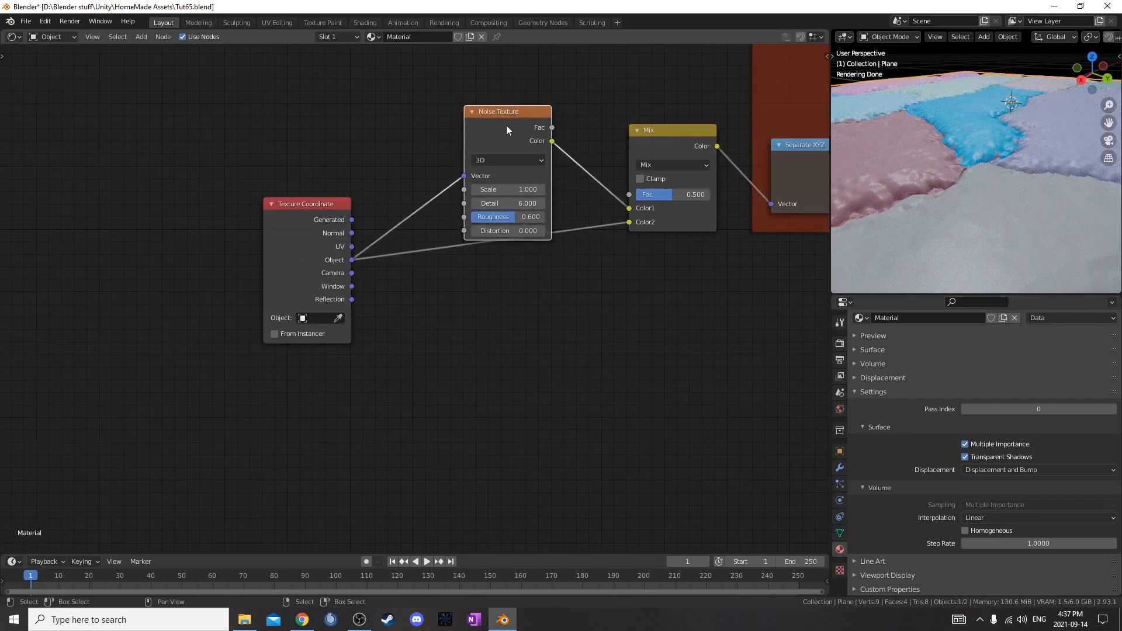
Set the Mix node's factor to 0.9.
left_click(673, 206)
left_click(675, 197)
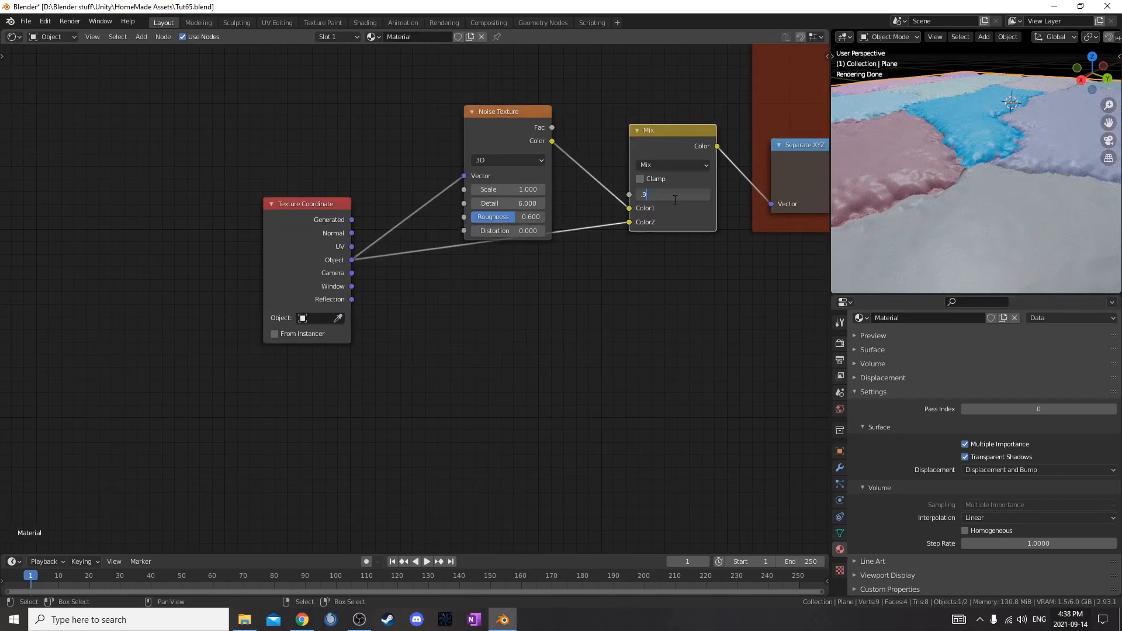
type("0.9")
key("Return")
middle_click_drag(993, 187, 1024, 209)
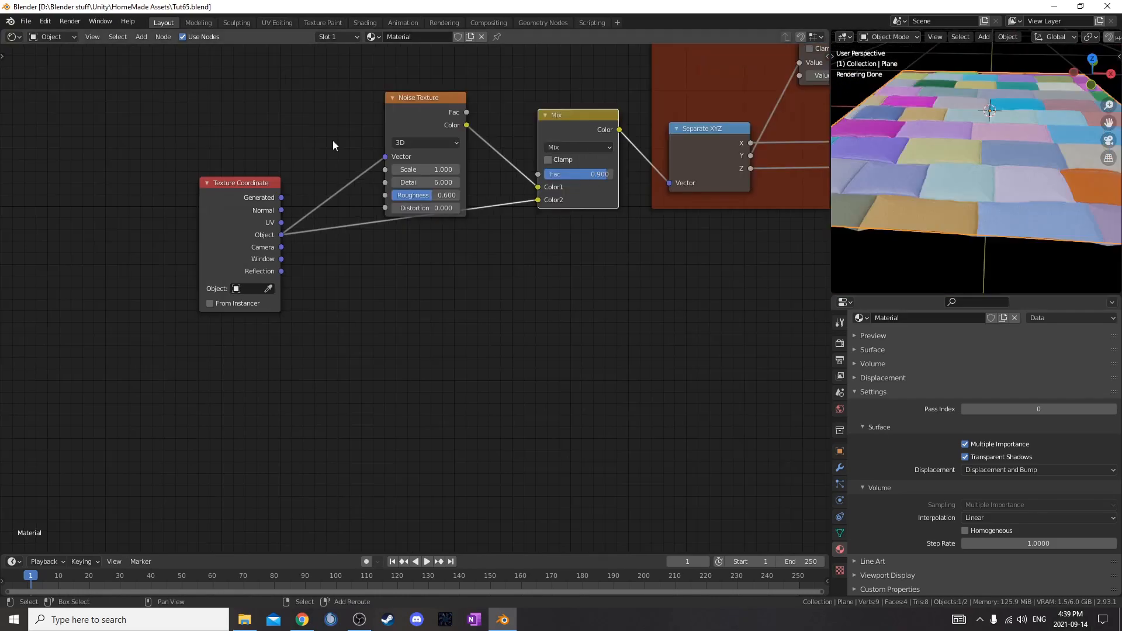
Add a reroute joining the two links that leave the Texture Coordinate's Object output.
right_click_drag(332, 140, 345, 263, "shift")
scroll(363, 328, "up", 5)
middle_click_drag(193, 219, 568, 374)
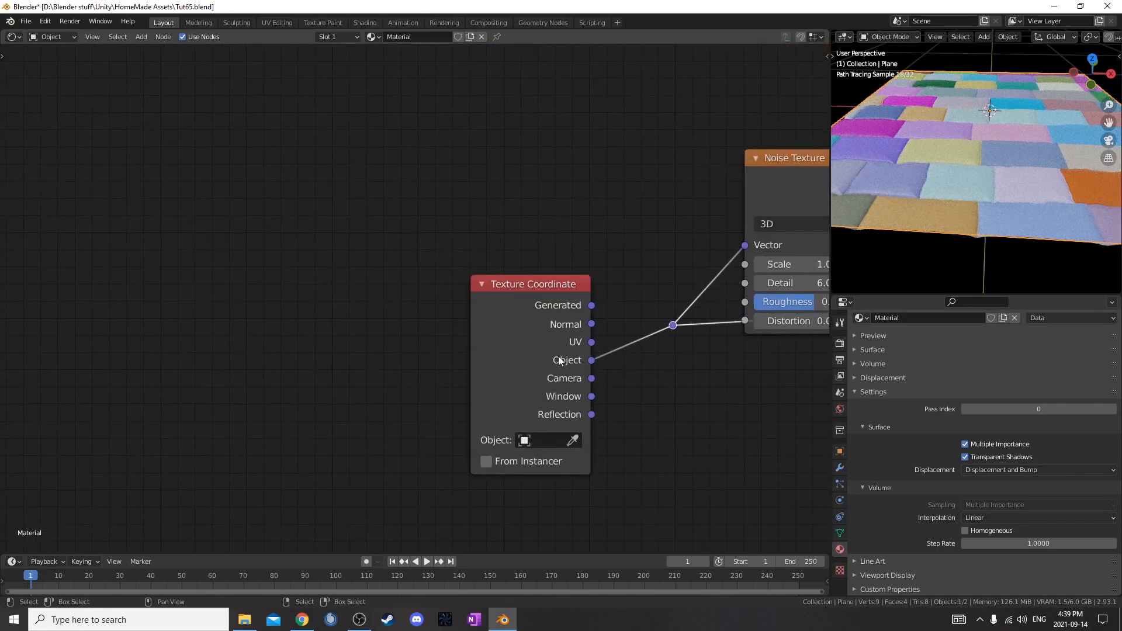
Insert duplicates of the Noise Texture and Mix nodes before the reroute and connect the Object coordinates to the new Mix's Color2.
scroll(592, 401, "down", 3)
key("shift+d")
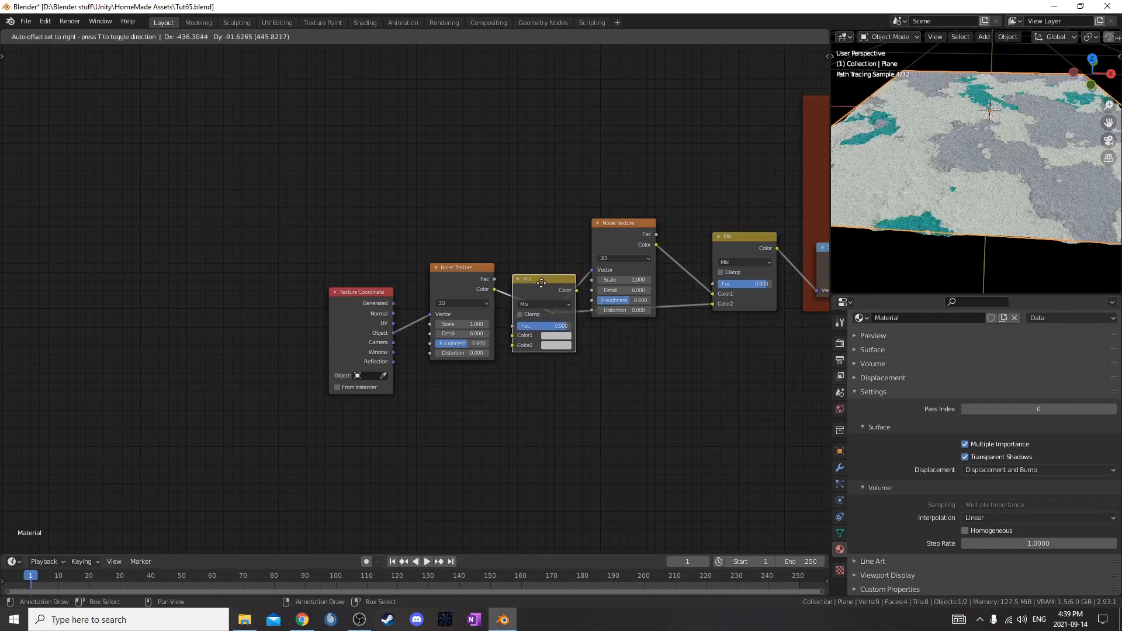
left_click(555, 251)
left_click_drag(394, 332, 464, 237)
Set the scale of the Noise Texture next to the Texture Coordinate node to 10.
scroll(464, 238, "up", 2)
left_click(473, 217)
type("10")
key("Return")
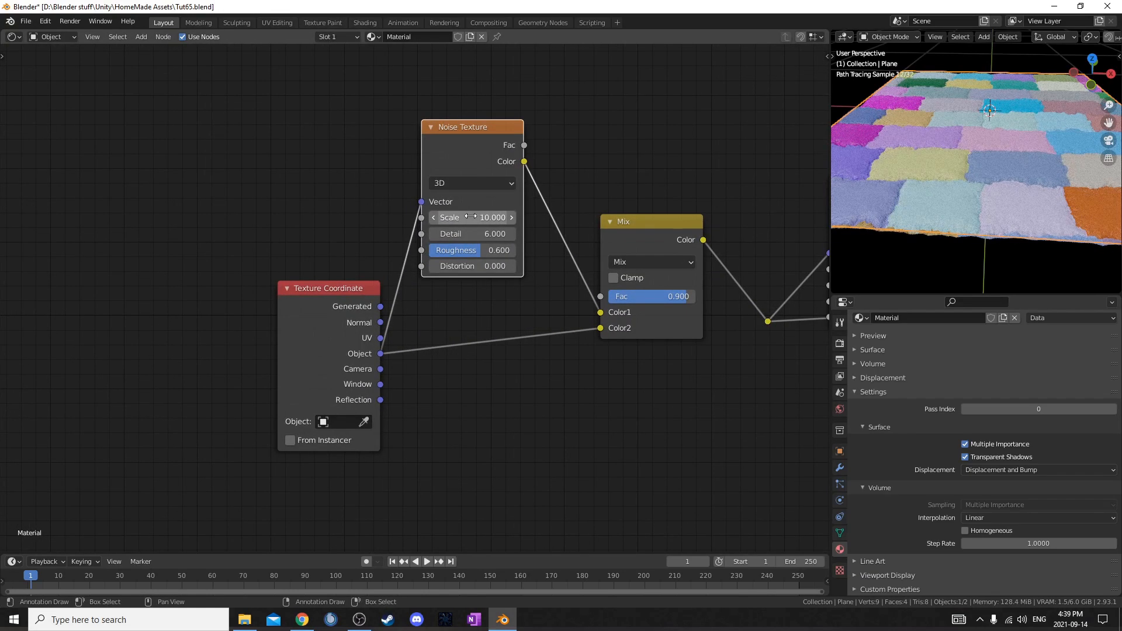
Set the factor of the first Mix node after the Texture Coordinate to 0.96.
scroll(603, 339, "up", 1)
left_click(655, 301)
type(".9")
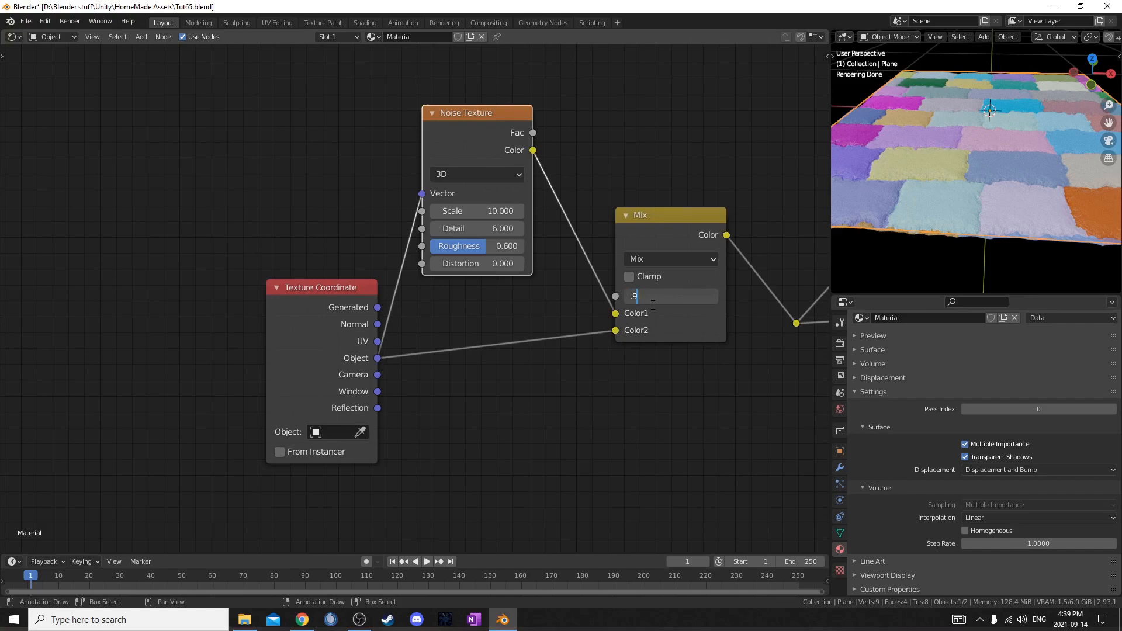
type("6")
key("Return")
scroll(1018, 196, "up", 4)
scroll(1018, 197, "up", 3)
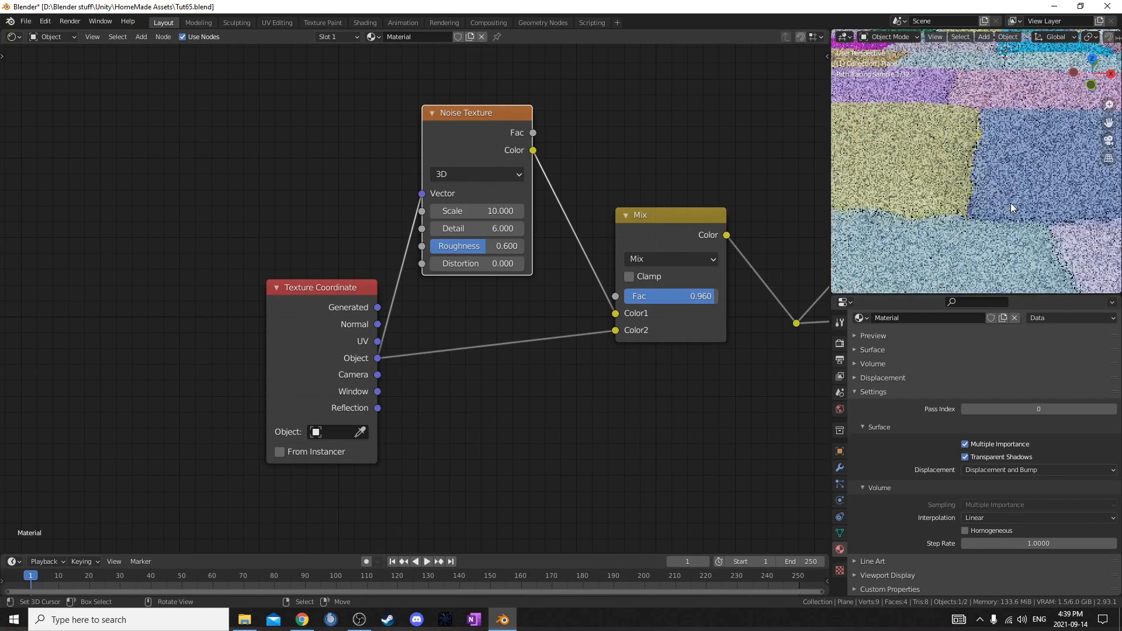
scroll(1009, 201, "down", 5)
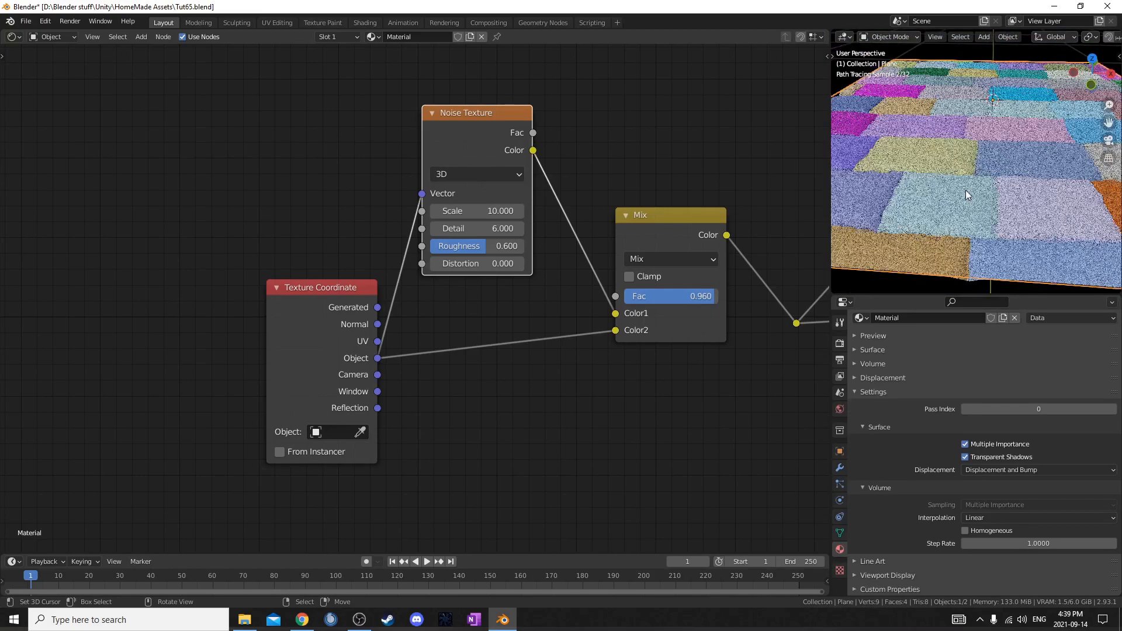
middle_click_drag(972, 205, 933, 222)
scroll(522, 340, "down", 4)
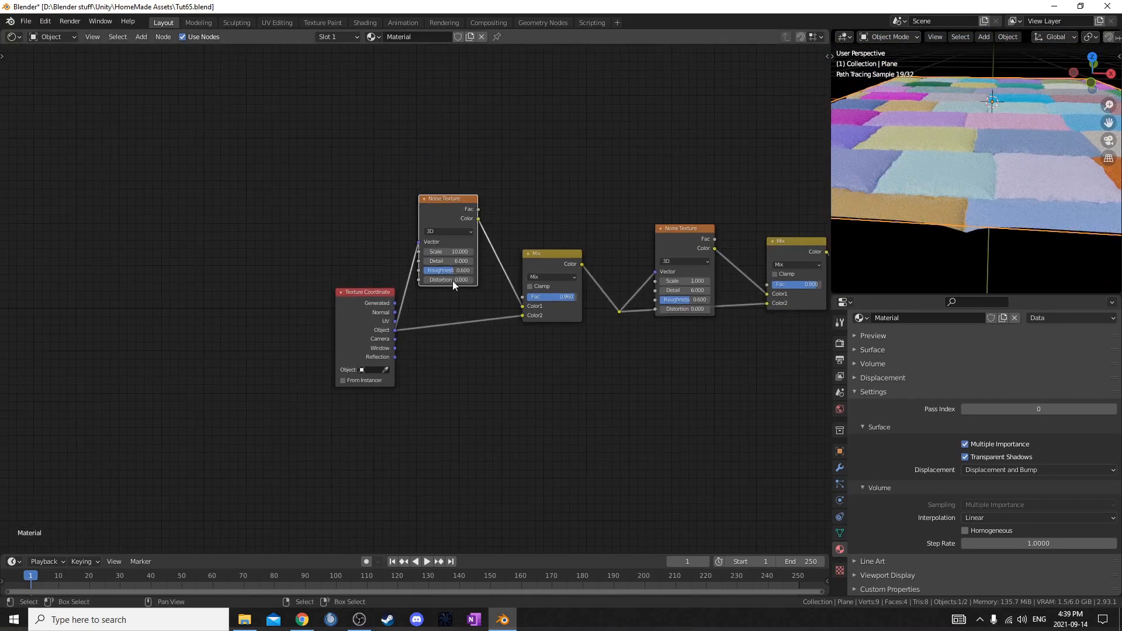
Duplicate the scale-10 Noise Texture with its Object link kept and place the copy below the existing node chain.
scroll(554, 363, "down", 2)
middle_click_drag(554, 363, 458, 213)
key("ctrl+shift+d")
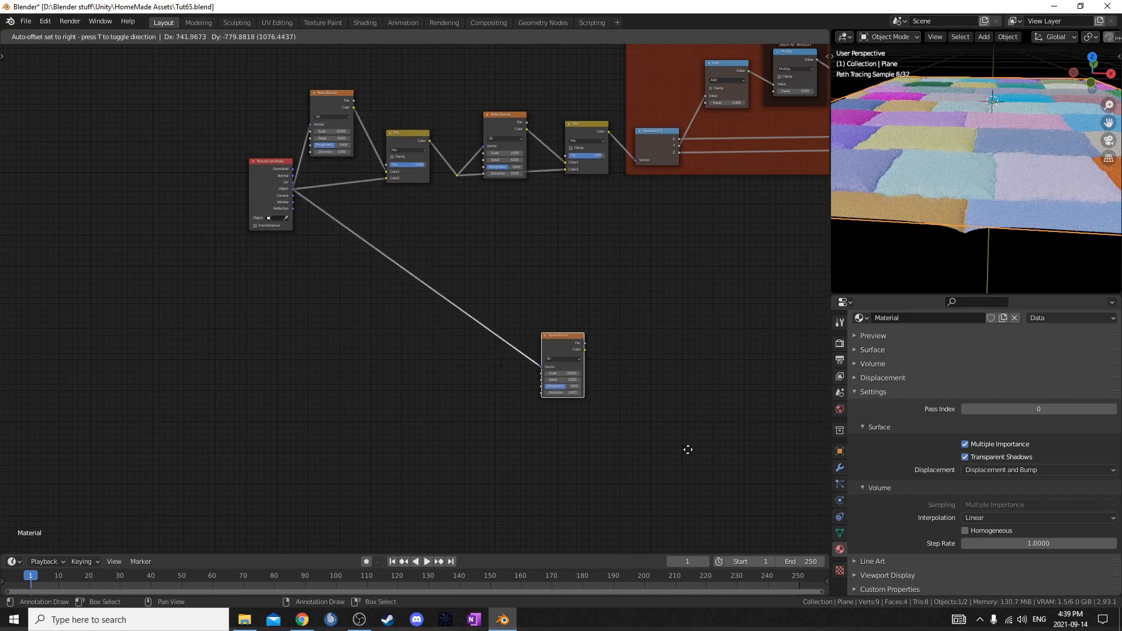
left_click(687, 451)
middle_click_drag(687, 451, 567, 282)
key("g")
left_click(752, 311)
Move the Noise Texture copy further along, below the random offset and length frames, routing its link with a reroute.
middle_click_drag(753, 311, 192, 433)
scroll(174, 276, "down", 2)
key("g")
left_click(544, 386)
middle_click_drag(545, 385, 600, 212)
scroll(120, 259, "down", 2)
middle_click_drag(288, 238, 501, 220)
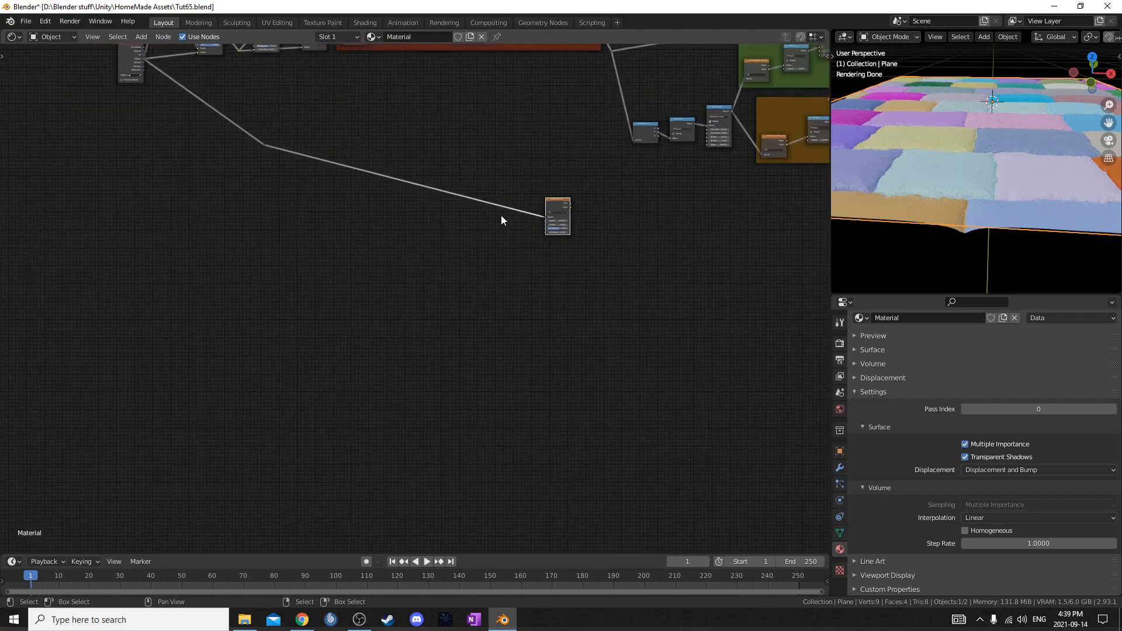
key("g")
left_click(708, 312)
Add more reroutes to the Noise Texture copy's link and position them so it runs beneath the other nodes.
middle_click_drag(569, 262, 402, 309)
left_click_drag(301, 211, 390, 352)
key("g")
left_click(470, 463)
left_click_drag(83, 180, 174, 237)
key("g")
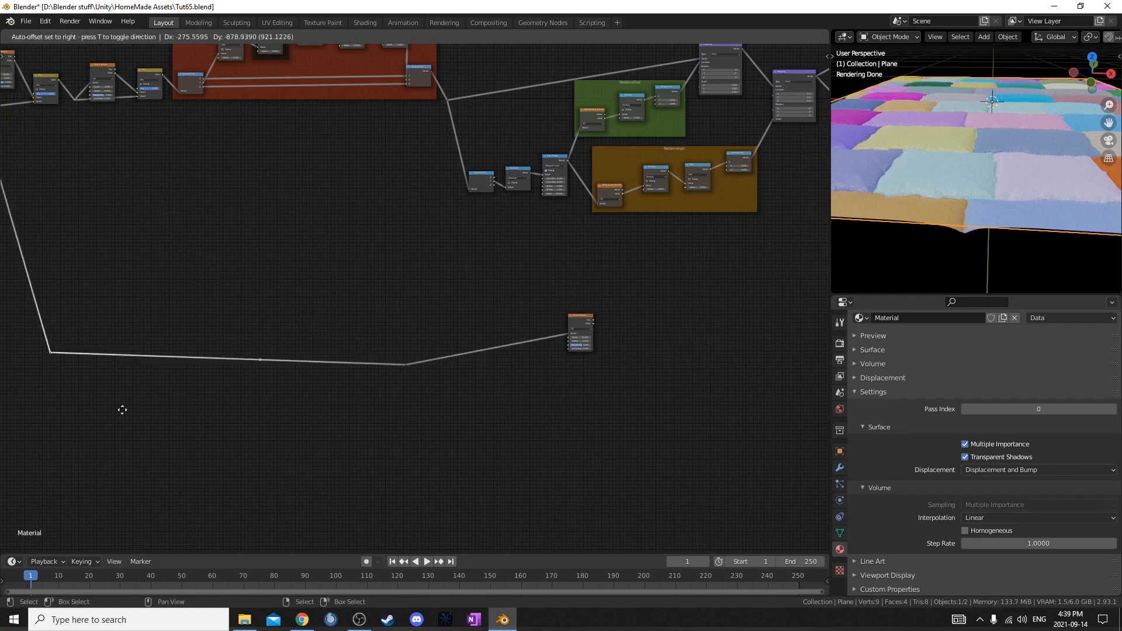
left_click(95, 310)
Duplicate the relocated Noise Texture so that both copies are fed from the same coordinate link.
key("Home")
left_click_drag(476, 293, 612, 366)
key("g")
key("shift+d")
left_click(610, 435)
left_click_drag(388, 293, 511, 414)
key("g")
left_click(648, 442)
Arrange the reroutes and the two Noise Texture copies so the textures sit one above the other.
left_click_drag(584, 300, 630, 352)
key("g")
left_click(700, 305)
left_click_drag(571, 421, 651, 476)
key("g")
left_click(763, 347)
left_click_drag(509, 339, 587, 422)
key("g")
left_click(652, 356)
scroll(726, 349, "up", 2)
key("KP_Decimal")
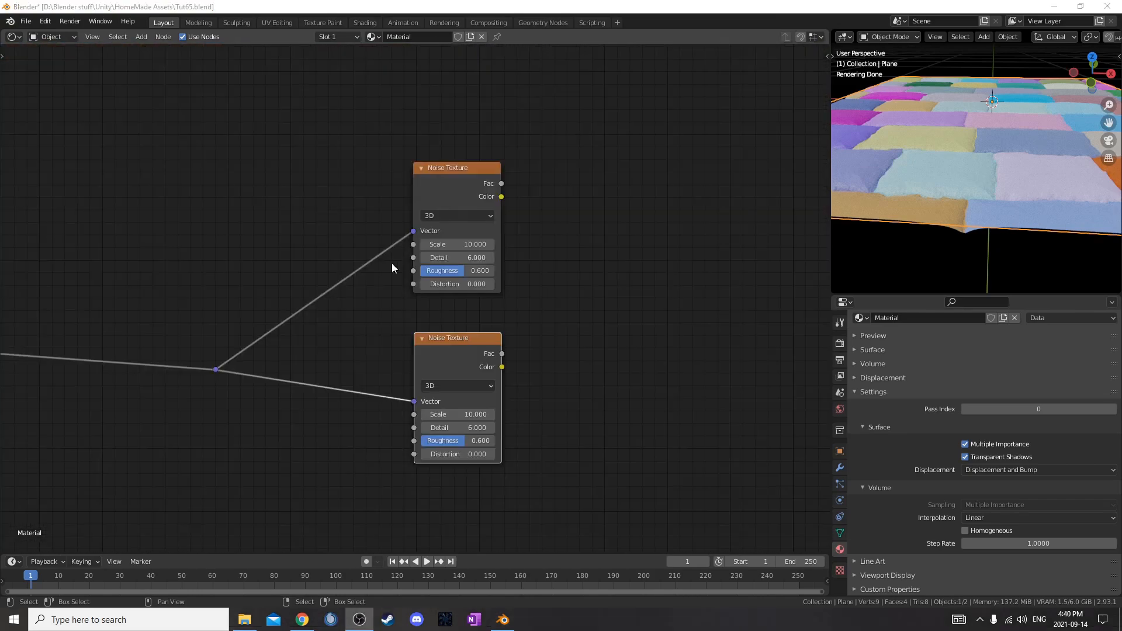
Set the upper Noise Texture copy's scale to 45, detail to 4 and roughness to 0.5.
left_click(432, 244)
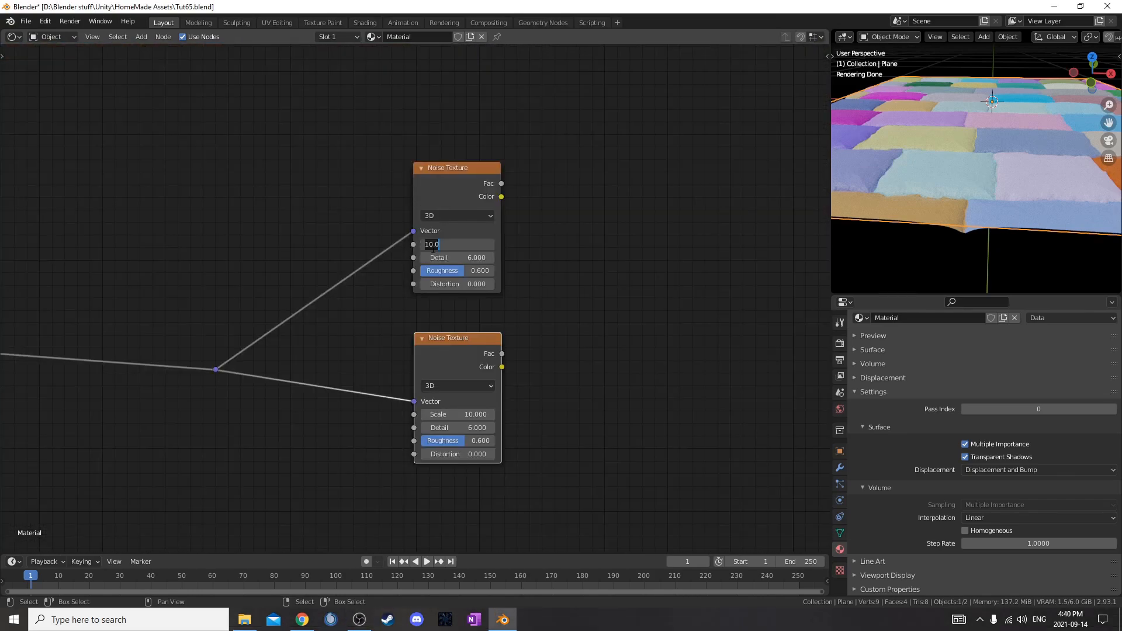
key("Tab")
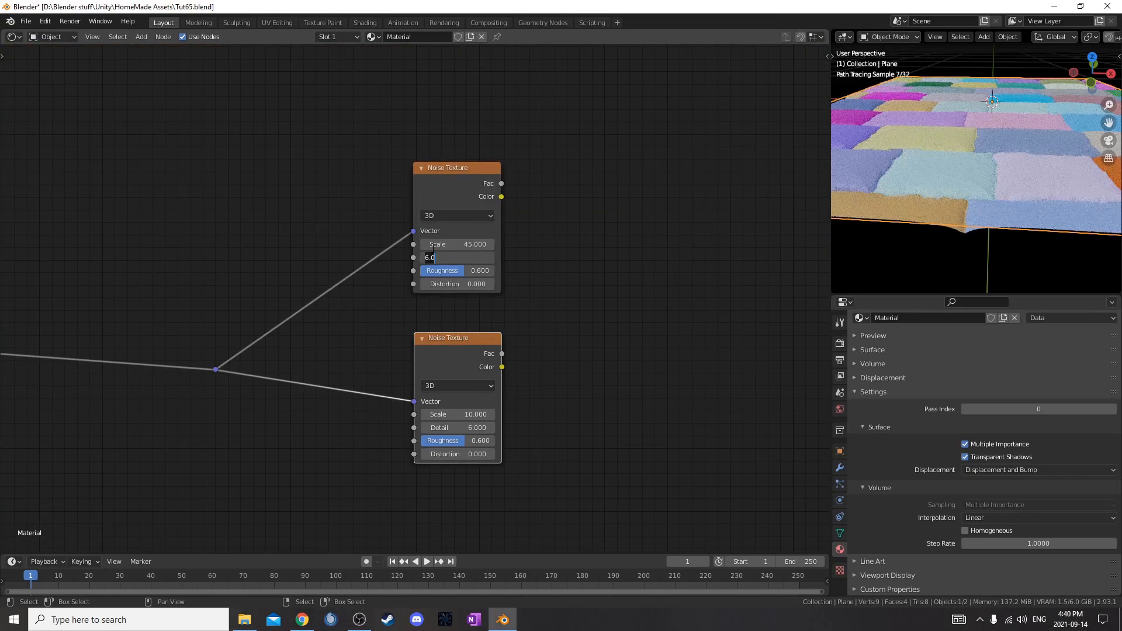
type("4")
key("Tab")
type("0.5")
key("Return")
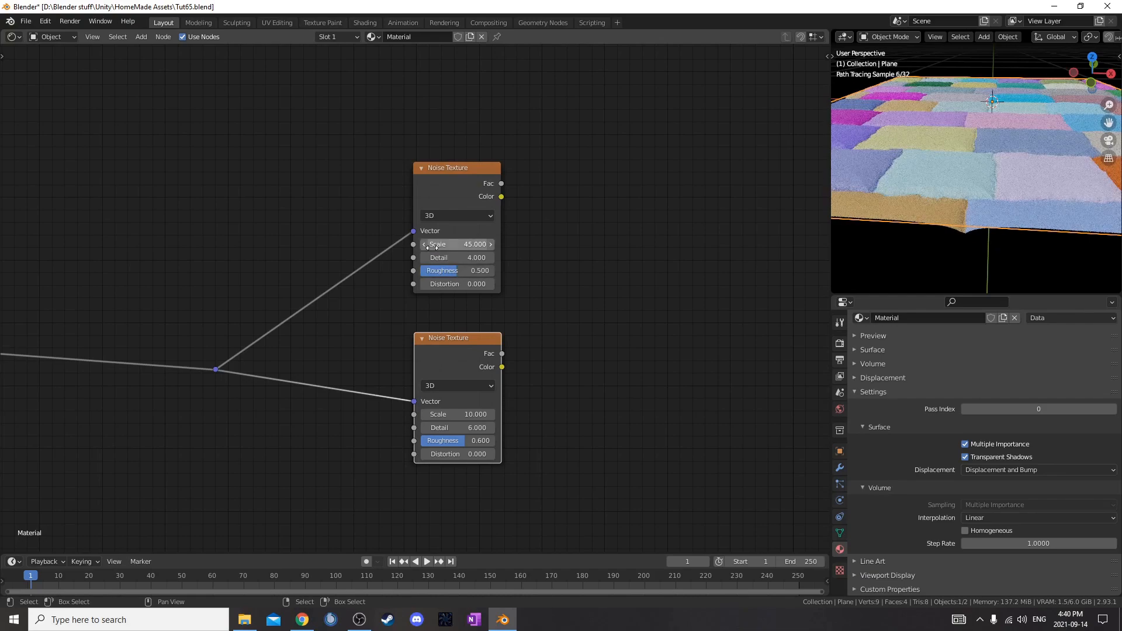
Set the lower Noise Texture copy's scale to 20, detail to 4 and roughness to 0.5.
left_click(450, 443)
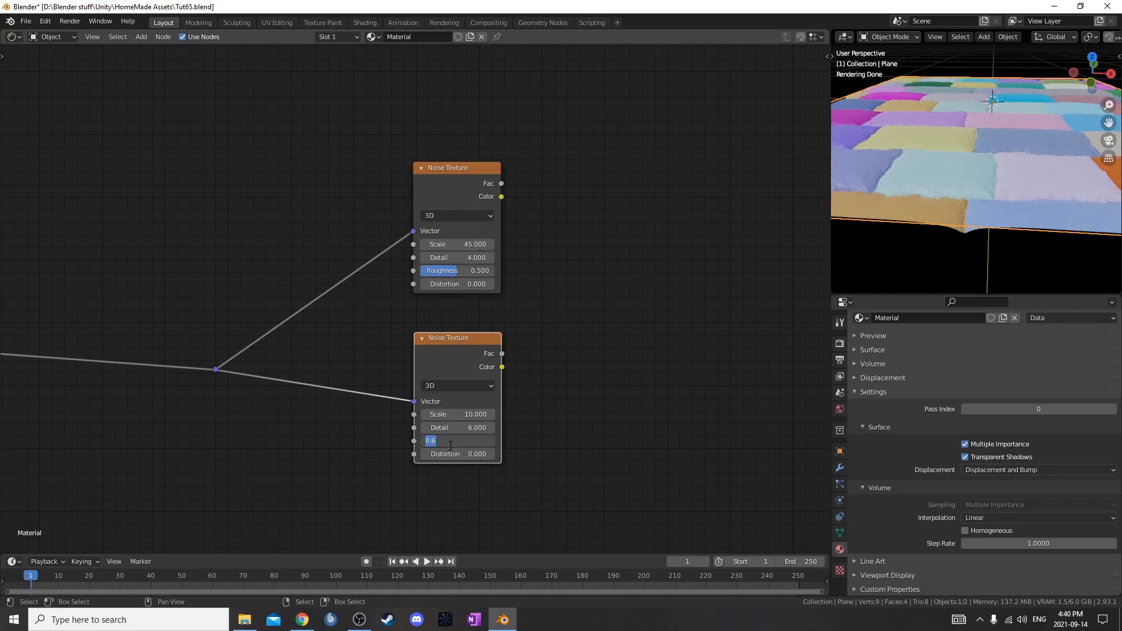
type(".5")
key("Return")
left_click(461, 419)
key("Tab")
type("4")
key("Return")
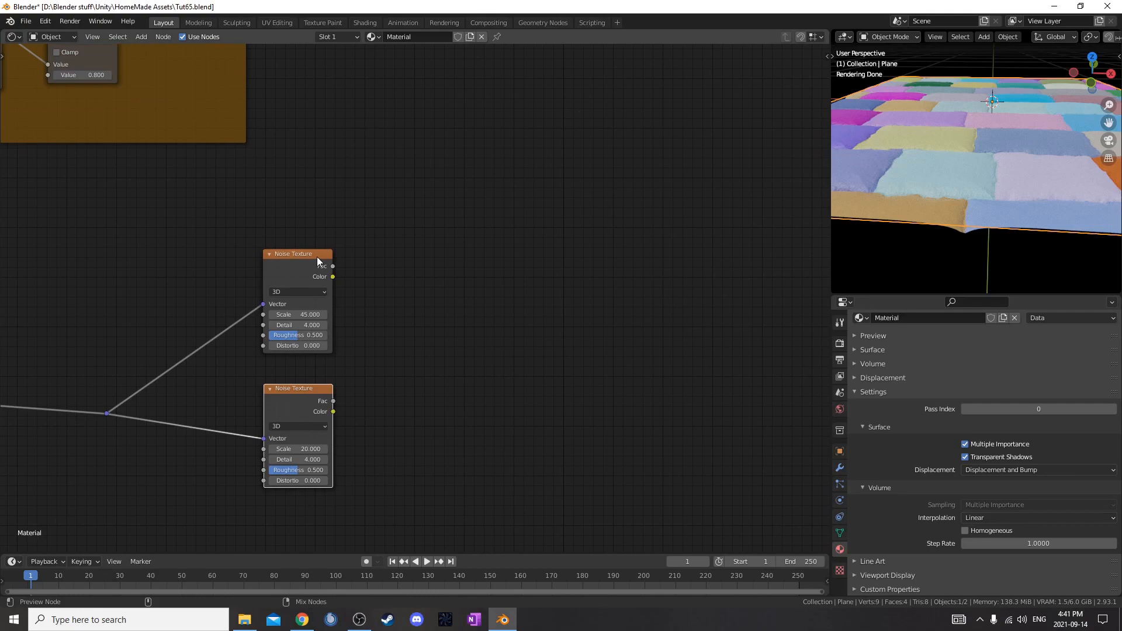
Preview the upper Noise Texture on the plane and insert a ColorRamp after its Fac output.
left_click(317, 257, "ctrl+shift")
key("shift+a")
left_click(434, 264)
type("colo")
key("Return")
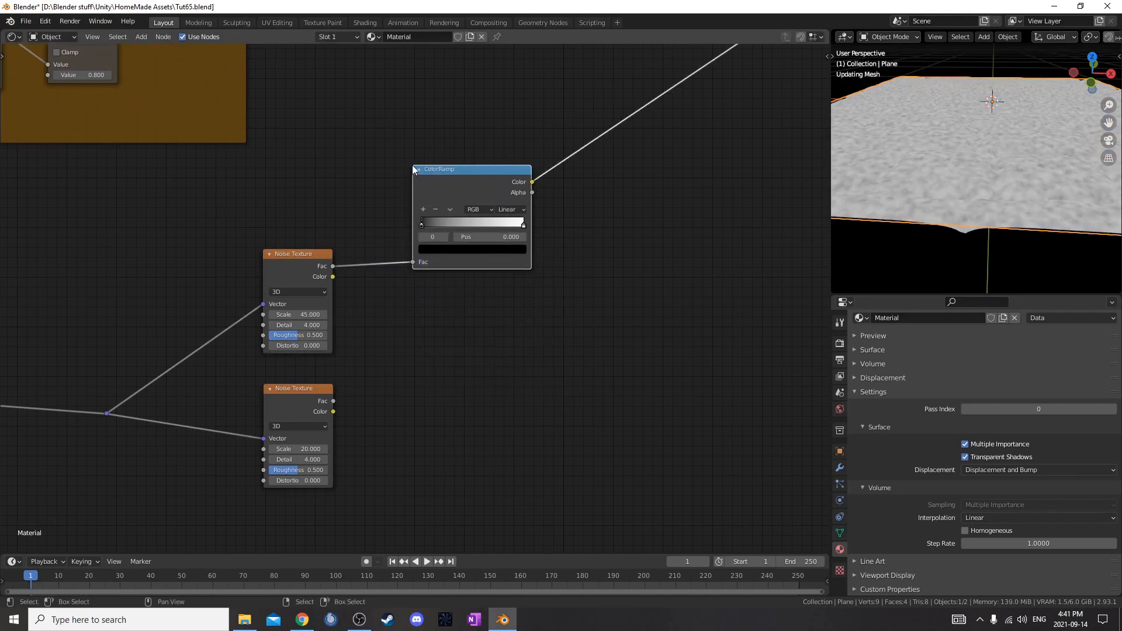
left_click(412, 165)
Set the ColorRamp's black stop position to 0.28.
scroll(459, 248, "up", 2)
left_click(493, 224)
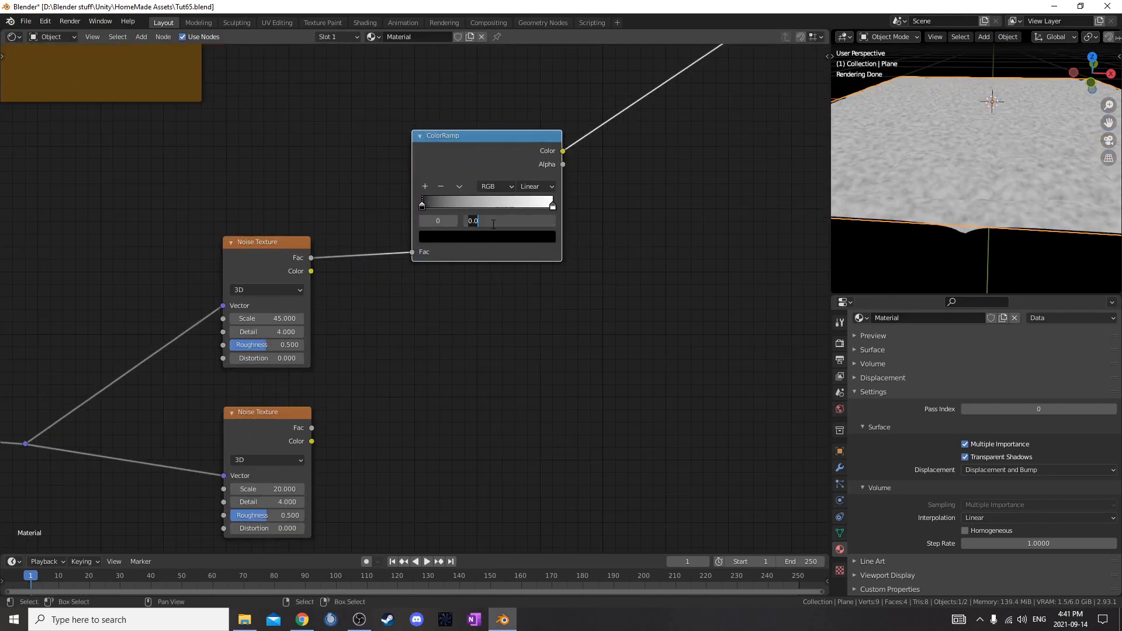
type(".28")
key("Return")
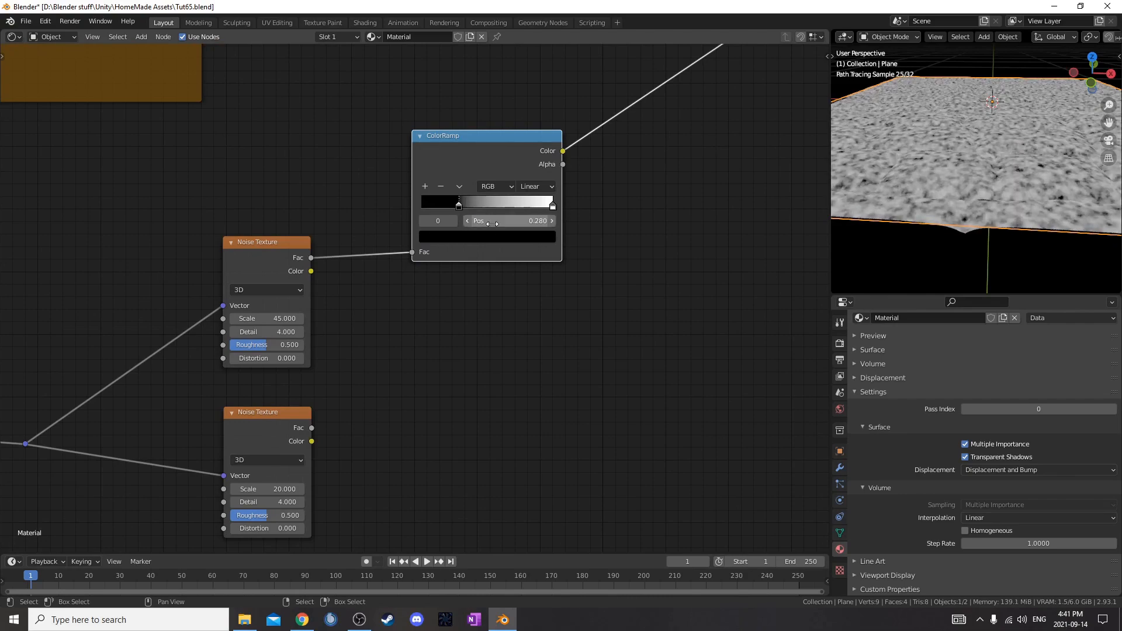
Set the white stop of the ColorRamp fed by the scale-45 Noise Texture to position 0.31.
left_click(554, 205)
left_click(523, 225)
type(".31")
key("Return")
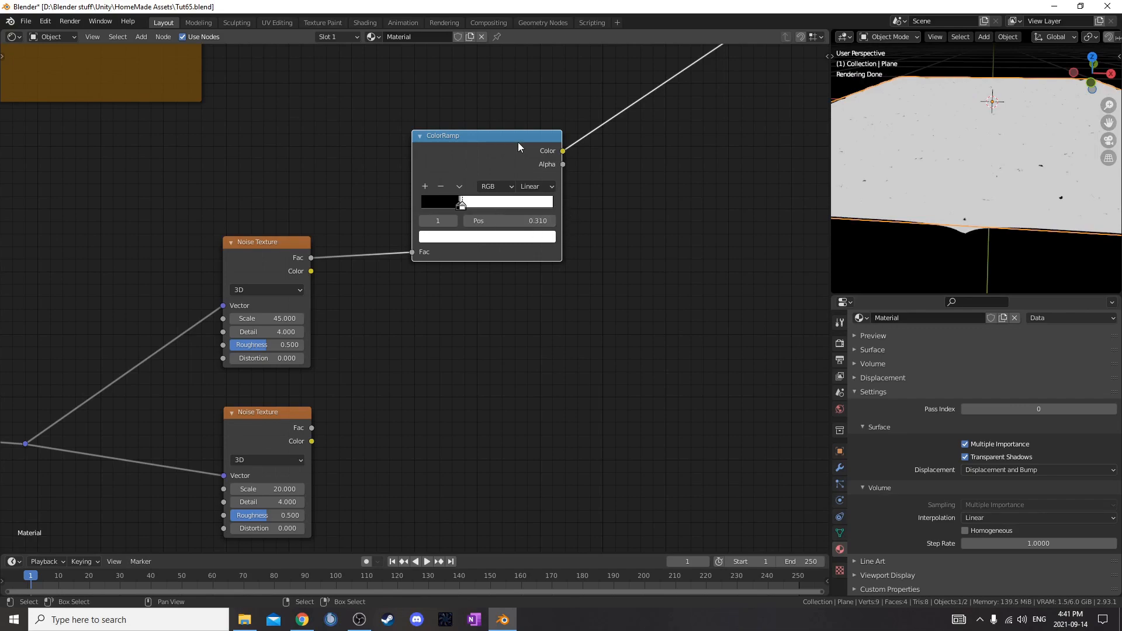
Duplicate the ColorRamp beneath the original and connect the second Noise Texture's Fac output to its Fac input.
key("shift+d")
left_click(526, 328)
left_click_drag(311, 428, 423, 438)
Set the duplicated ColorRamp's black stop to position 0.15 and its white stop to 0.33.
scroll(424, 438, "up", 1)
middle_click_drag(425, 437, 410, 297)
scroll(411, 296, "up", 2)
left_click(479, 272)
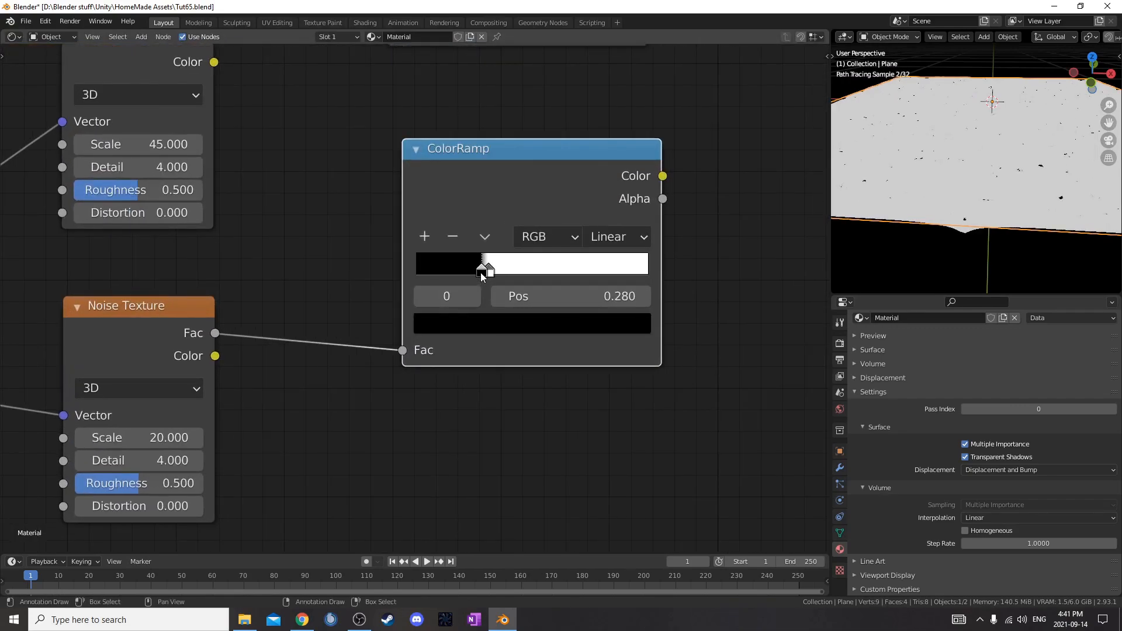
left_click(556, 302)
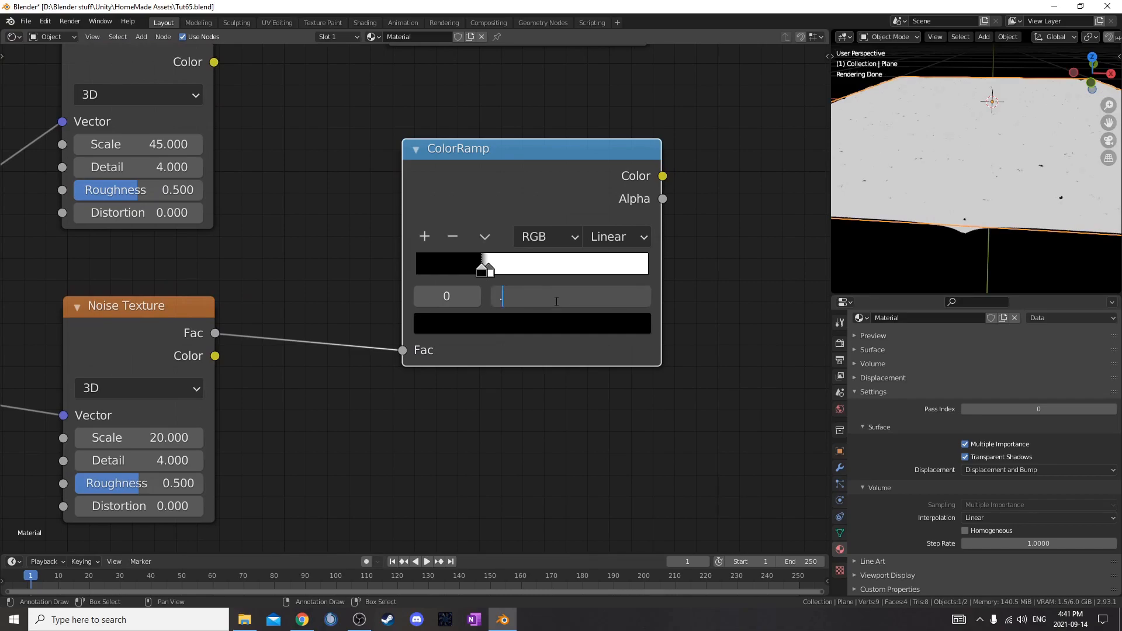
key("Return")
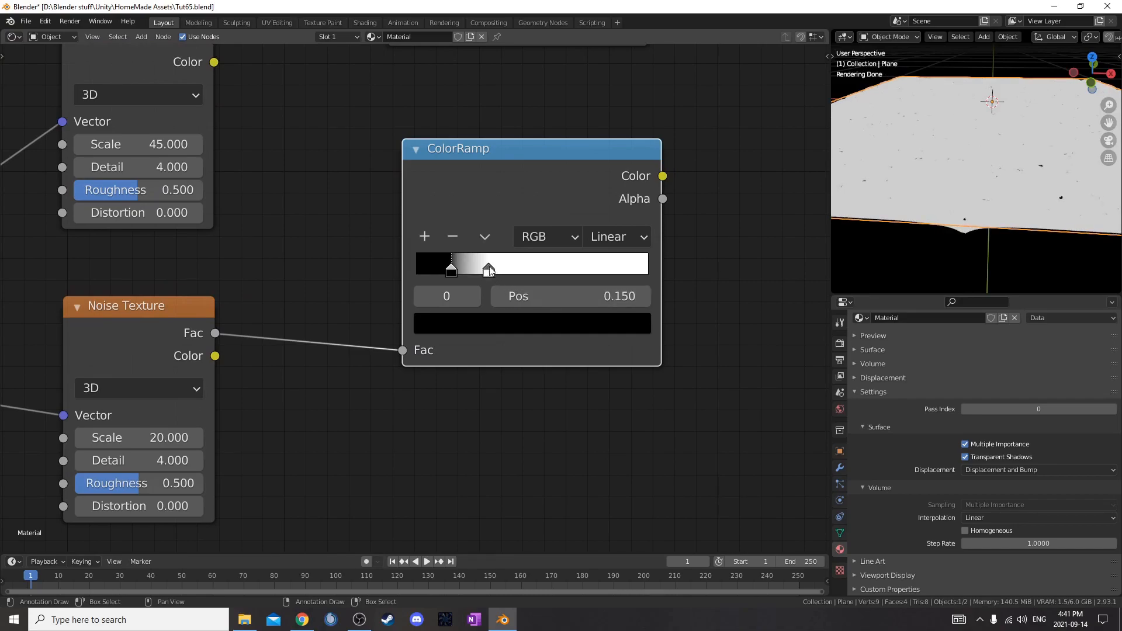
left_click(489, 270)
left_click(602, 295)
type(".3")
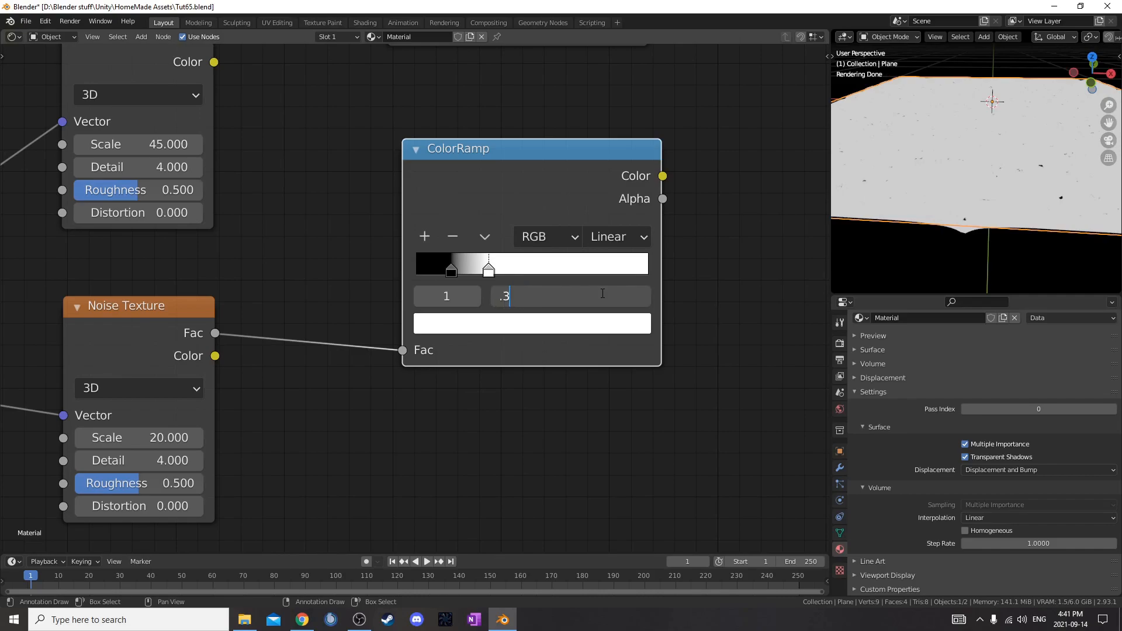
type("3")
key("Return")
Preview the second ColorRamp's output on the plane and examine its pattern.
scroll(321, 261, "down", 11)
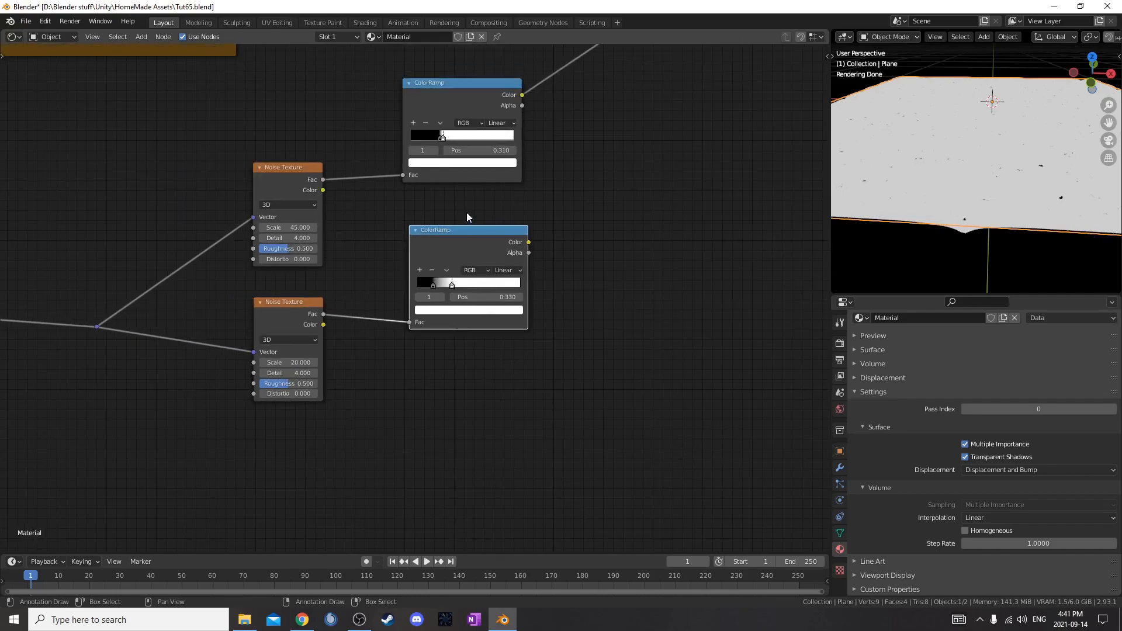
middle_click_drag(466, 212, 397, 258)
scroll(955, 195, "up", 3)
mouse_move(955, 194)
middle_mouse_down()
mouse_move(948, 218)
mouse_move(942, 184)
middle_mouse_up()
scroll(971, 181, "down", 2)
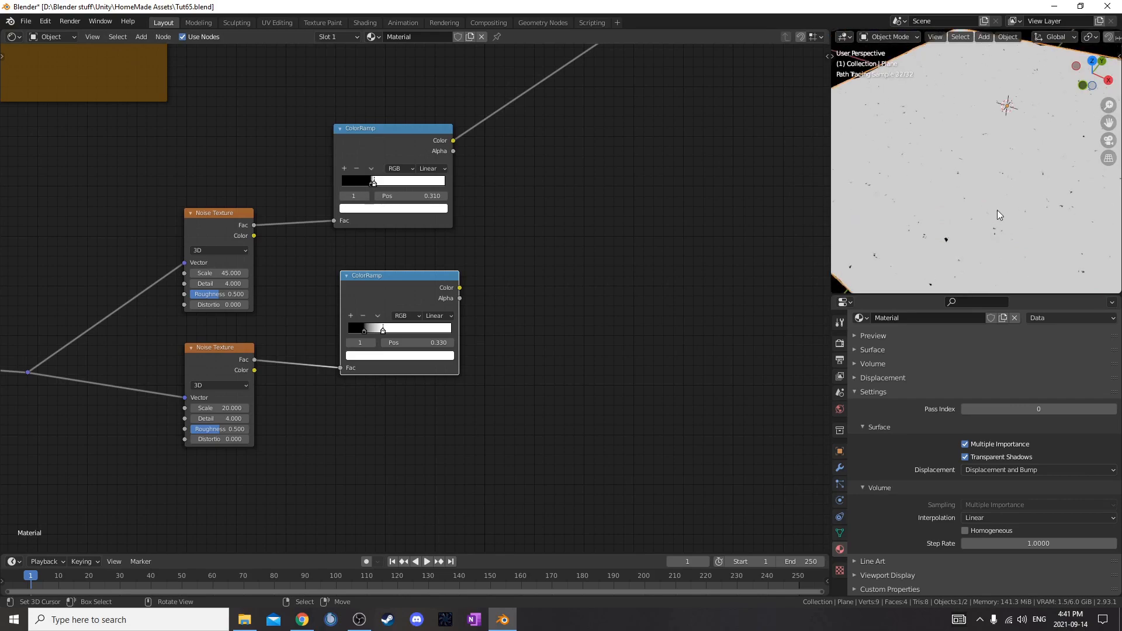
scroll(646, 195, "down", 5)
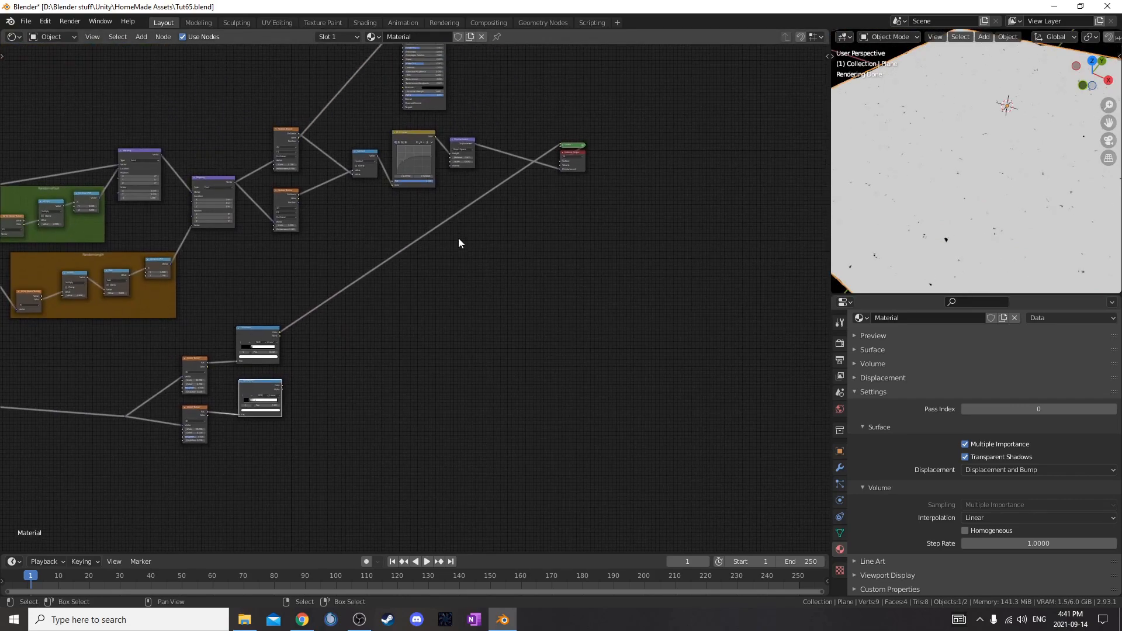
key("KP_Decimal")
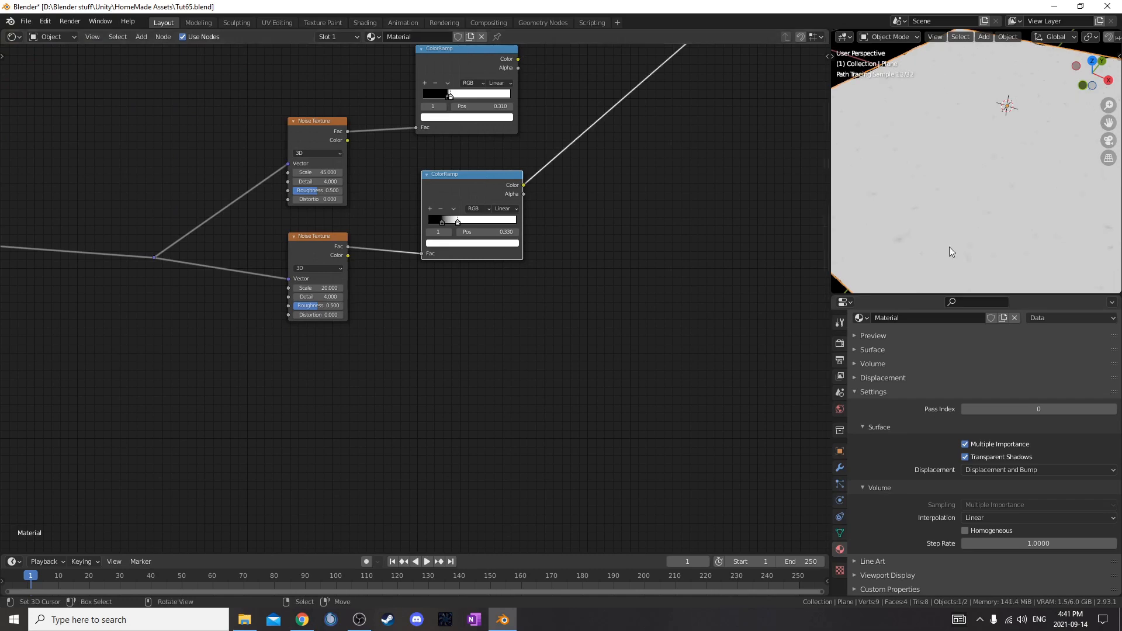
mouse_move(938, 235)
middle_mouse_down()
mouse_move(931, 221)
mouse_move(1002, 193)
mouse_move(962, 196)
middle_mouse_up()
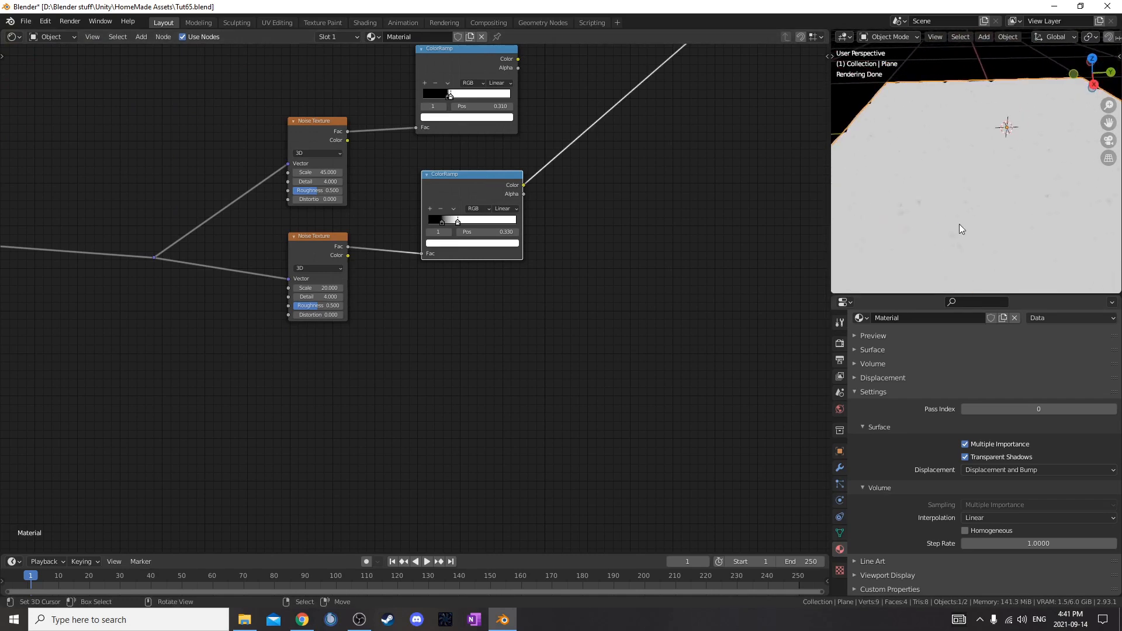
Duplicate the Subtract node, set the copy to Add, and insert it between RGB Curves and Displacement.
scroll(429, 230, "up", 10, "shift")
left_click(375, 116)
key("shift+d")
left_click(595, 114)
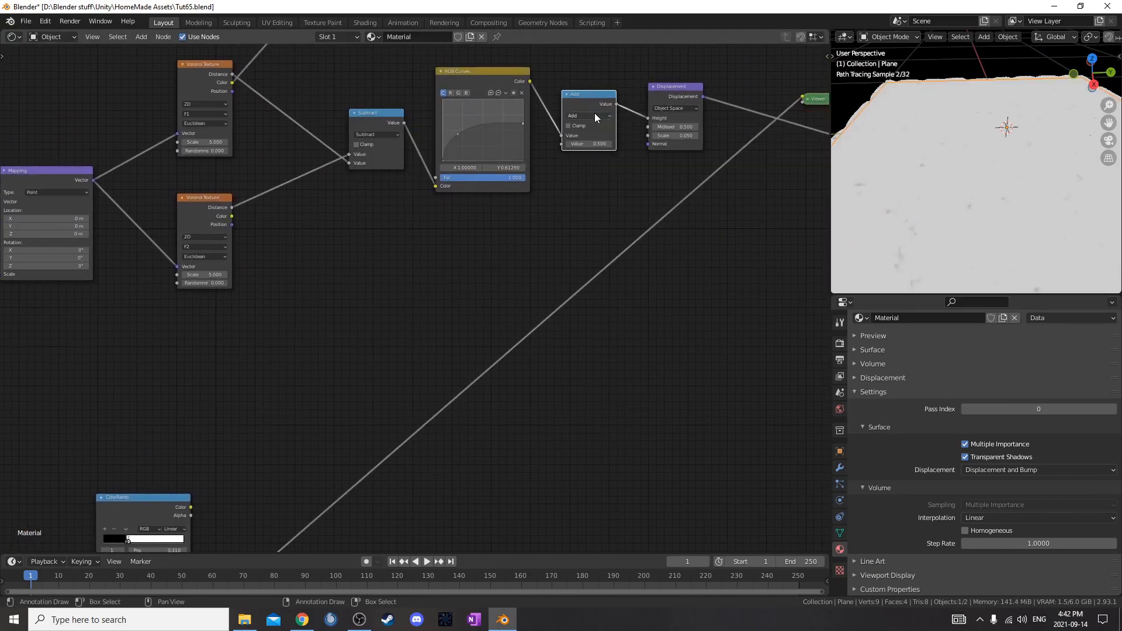
Move the first ColorRamp nearer the Add node and connect its Color output to the second Value input.
scroll(547, 226, "up", 2)
scroll(548, 230, "down", 2)
scroll(399, 359, "down", 2)
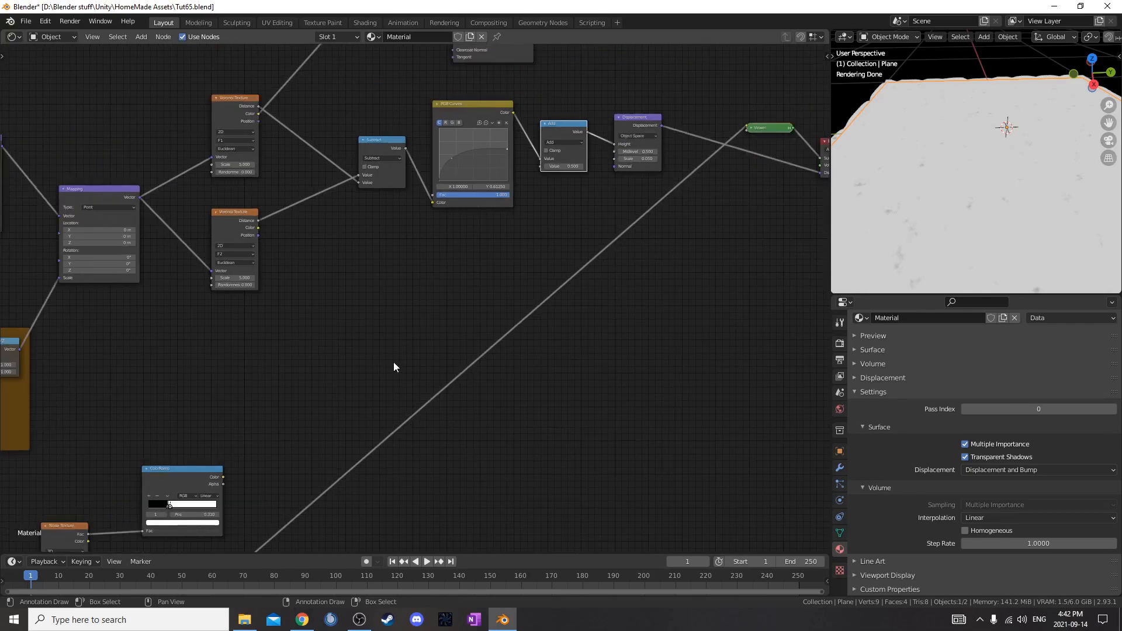
left_click_drag(202, 488, 408, 286)
scroll(408, 286, "up", 2)
left_click_drag(324, 394, 491, 230)
Duplicate the Add node and insert the copy between the first Add and the Displacement node.
left_click(517, 173)
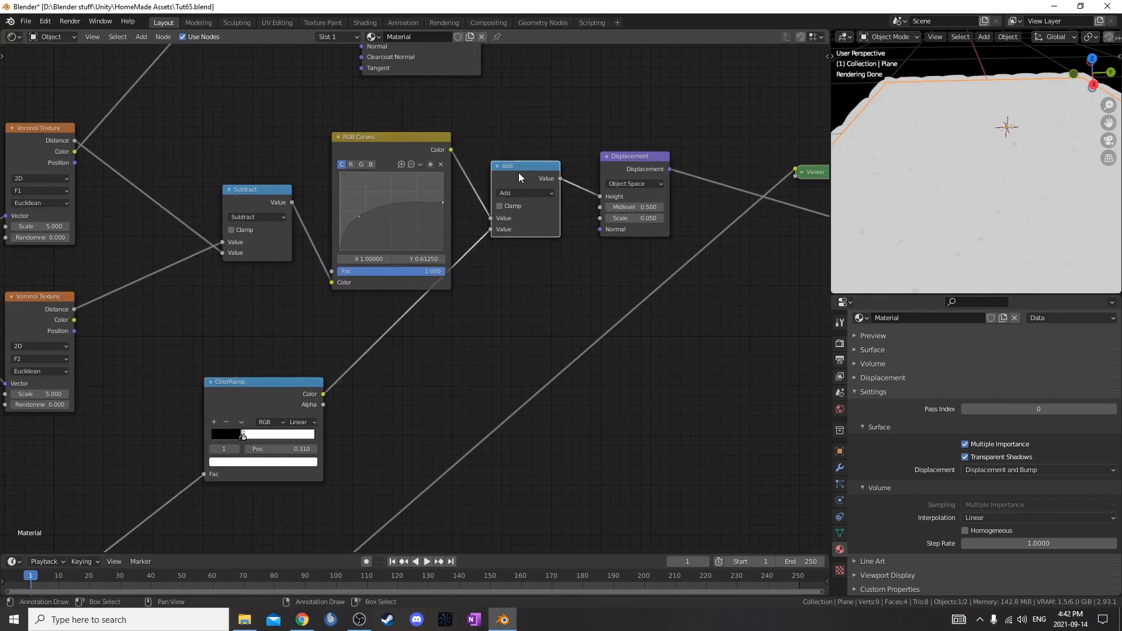
key("shift+d")
left_click(600, 181)
Move the second ColorRamp below the first and connect its Color output to the second Add node's free Value input.
scroll(600, 181, "down", 3)
left_click(263, 409)
key("shift+d")
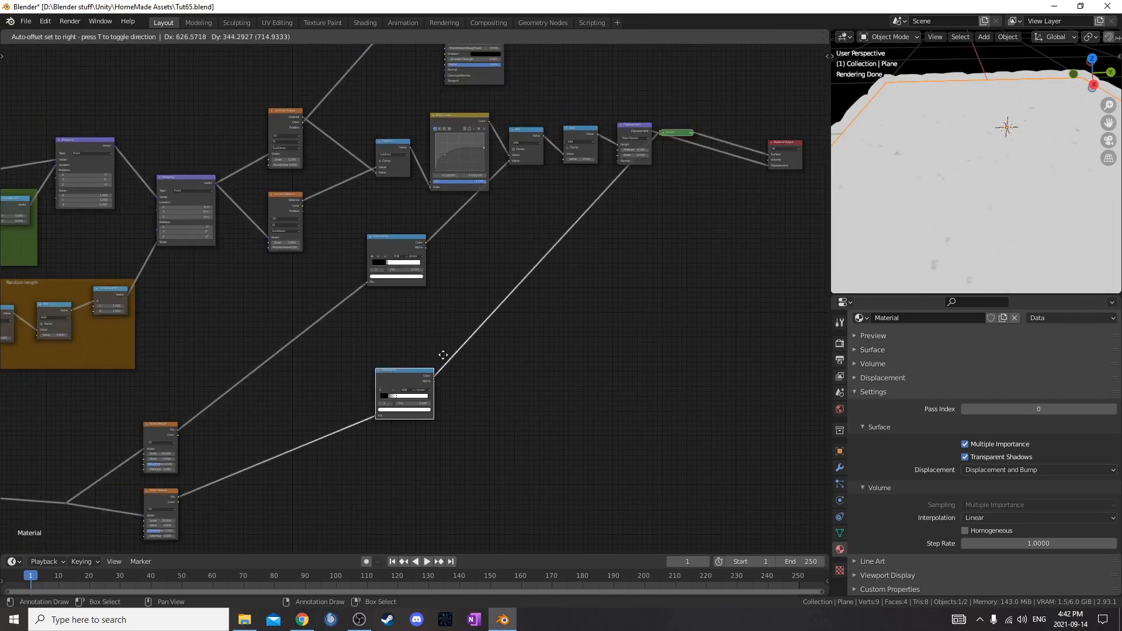
left_click(432, 320)
left_click_drag(457, 319, 565, 162)
Route the Principled BSDF back to the Material Output and inspect the displaced plane up close.
scroll(609, 201, "up", 1)
middle_click_drag(608, 201, 629, 354)
scroll(630, 354, "down", 2)
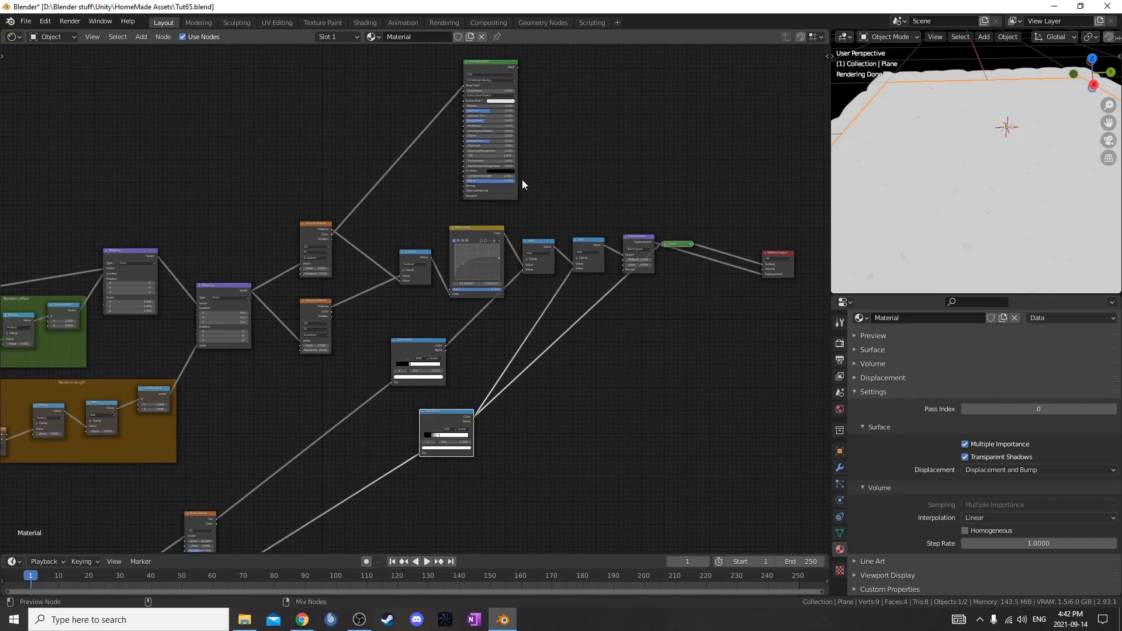
middle_click_drag(1030, 122, 946, 184)
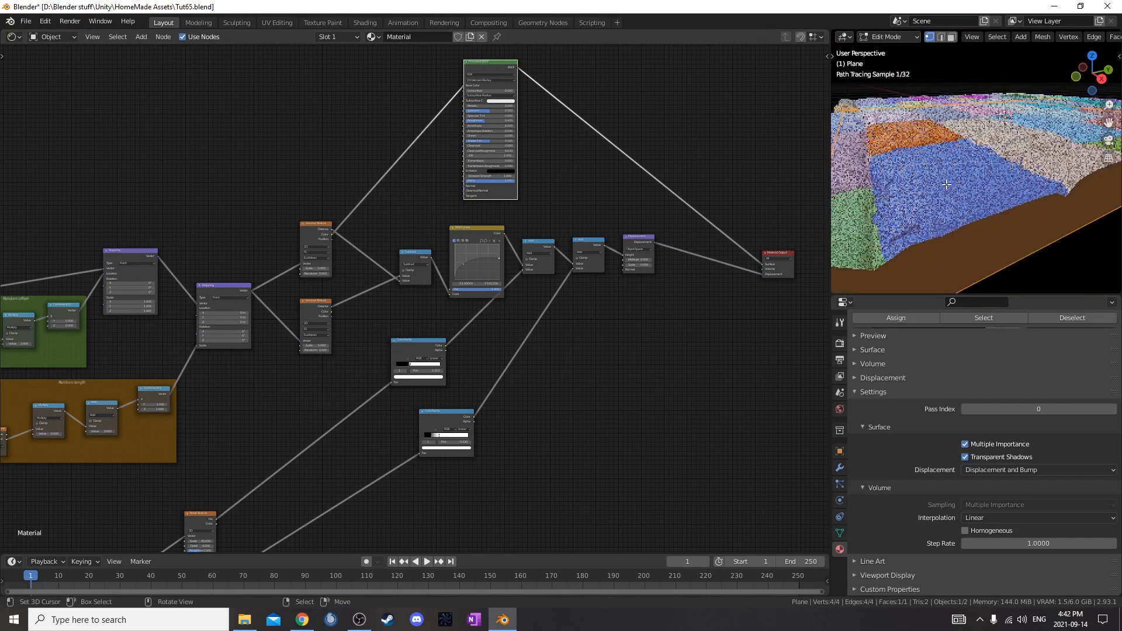
Insert a copy of the Add node after the first ColorRamp, set it to Multiply with a value of 0.05.
scroll(525, 363, "up", 4)
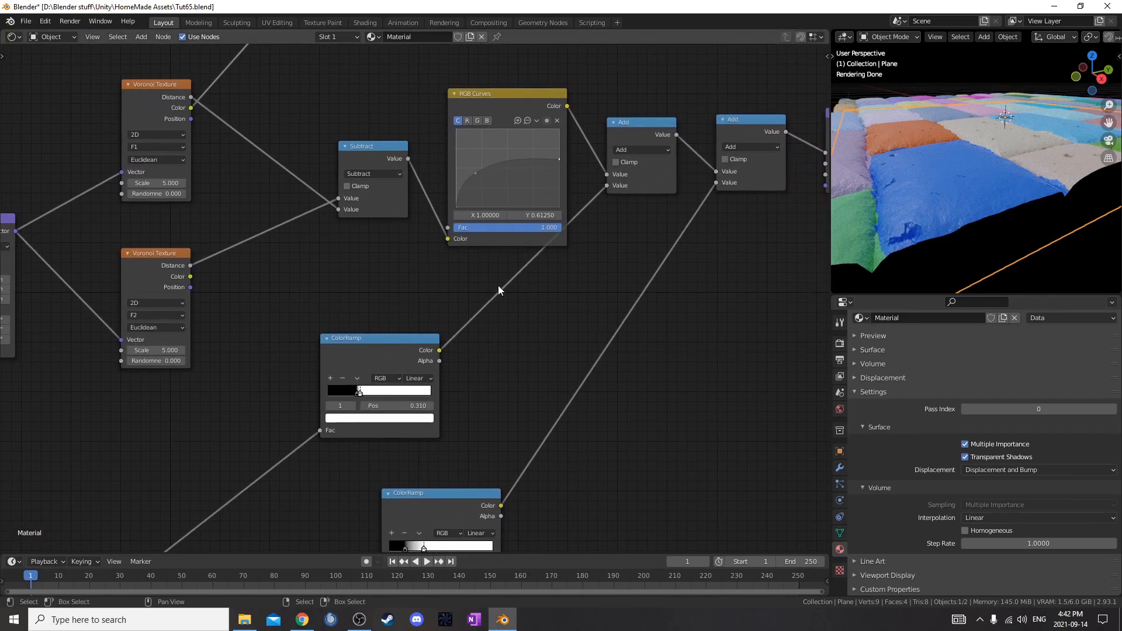
left_click(652, 118)
key("shift+d")
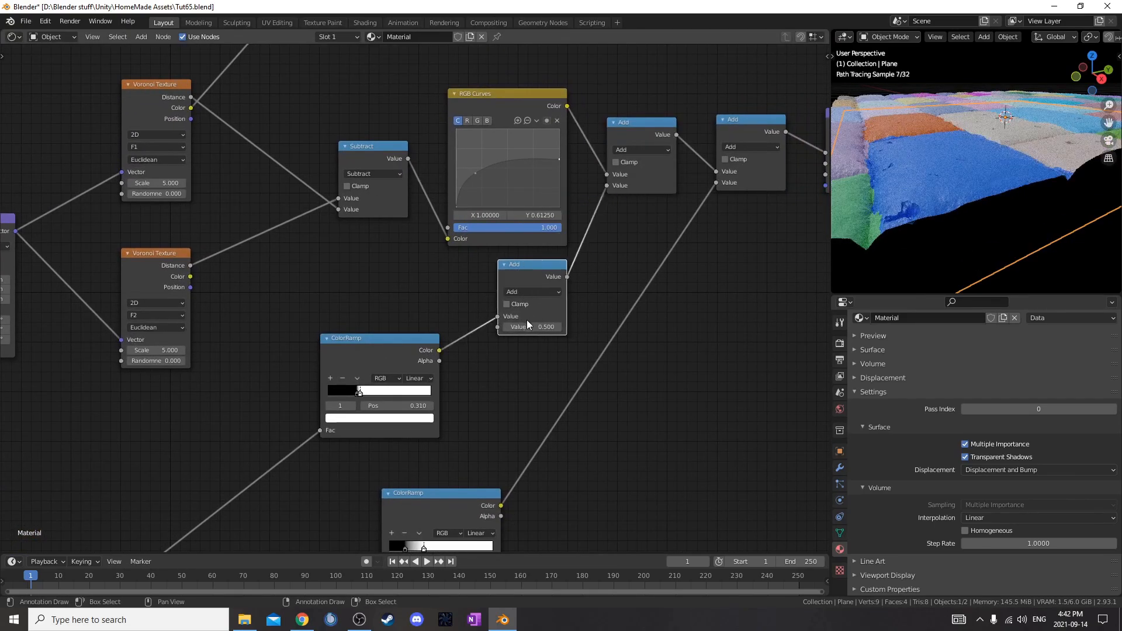
left_click(527, 318)
left_click(532, 291)
left_click(517, 341)
left_click(522, 327)
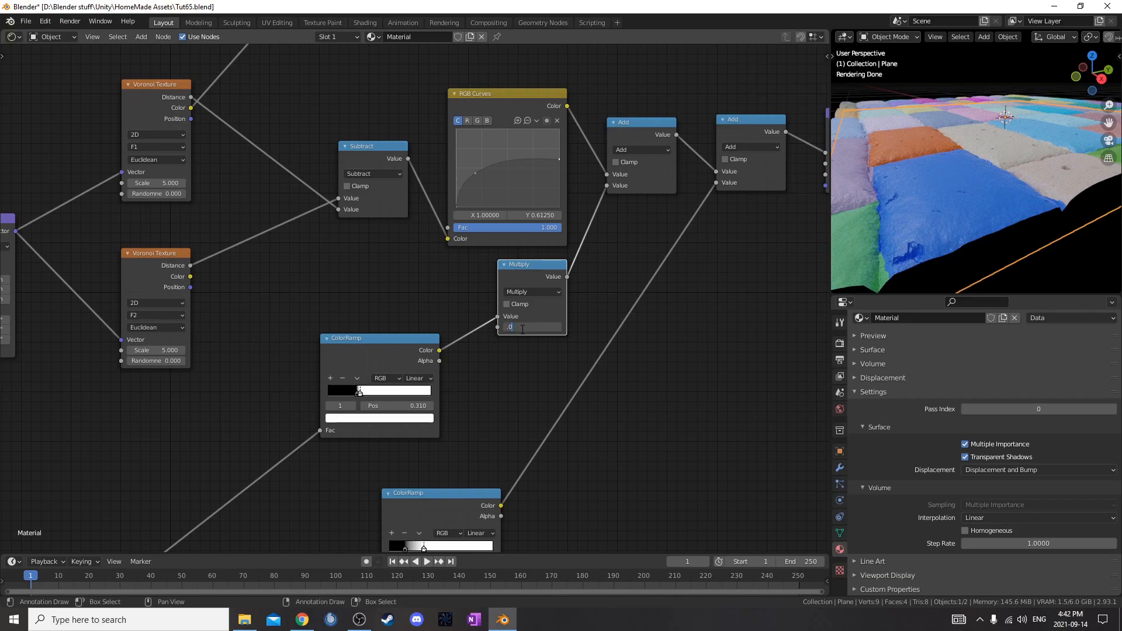
Duplicate the Multiply node onto the second ColorRamp's link and set its value to 0.02.
left_click(517, 268)
key("shift+d")
left_click(576, 362)
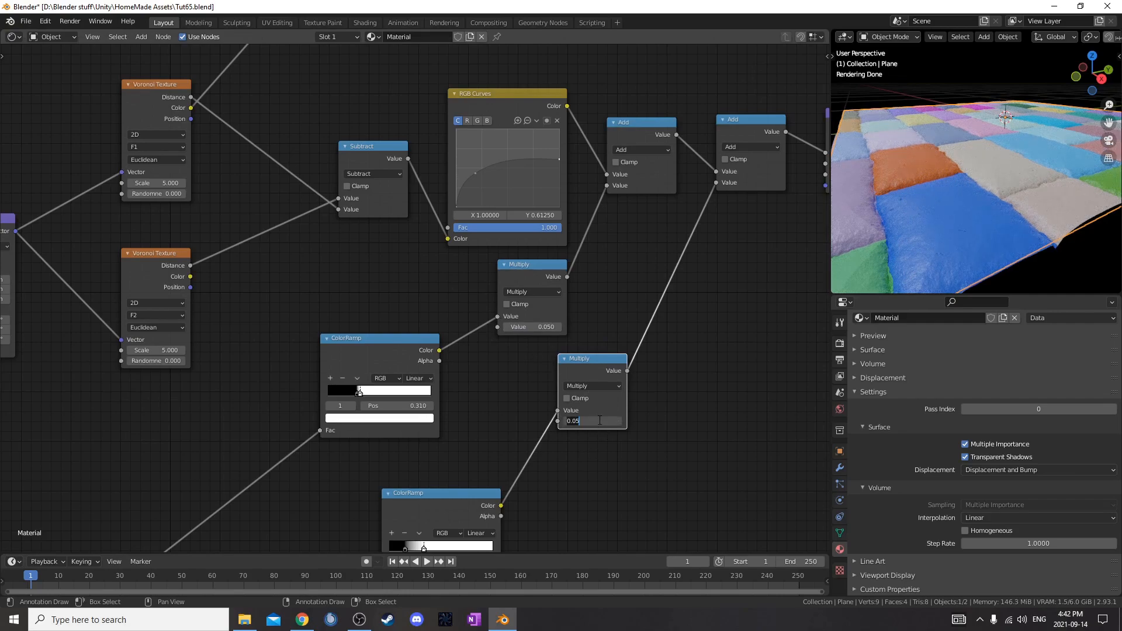
key("Return")
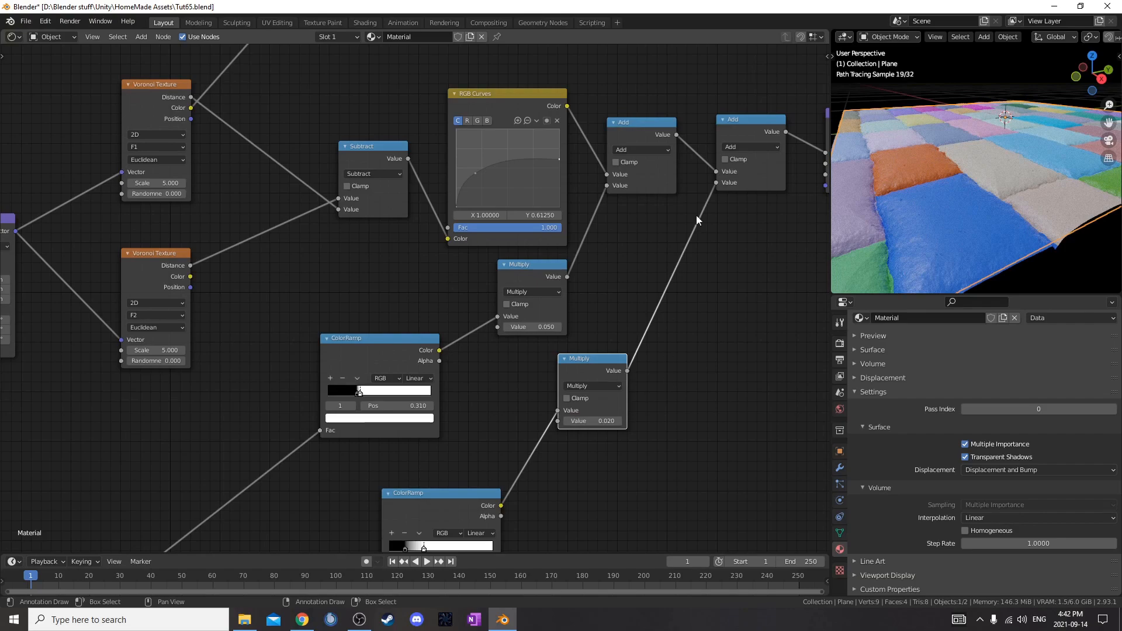
Inspect the softened bumps on the plane and reposition the imperfection nodes below the main displacement chain.
scroll(941, 184, "up", 3)
mouse_move(941, 184)
middle_mouse_down()
mouse_move(952, 162)
mouse_move(949, 178)
middle_mouse_up()
scroll(1005, 201, "down", 5)
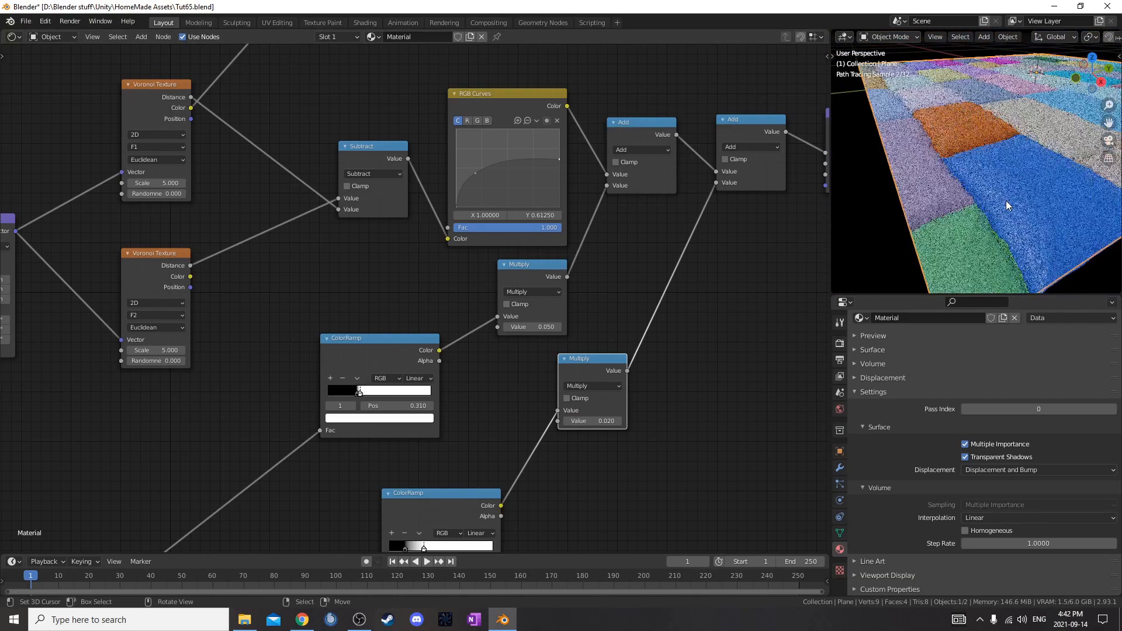
middle_click_drag(1021, 205, 1046, 216)
scroll(629, 325, "down", 5)
key("g")
left_click(528, 473)
Group the two Noise Textures, ColorRamps and Multiply nodes in a frame labelled "Imperfections/divots".
left_click_drag(220, 333, 652, 478)
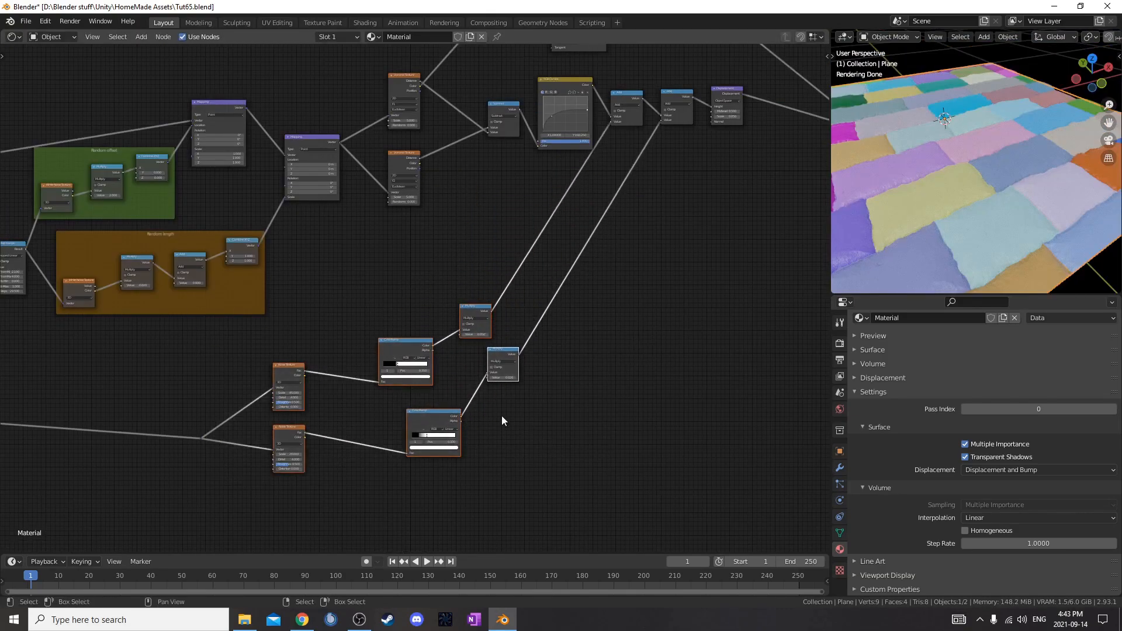
key("ctrl+j")
key("F2")
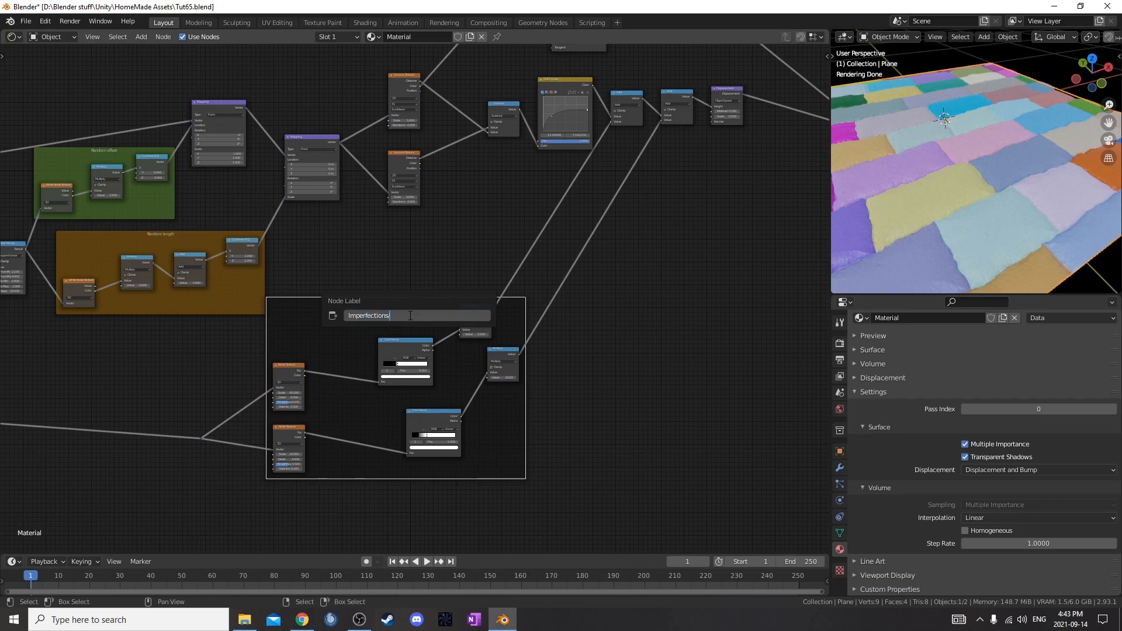
type("s")
key("Return")
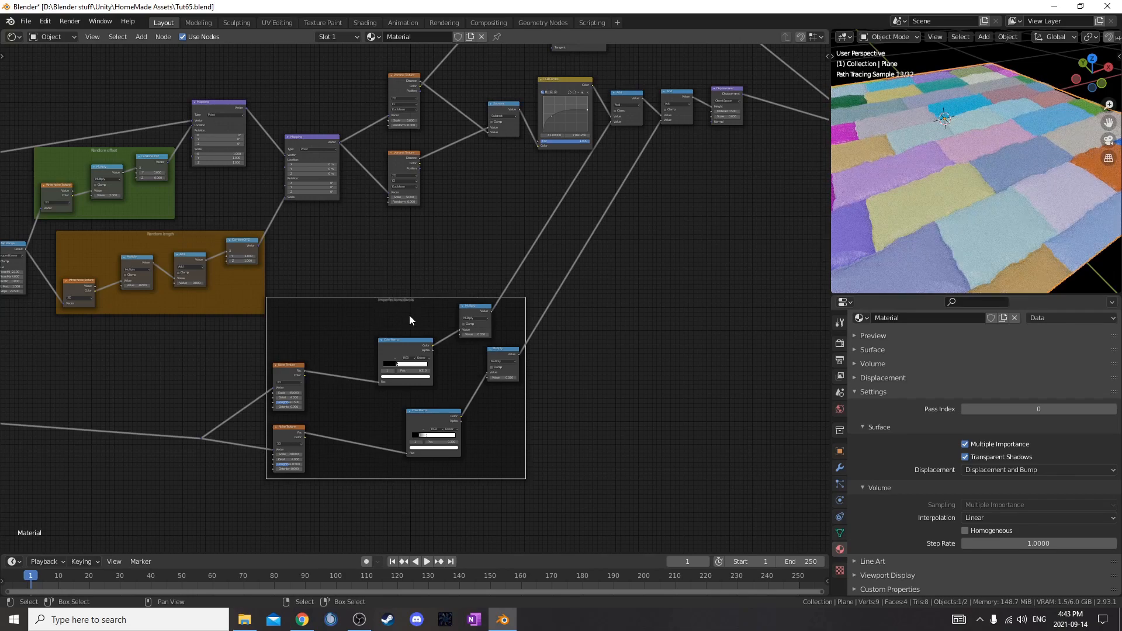
Enable a custom color for the Imperfections/divots frame and make it purple.
scroll(430, 341, "up", 3)
scroll(484, 200, "down", 2)
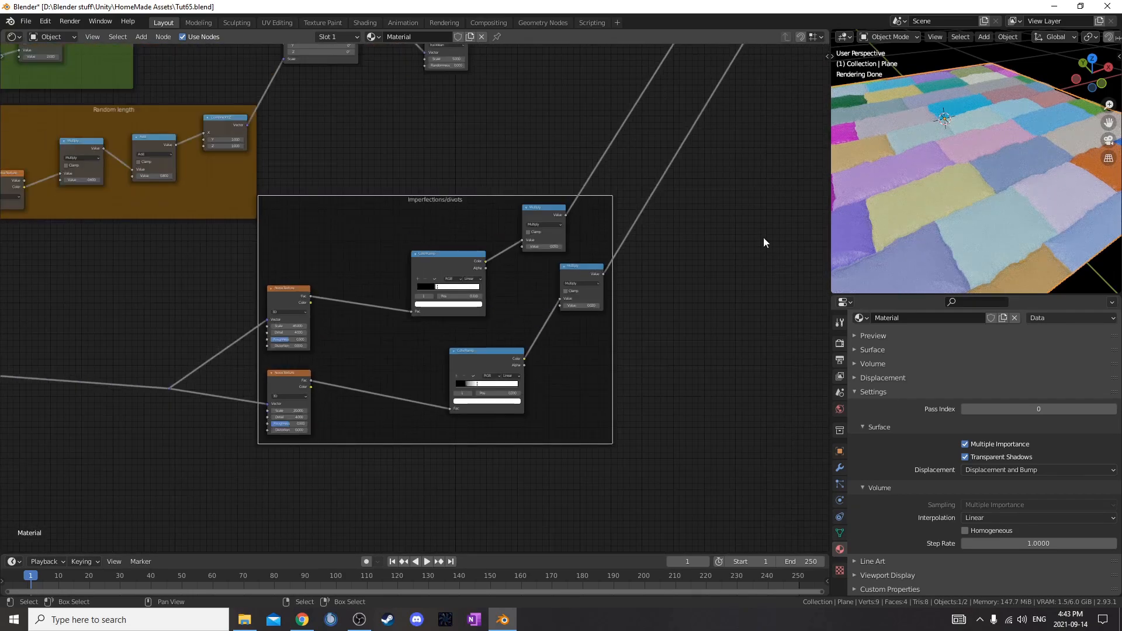
key("n")
left_click(717, 122)
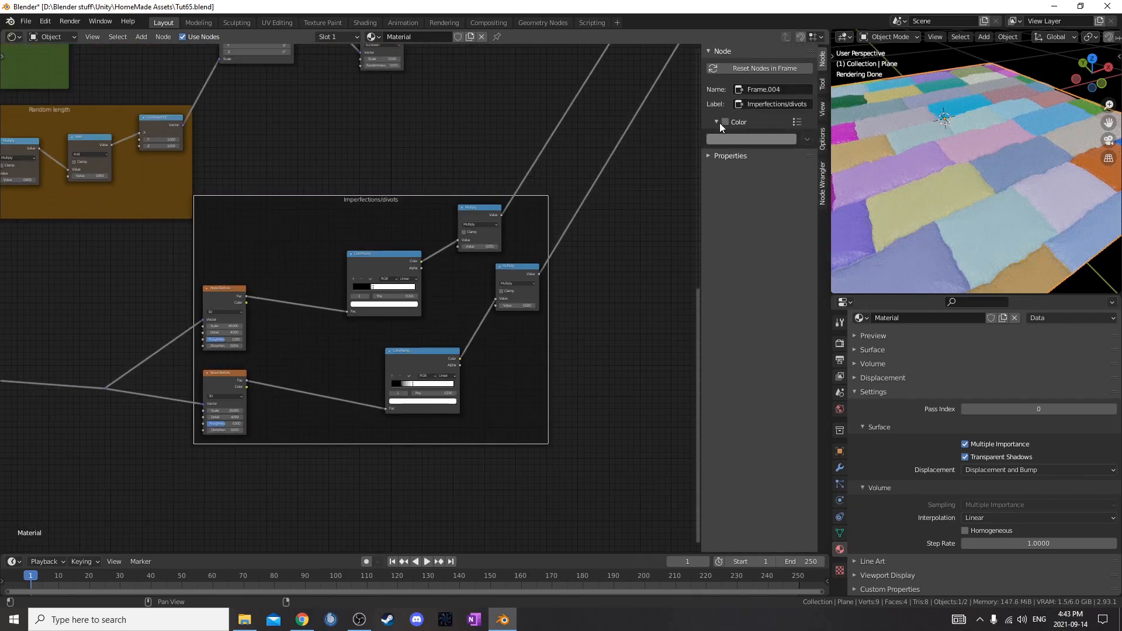
left_click(725, 121)
left_click(737, 140)
left_click_drag(741, 179, 770, 191)
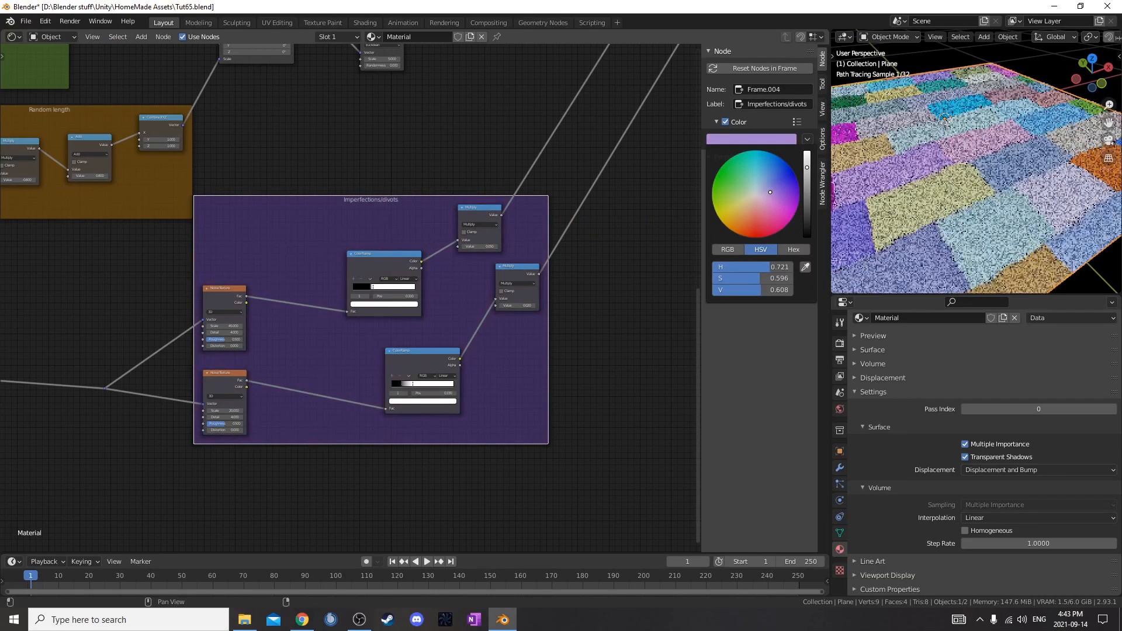
Move the Subtract node away from the RGB Curves node to make room between them.
scroll(233, 402, "down", 16)
left_click_drag(349, 319, 338, 353)
scroll(341, 345, "up", 7)
left_click_drag(238, 209, 178, 215)
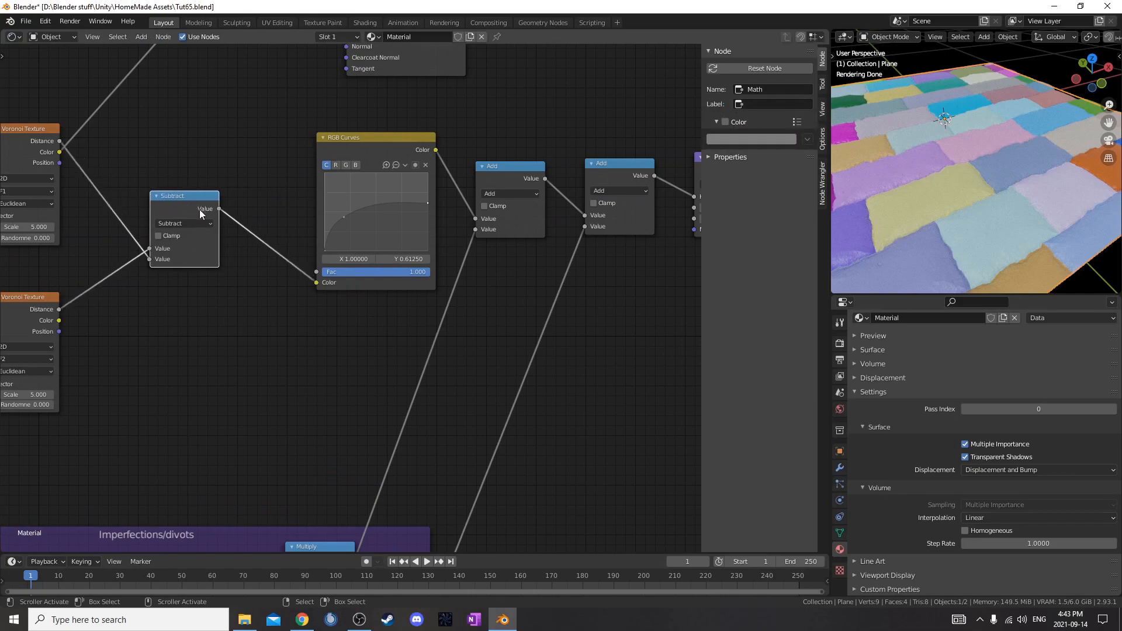
scroll(179, 215, "up", 2)
Add a ColorRamp node on the link between the Subtract node and RGB Curves.
middle_click_drag(912, 214, 1004, 184)
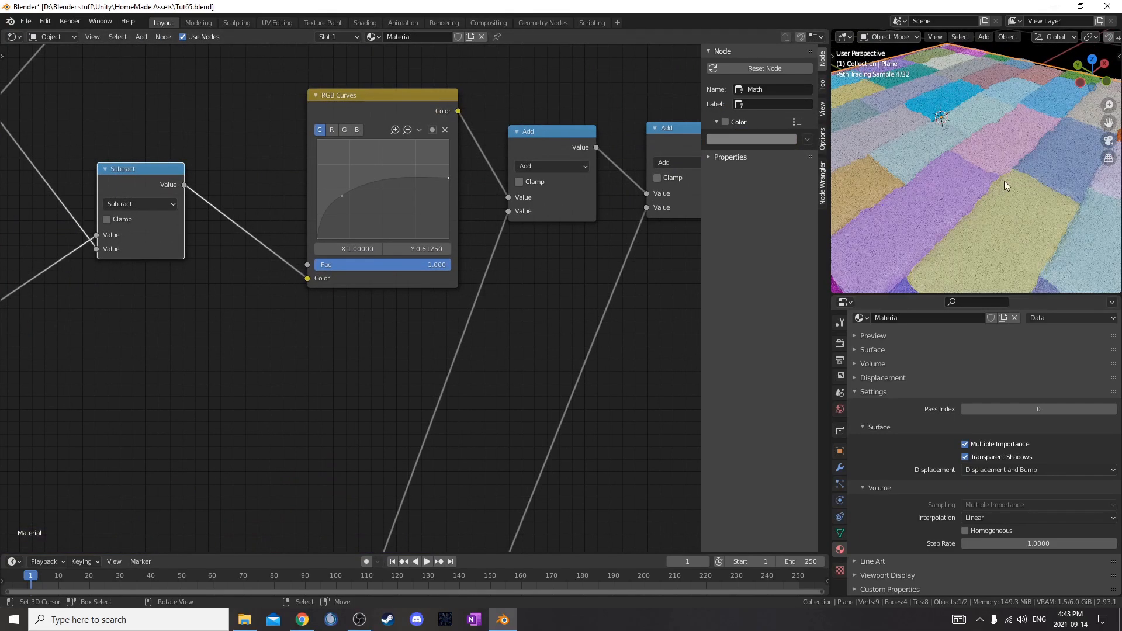
middle_click_drag(173, 318, 327, 259)
key("shift+a")
left_click(327, 259)
type("color")
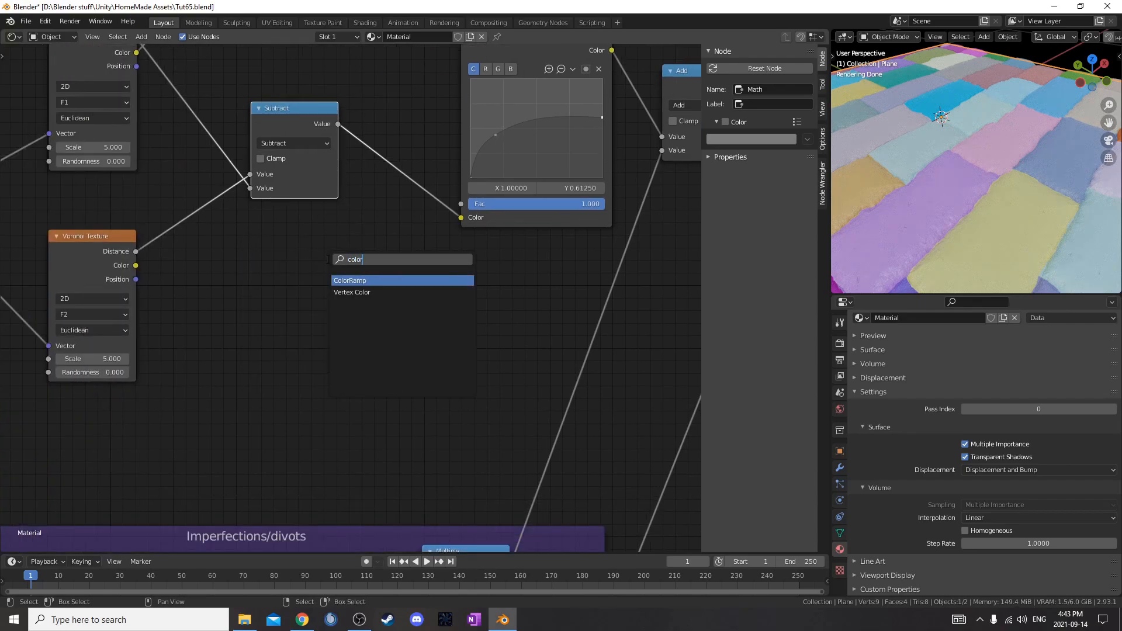
key("Return")
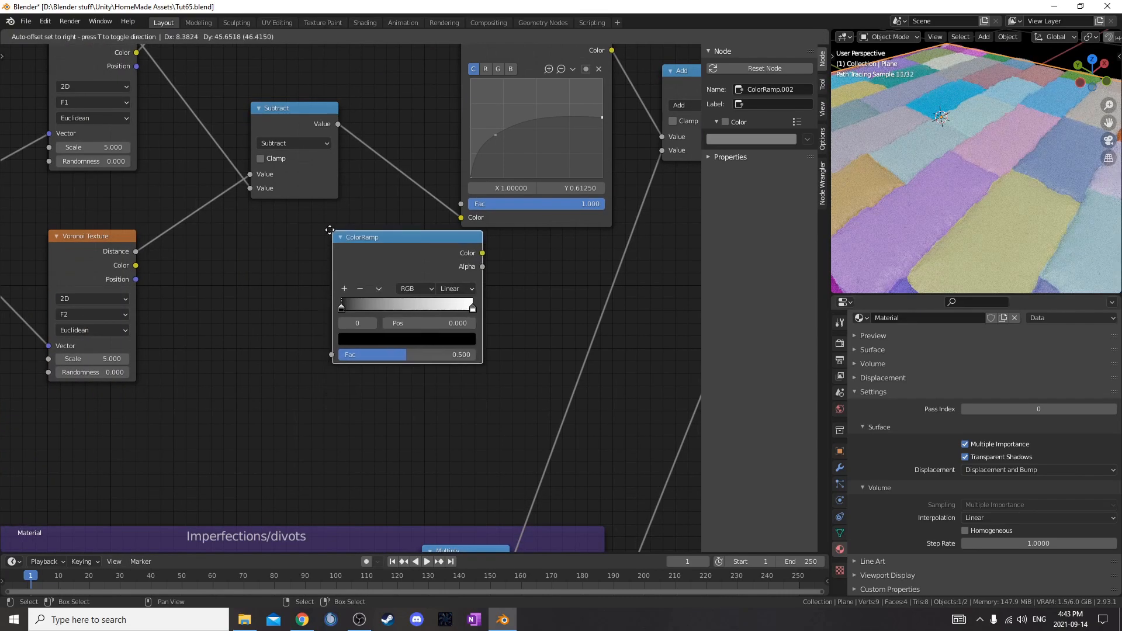
left_click(370, 186)
Set the black stop of the ColorRamp after the Subtract node to position 0.05.
scroll(421, 169, "down", 2)
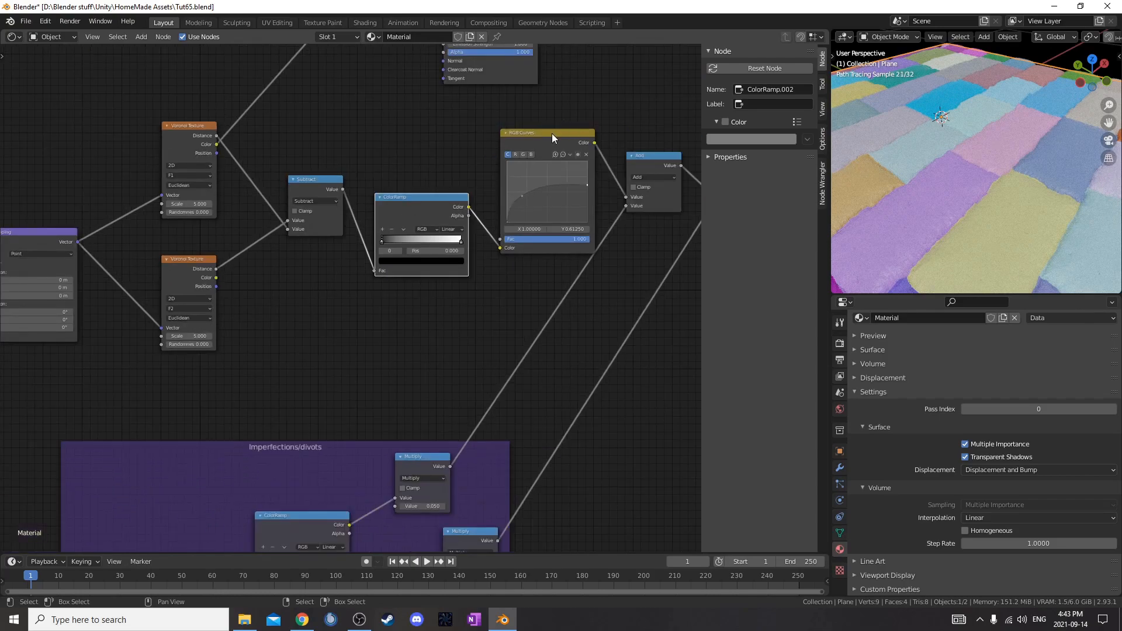
scroll(409, 265, "up", 4)
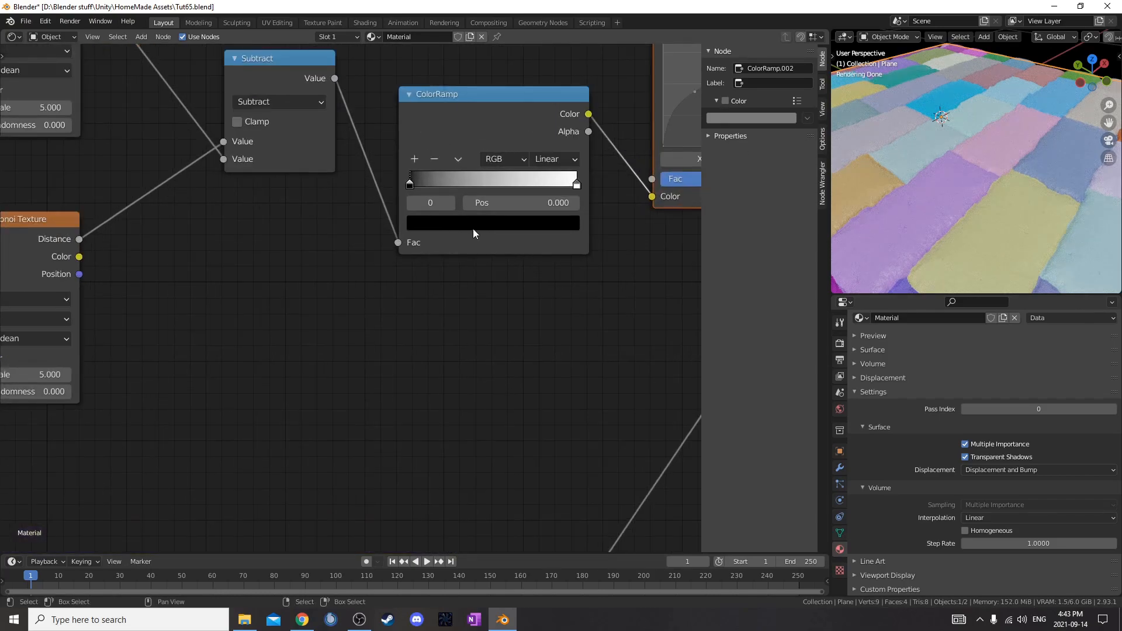
left_click(427, 250)
key("Return")
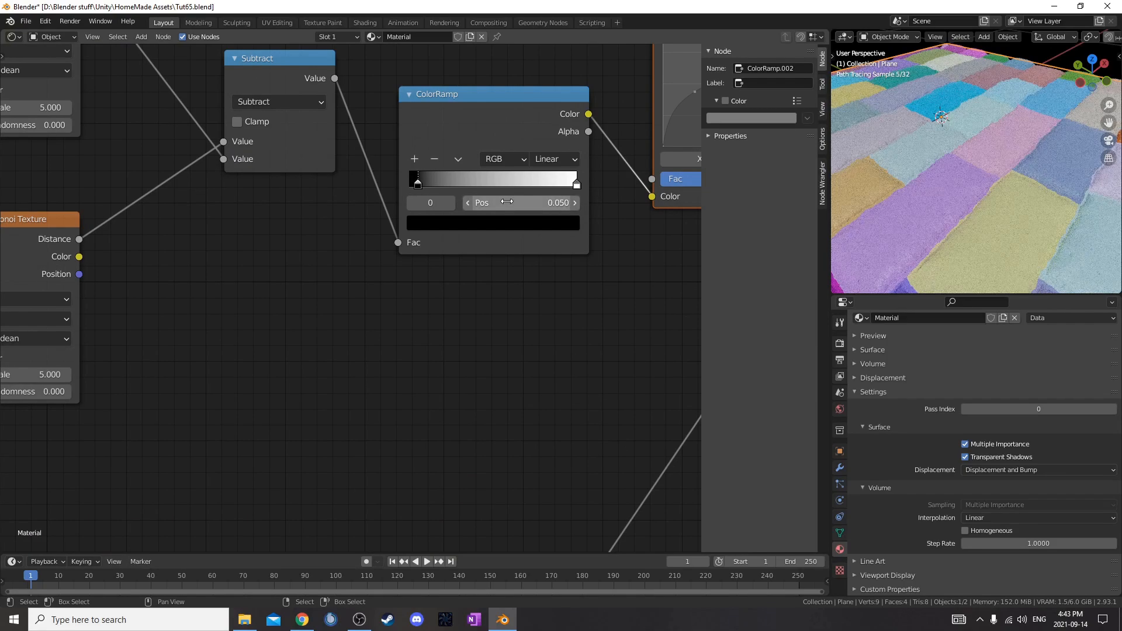
Set the white stop of the ColorRamp after the Subtract node to position 0.5 and save the file.
left_click(577, 183)
left_click(554, 203)
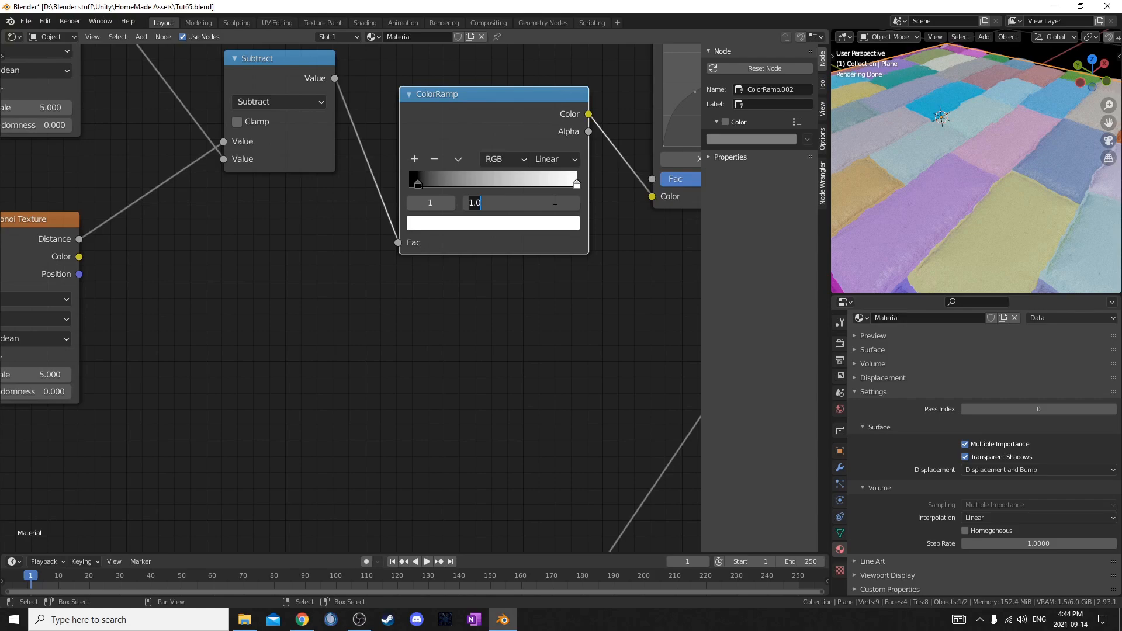
type(".5")
key("Return")
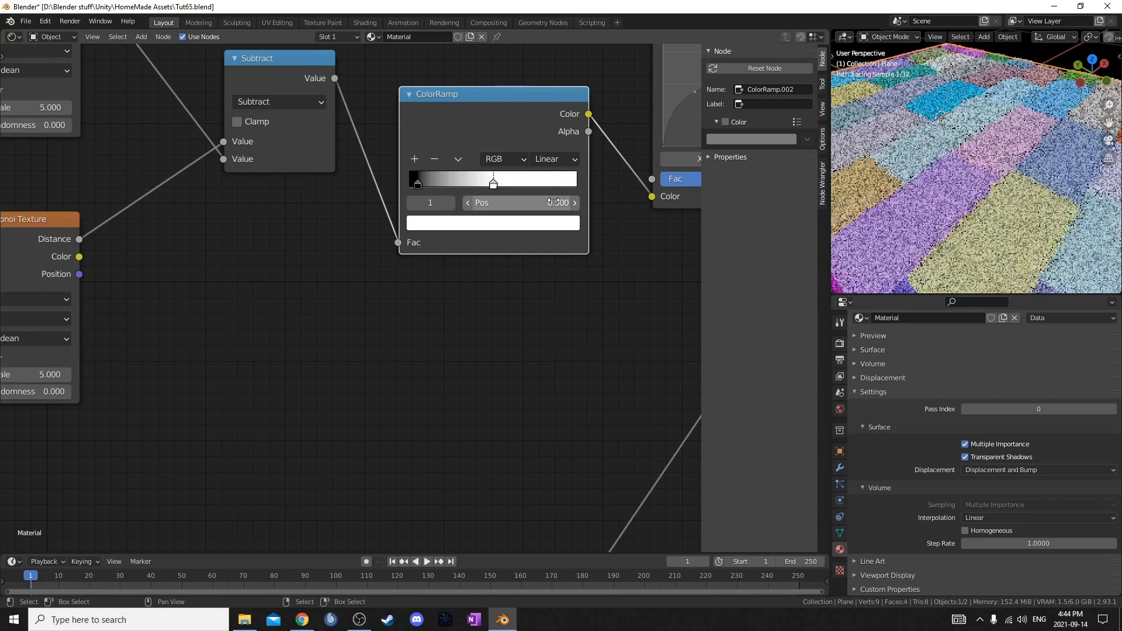
key("ctrl+s")
Duplicate the Principled BSDF node and place the copy above the original.
key("Home")
middle_click_drag(259, 335, 216, 401)
scroll(357, 259, "up", 5)
left_click(380, 237)
scroll(412, 272, "down", 5)
middle_click_drag(411, 273, 381, 338)
key("shift+d")
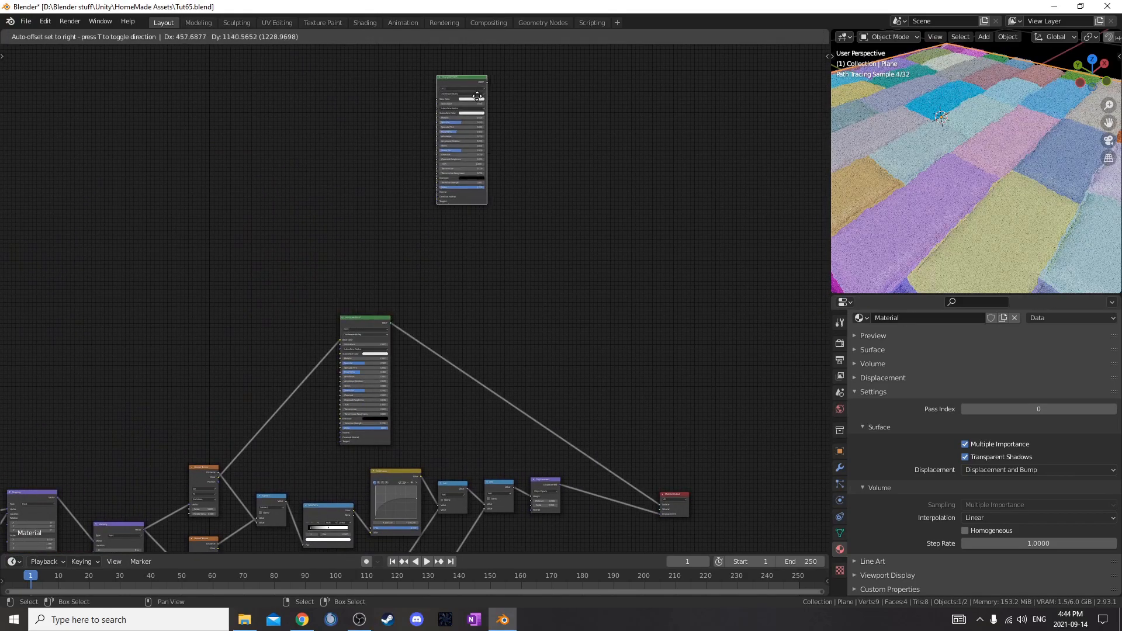
left_click(389, 177)
Combine the two Principled BSDF nodes with a Mix Shader feeding the Material Output, and move it away from them.
right_click_drag(390, 165, 385, 318, "ctrl+shift")
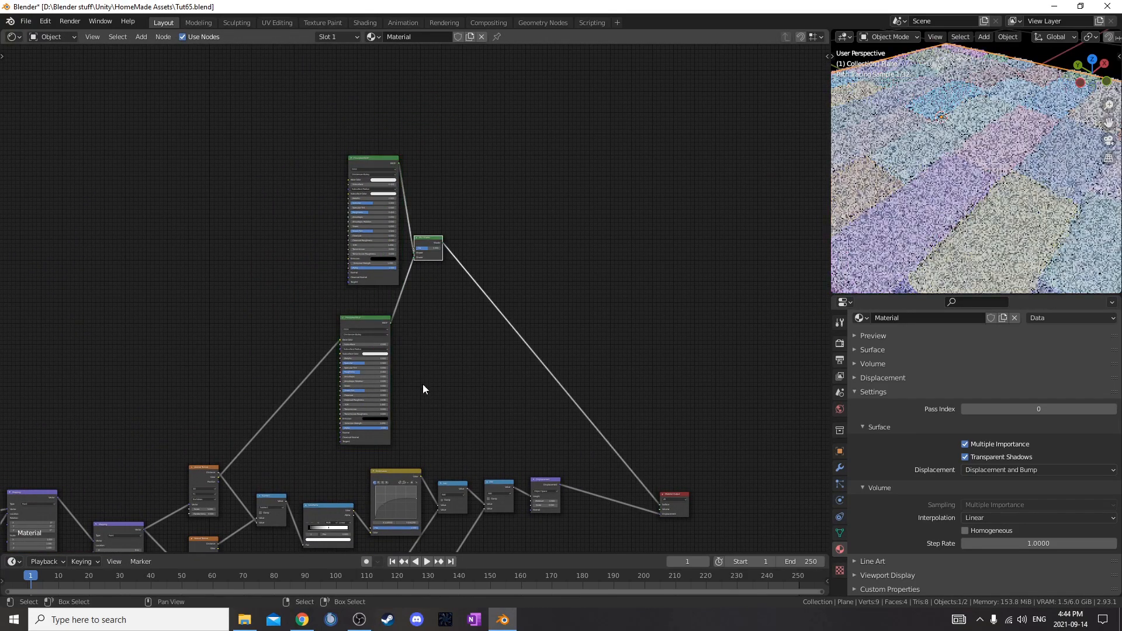
scroll(423, 384, "up", 2)
left_click_drag(478, 157, 527, 212)
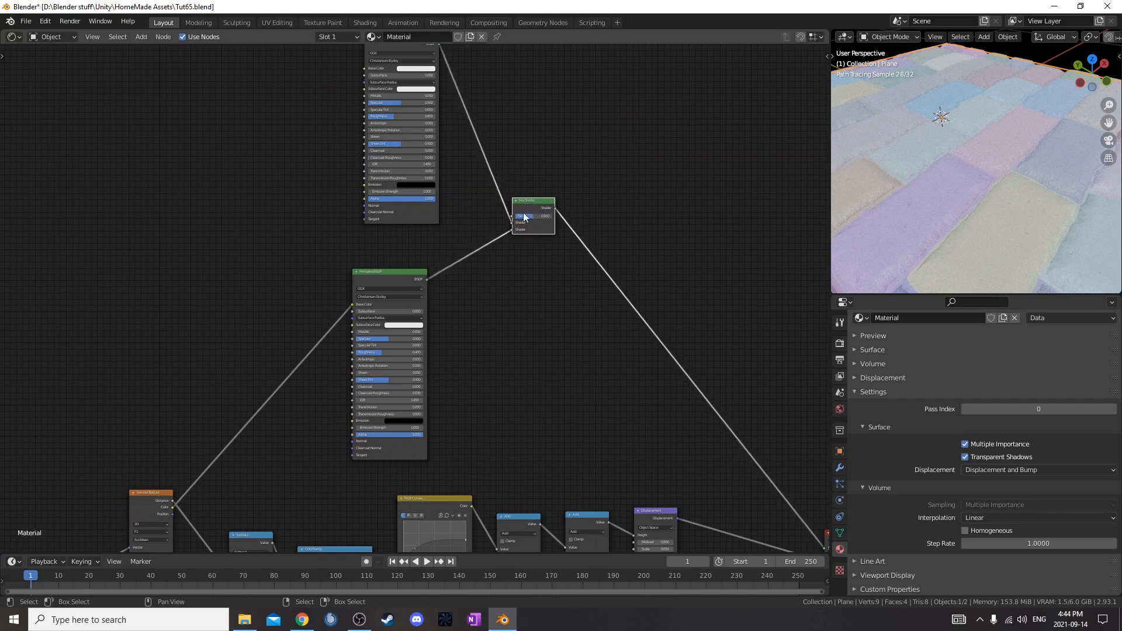
Duplicate the ColorRamp with its Subtract input kept, and connect the copy's Color to the Mix Shader's Fac.
scroll(453, 325, "down", 3)
middle_click_drag(452, 325, 470, 229)
scroll(476, 223, "up", 5)
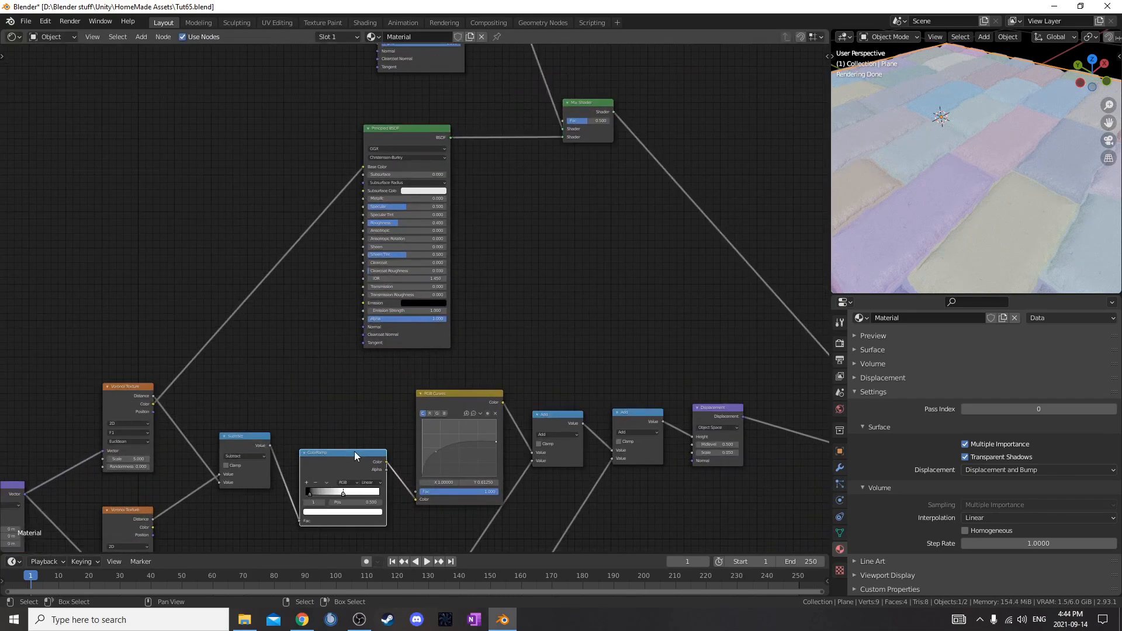
left_click(355, 453)
key("shift+d")
left_click(576, 134)
middle_click_drag(558, 220, 489, 346)
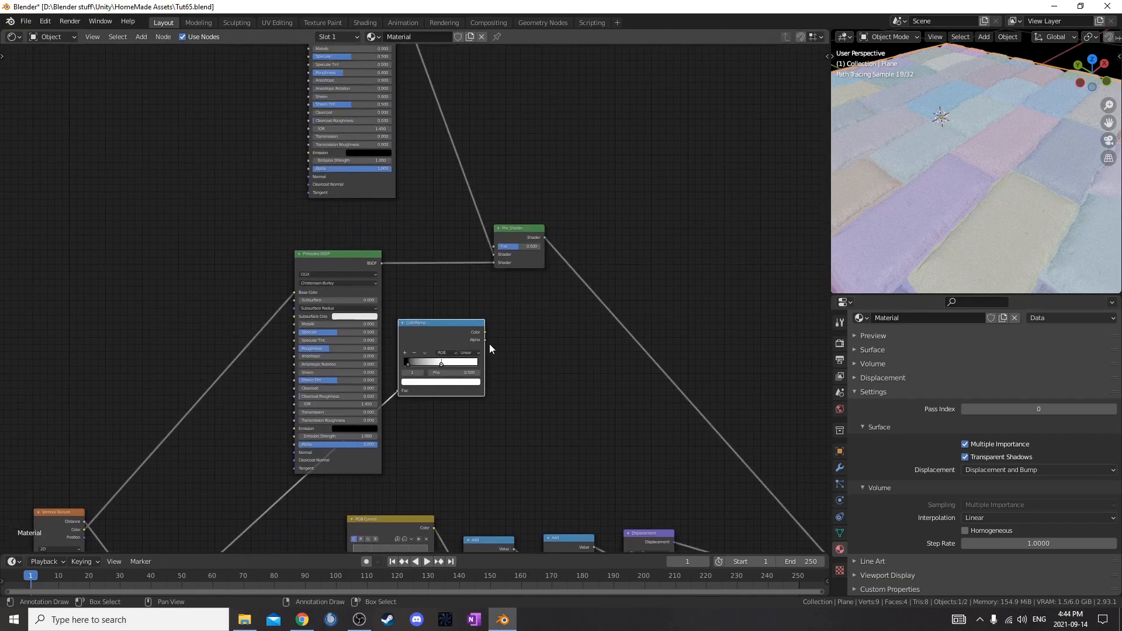
left_click_drag(485, 332, 589, 220)
Darken the Base Color of the duplicated upper Principled BSDF to a near-black grey for the gaps between bricks.
scroll(571, 255, "up", 1)
middle_click_drag(340, 138, 399, 223)
scroll(399, 120, "down", 1)
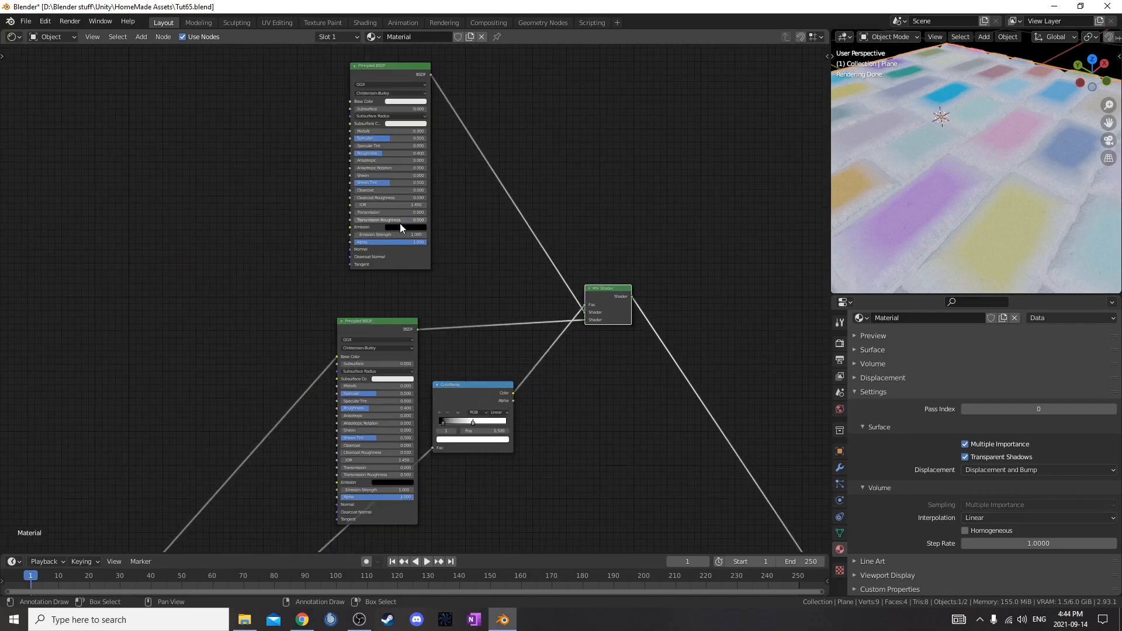
left_click(403, 103)
scroll(408, 154, "down", 18)
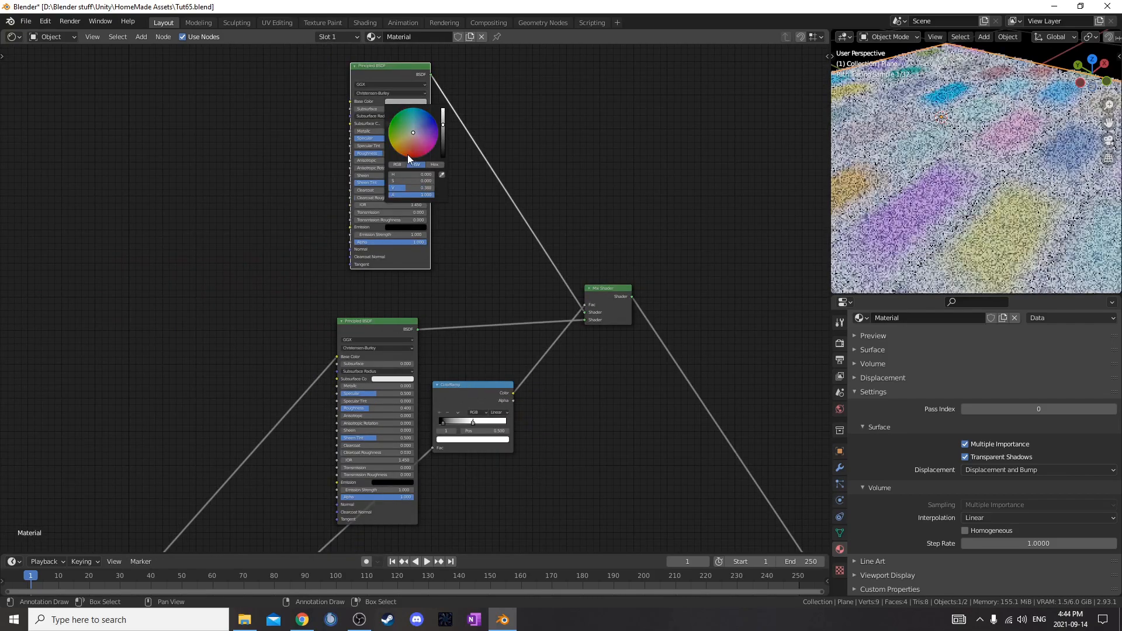
middle_click_drag(516, 378, 420, 300)
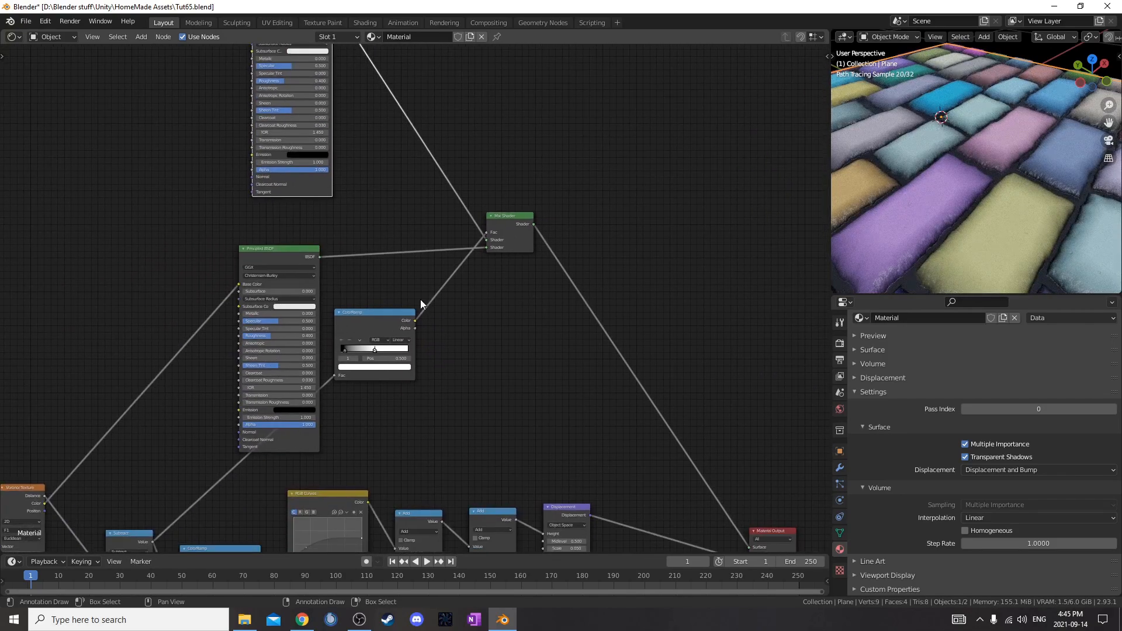
Set the stops of the ColorRamp driving the Mix Shader to position 0.09 for black and 0.12 for white.
scroll(419, 300, "up", 2)
scroll(293, 453, "up", 3)
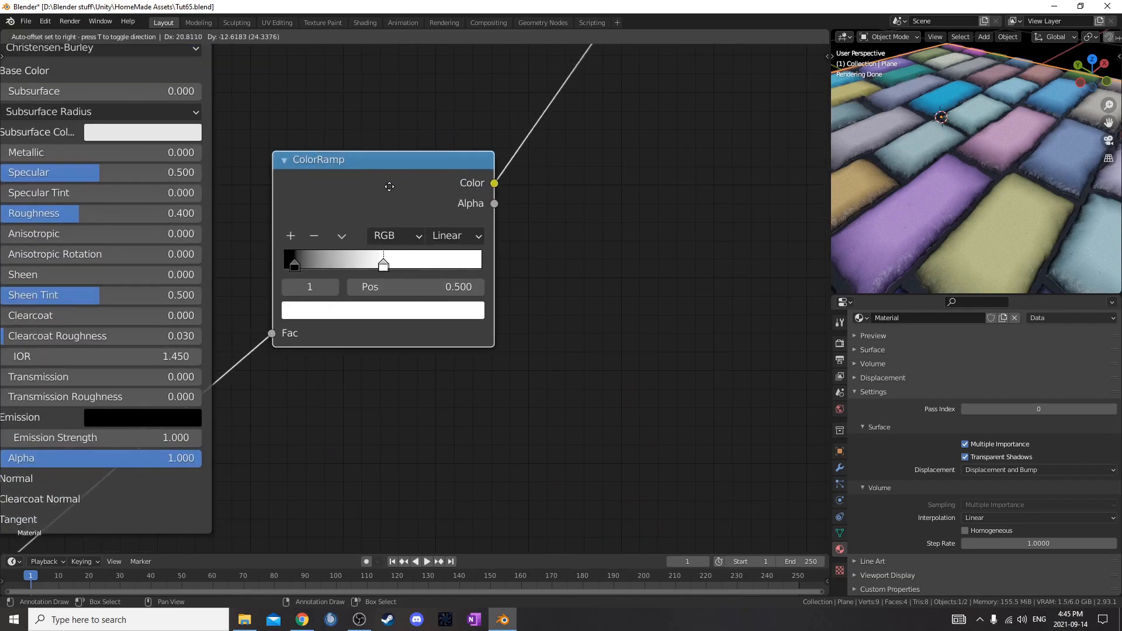
scroll(436, 257, "up", 1)
left_click(329, 282)
left_click(438, 299)
type(".0")
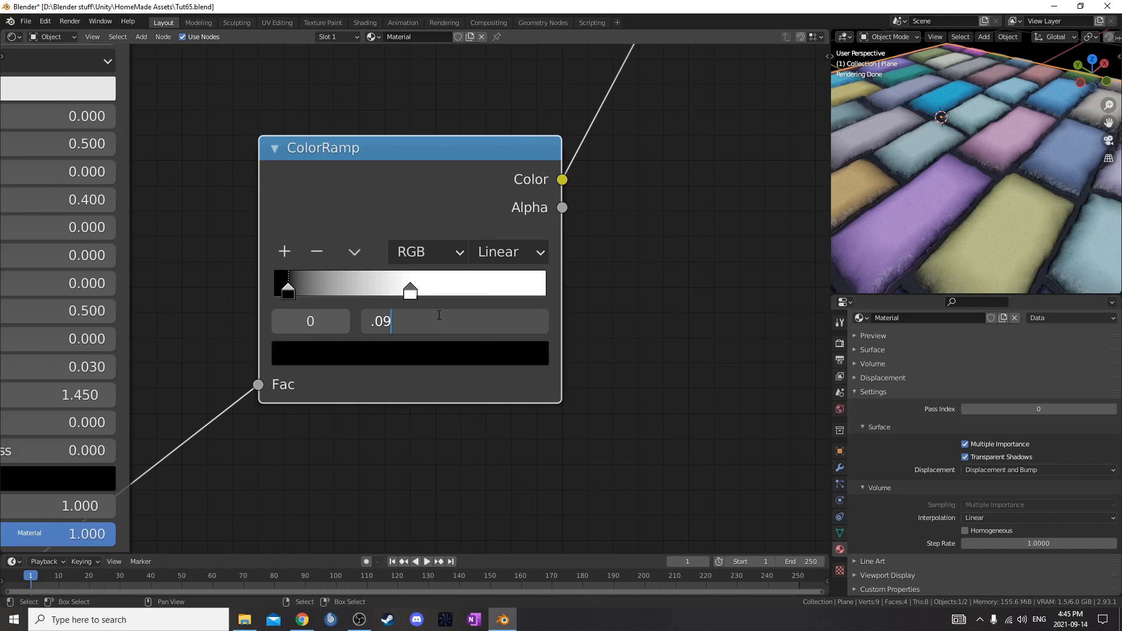
type("9")
key("Return")
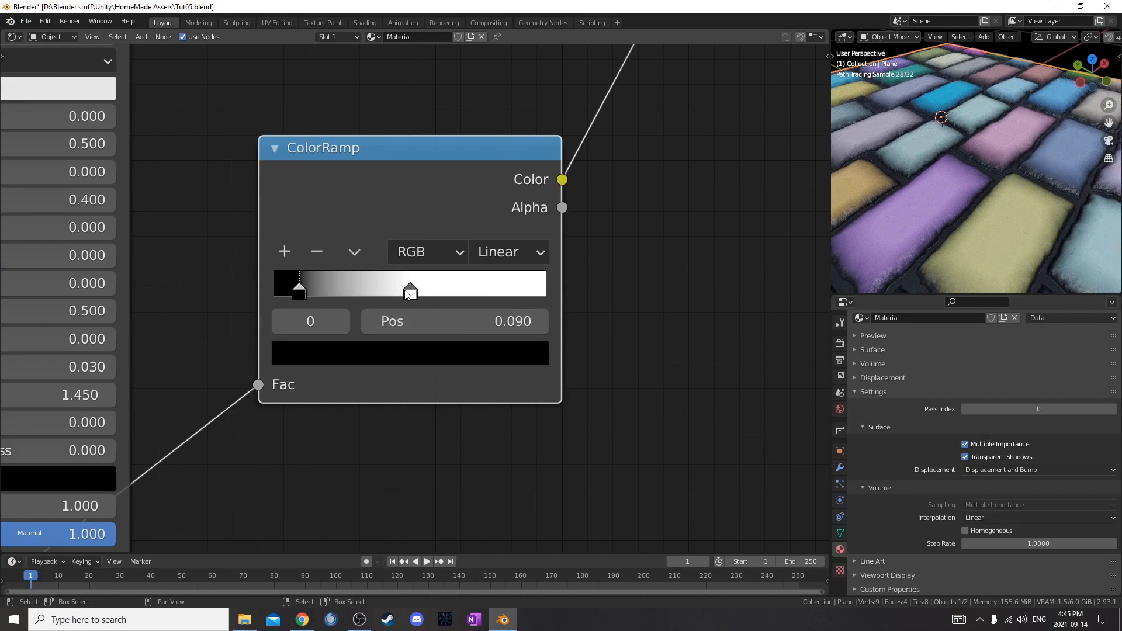
left_click(409, 291)
left_click(439, 317)
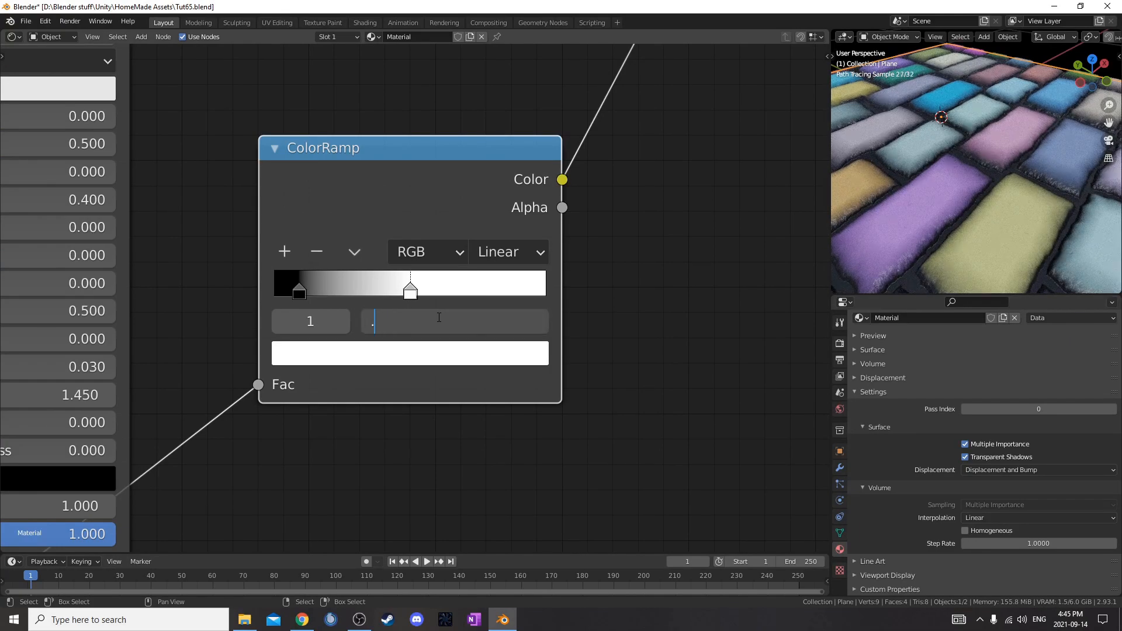
type(".12")
key("Return")
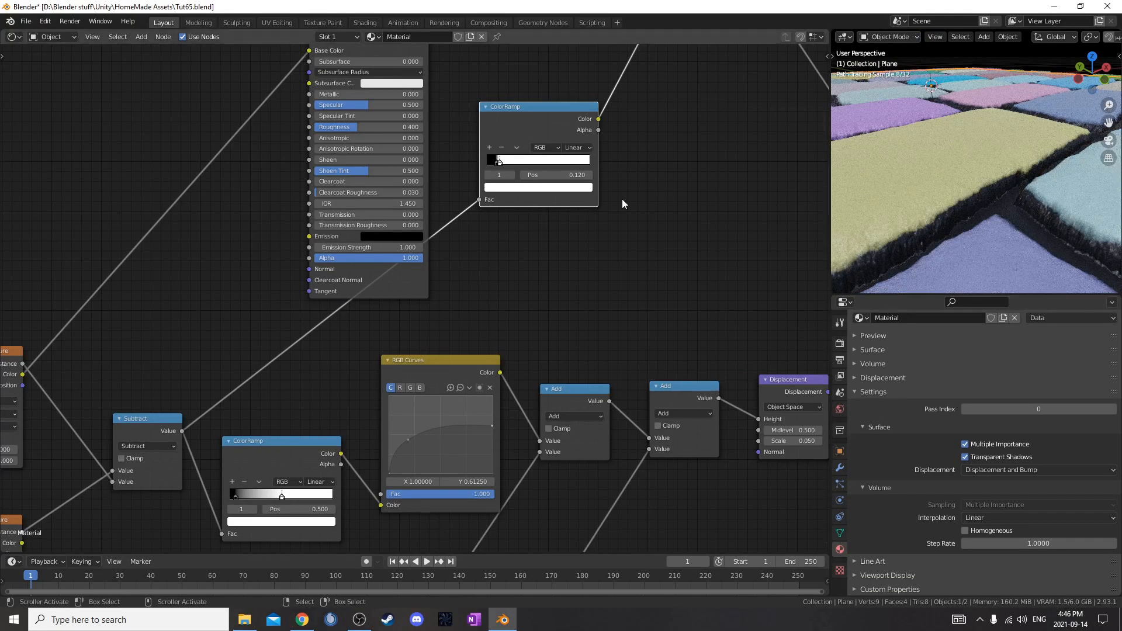
Set the black stop of the ColorRamp driving the Mix Shader to position 0.035.
scroll(656, 198, "up", 2)
middle_click_drag(598, 153, 534, 252)
scroll(534, 253, "up", 2)
left_click(507, 177)
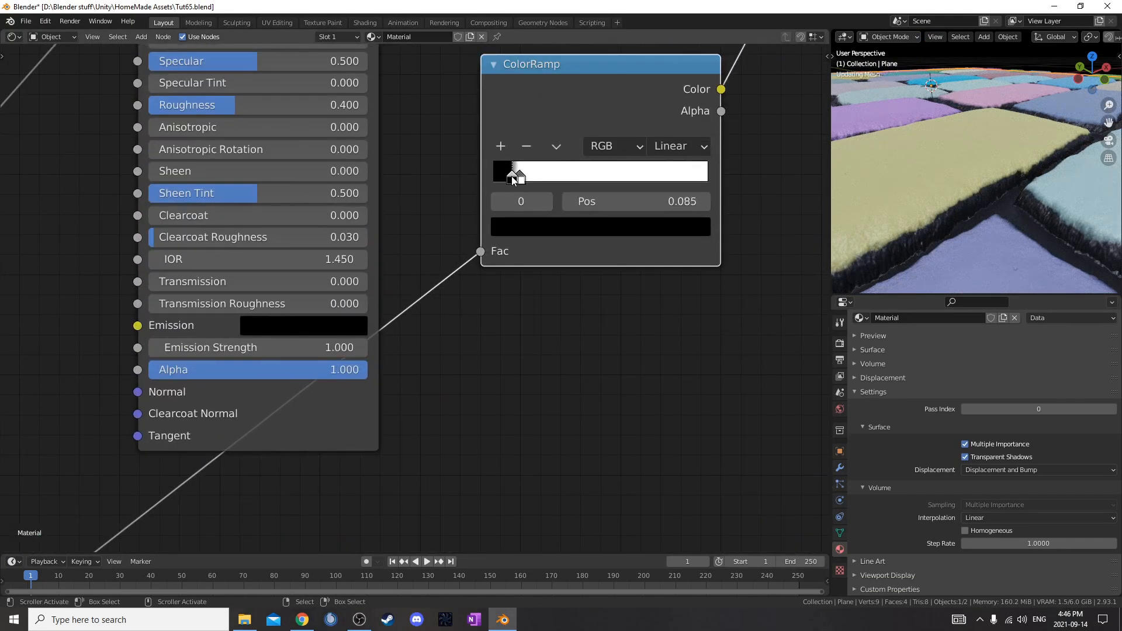
left_click_drag(506, 177, 500, 176)
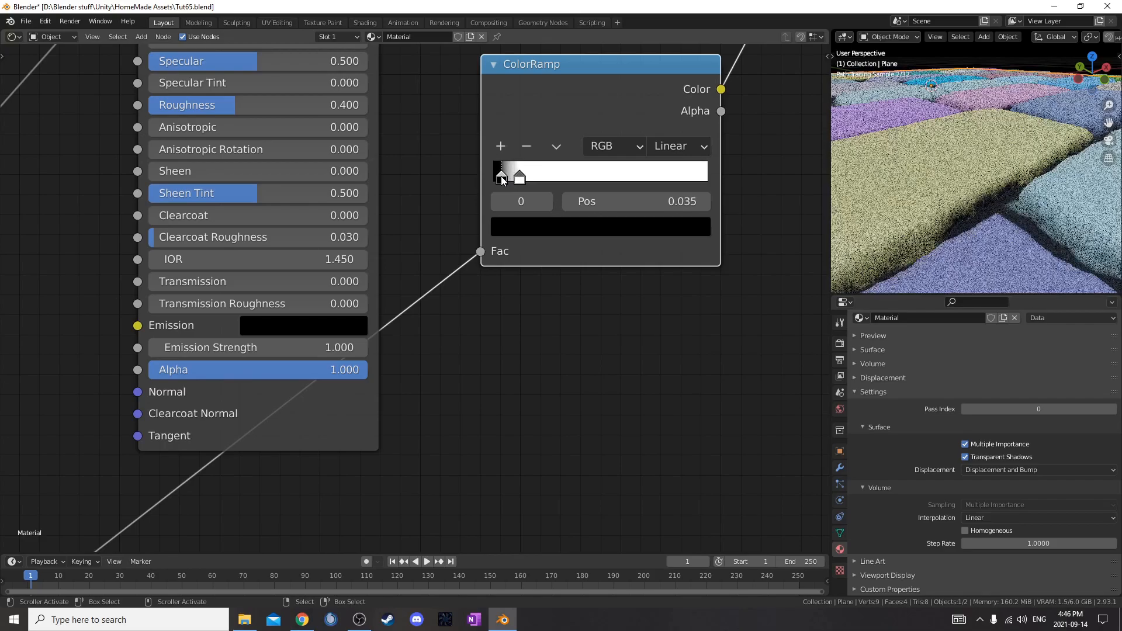
left_click(623, 198)
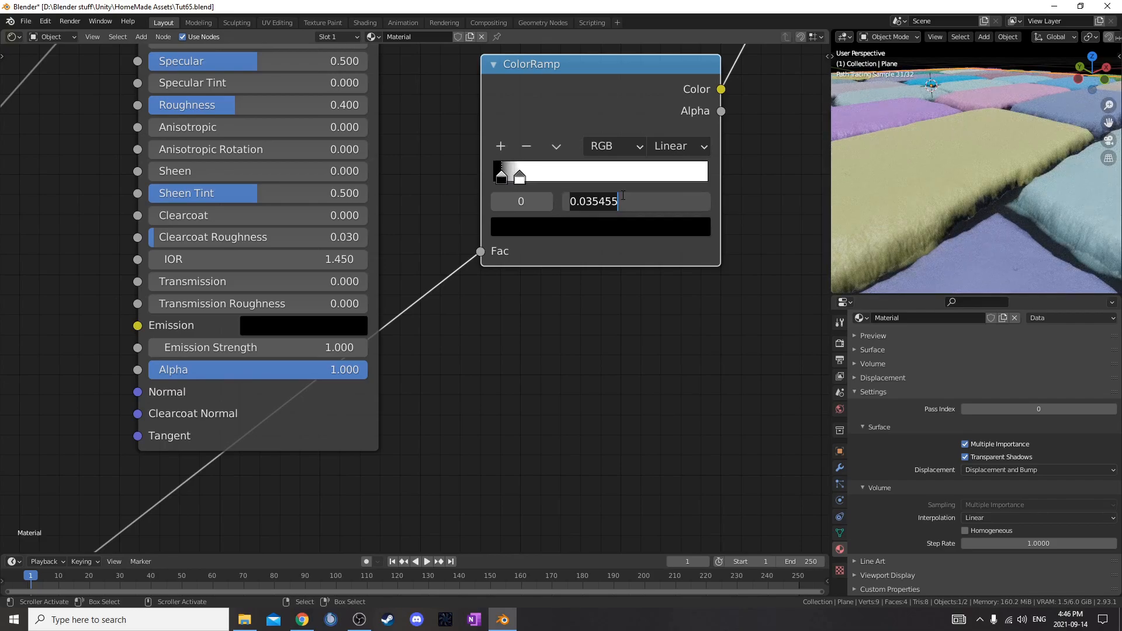
type(".035")
key("Return")
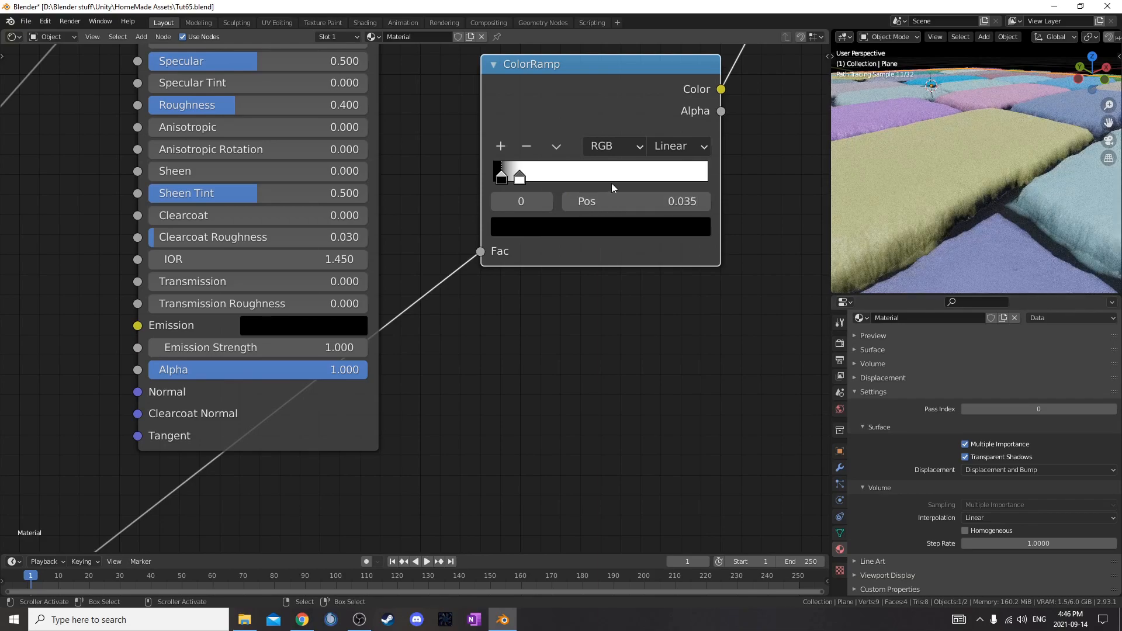
Set the white stop of the ColorRamp driving the Mix Shader to position 0.08.
left_click(520, 176)
left_click(622, 201)
type("0.12")
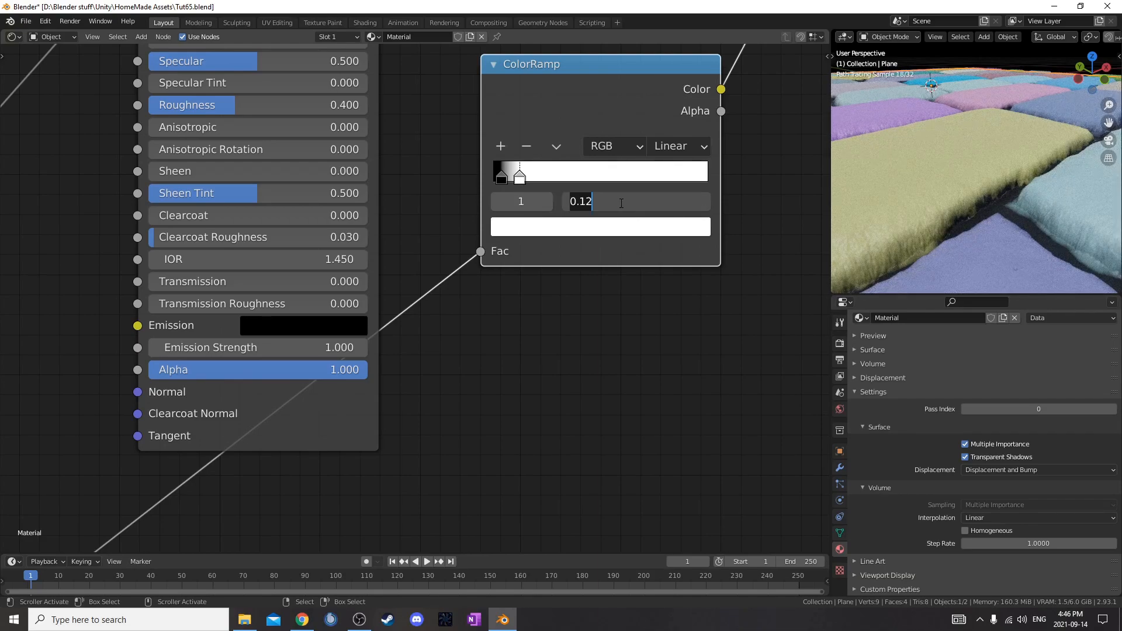
left_click(519, 175)
left_click_drag(520, 176, 509, 173)
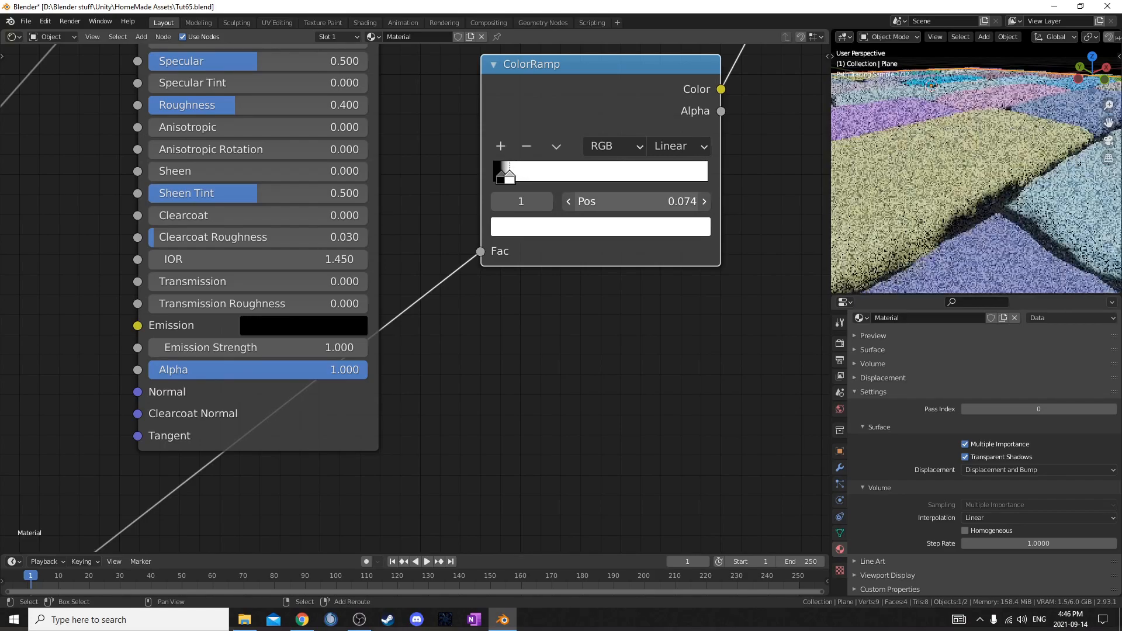
middle_click_drag(959, 116, 961, 150)
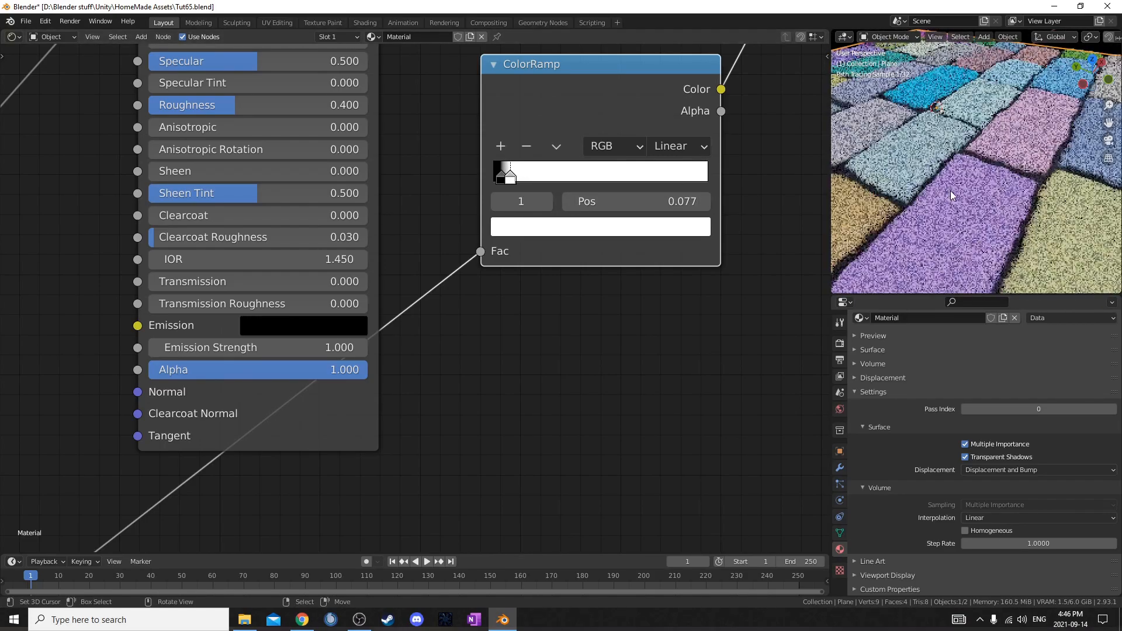
middle_click_drag(961, 224, 986, 204)
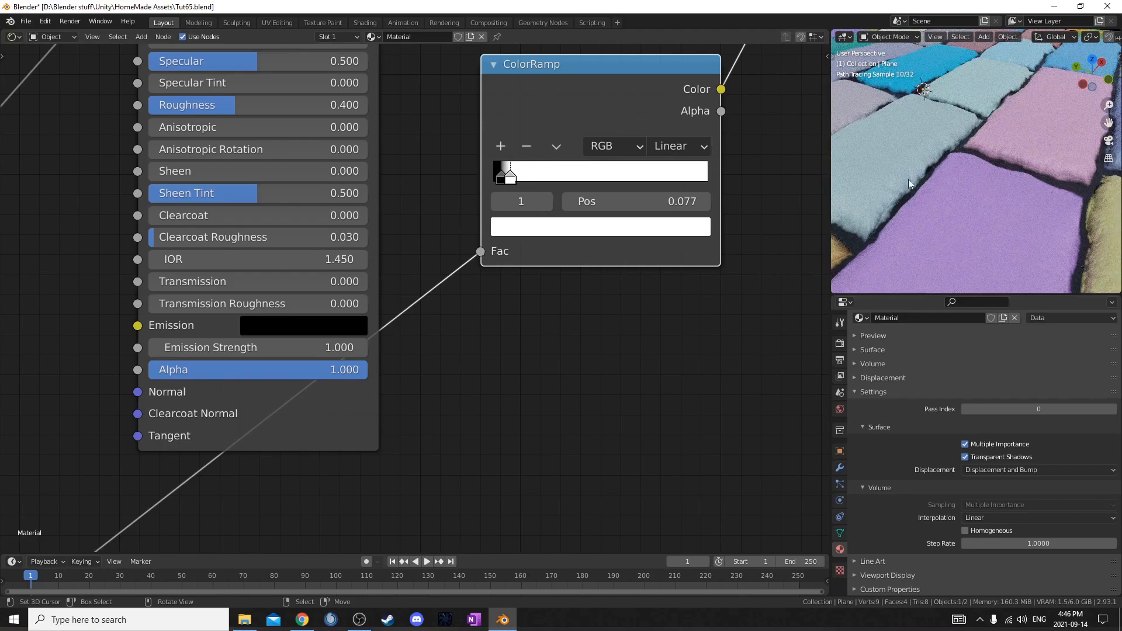
left_click(674, 207)
type("0.08")
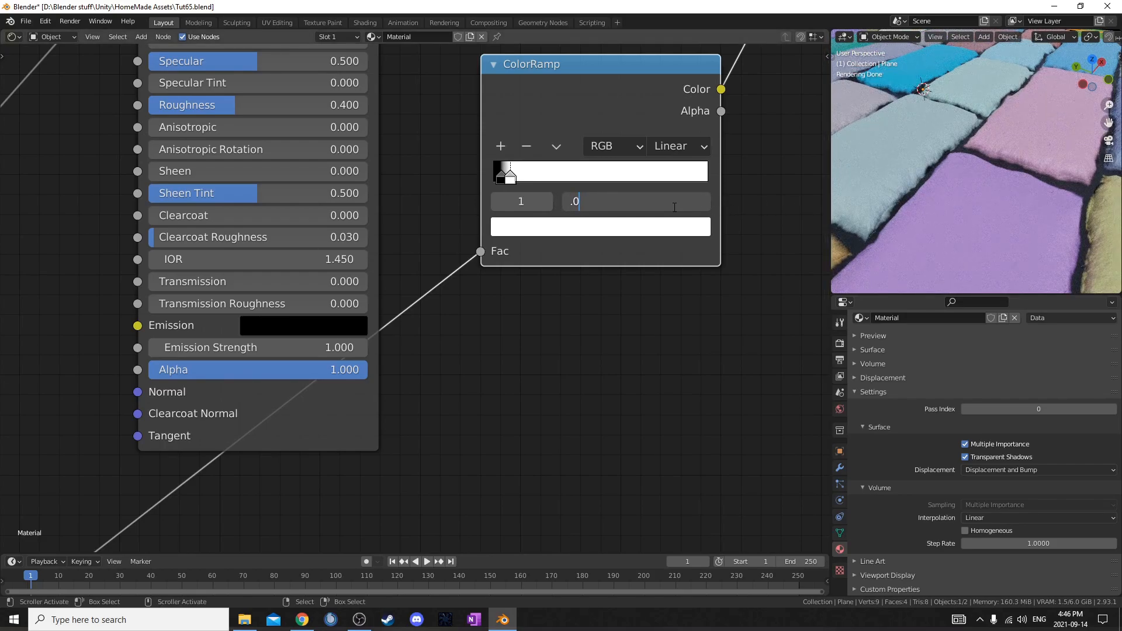
key("Return")
Add a ColorRamp on the link from the F1 Voronoi Texture's Color to the lower Principled BSDF's Base Color.
middle_click_drag(1054, 170, 1062, 229)
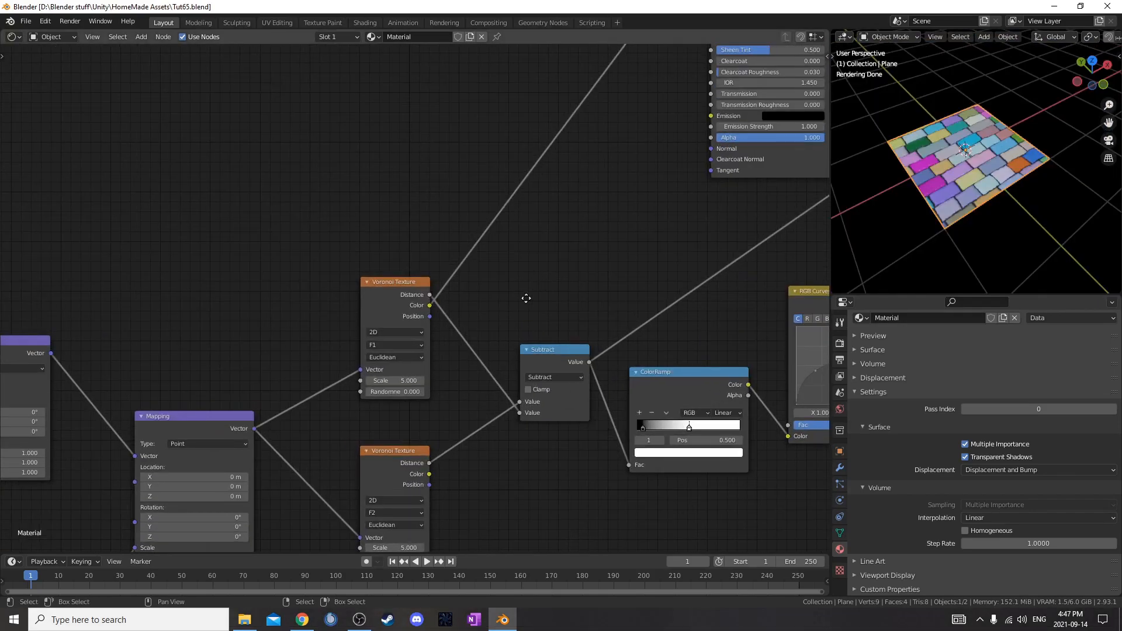
middle_click_drag(526, 223, 465, 300)
key("shift+a")
left_click(533, 272)
type("ramp")
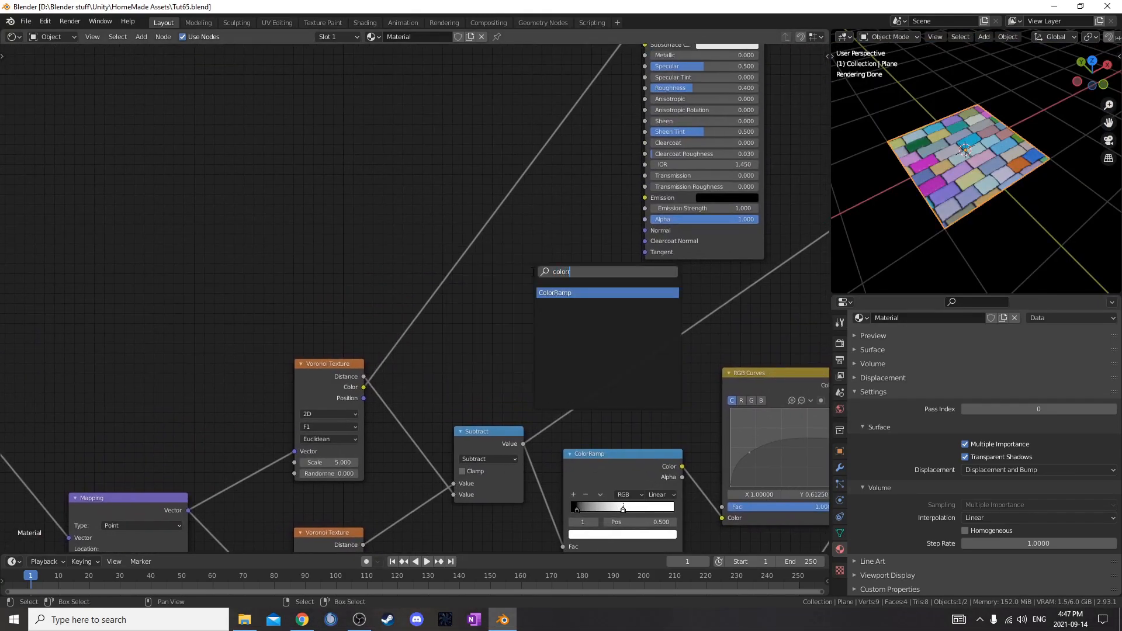
key("Return")
left_click(431, 137)
middle_click_drag(616, 170, 566, 363)
left_click_drag(444, 366, 436, 195)
Move the white stop of the Base Color ColorRamp to position 0.782 and color it brown with hue 0.082 and saturation 0.5.
scroll(443, 249, "up", 2)
left_click_drag(545, 197, 511, 198)
scroll(394, 231, "up", 2)
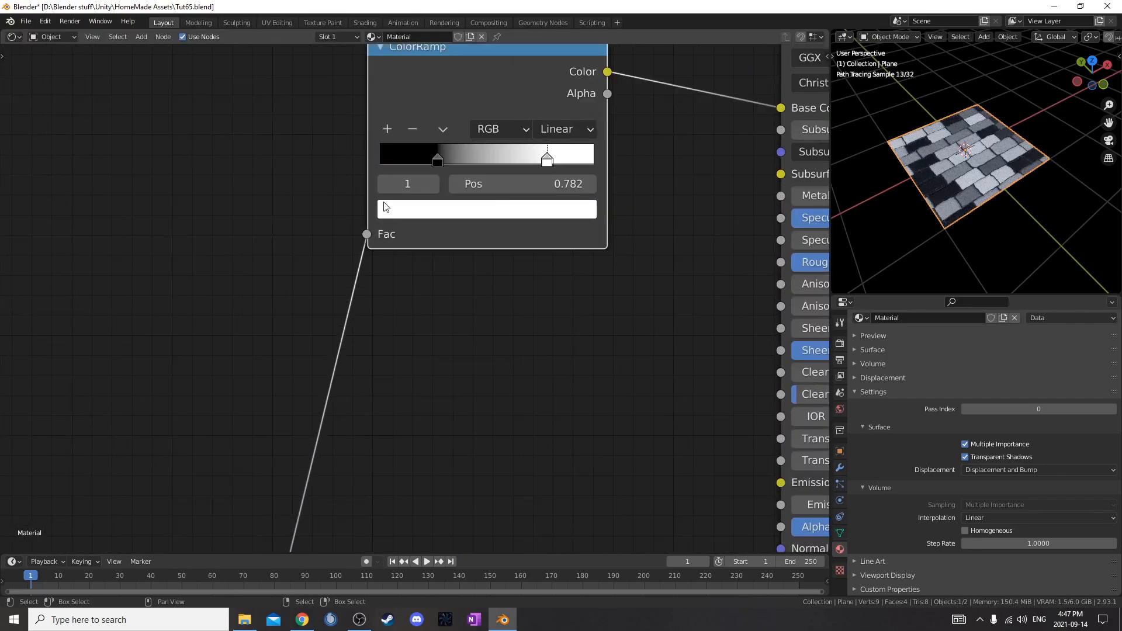
left_click(446, 210)
left_click_drag(444, 312, 458, 317)
scroll(458, 317, "down", 5)
left_click(455, 208)
left_click_drag(455, 311, 451, 321)
scroll(451, 317, "down", 5)
scroll(451, 317, "up", 4)
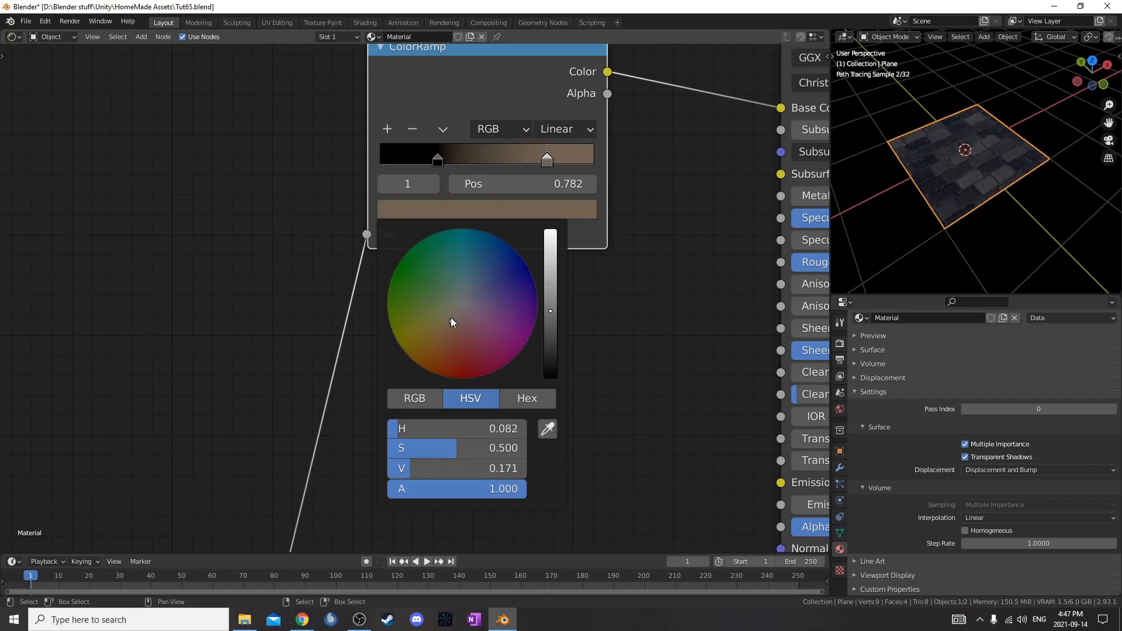
Lighten the black stop of the Base Color ColorRamp to dark grey and move it closer to the ramp's start.
left_click(436, 160)
left_click(451, 207)
scroll(452, 300, "up", 3)
left_click_drag(442, 159, 408, 149)
Add a middle stop darkened to near black at position 0.445, and move the dark grey stop to position 0.136.
left_click(387, 128)
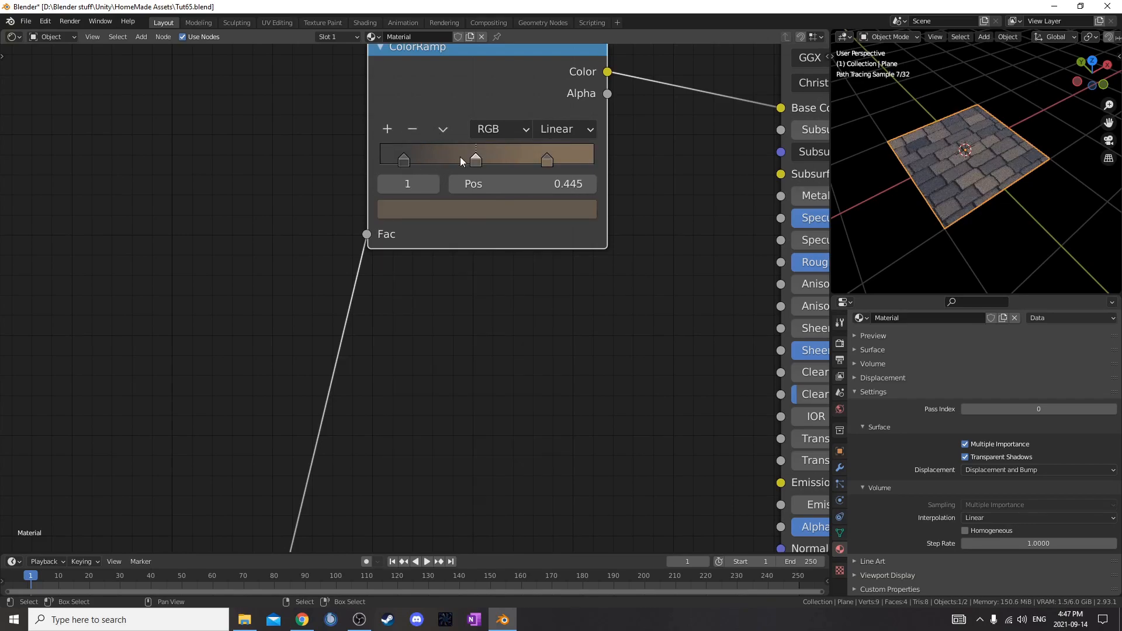
left_click(480, 221)
scroll(476, 297, "down", 6)
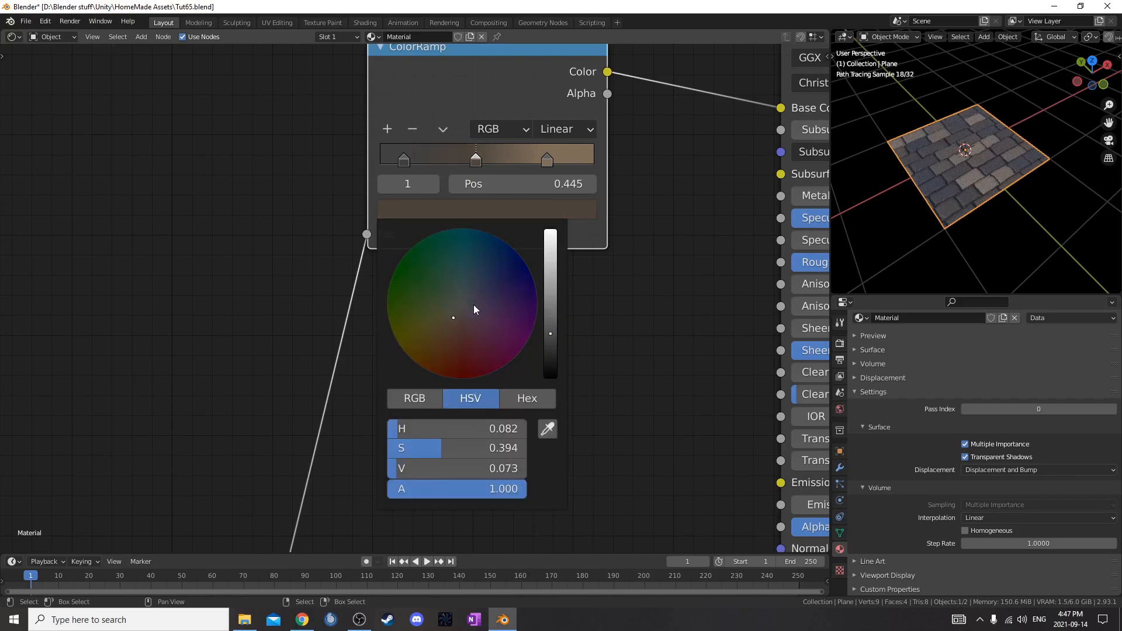
left_click_drag(404, 163, 411, 159)
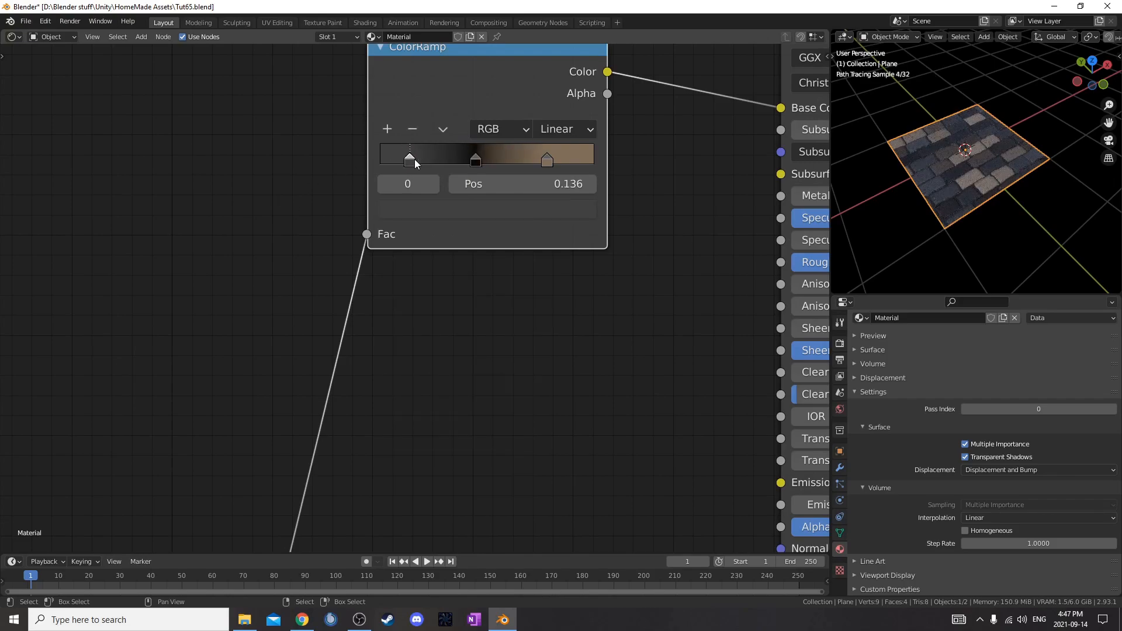
scroll(971, 187, "up", 3)
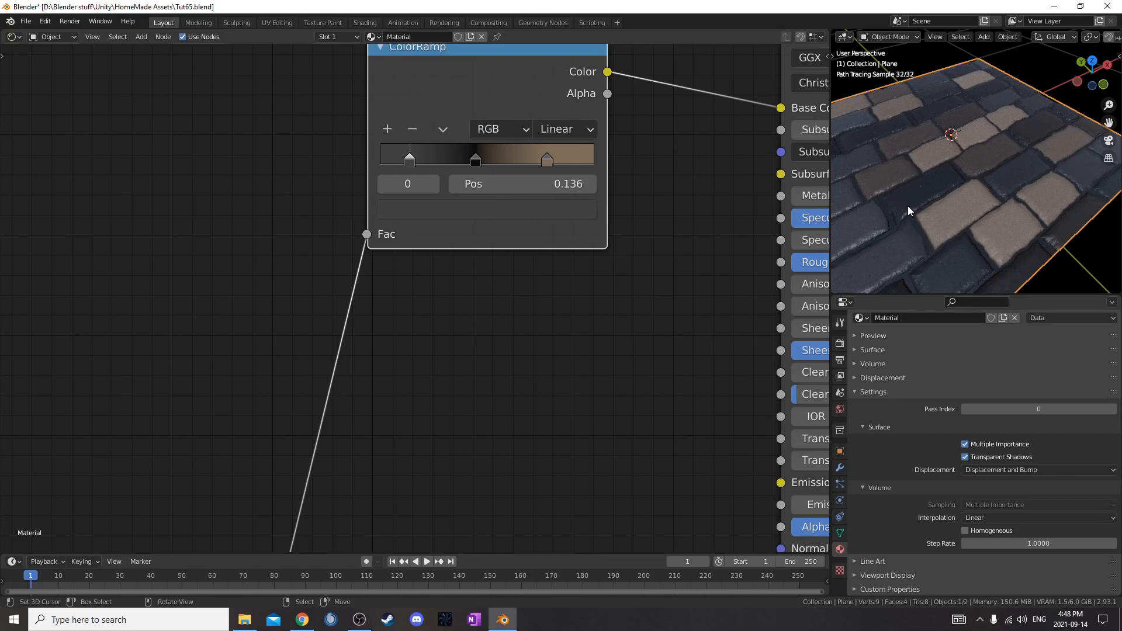
Duplicate the first Noise Texture with its vector link kept, and place the copy in the empty area above the node tree.
scroll(177, 433, "down", 7)
left_click(106, 350)
middle_click_drag(233, 312, 347, 349)
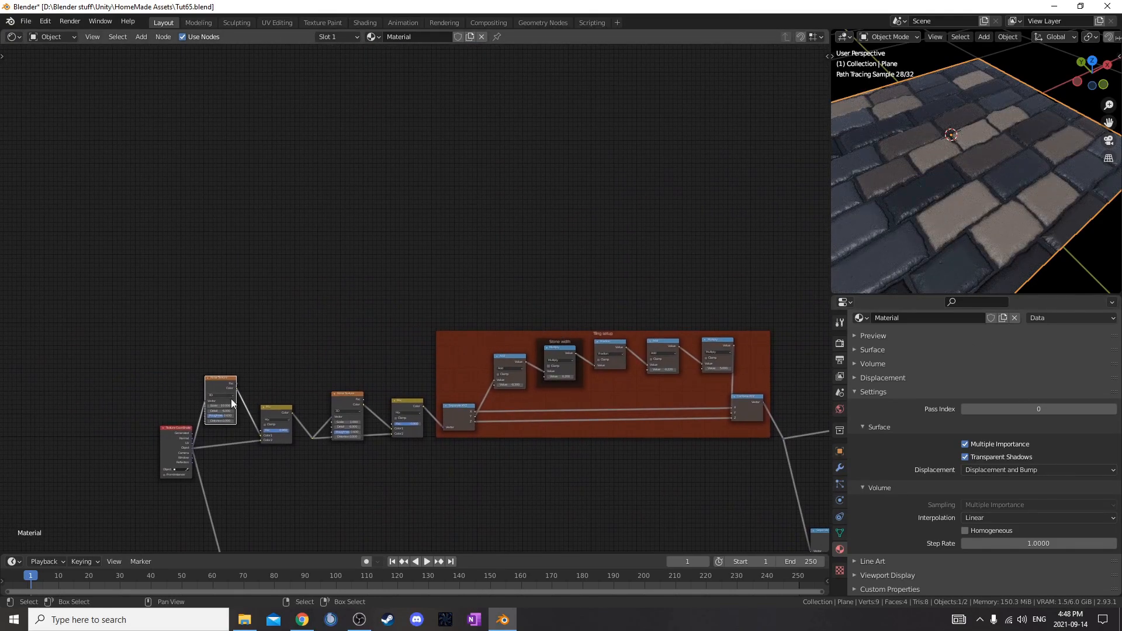
key("ctrl+shift+d")
left_click(358, 110)
scroll(536, 174, "up", 9)
middle_click_drag(398, 93, 437, 416)
Set the copied Noise Texture's scale to 40, detail to 6 and roughness to 0.7.
scroll(437, 416, "up", 8)
left_click(450, 309)
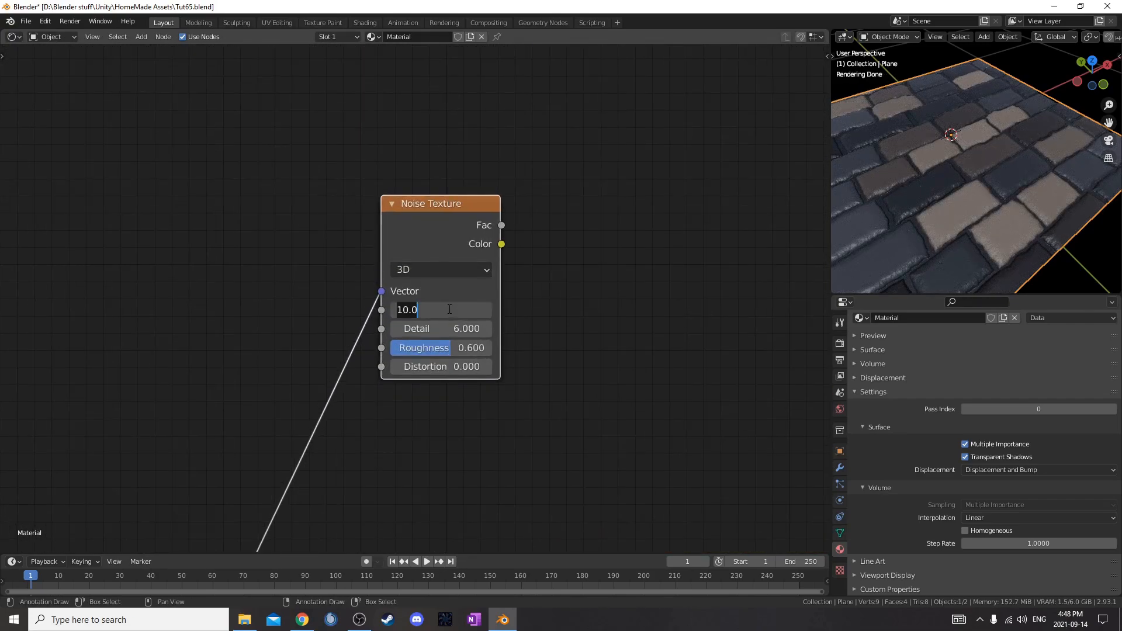
type("40")
key("Tab")
type("6")
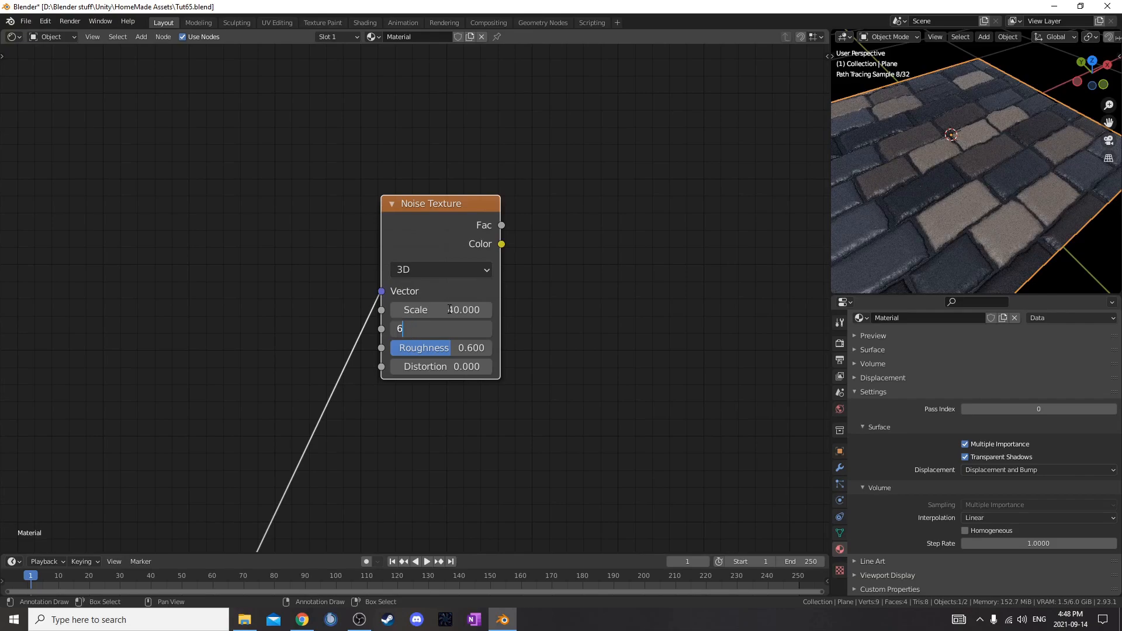
key("Tab")
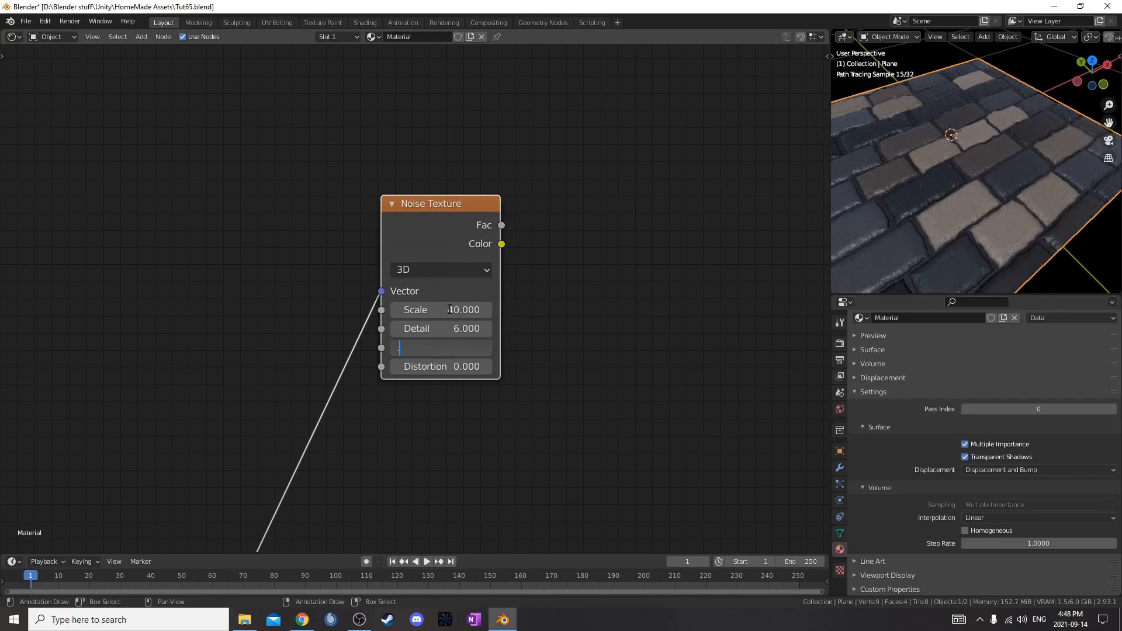
type(".7")
key("Return")
scroll(444, 339, "down", 3)
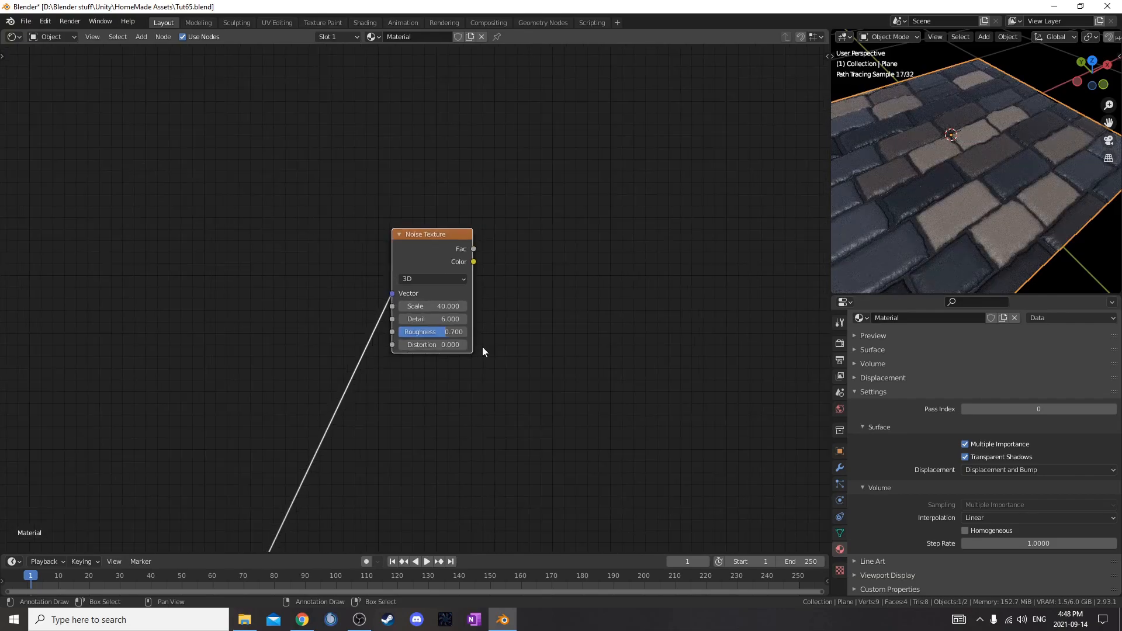
Preview the copied Noise Texture, insert a Bump node on its output link, and feed the noise's Fac into the Bump's Height input.
left_click(319, 232, "ctrl+shift")
key("shift+a")
type("bump")
key("Return")
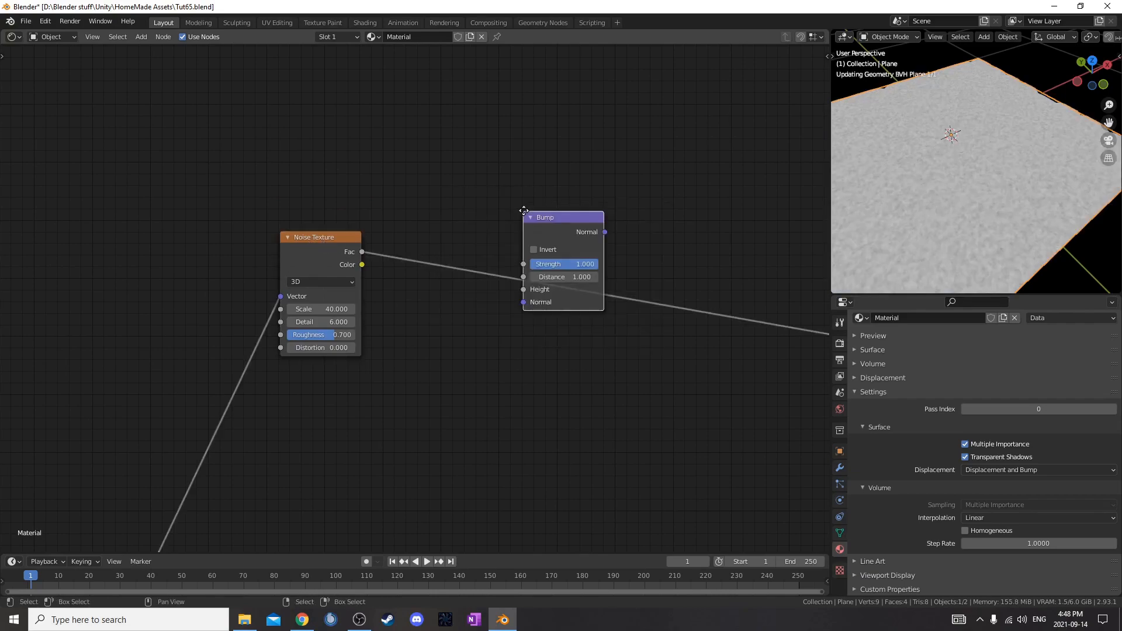
left_click(522, 196)
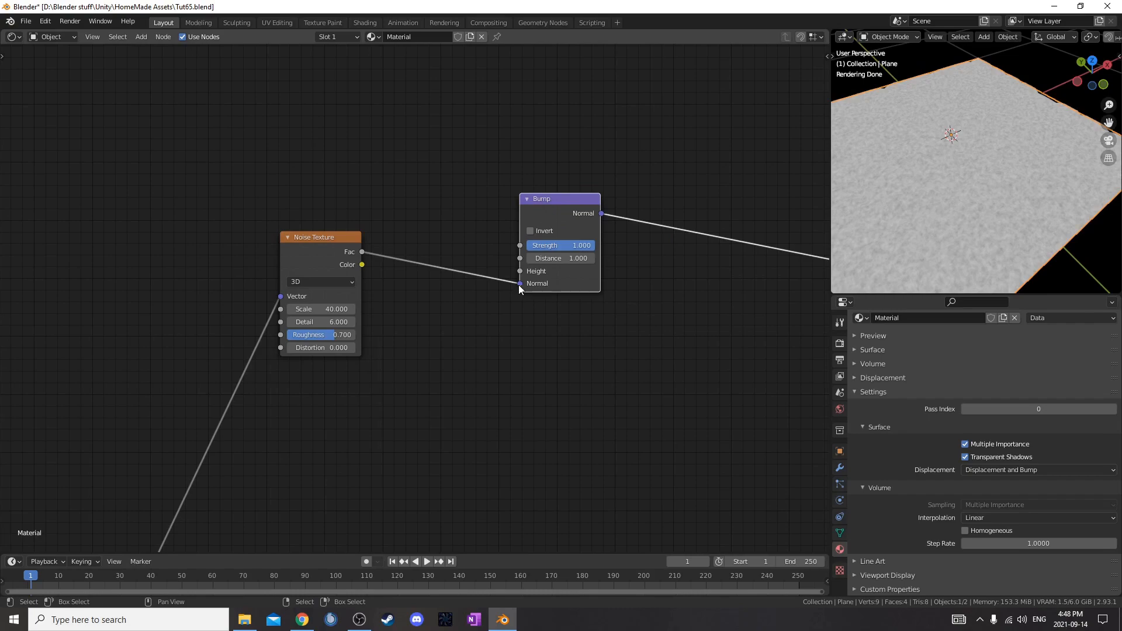
left_click_drag(520, 283, 520, 272)
Move the copied Noise Texture and its Bump node toward the shader nodes, and tidy the long vector link with a reroute.
scroll(526, 281, "down", 3)
middle_click_drag(601, 306, 338, 303)
scroll(400, 287, "down", 2)
left_click_drag(225, 275, 578, 259)
scroll(425, 306, "down", 2)
left_click_drag(244, 294, 539, 284)
right_click_drag(459, 405, 459, 405, "shift")
left_click_drag(358, 346, 213, 299)
left_click_drag(96, 437, 170, 492)
key("g")
left_click(139, 480)
Set the Bump node's strength to 0.4.
scroll(510, 352, "up", 5)
middle_click_drag(511, 352, 423, 293)
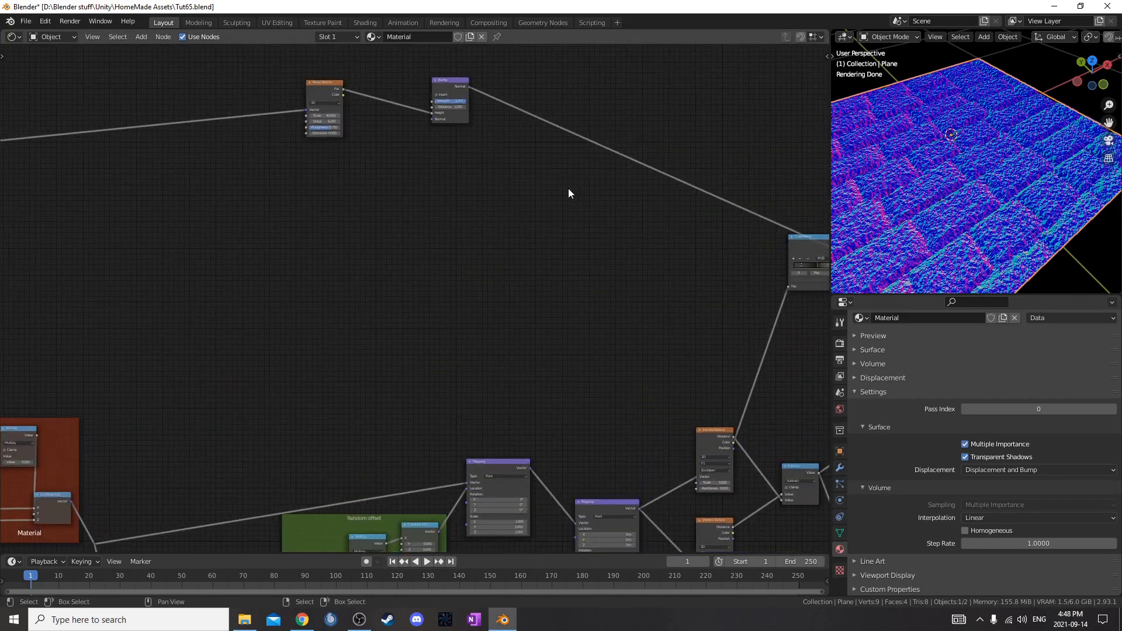
middle_click_drag(576, 193, 472, 454)
scroll(453, 409, "up", 5)
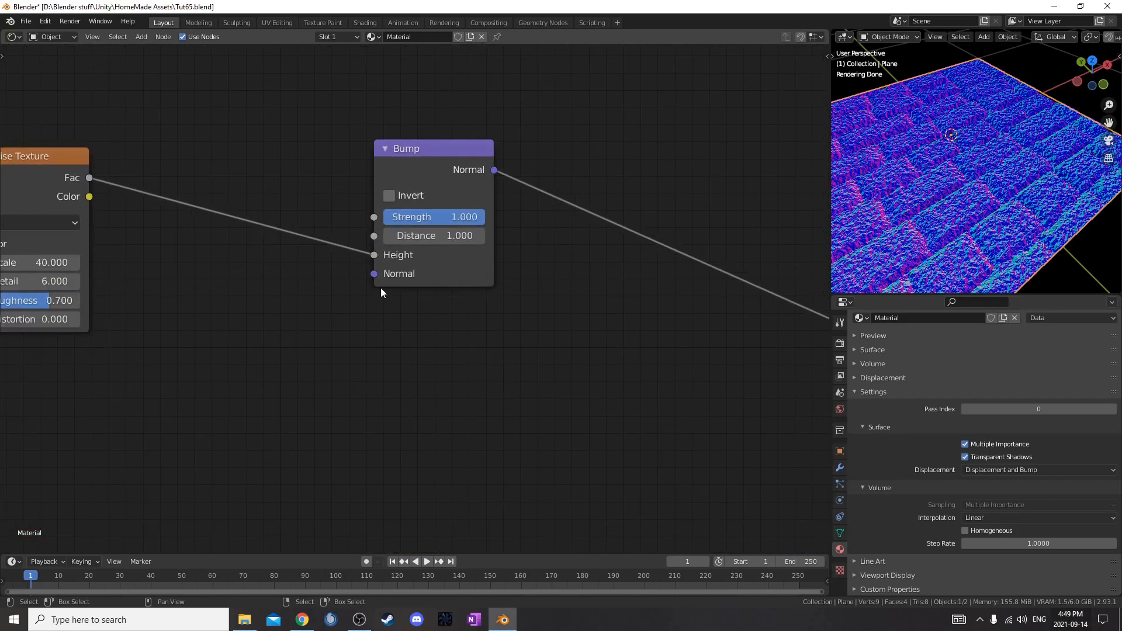
left_click(420, 217)
type(".4")
key("Return")
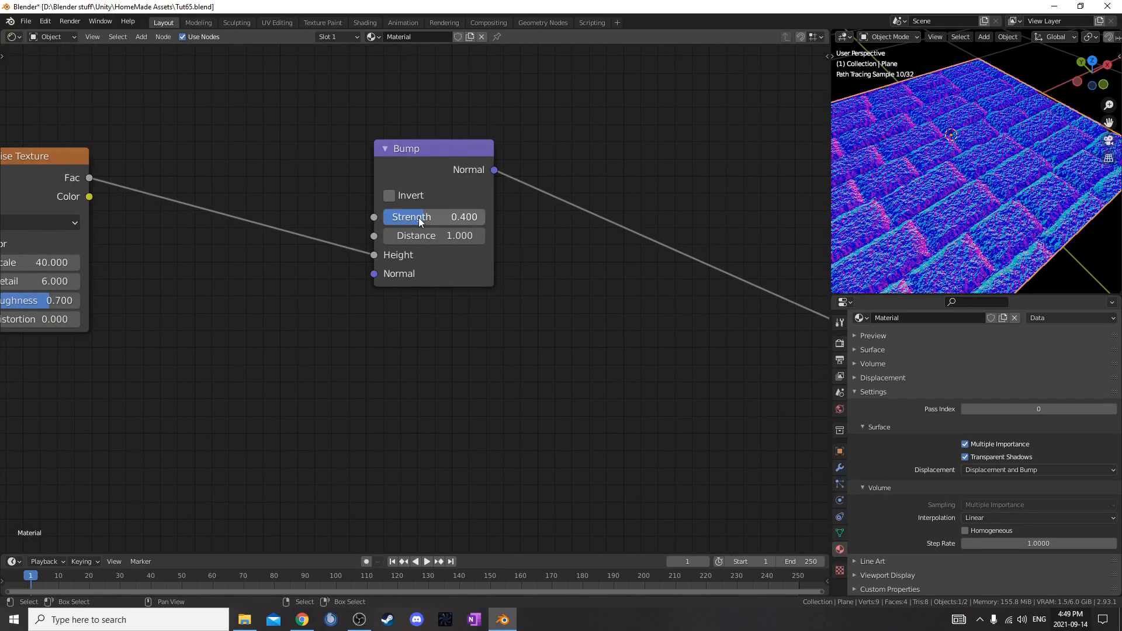
Connect the Bump's Normal output to the upper Principled BSDF's Normal input, and inspect the full material on the bricks up close.
scroll(516, 282, "down", 3)
middle_click_drag(517, 282, 531, 338)
scroll(531, 338, "down", 2)
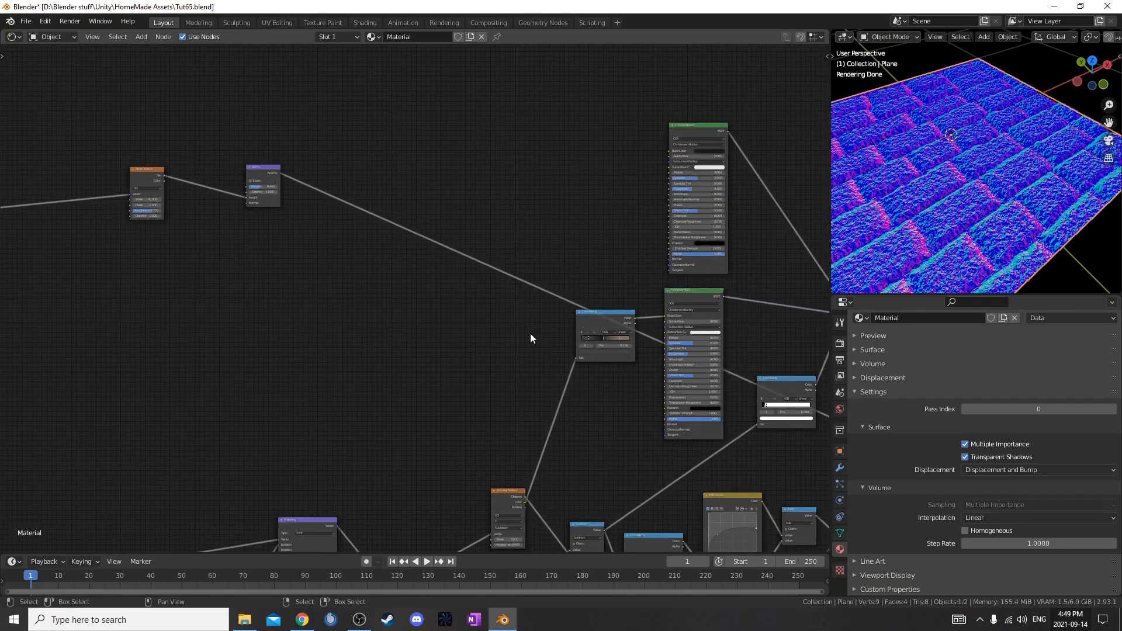
mouse_move(281, 175)
left_mouse_down()
mouse_move(458, 234)
mouse_move(669, 260)
left_mouse_up()
mouse_move(280, 174)
left_mouse_down()
mouse_move(589, 310)
mouse_move(678, 265)
mouse_move(669, 259)
left_mouse_up()
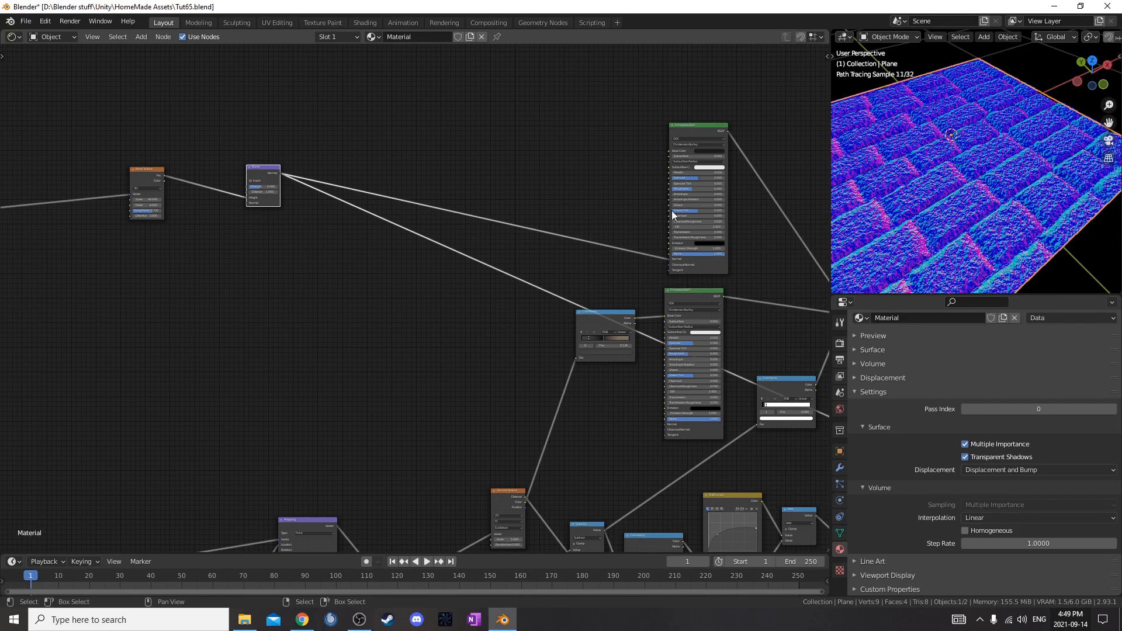
scroll(705, 162, "down", 2)
scroll(706, 419, "down", 1)
key("ctrl+z")
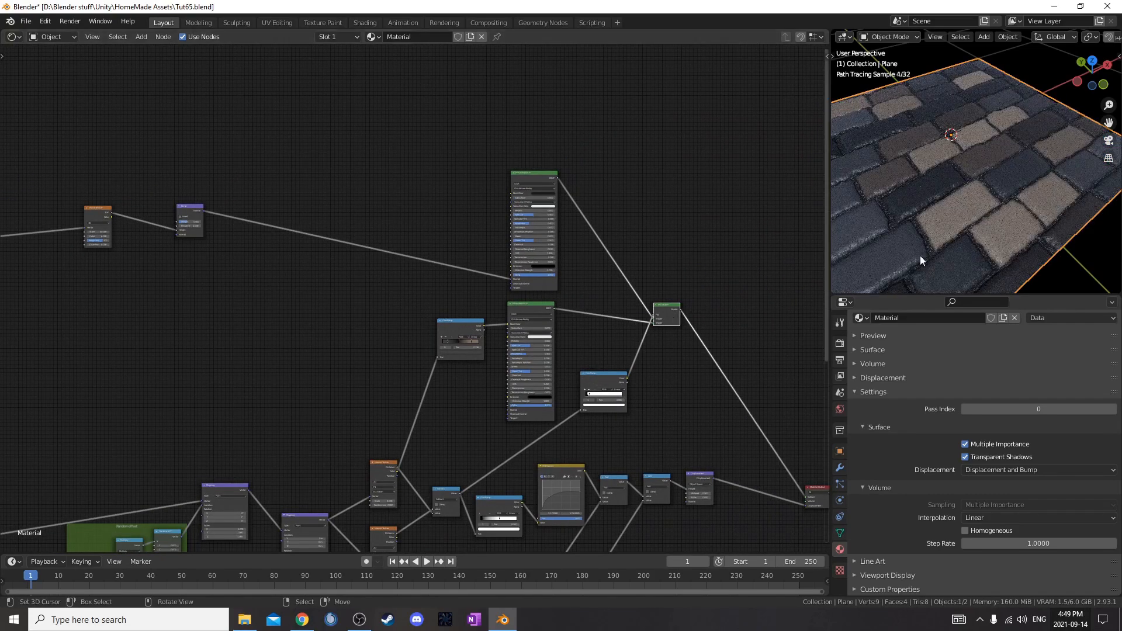
scroll(997, 208, "up", 5)
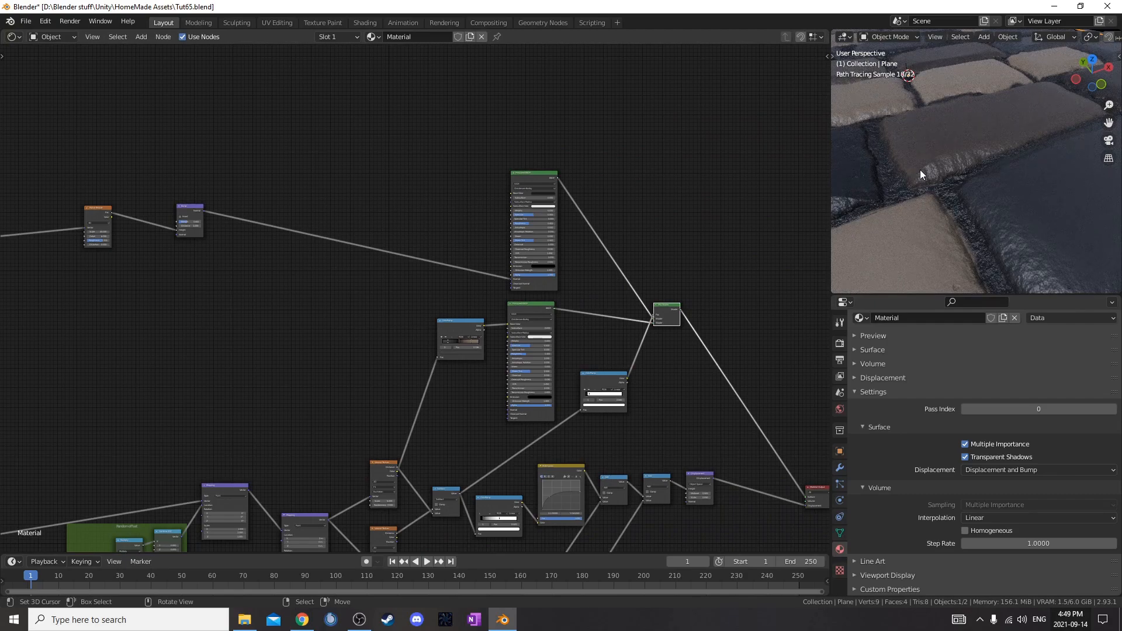
scroll(409, 222, "up", 1)
Move the Bump node next to the upper Principled BSDF.
left_click_drag(371, 126, 443, 213)
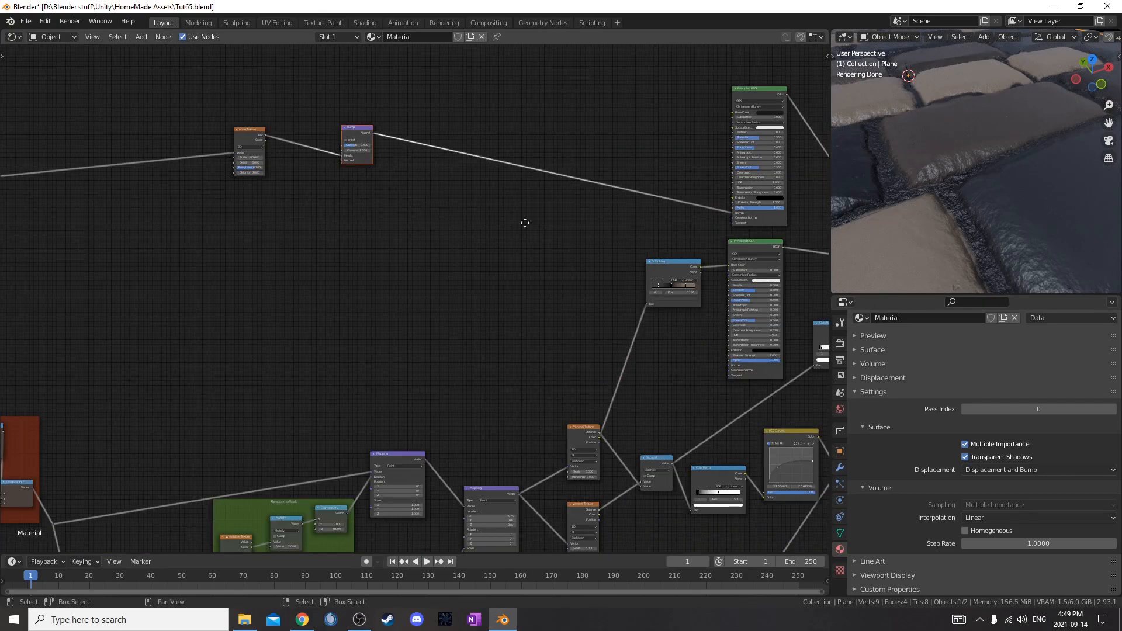
key("g")
left_click(4, 211)
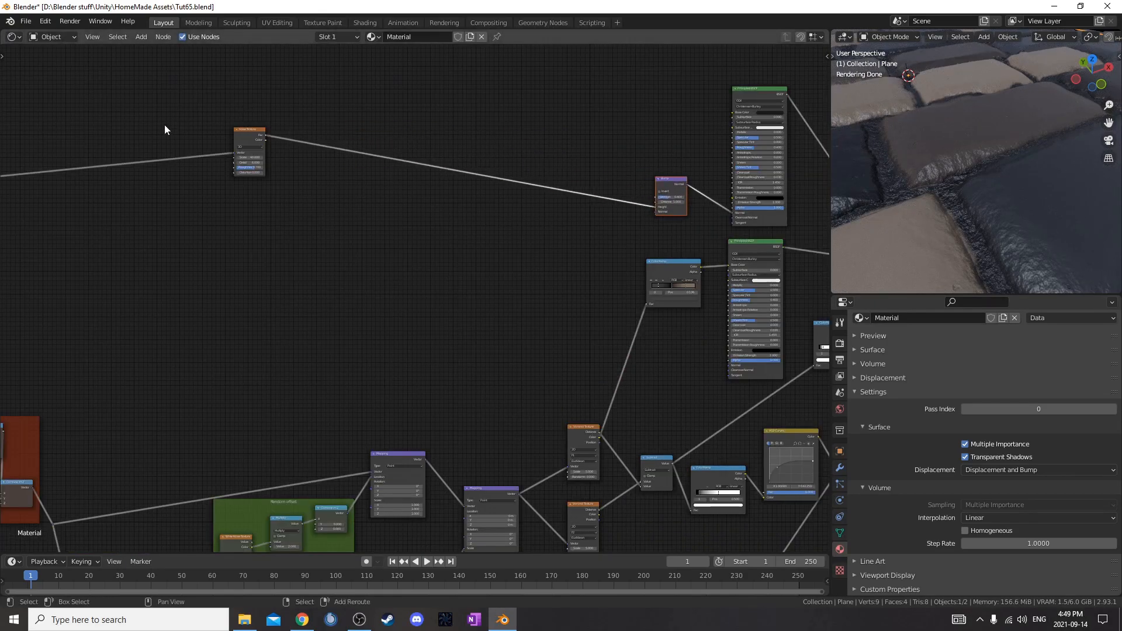
Duplicate the Noise Texture below the original with its vector link kept, and set the copy's scale to 5, detail to 2 and roughness to 0.5.
left_click_drag(240, 75, 295, 160)
key("ctrl+shift+d")
left_click(293, 238)
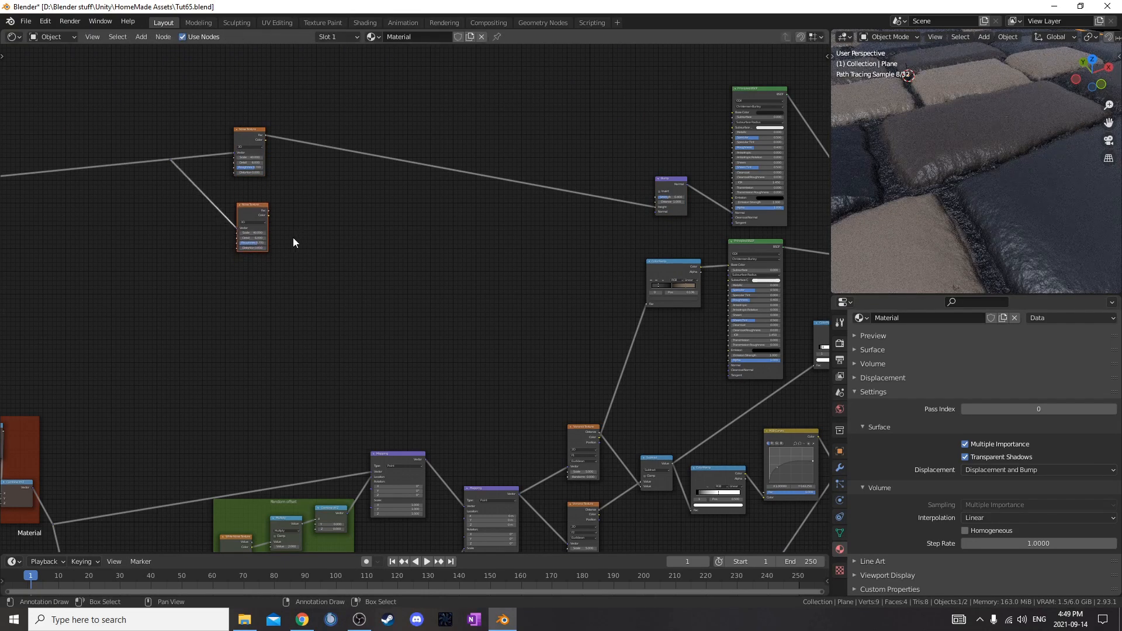
scroll(240, 243, "up", 4)
left_click(302, 285)
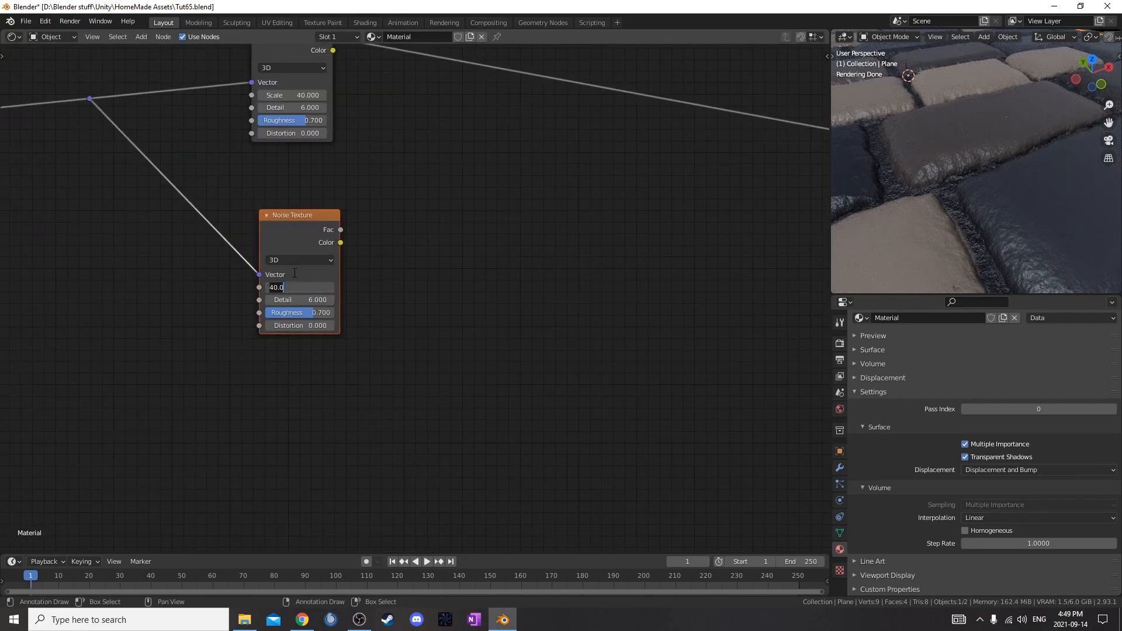
type("5")
key("Tab")
type("2")
key("Tab")
type(".5")
key("Return")
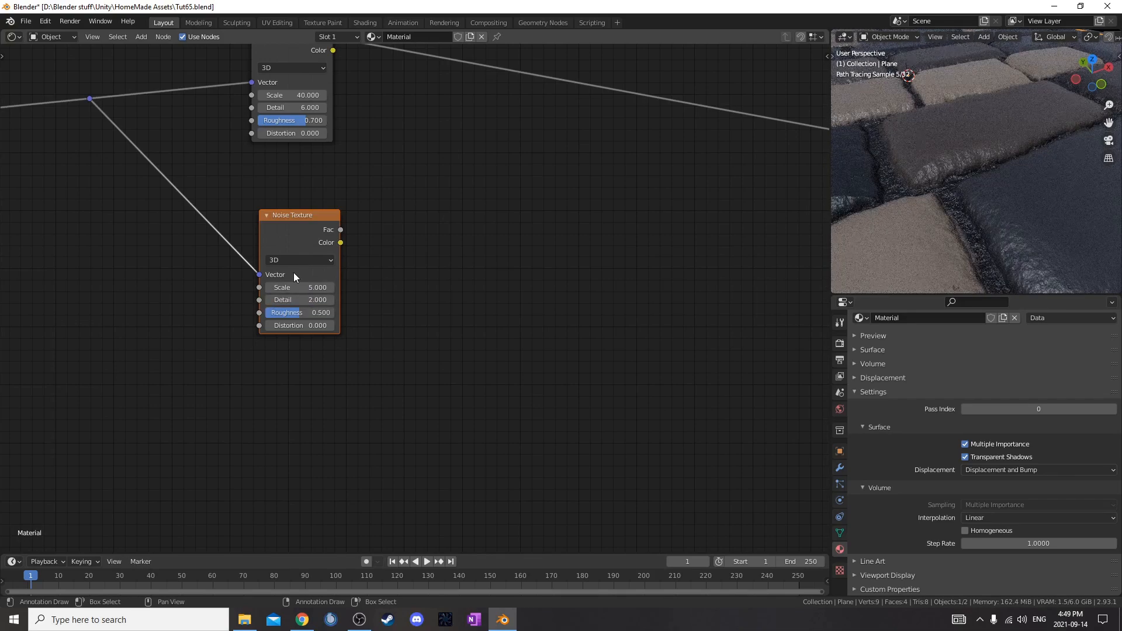
Preview the scale 5 Noise Texture and insert a ColorRamp on its Fac output link.
middle_click_drag(431, 226, 349, 285)
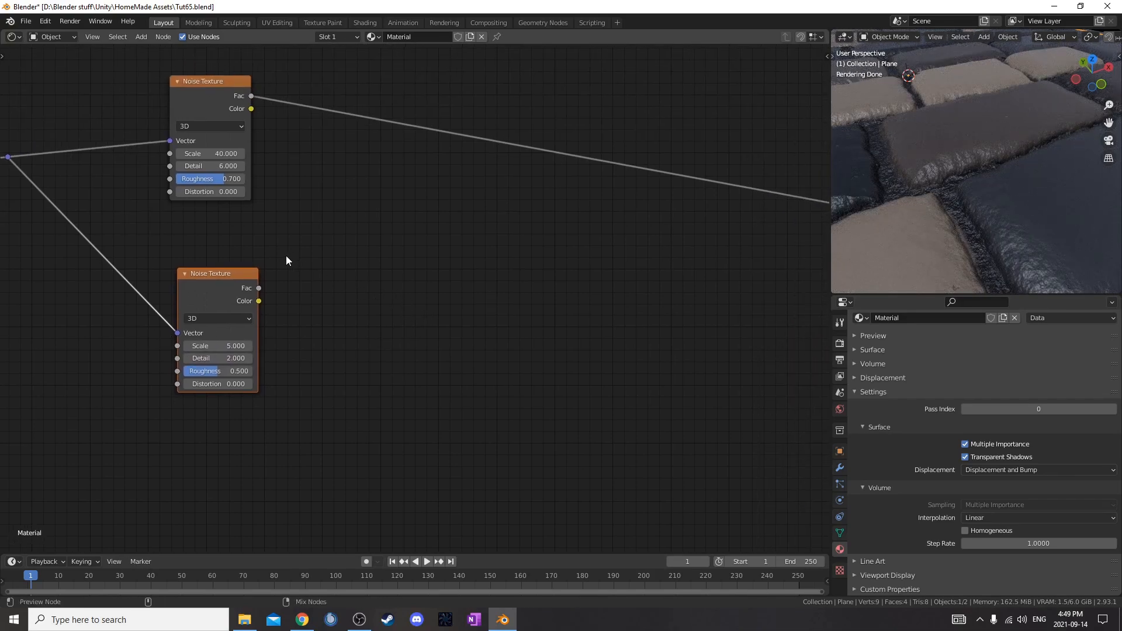
left_click(257, 293, "ctrl+shift")
key("shift+a")
type("colorramp")
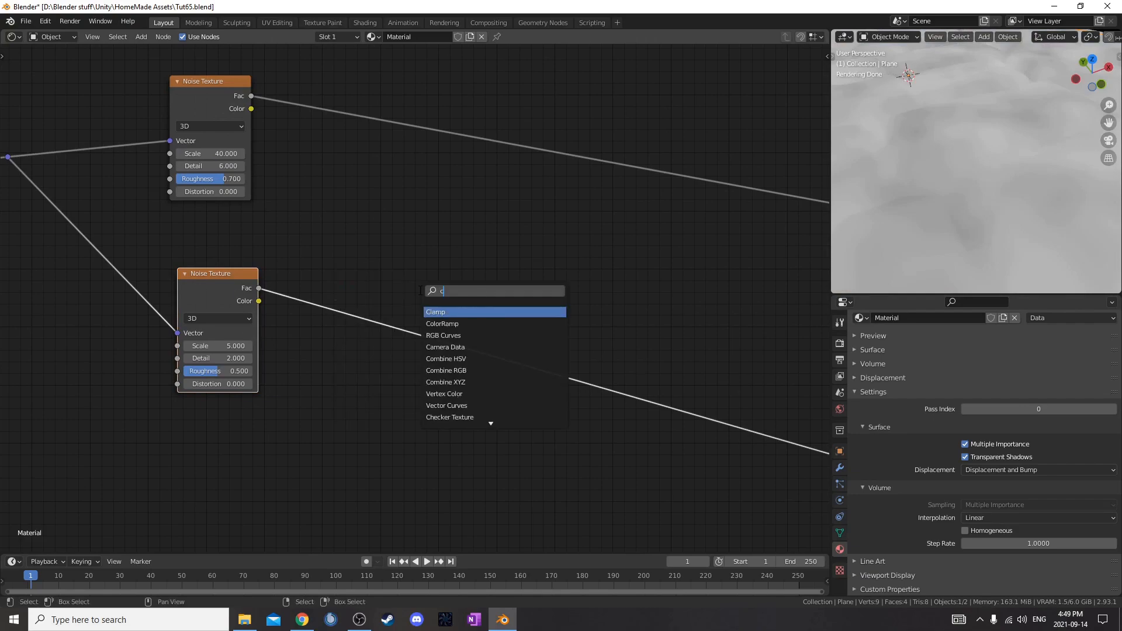
key("Return")
left_click(315, 261)
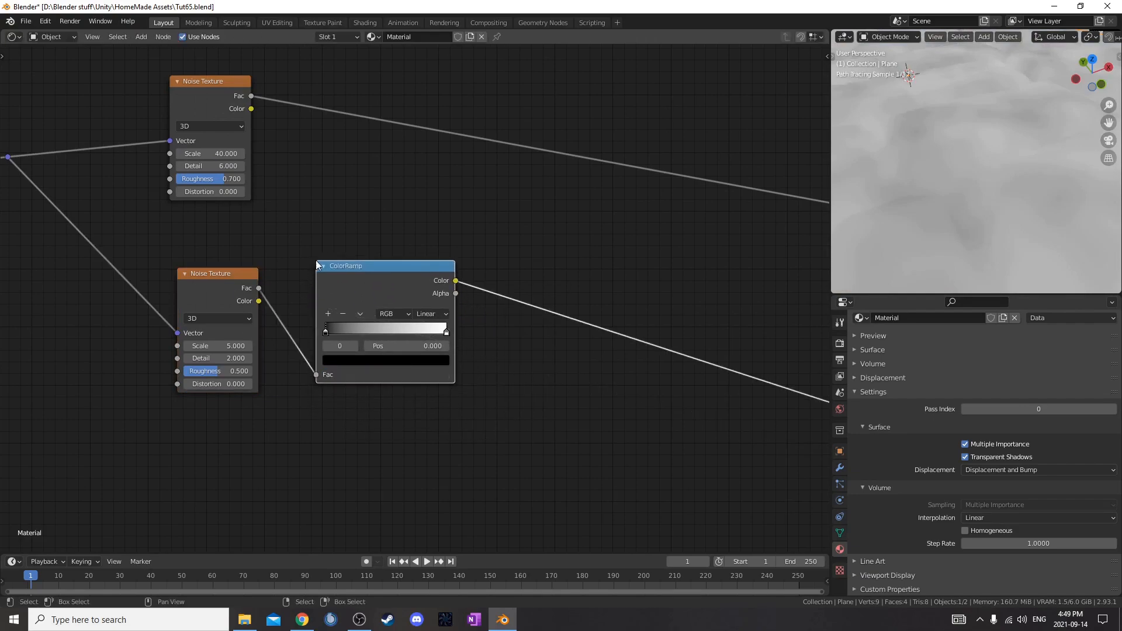
Preview the scale 40 Noise Texture, duplicate the ColorRamp, and insert the copy on that noise's preview link.
scroll(289, 296, "down", 3)
left_click(286, 150, "ctrl+shift")
left_click_drag(406, 271, 418, 306)
scroll(572, 290, "down", 2)
scroll(571, 287, "down", 2)
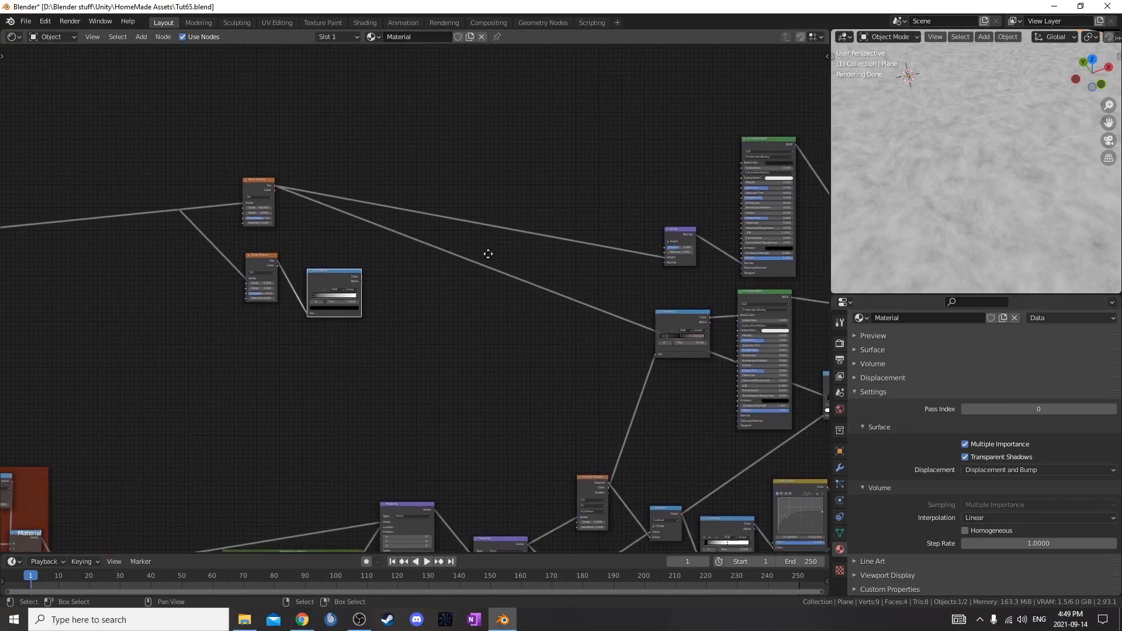
scroll(383, 308, "up", 3)
scroll(338, 268, "up", 1)
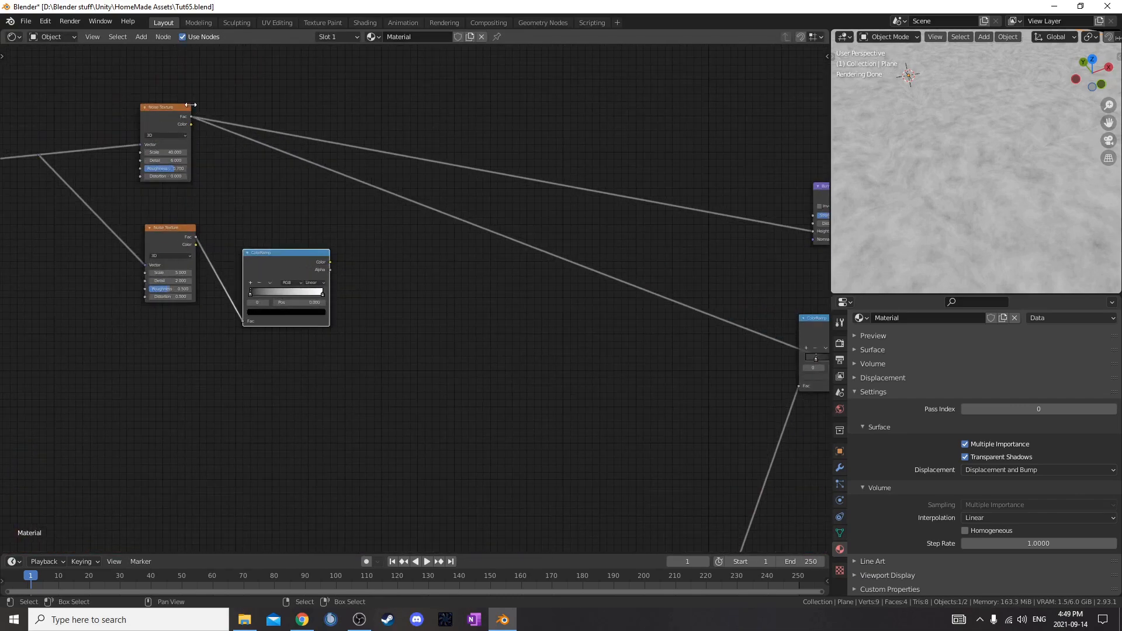
key("shift+d")
scroll(298, 181, "up", 2)
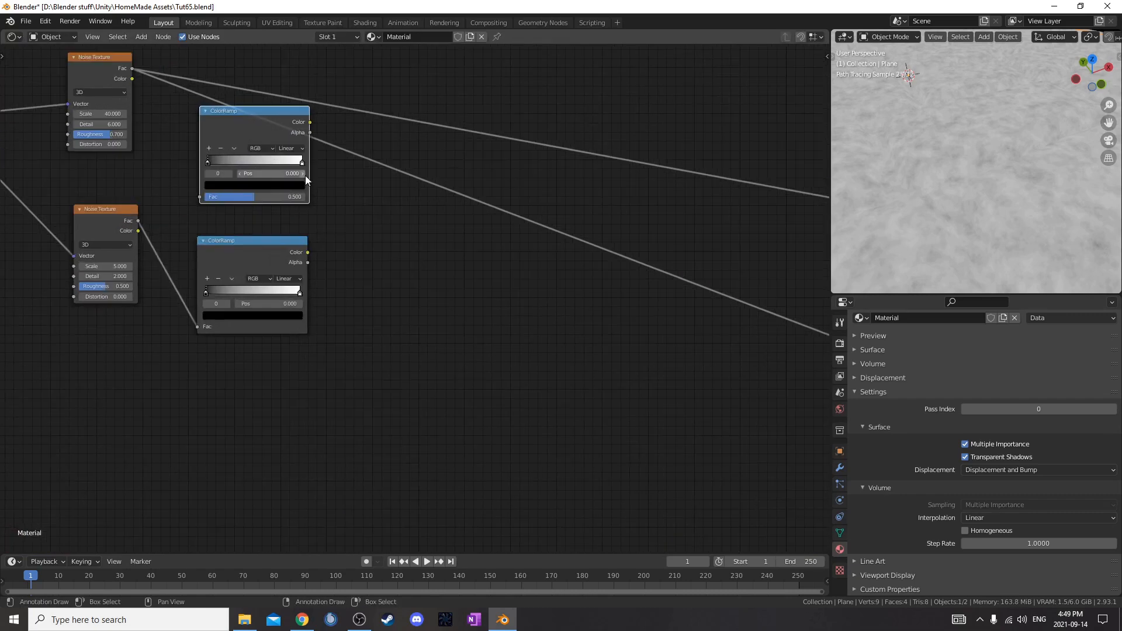
left_click(267, 144)
scroll(257, 192, "up", 1)
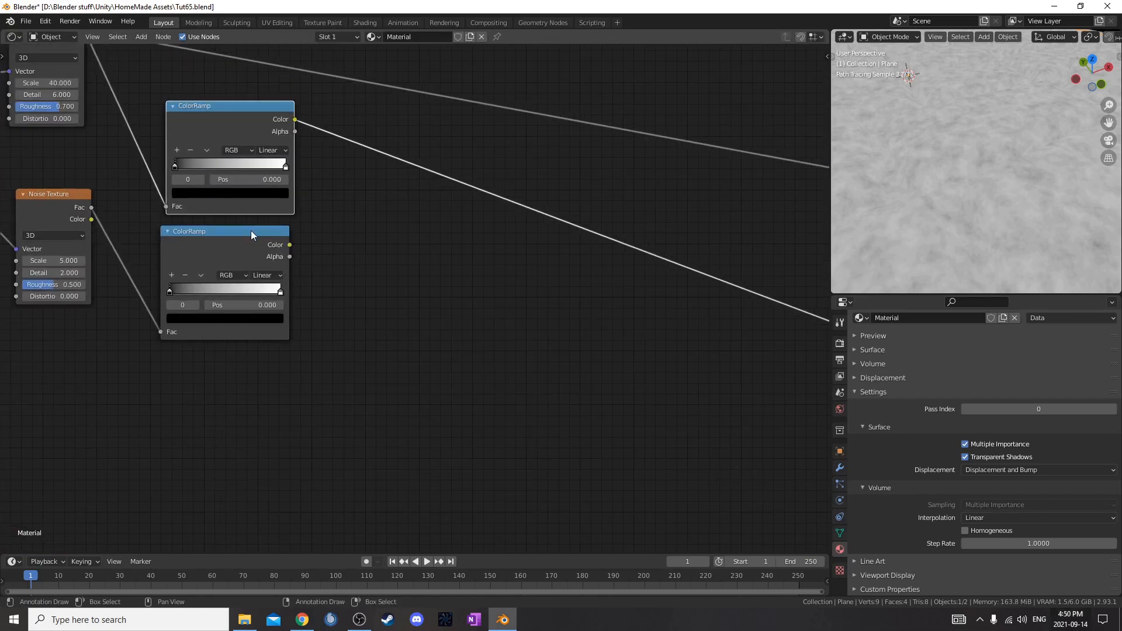
Set the upper ColorRamp's white stop to position 0.37 and its black stop to position 0.6.
middle_click_drag(251, 229, 363, 293)
scroll(336, 279, "up", 1)
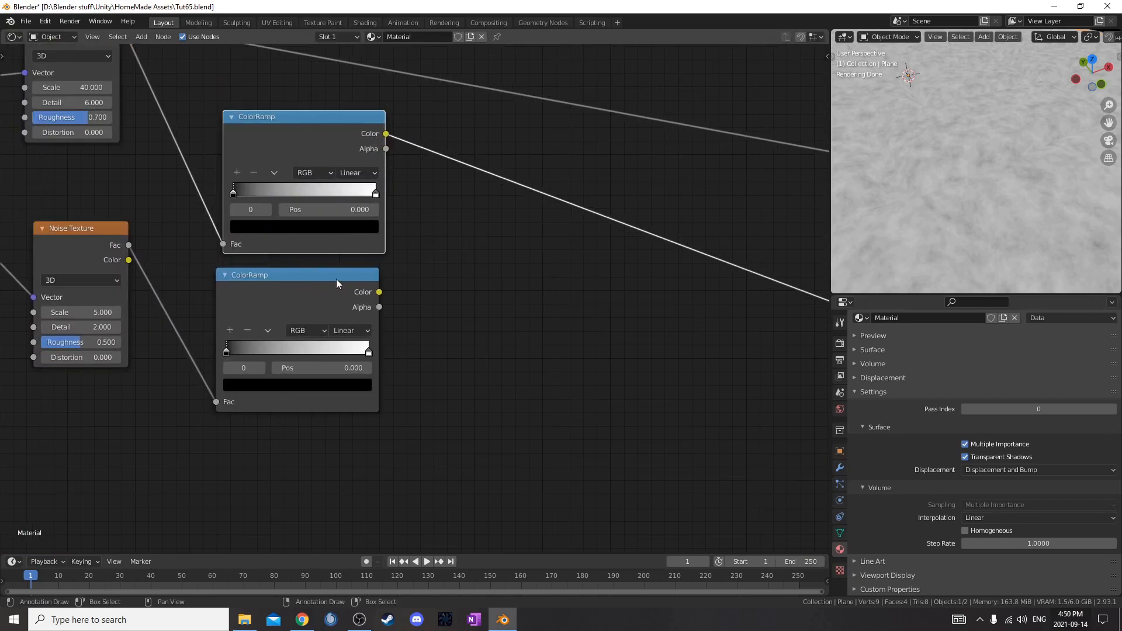
left_click(375, 192)
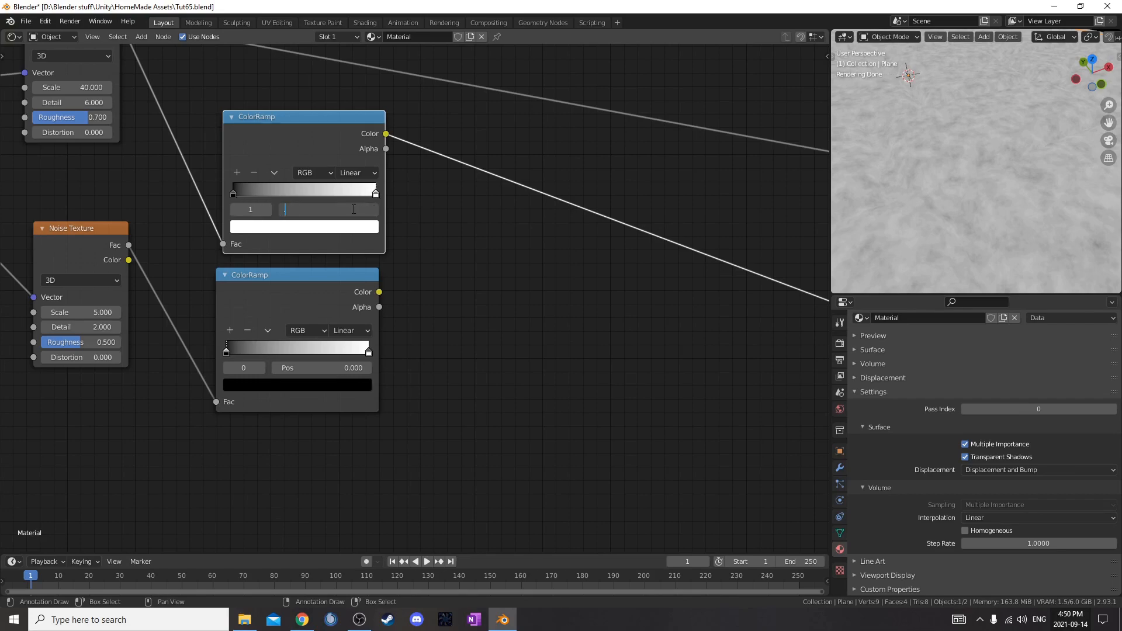
key("Return")
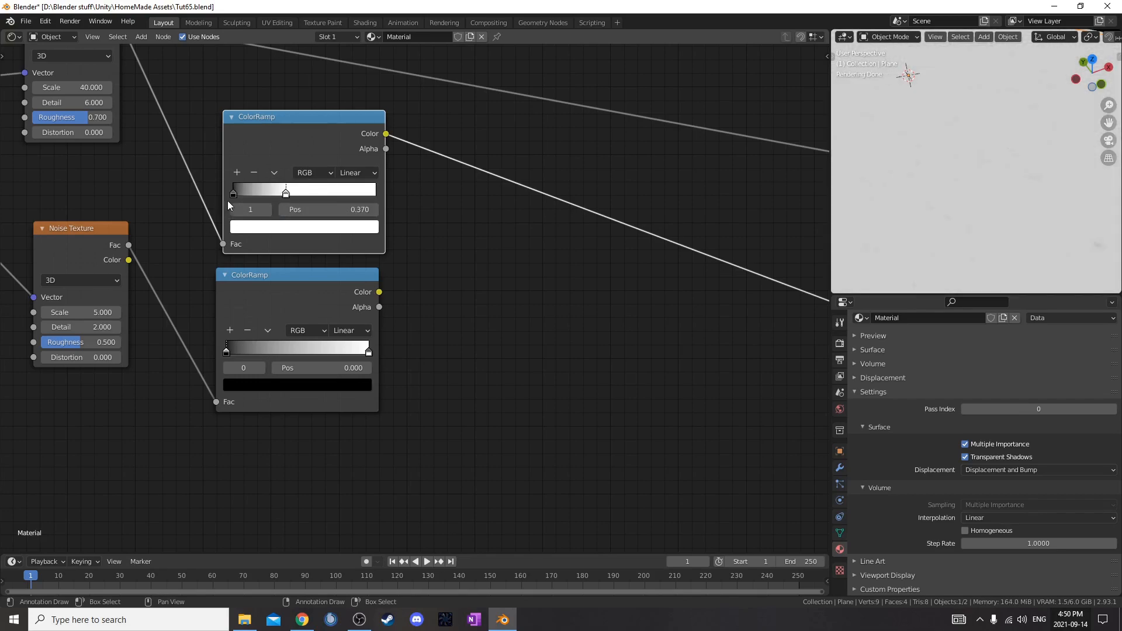
left_click(232, 195)
left_click(314, 210)
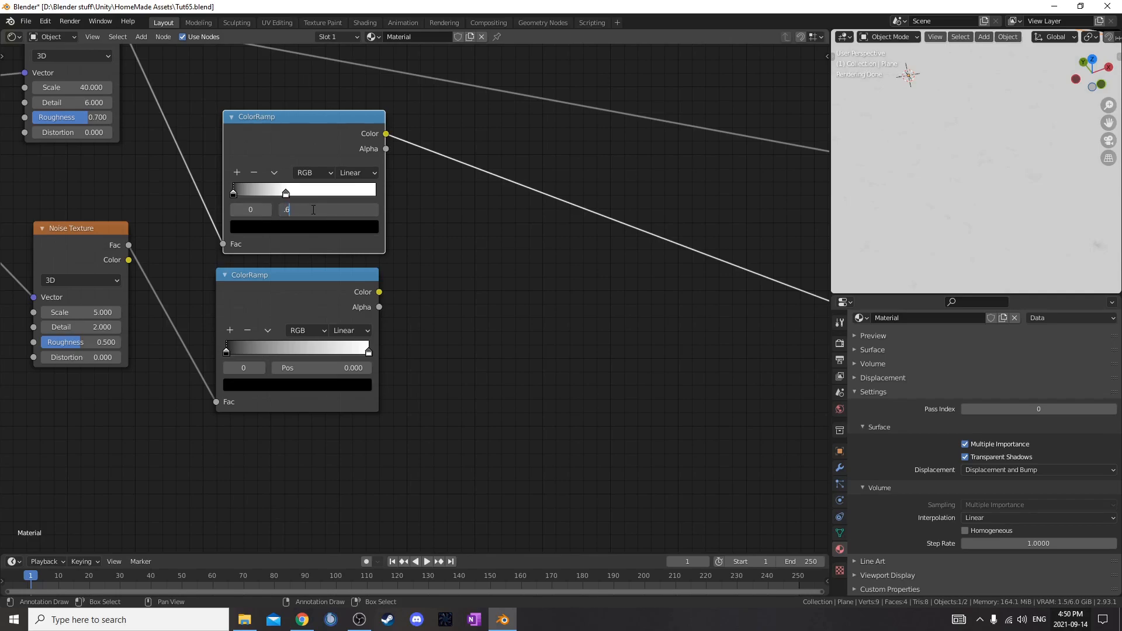
type(".6")
key("Return")
Set the lower ColorRamp's black stop to position 0.72 and its white stop to position 0.27.
scroll(339, 284, "down", 1)
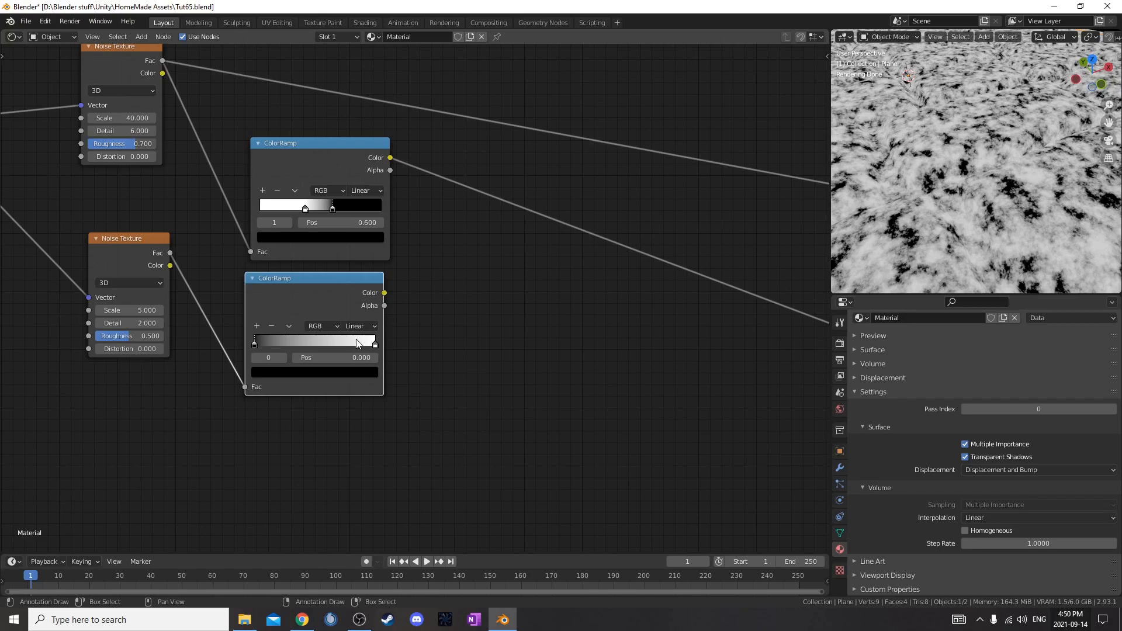
left_click(318, 357)
type(".72")
key("Return")
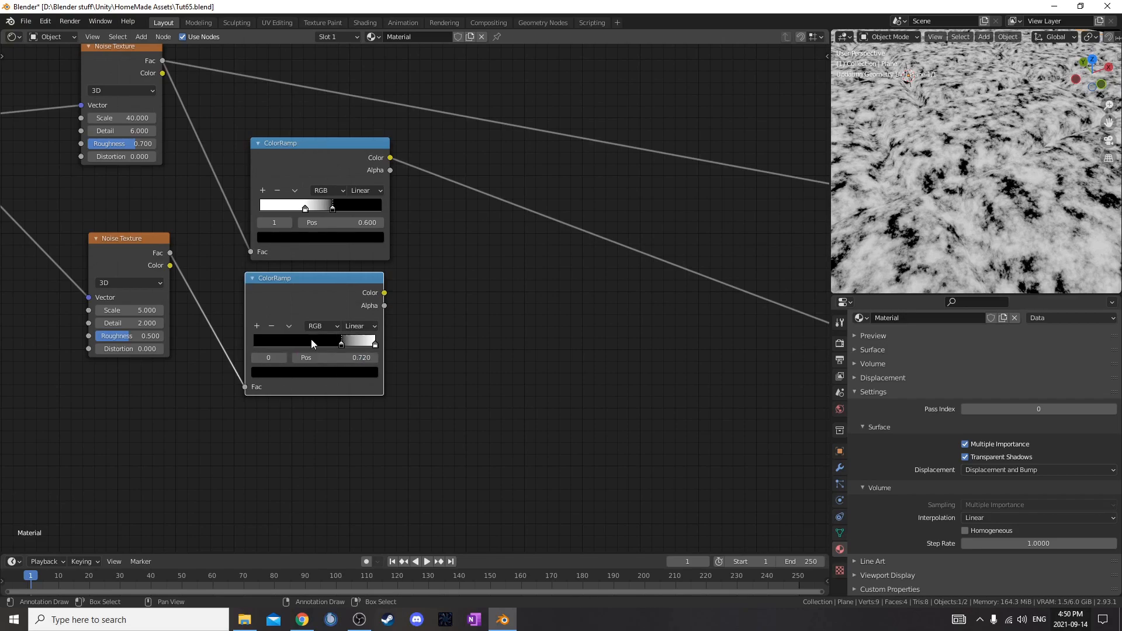
left_click(375, 343)
left_click(357, 359)
type(".2")
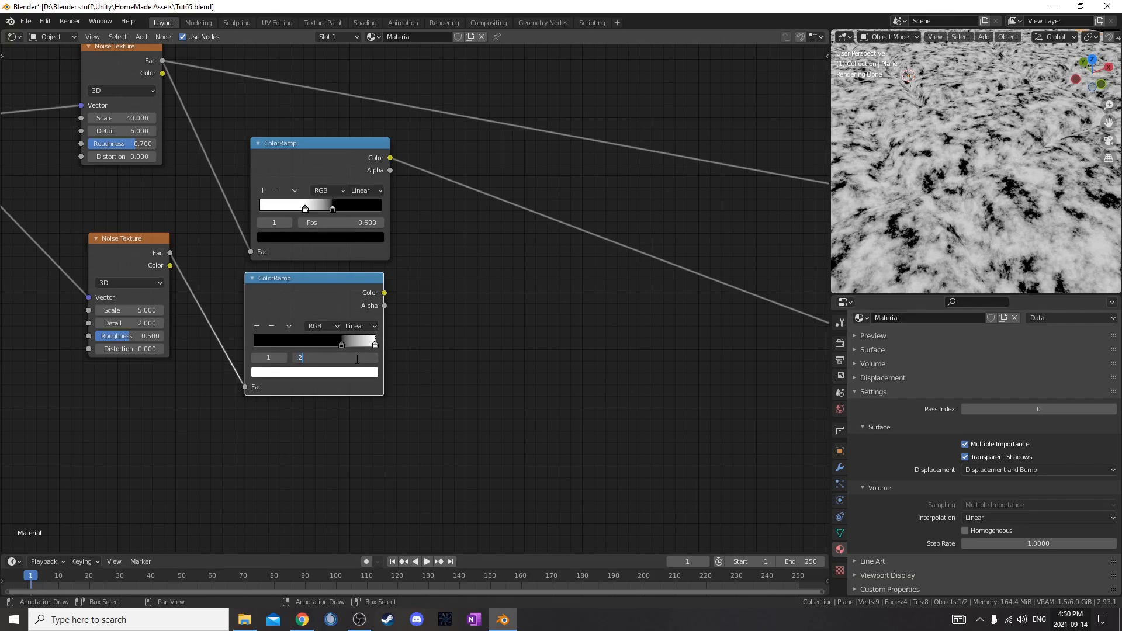
type("7")
key("Return")
scroll(343, 282, "down", 2)
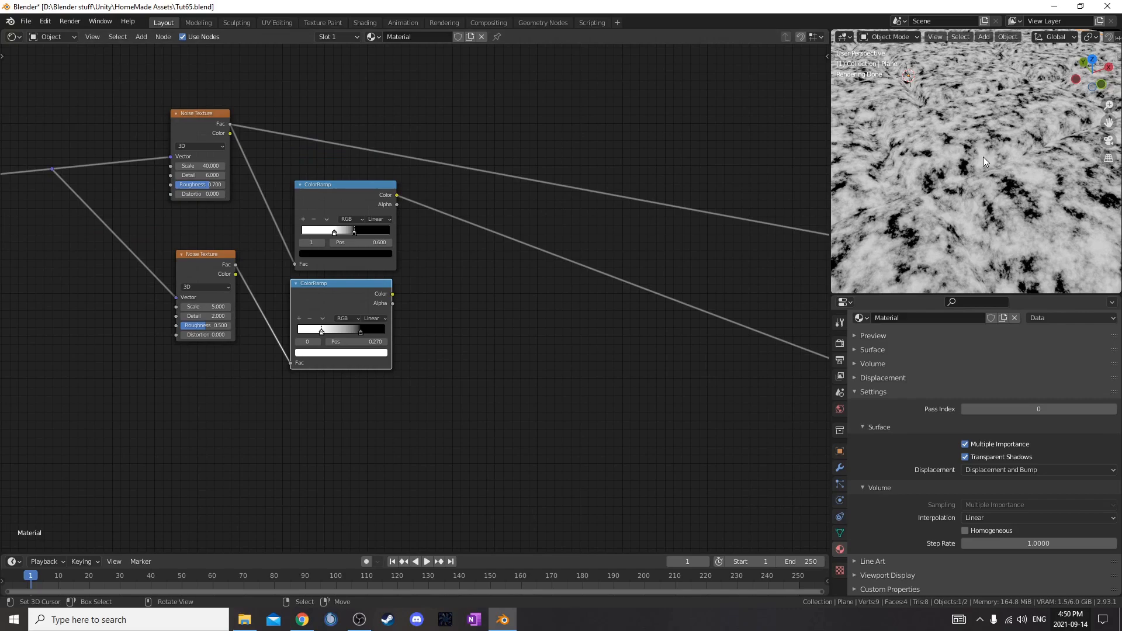
Preview the lower ColorRamp's output on the plane and switch the preview back to the upper ColorRamp.
scroll(984, 162, "down", 2)
left_click(355, 291, "ctrl+shift")
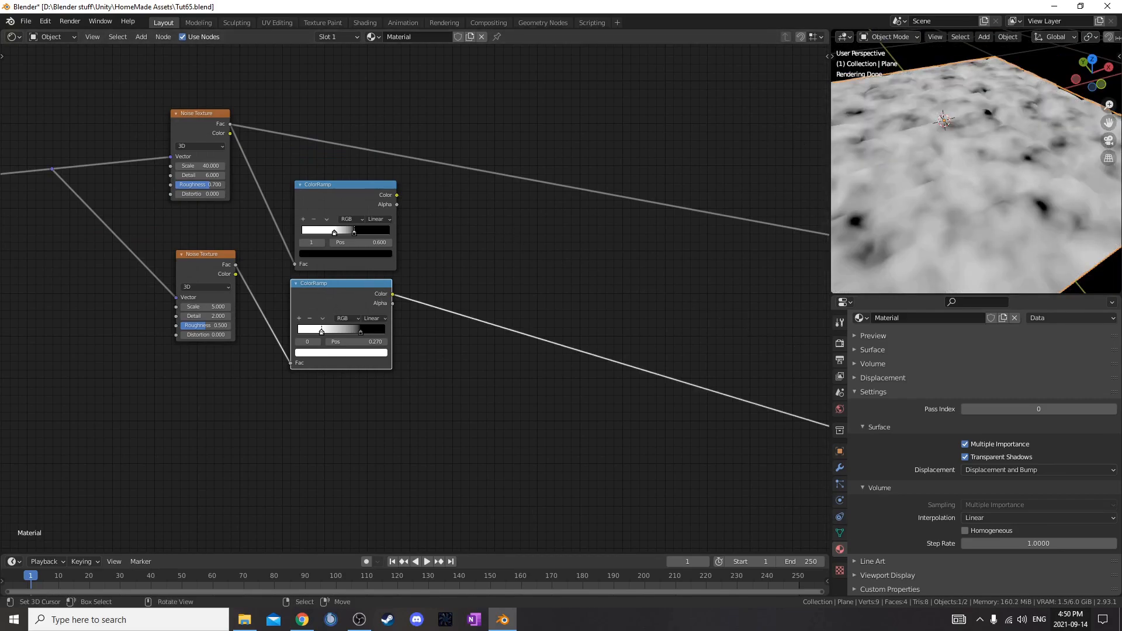
scroll(262, 134, "up", 2)
left_click(294, 145, "ctrl+shift")
Insert a Mix color node on the upper ColorRamp's preview link and connect the lower ColorRamp's Color to its Fac.
key("shift+a")
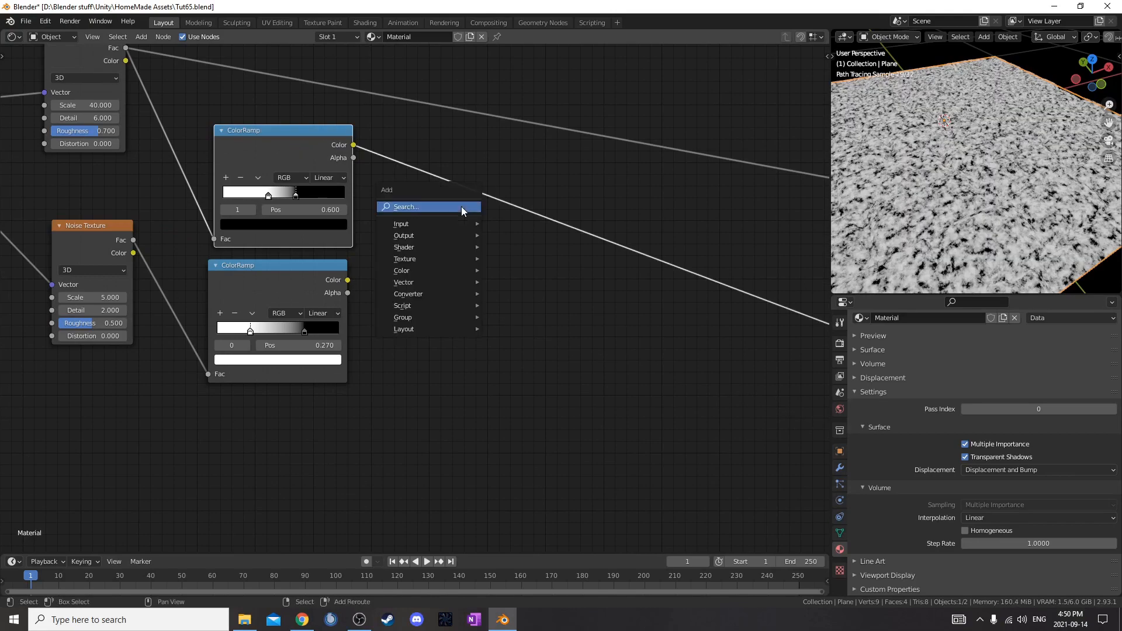
left_click(461, 205)
type("mix")
key("Return")
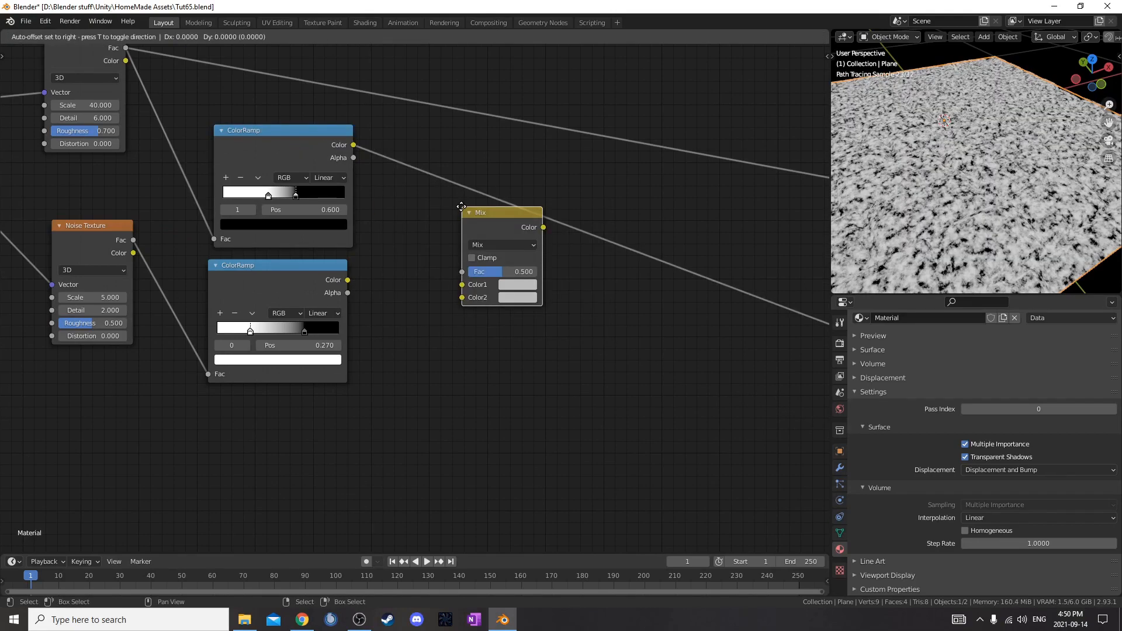
left_click(464, 173)
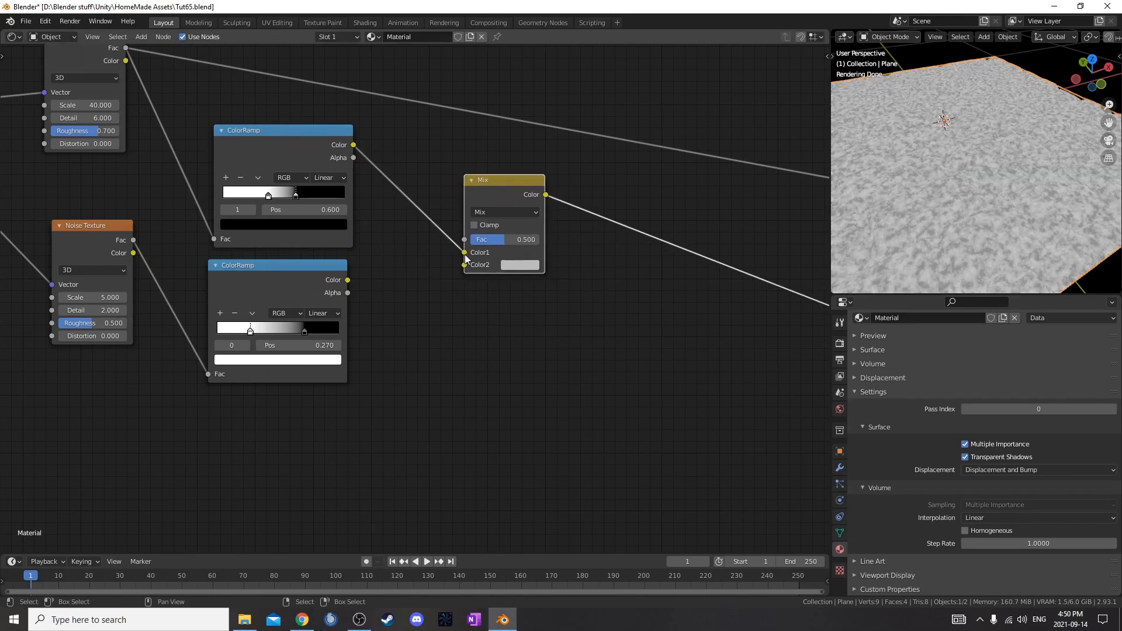
left_click_drag(349, 283, 466, 241)
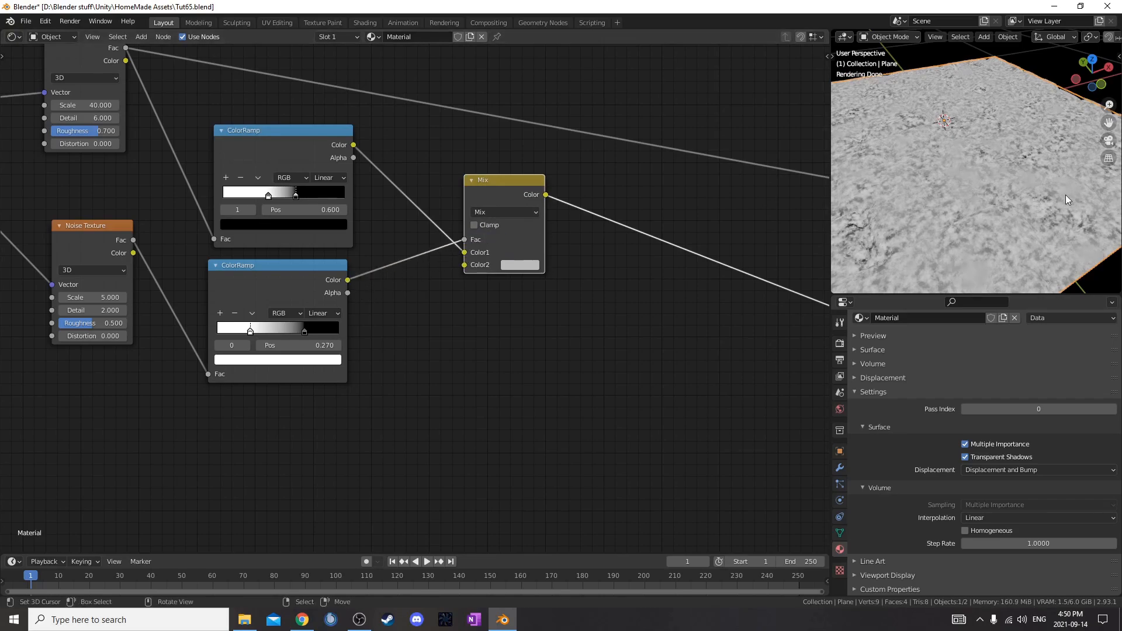
Open the Mix node's Color2 for editing as a hex value.
mouse_move(939, 144)
middle_mouse_down()
mouse_move(981, 188)
mouse_move(964, 188)
mouse_move(976, 187)
middle_mouse_up()
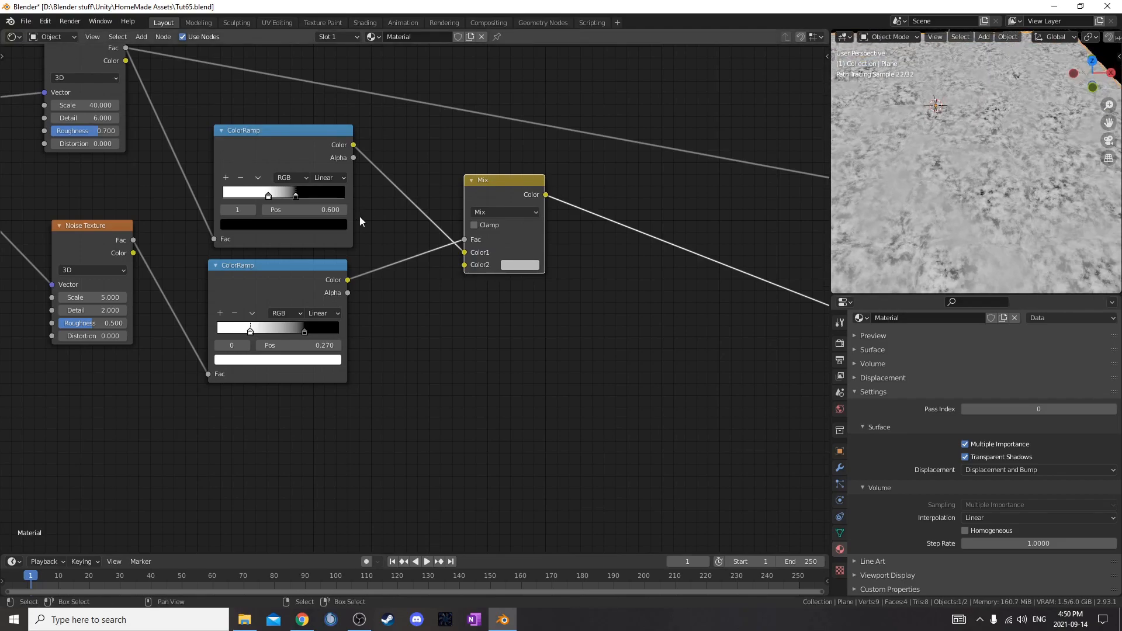
left_click(522, 266)
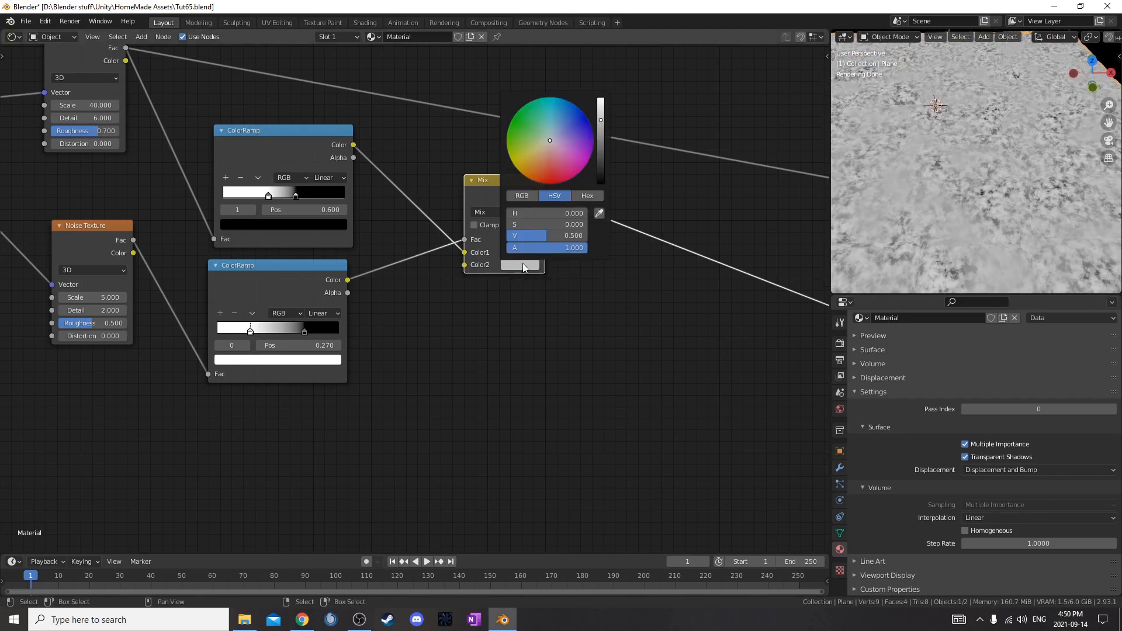
left_click(584, 196)
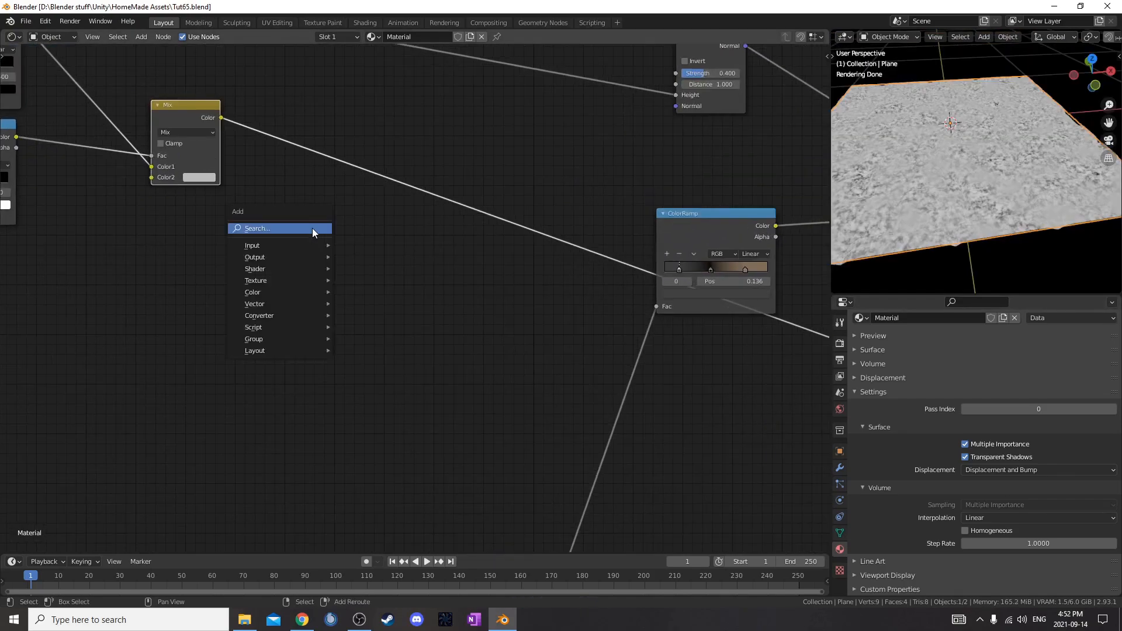
Insert a ColorRamp on the Mix node's Color output link.
left_click(312, 228)
type("colorr")
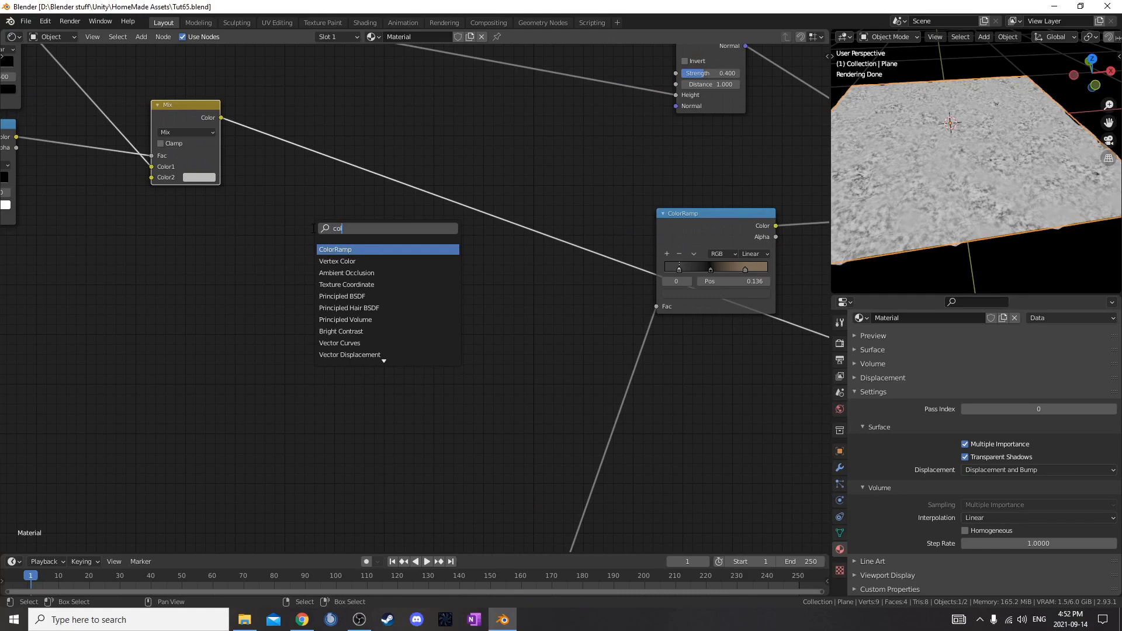
key("Return")
left_click(370, 115)
Duplicate the Bump node, feeding the Mix Color into its Height and its Normal into the brick Principled BSDF's Normal.
scroll(370, 114, "down", 2)
key("shift+d")
left_click(263, 193)
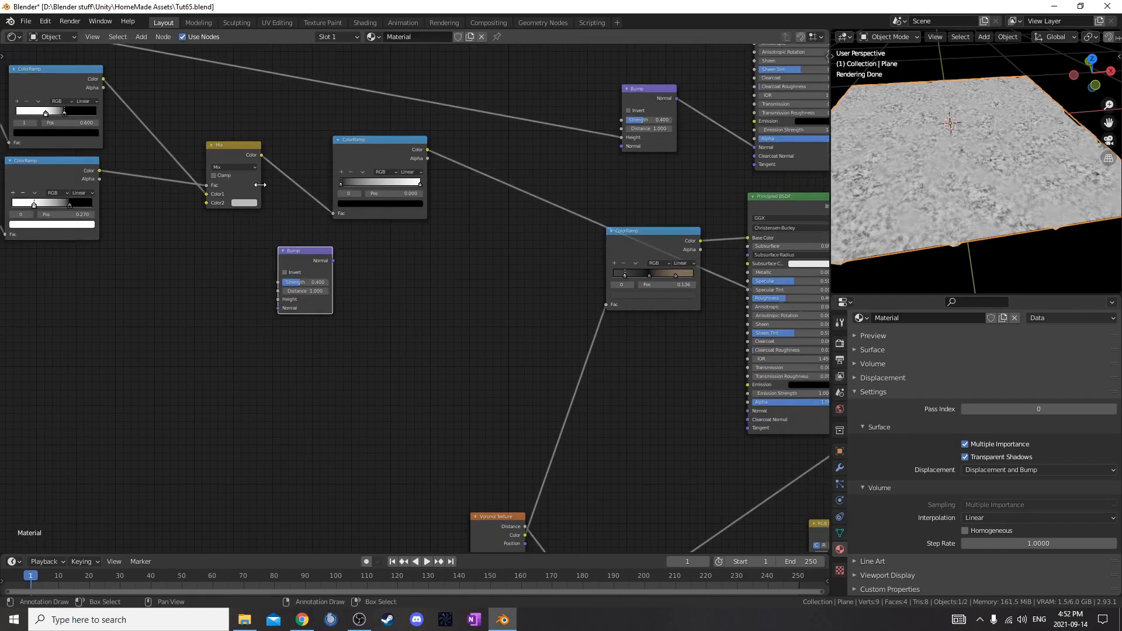
left_click_drag(262, 155, 278, 299)
left_click_drag(304, 262, 751, 414)
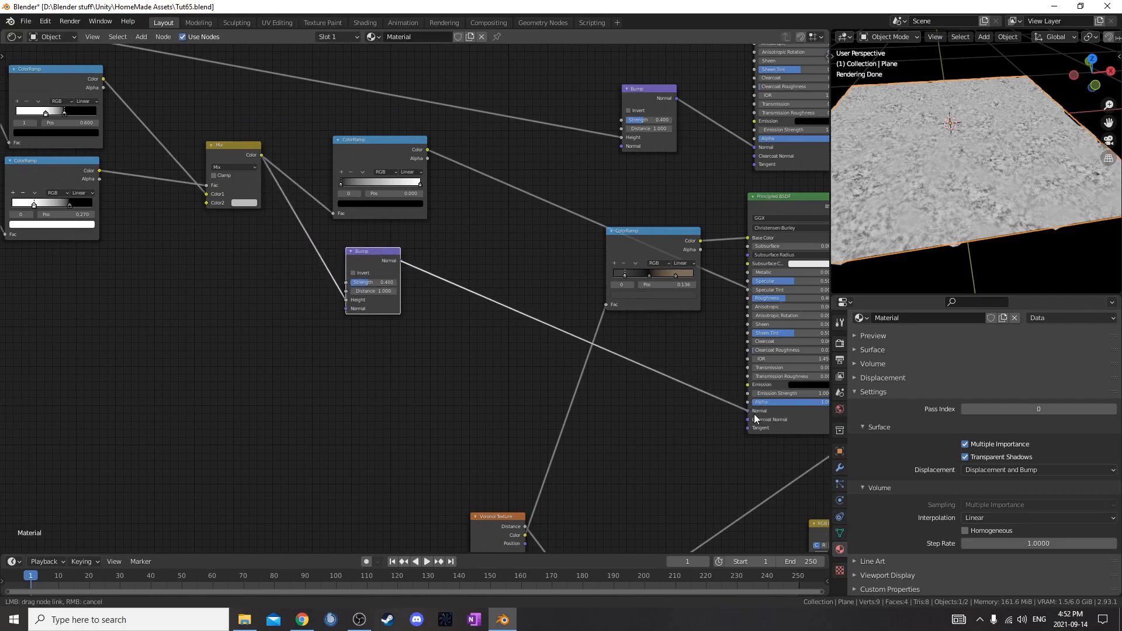
middle_click_drag(751, 417, 562, 398)
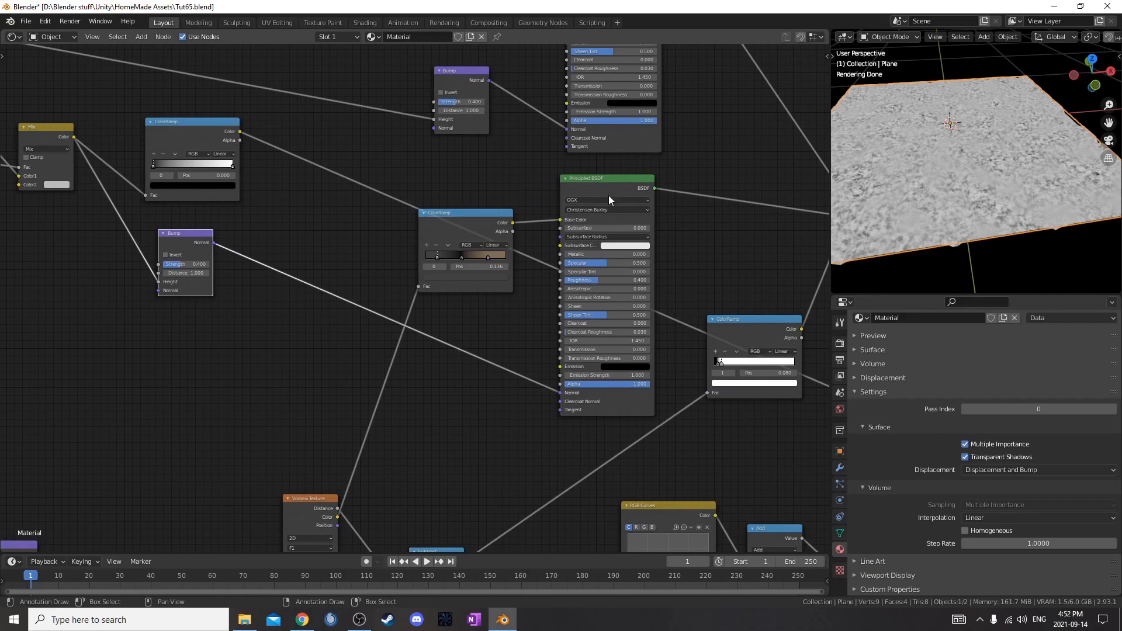
Preview the Mix Shader and examine the bump detail on the bricks up close.
middle_click_drag(610, 197, 279, 234)
left_click(562, 219, "ctrl+shift")
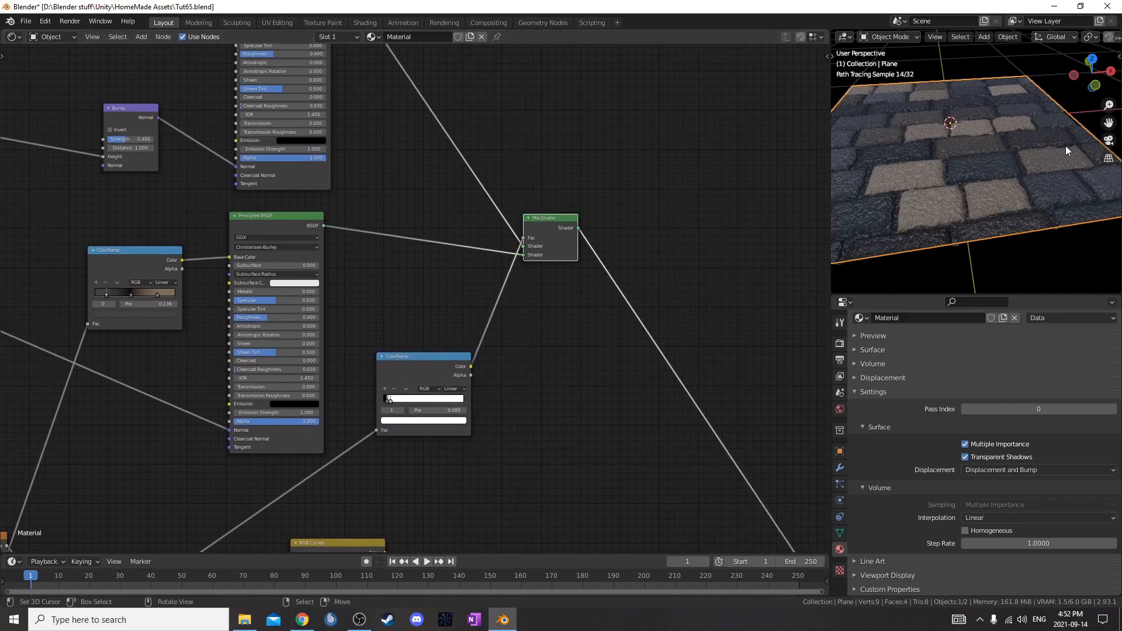
scroll(1046, 188, "up", 5)
scroll(1010, 198, "down", 1)
scroll(137, 278, "down", 2)
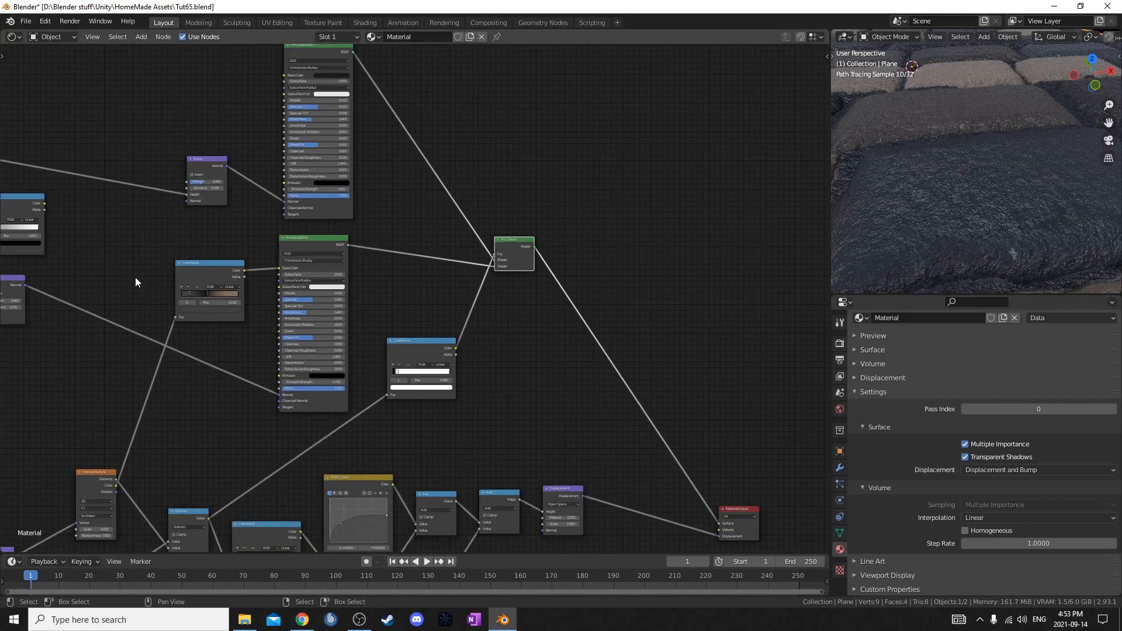
Move the new Bump and ColorRamp nodes lower beside the Mix node.
middle_click_drag(137, 282, 411, 150)
scroll(346, 289, "up", 2)
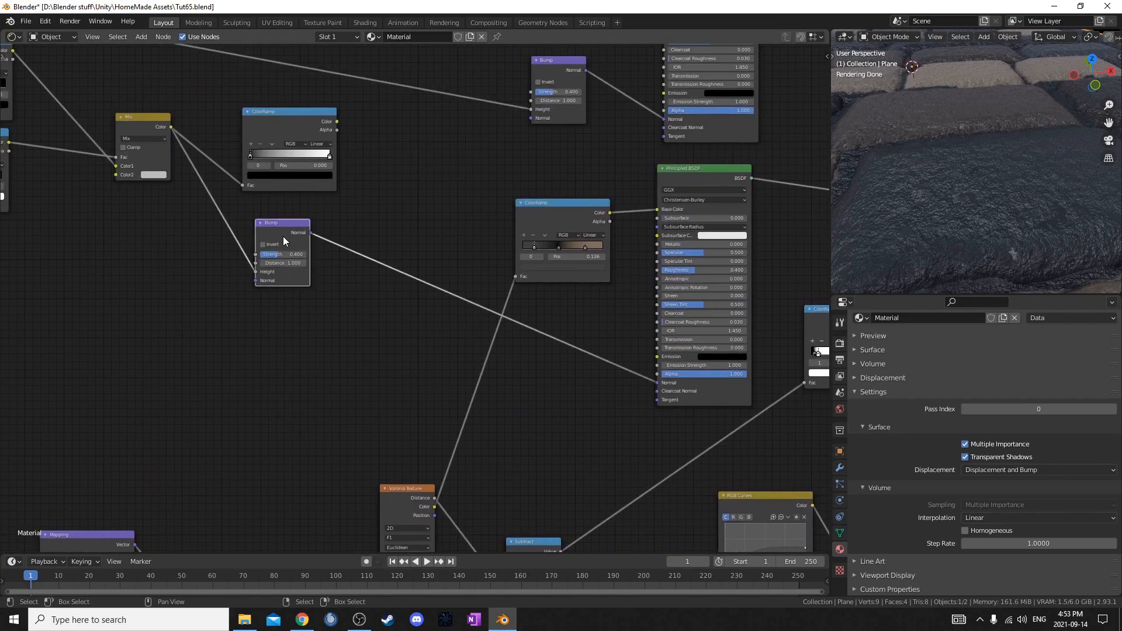
left_click_drag(283, 236, 295, 286)
left_click_drag(290, 126, 300, 173)
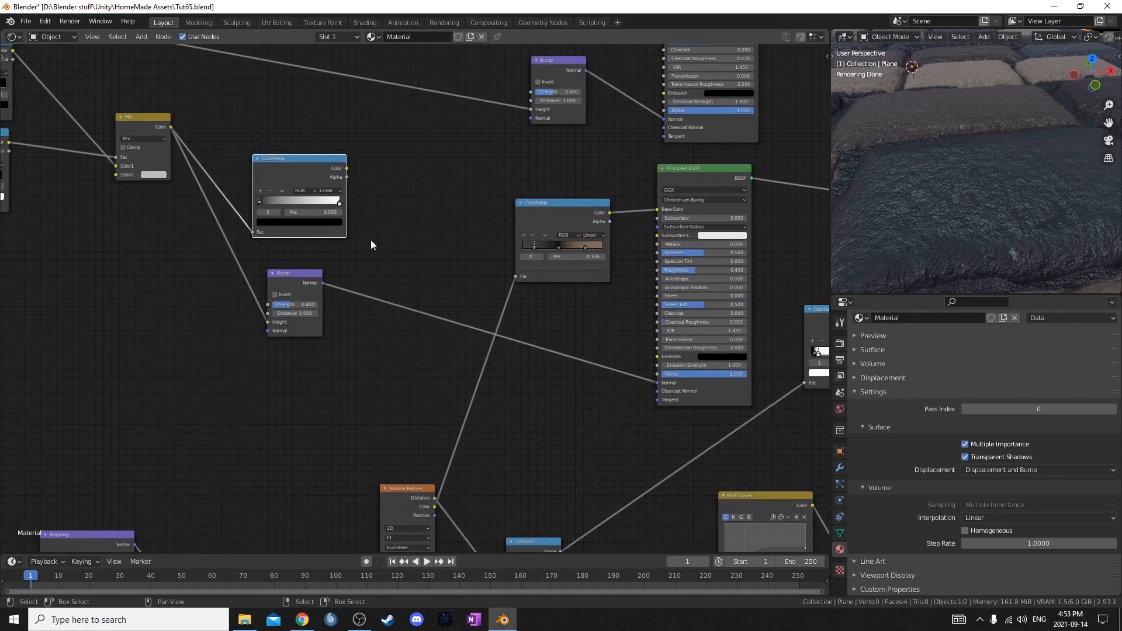
Set the new ColorRamp's black stop to the hex color CCCCCC.
scroll(358, 328, "up", 2)
middle_click_drag(355, 282, 376, 452)
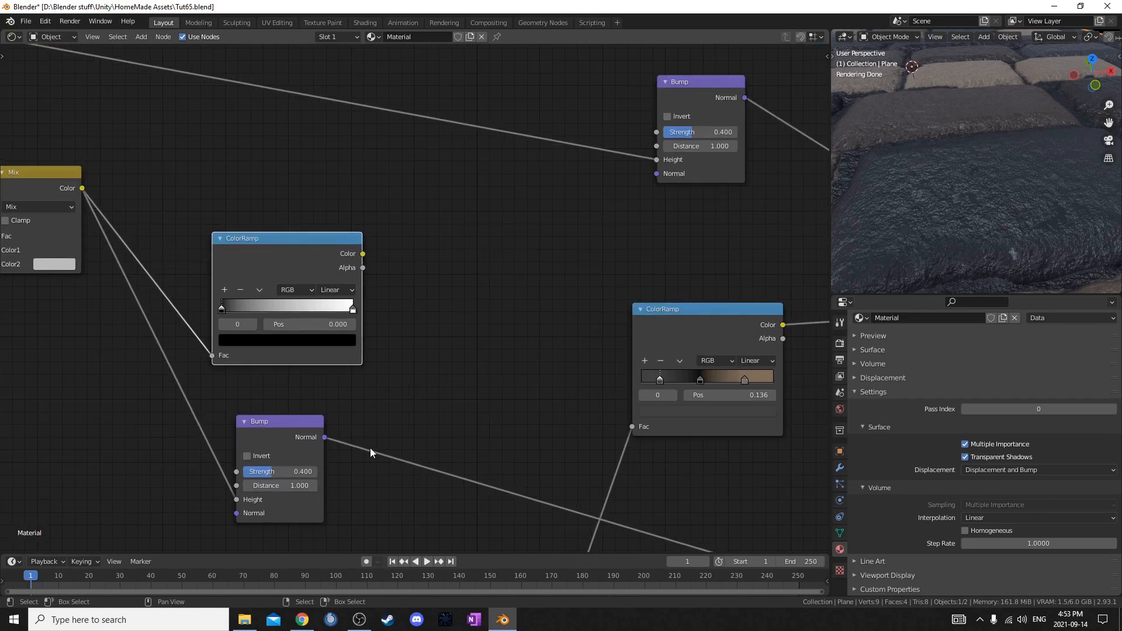
middle_click_drag(345, 413, 355, 409, "ctrl")
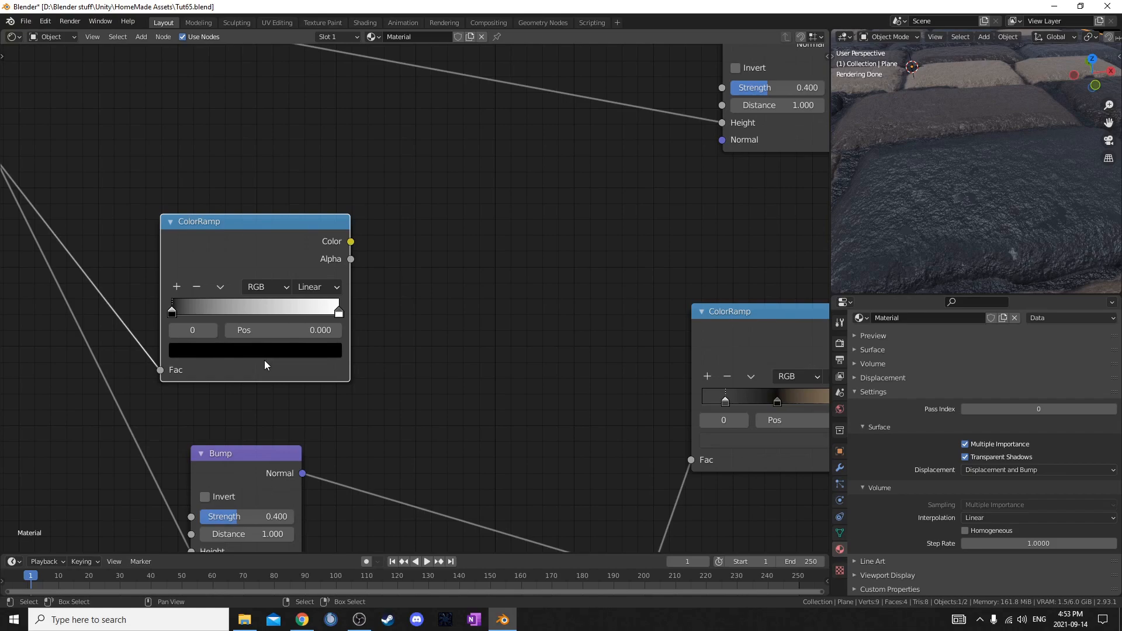
left_click(283, 348)
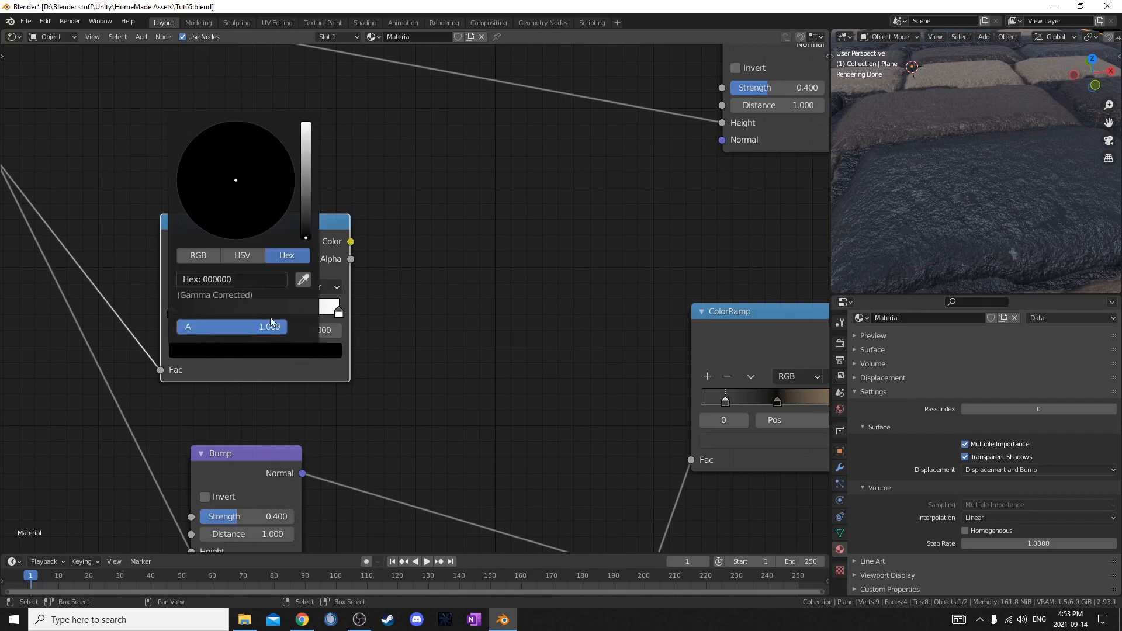
left_click(243, 279)
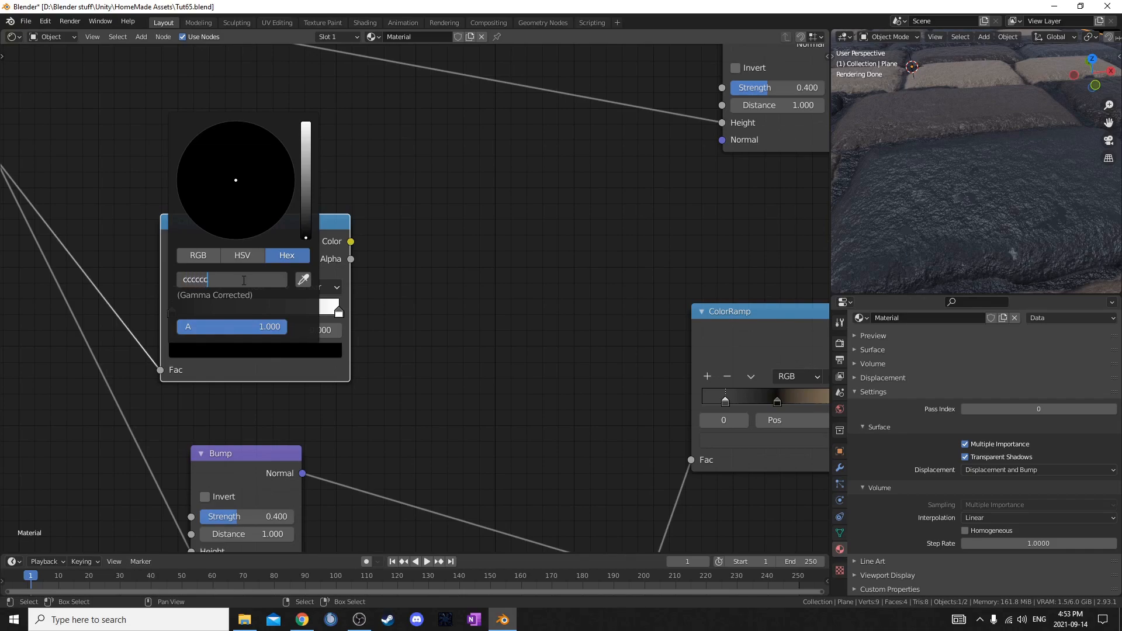
key("Return")
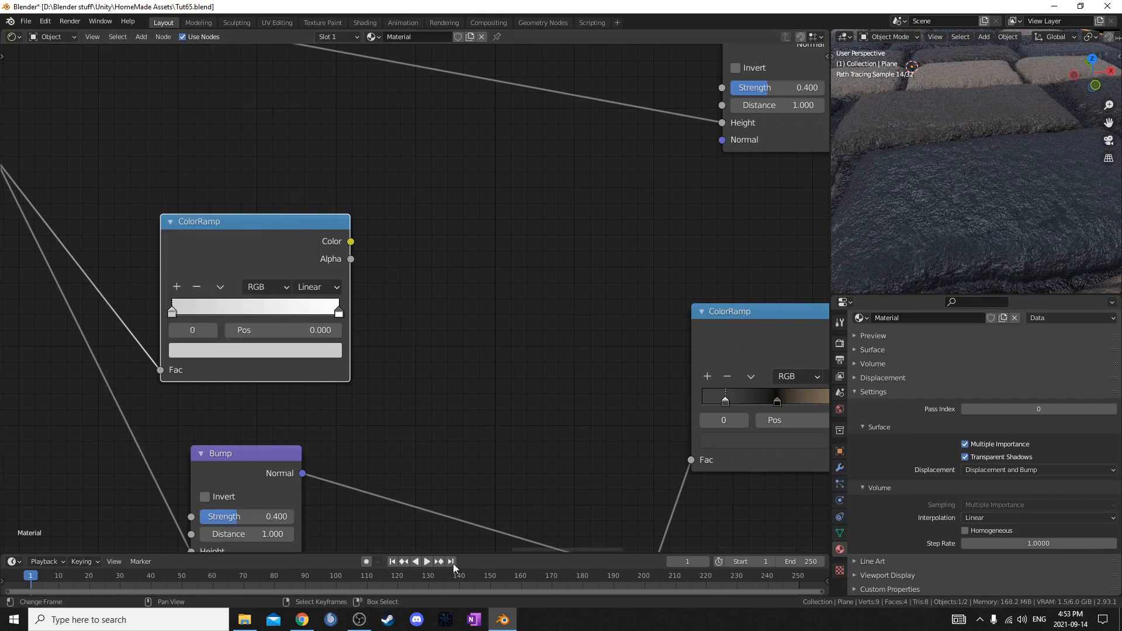
Set the new ColorRamp's light grey stop to position 0.13 and its white stop to position 0.67.
left_click(307, 332)
type(".13")
key("Return")
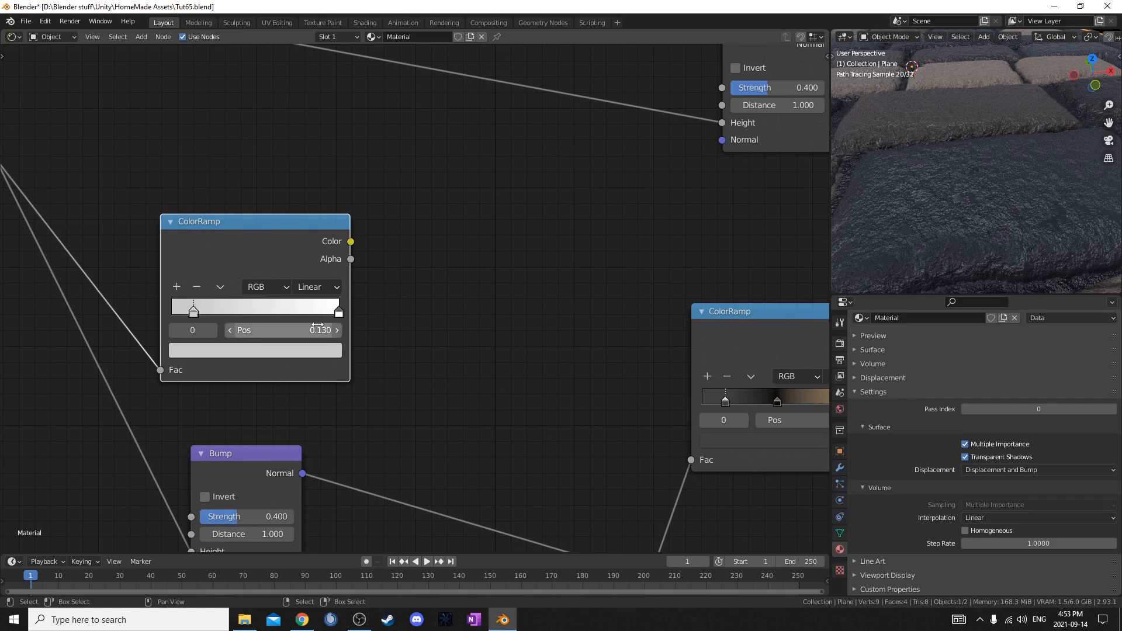
left_click(339, 311)
left_click(295, 334)
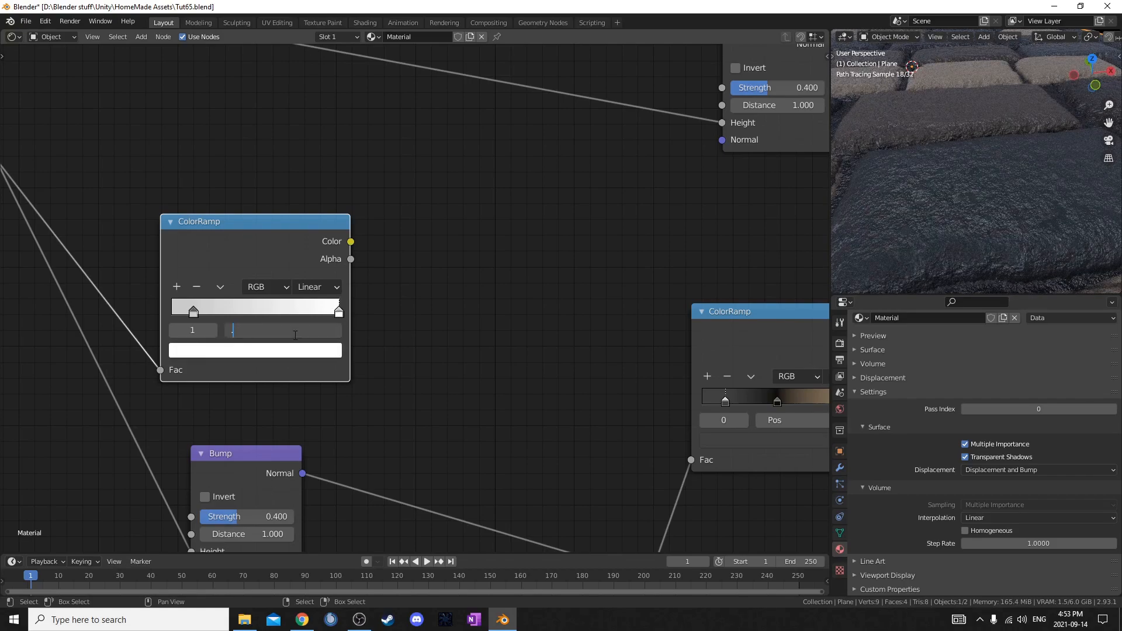
type(".67")
key("Return")
Preview the light grey ColorRamp and rearrange it with the brick color ColorRamp and the new Bump node.
left_click(303, 234, "ctrl+shift")
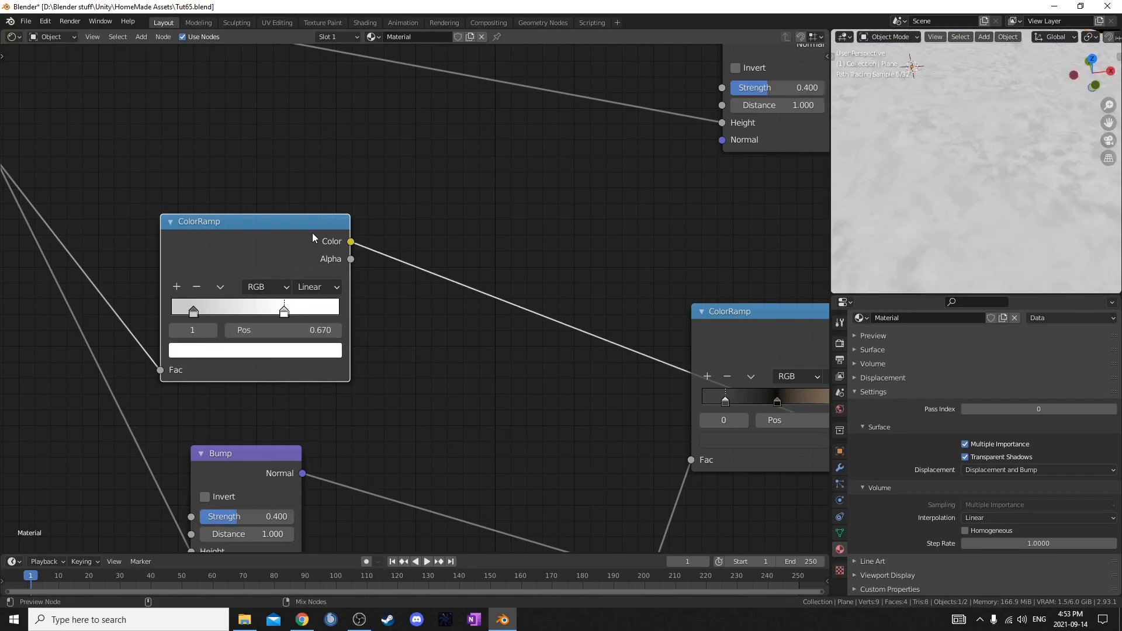
scroll(513, 326, "down", 2)
scroll(513, 326, "down", 5)
middle_click_drag(509, 334, 422, 306)
scroll(422, 306, "up", 4)
left_click_drag(511, 285, 516, 221)
left_click_drag(199, 211, 231, 233)
left_click_drag(193, 356, 249, 391)
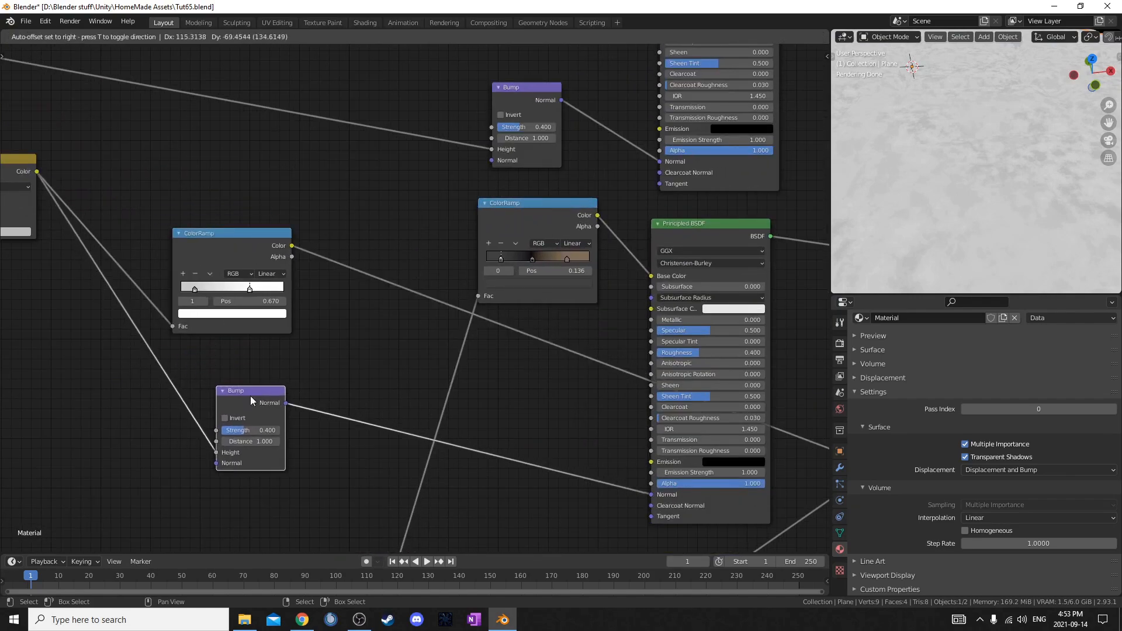
Connect the light grey ColorRamp's Color to the brick Principled BSDF's Roughness and preview the Mix Shader on the bricks.
left_click_drag(264, 244, 649, 352)
scroll(647, 352, "down", 3)
middle_click_drag(613, 383, 517, 327)
scroll(572, 233, "up", 2)
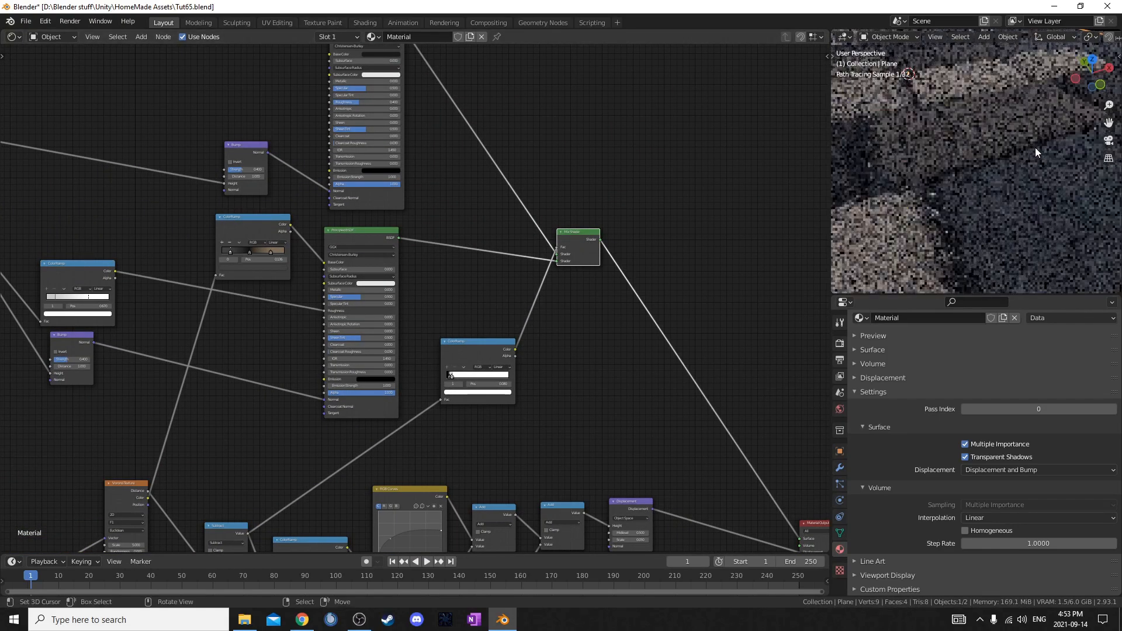
scroll(987, 199, "up", 4)
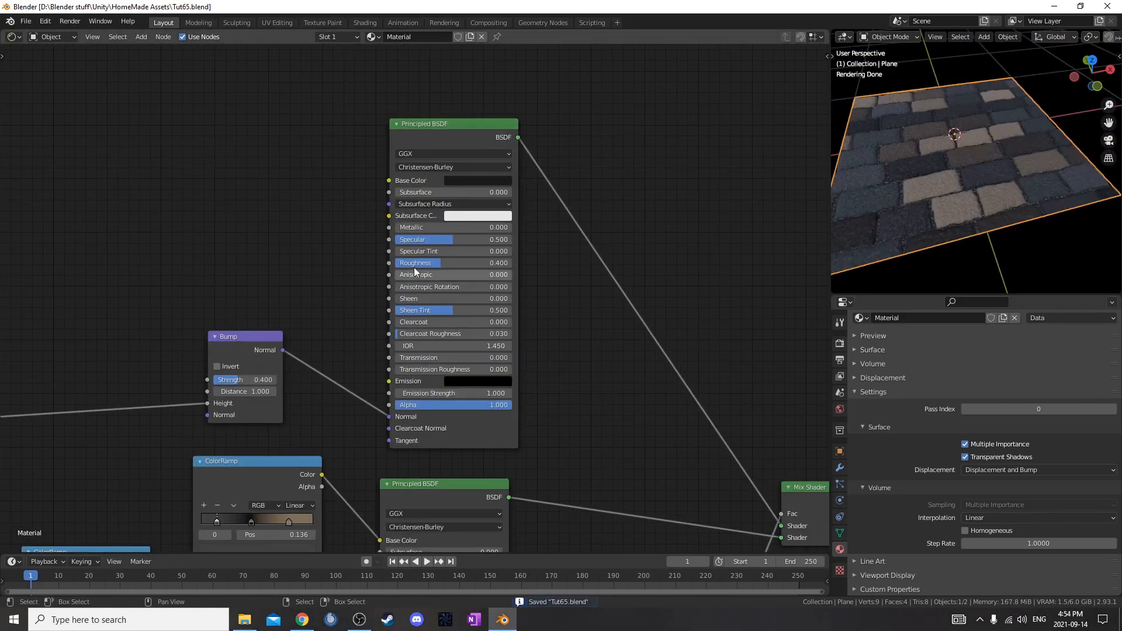
Raise the top Principled BSDF's Roughness to its maximum and move that shader with its Bump node higher up the graph.
left_click_drag(418, 263, 512, 263)
scroll(492, 289, "down", 3)
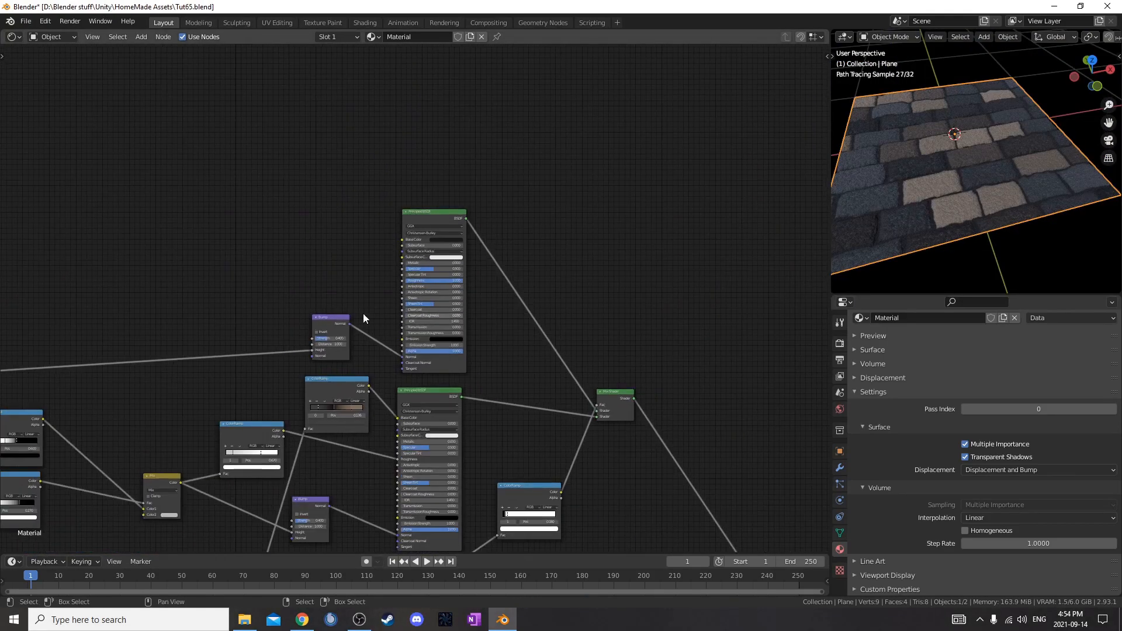
left_click_drag(291, 168, 579, 348)
key("g")
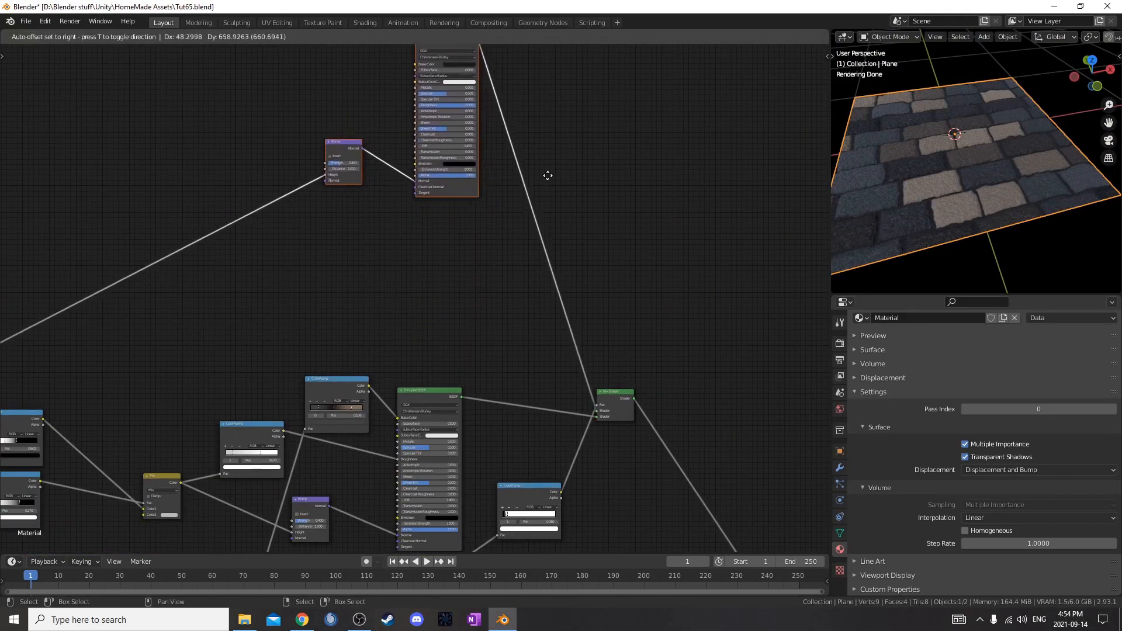
left_click(543, 136)
Duplicate the brick Principled BSDF with its incoming links above the original and disconnect the copy's Base Color.
scroll(423, 277, "down", 1)
middle_click_drag(7, 286, 235, 233)
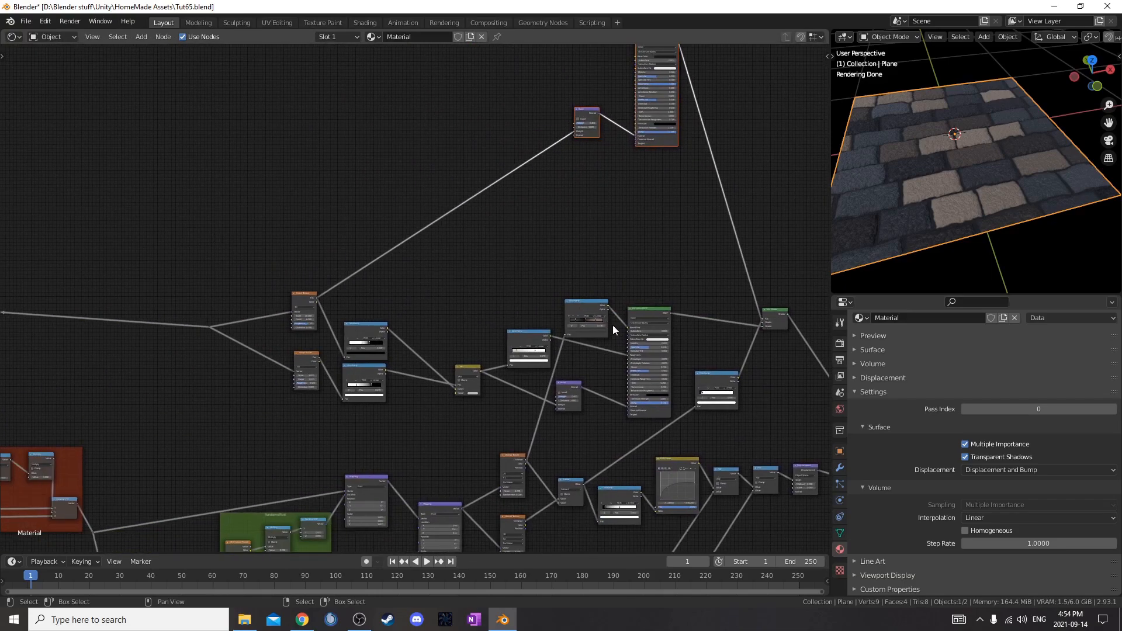
scroll(611, 325, "up", 1)
middle_click_drag(611, 325, 584, 269)
left_click(643, 250)
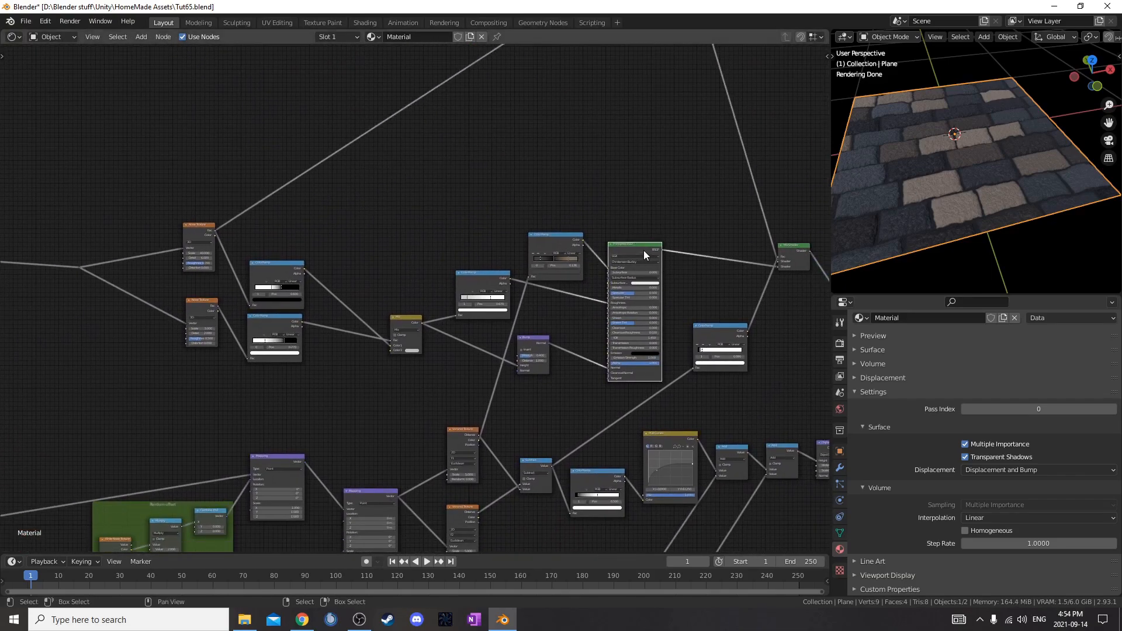
scroll(702, 303, "up", 1)
middle_click_drag(701, 303, 622, 367)
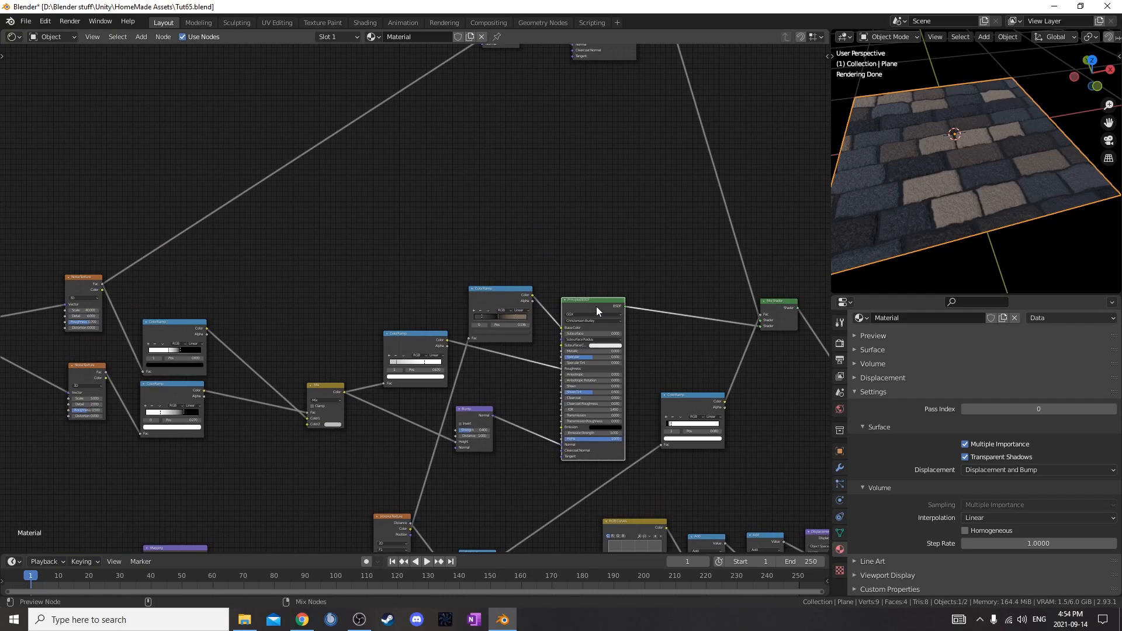
key("shift+d")
left_click(605, 89)
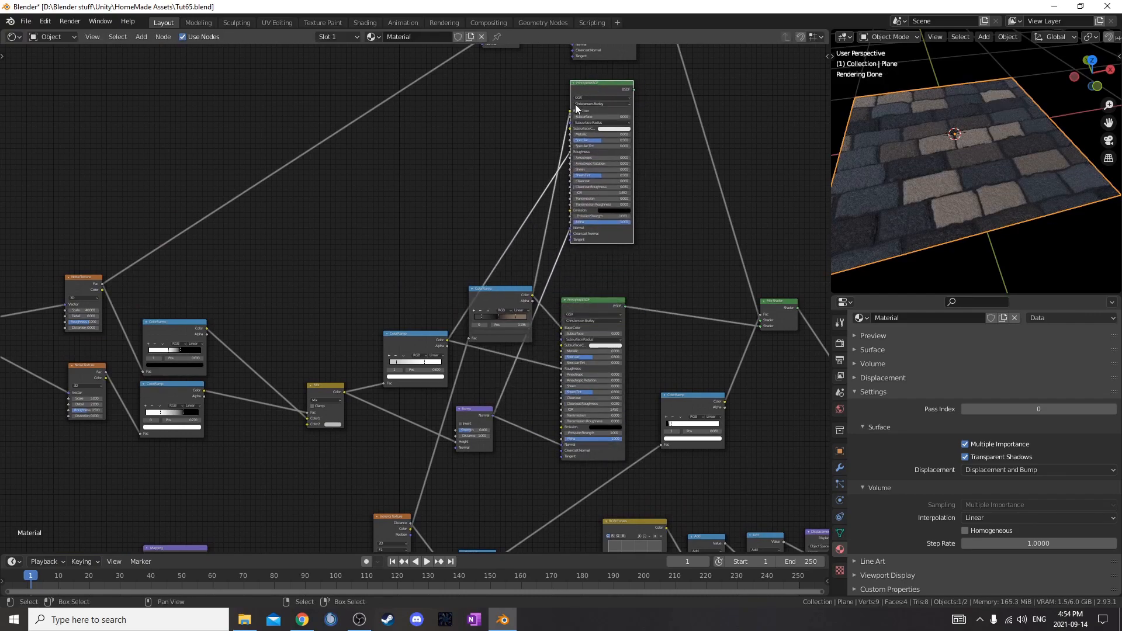
left_click_drag(569, 114, 518, 134)
Duplicate the light grey ColorRamp with its Mix input link and connect the copy's Color to the duplicated Principled BSDF's Roughness.
scroll(570, 240, "up", 3)
middle_click_drag(546, 277, 476, 355)
left_click(348, 434)
key("ctrl+shift+d")
left_click(358, 224)
left_click_drag(398, 214, 542, 190)
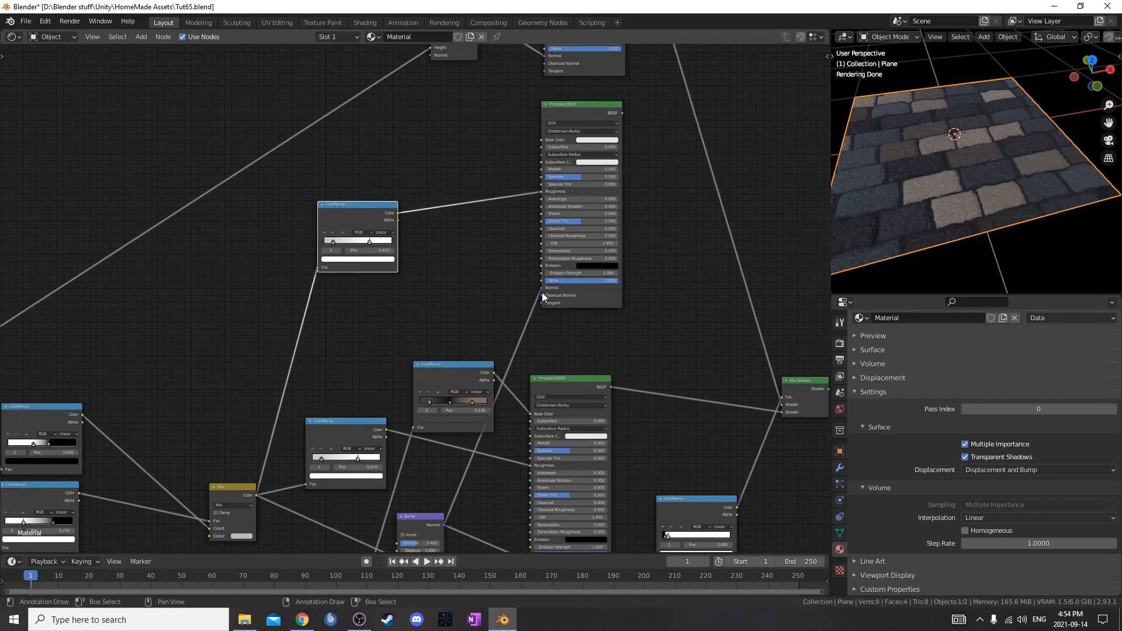
Reposition the duplicated Principled BSDF and ColorRamp, and disconnect the Bump from the duplicated shader's Normal.
left_click_drag(594, 101, 584, 153)
middle_click_drag(476, 280, 587, 209)
left_click_drag(461, 153, 447, 195)
middle_click_drag(683, 349, 634, 319)
scroll(643, 149, "down", 2)
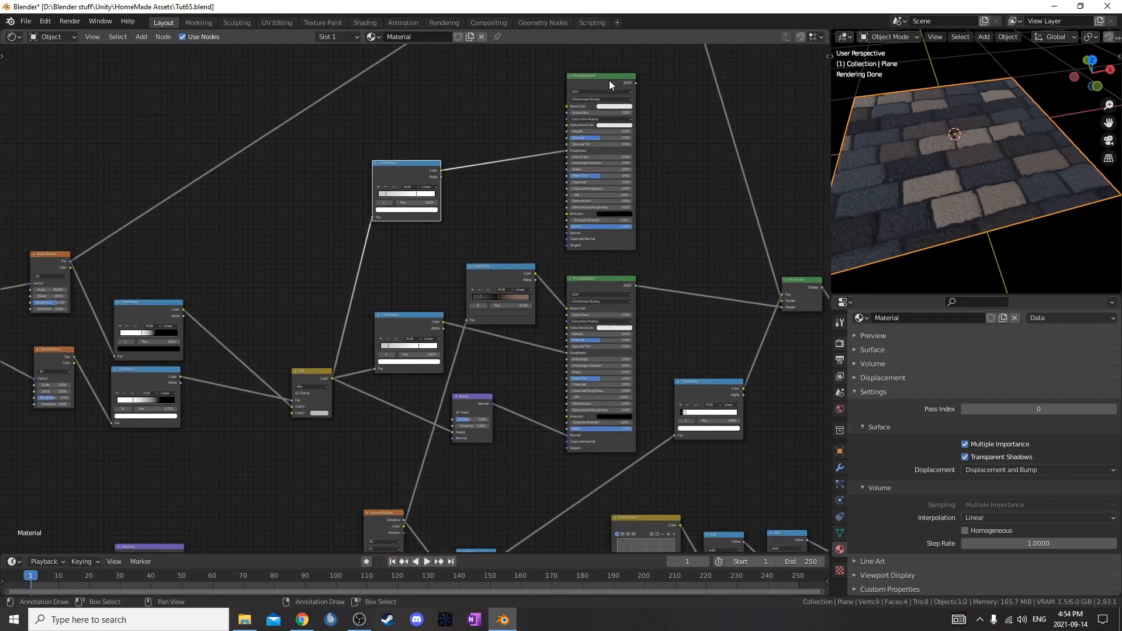
Combine the duplicated and original brick Principled BSDFs with a new Mix Shader and reposition it.
right_click_drag(602, 91, 603, 286, "ctrl+shift")
scroll(621, 245, "down", 4)
left_click_drag(610, 208, 628, 250)
scroll(685, 263, "down", 3)
middle_click_drag(654, 290, 632, 235)
scroll(539, 135, "down", 5)
Rearrange the surrounding node groups to make room for the new Mix Shader and the duplicated brick shader.
left_click_drag(507, 205, 689, 408)
key("g")
left_click(723, 412)
left_click_drag(470, 330, 512, 383)
key("g")
left_click(533, 380)
scroll(601, 342, "up", 4)
left_click_drag(598, 169, 791, 402)
key("g")
left_click(728, 336)
key("g")
left_click(773, 332)
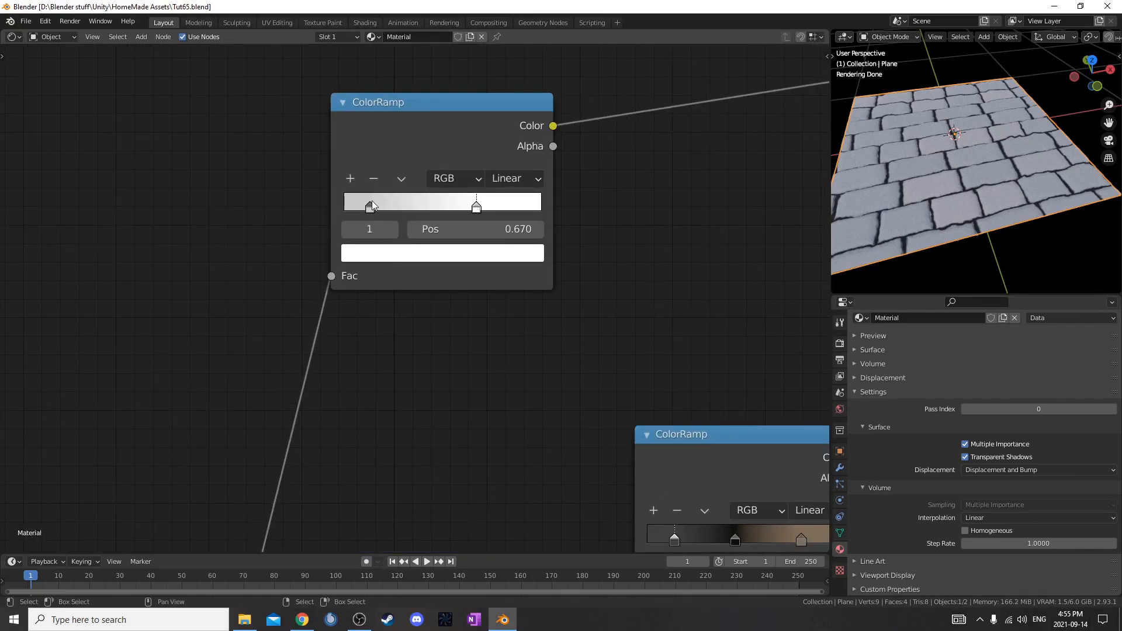
Set the light grey stop of the duplicated roughness ColorRamp to hex 404040.
left_click(371, 204)
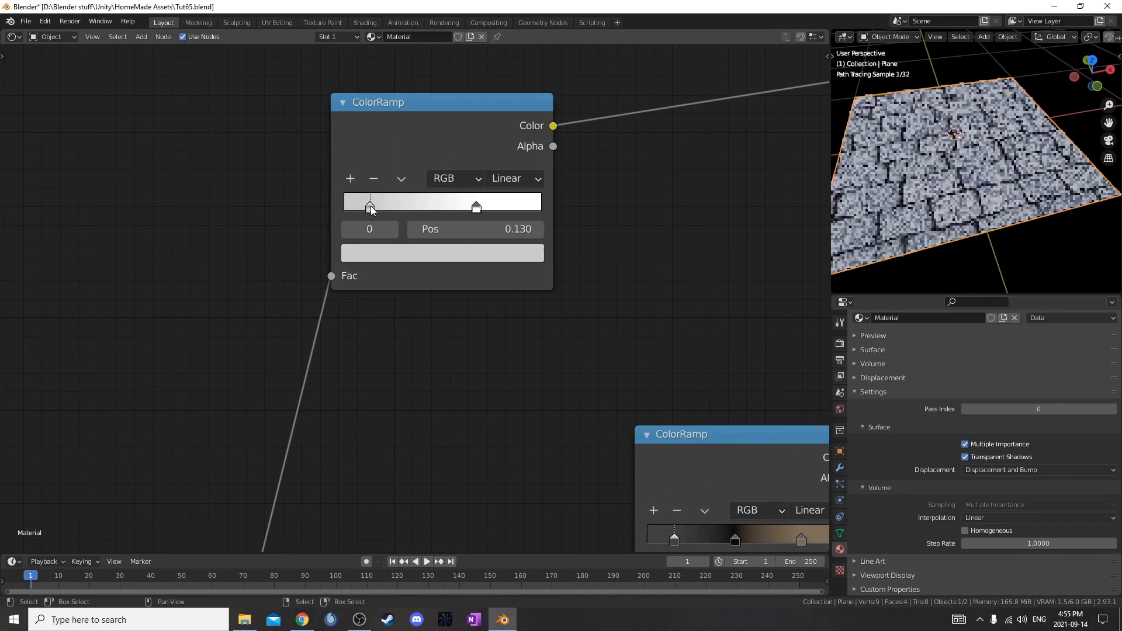
left_click(423, 260)
left_click(436, 455)
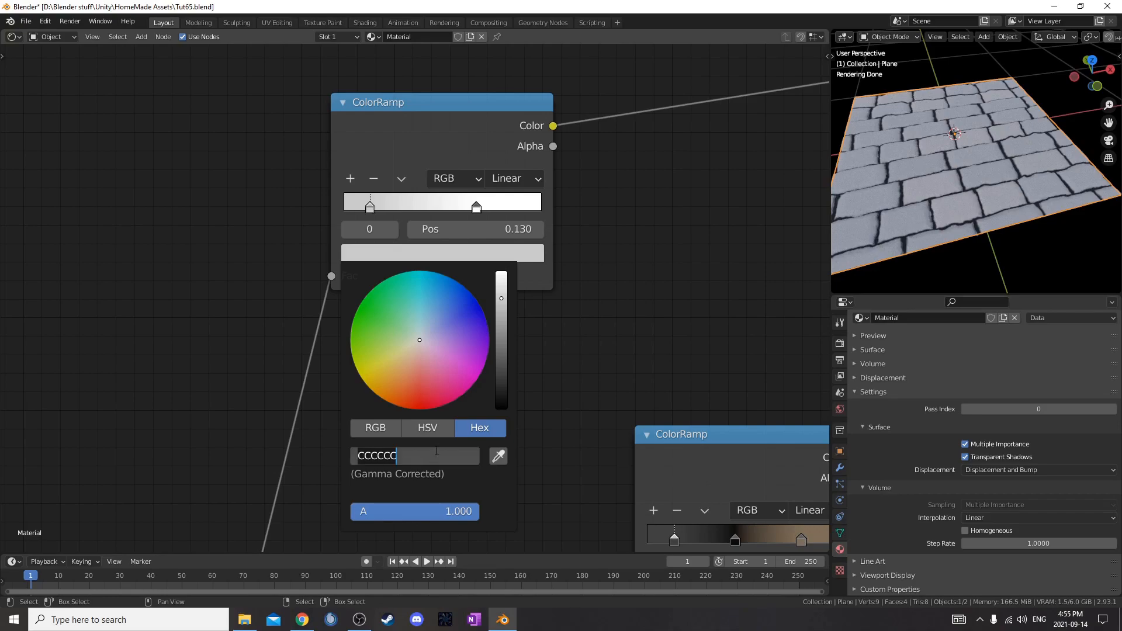
type("404040")
key("Return")
scroll(624, 192, "down", 2)
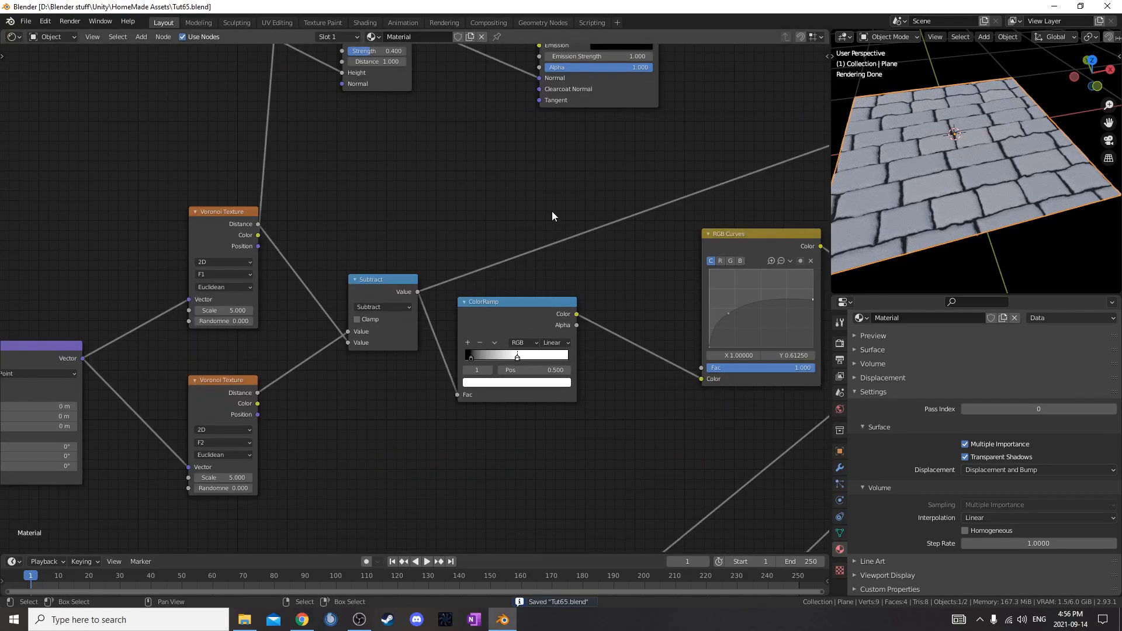
Add a ColorRamp driven by the upper Voronoi Texture's Color output and place it beside the original brick Principled BSDF.
key("shift+a")
left_click(552, 213)
type("colo")
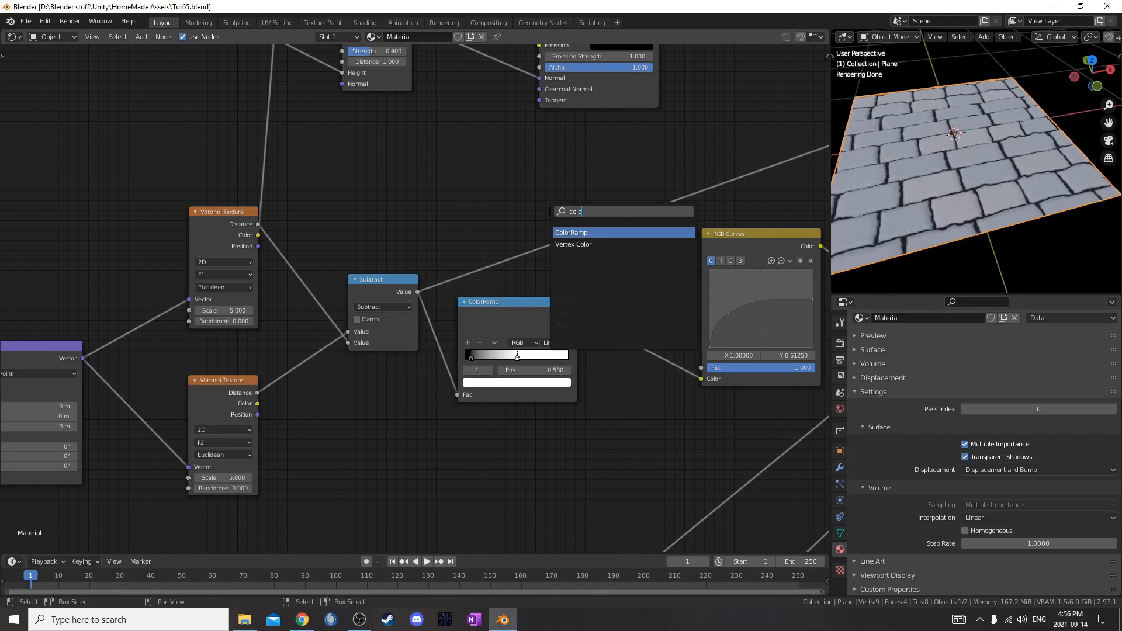
key("Return")
left_click(416, 126)
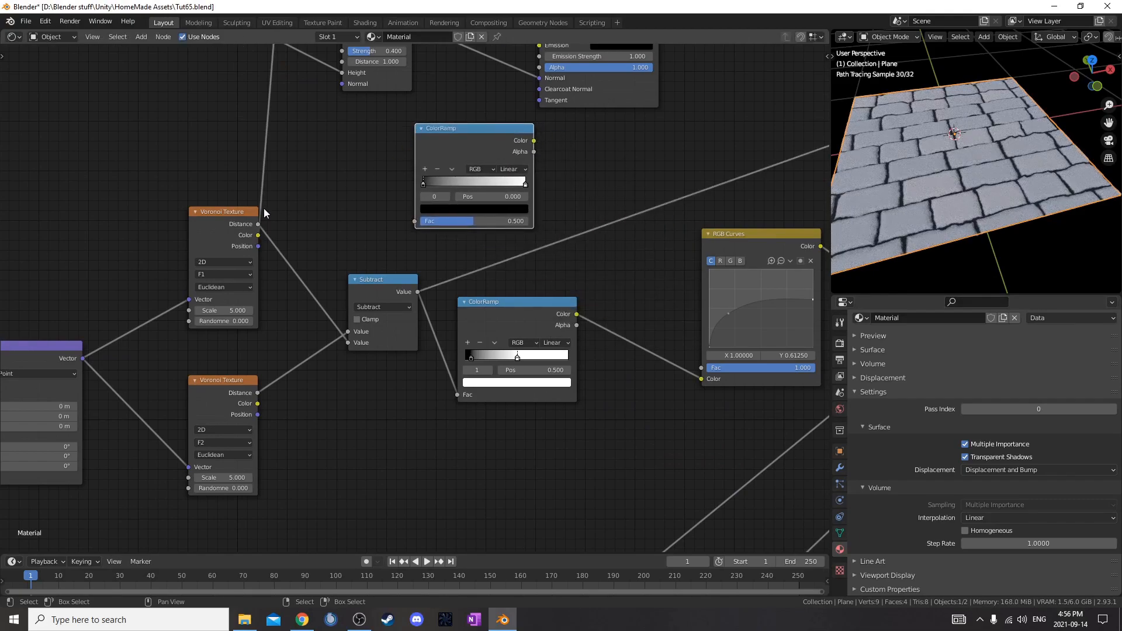
left_click_drag(259, 235, 416, 222)
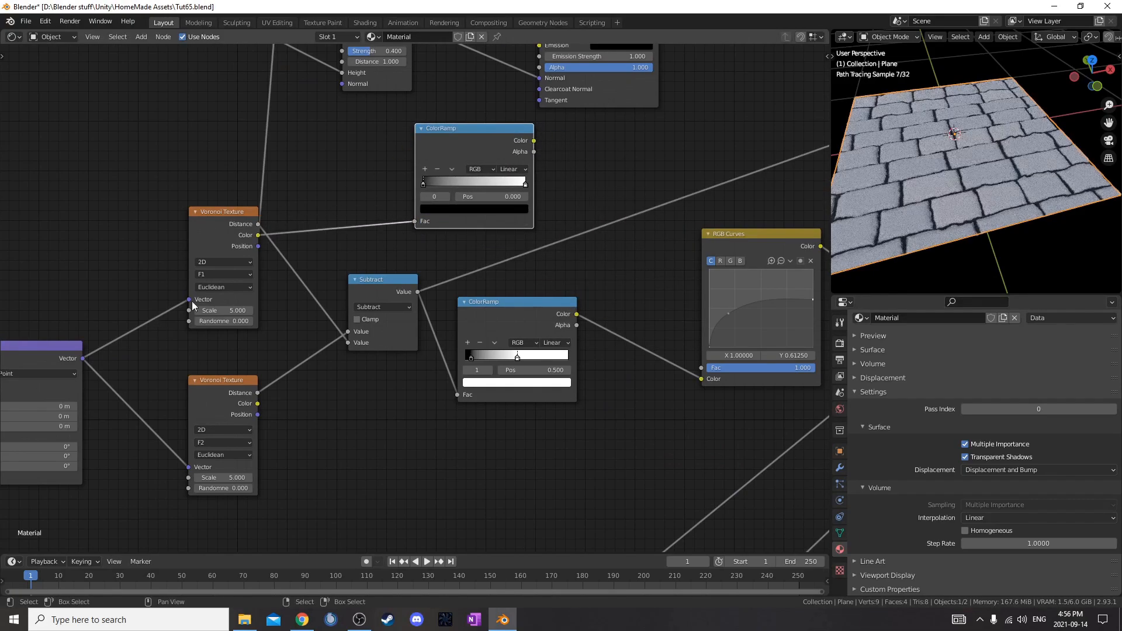
scroll(550, 245, "down", 3)
scroll(374, 265, "up", 1)
key("g")
left_click(580, 153)
Set the new ColorRamp's interpolation to Constant and its white stop's position to 0.8.
scroll(581, 148, "up", 4)
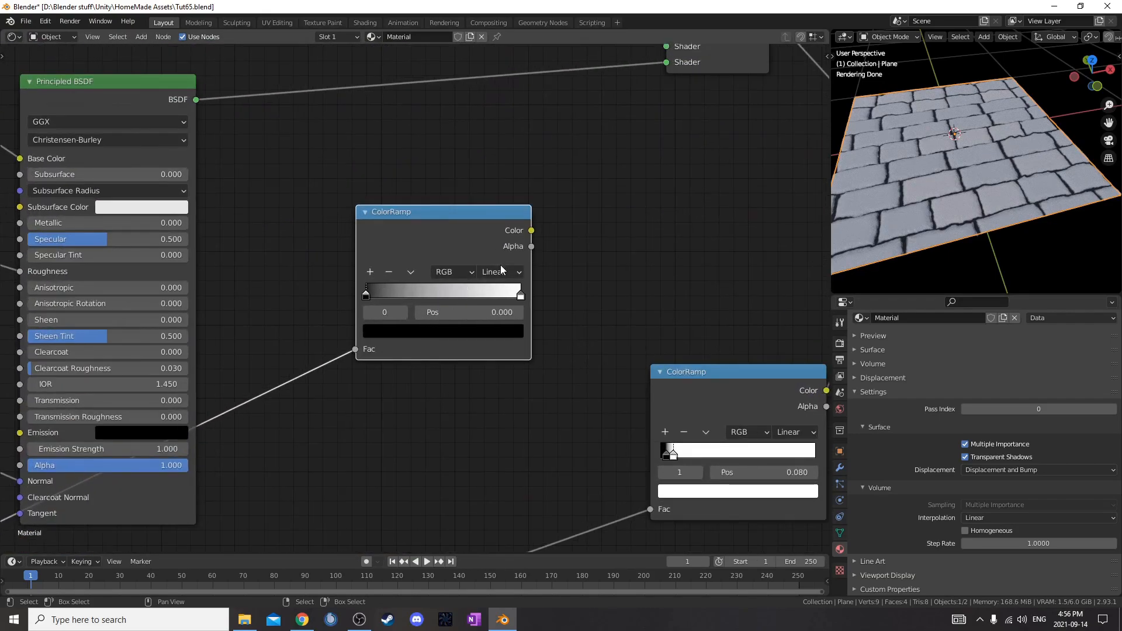
left_click(500, 272)
left_click(510, 352)
left_click(521, 294)
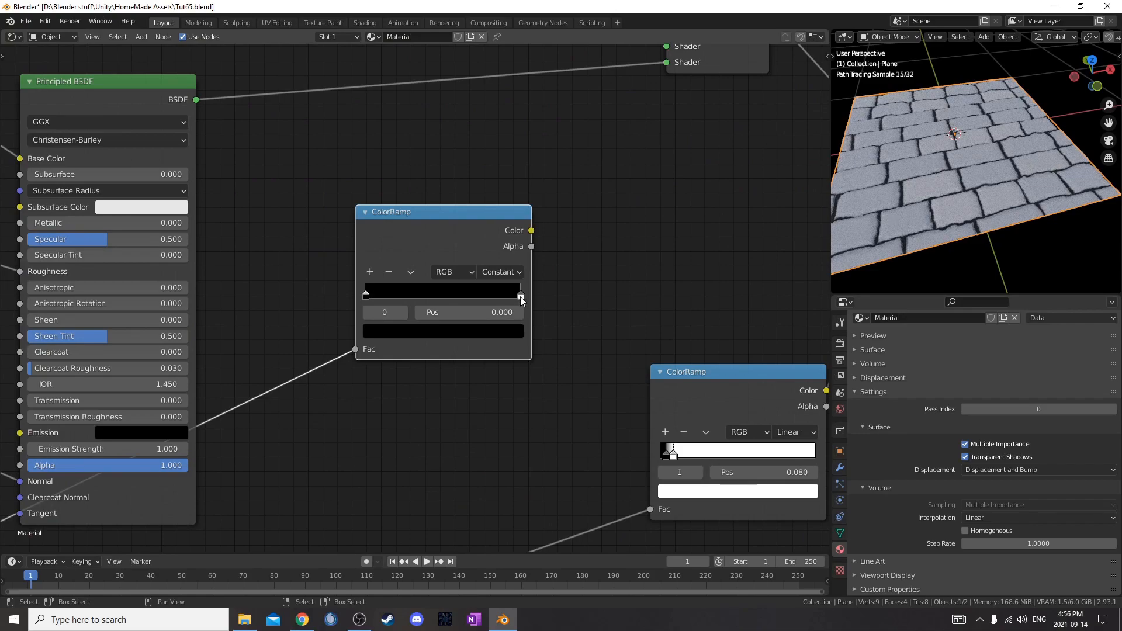
left_click(506, 313)
type("0.8")
key("Return")
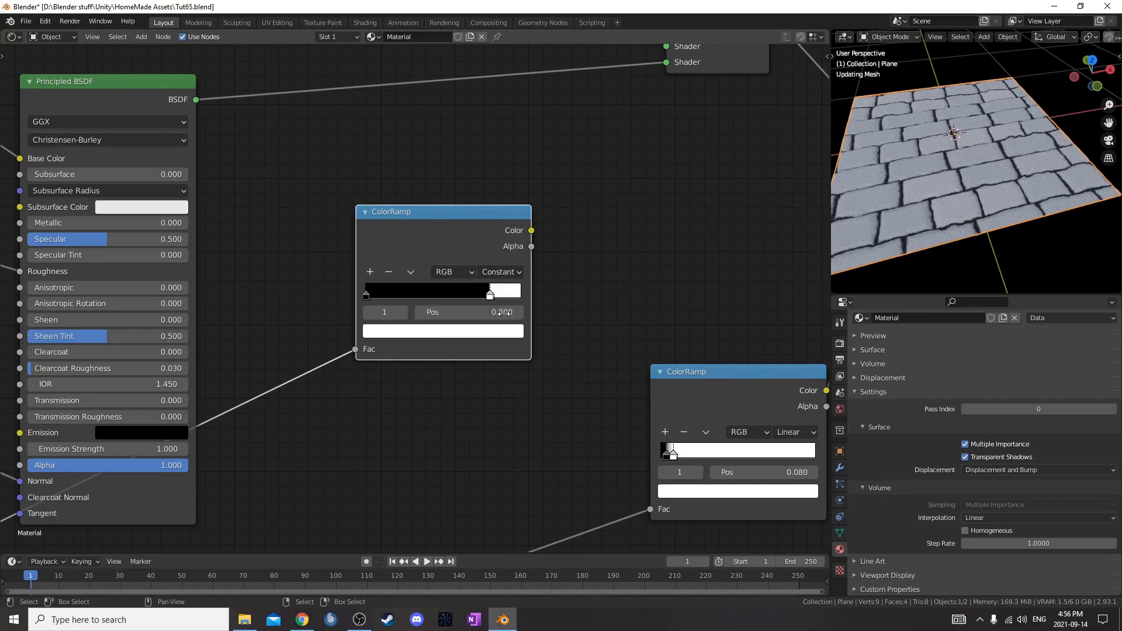
Connect the Constant ColorRamp's Color to the new Mix Shader's Fac and swap that mixer's two shader inputs.
scroll(619, 240, "down", 2)
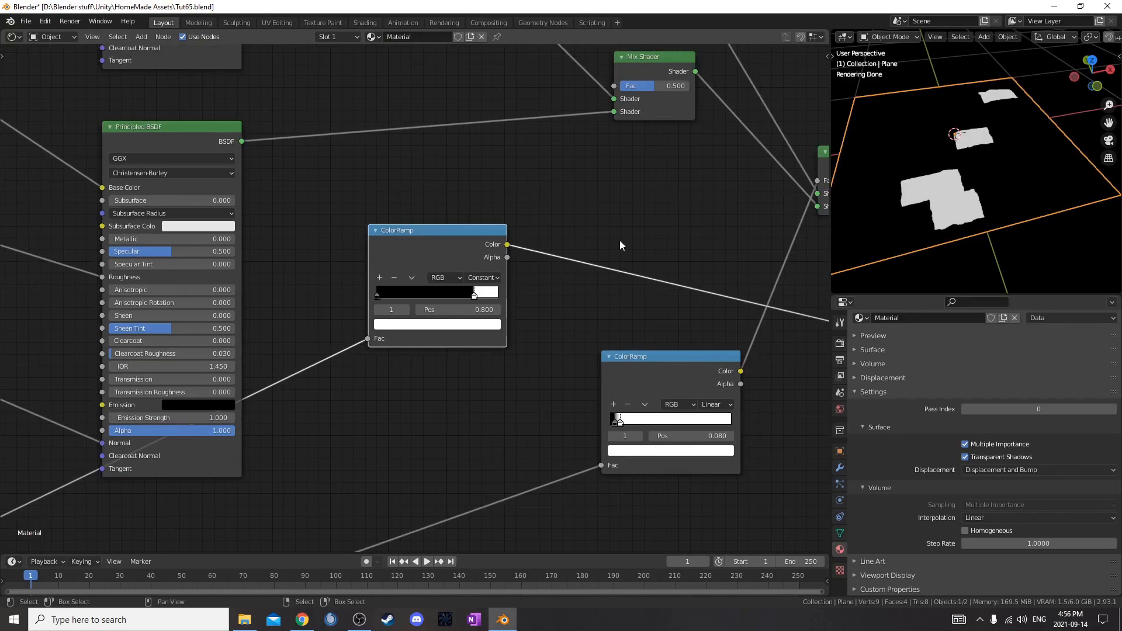
middle_click_drag(619, 240, 535, 358)
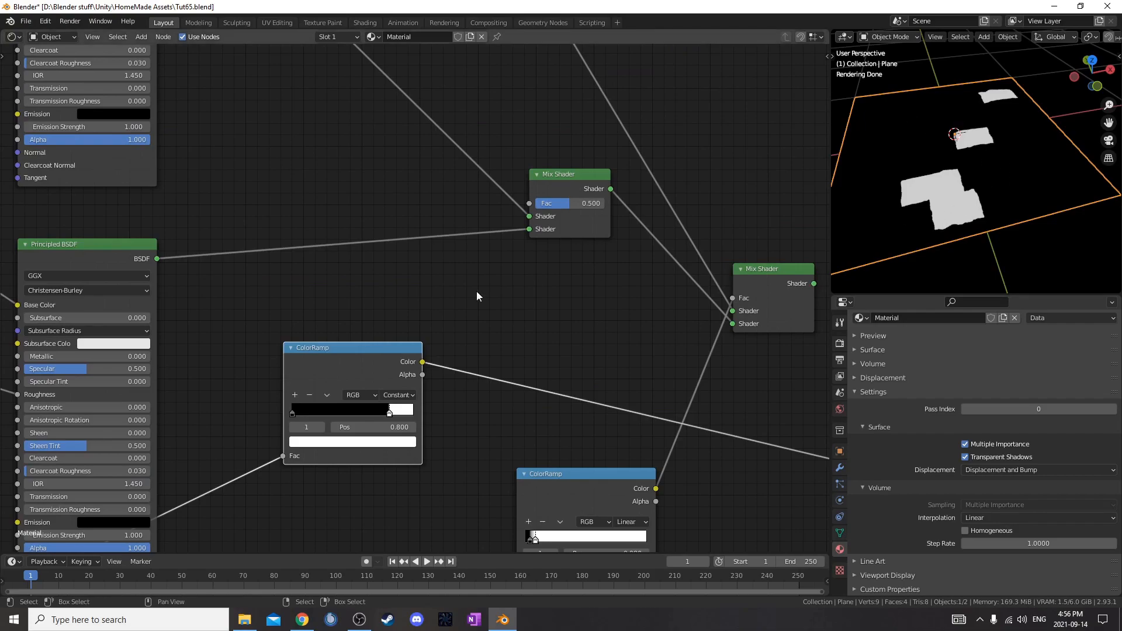
left_click_drag(422, 361, 529, 204)
scroll(517, 228, "down", 2)
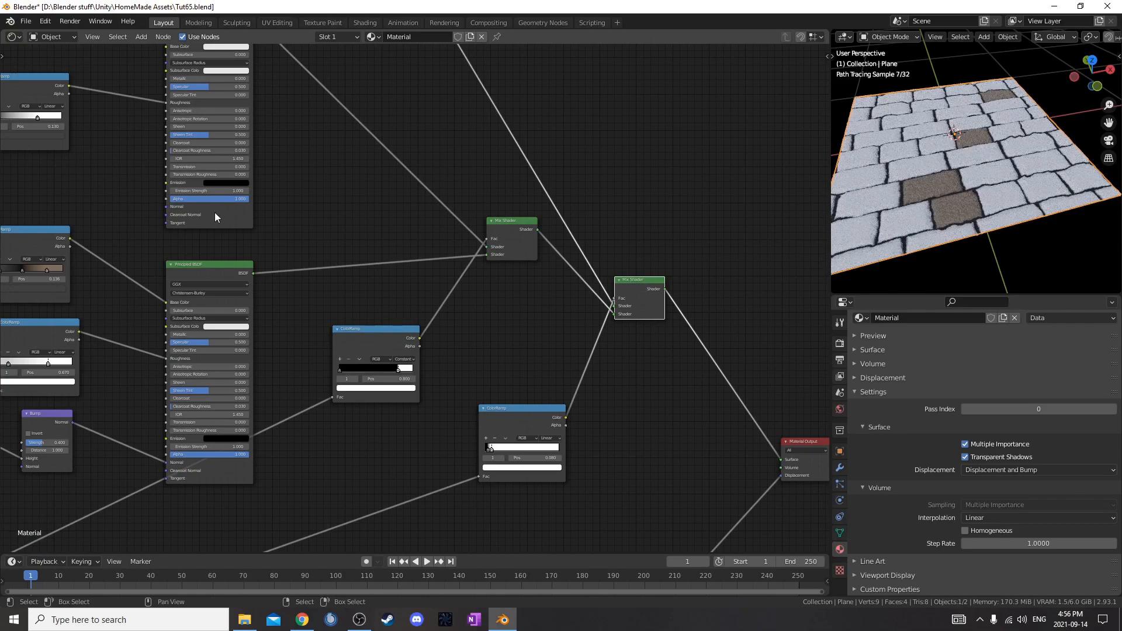
middle_click_drag(233, 217, 381, 296)
scroll(381, 296, "up", 1)
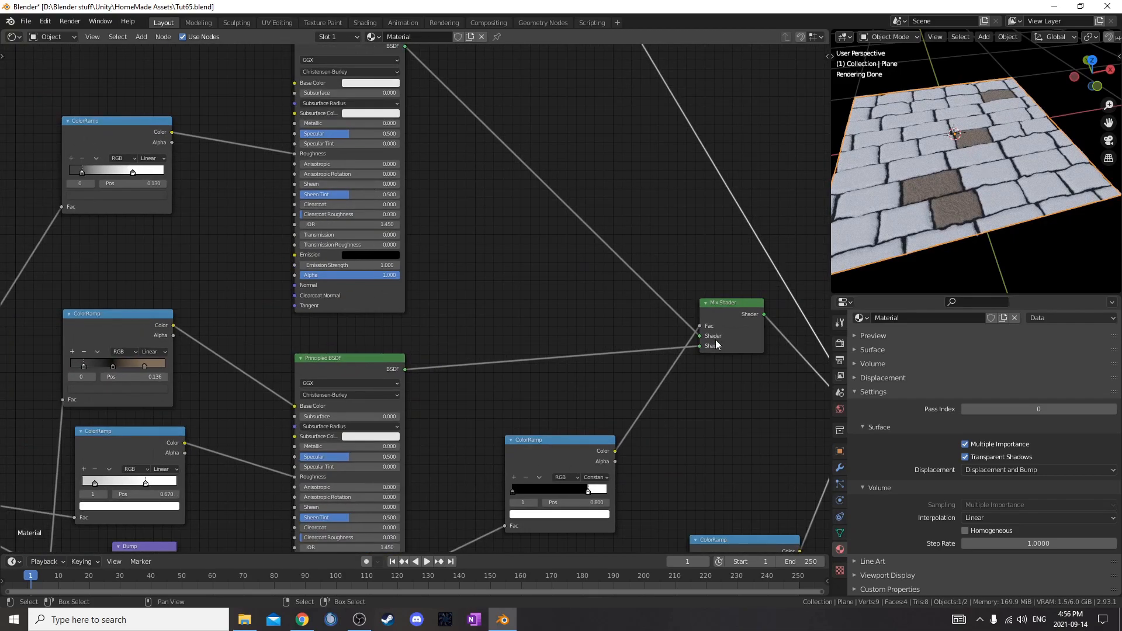
left_click_drag(704, 341, 704, 347)
Set the Transmission of the duplicated Principled BSDF to 1.
middle_click_drag(585, 351, 723, 424)
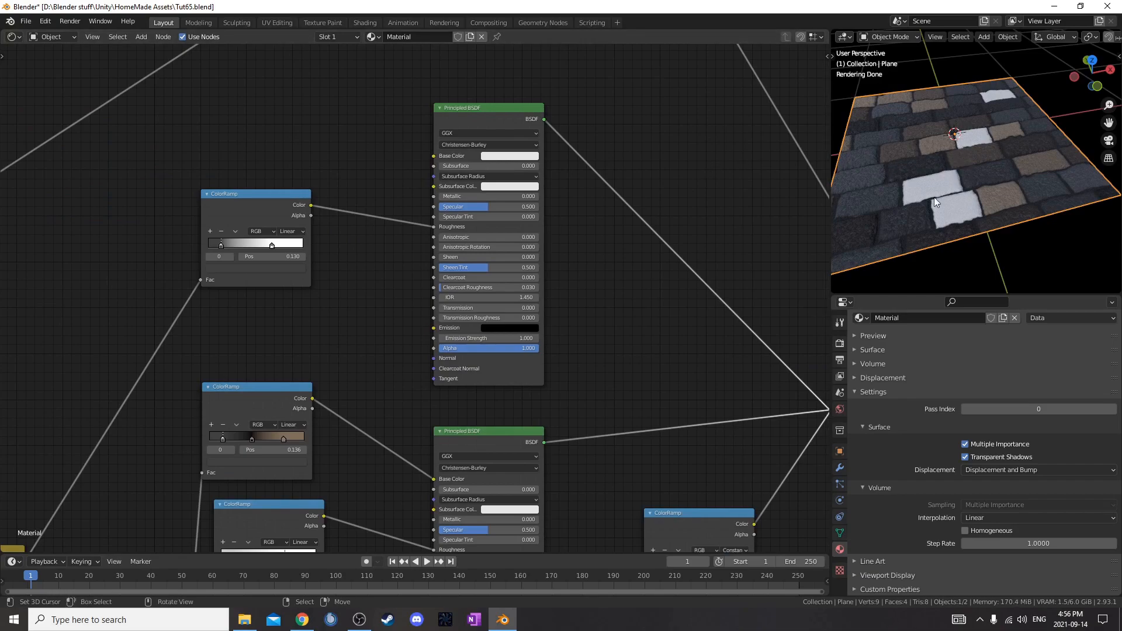
middle_click_drag(573, 301, 587, 240)
scroll(532, 275, "up", 4)
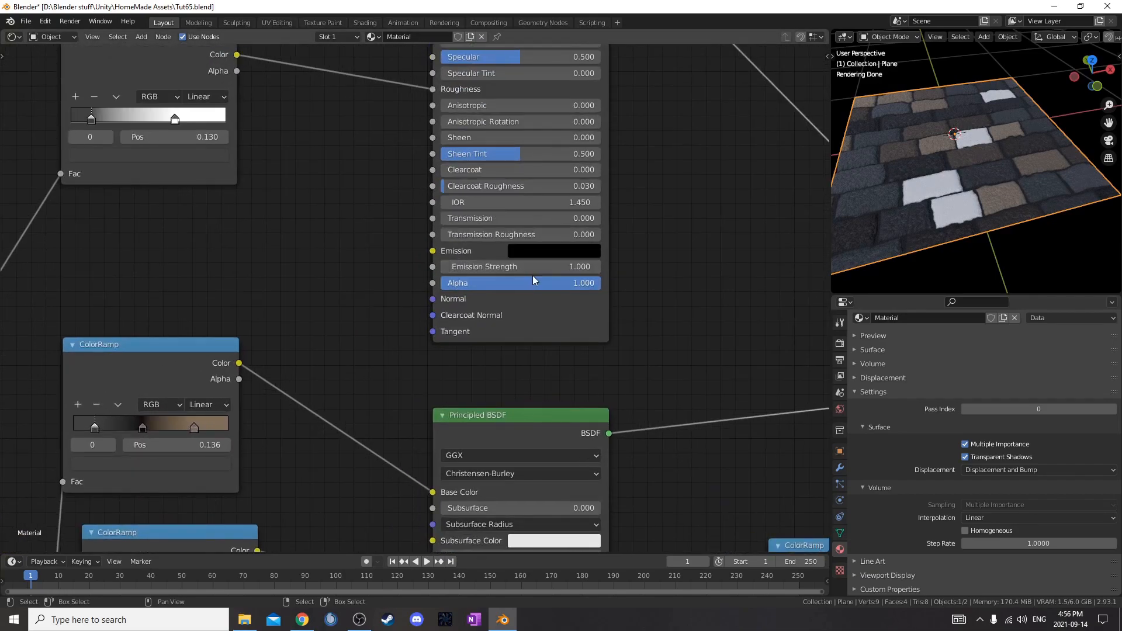
left_click(549, 182)
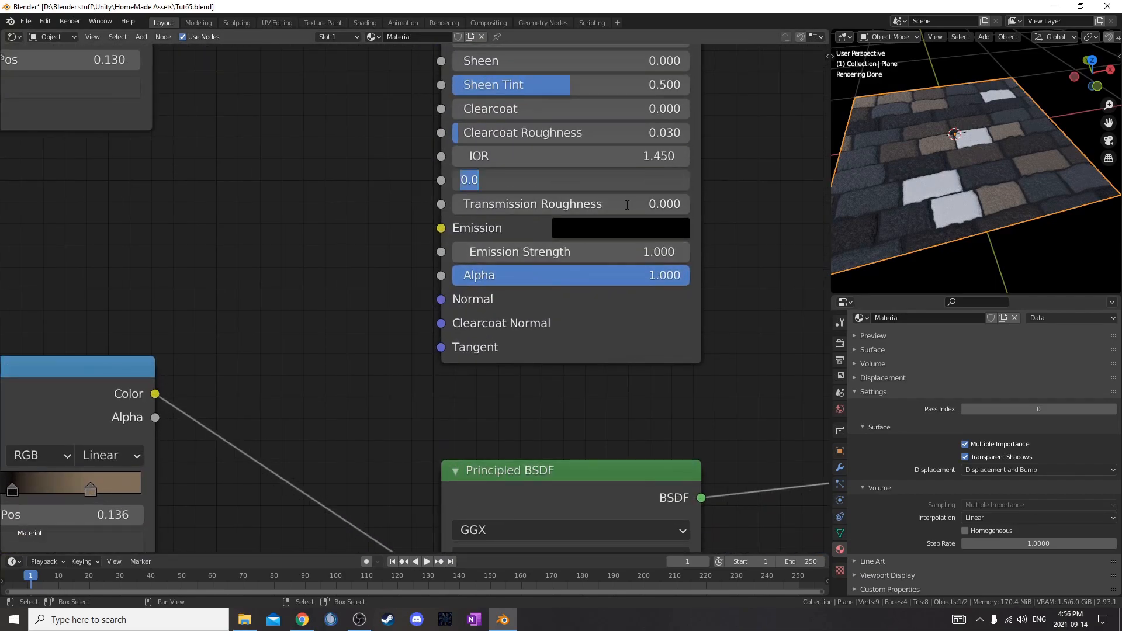
type("1")
key("Return")
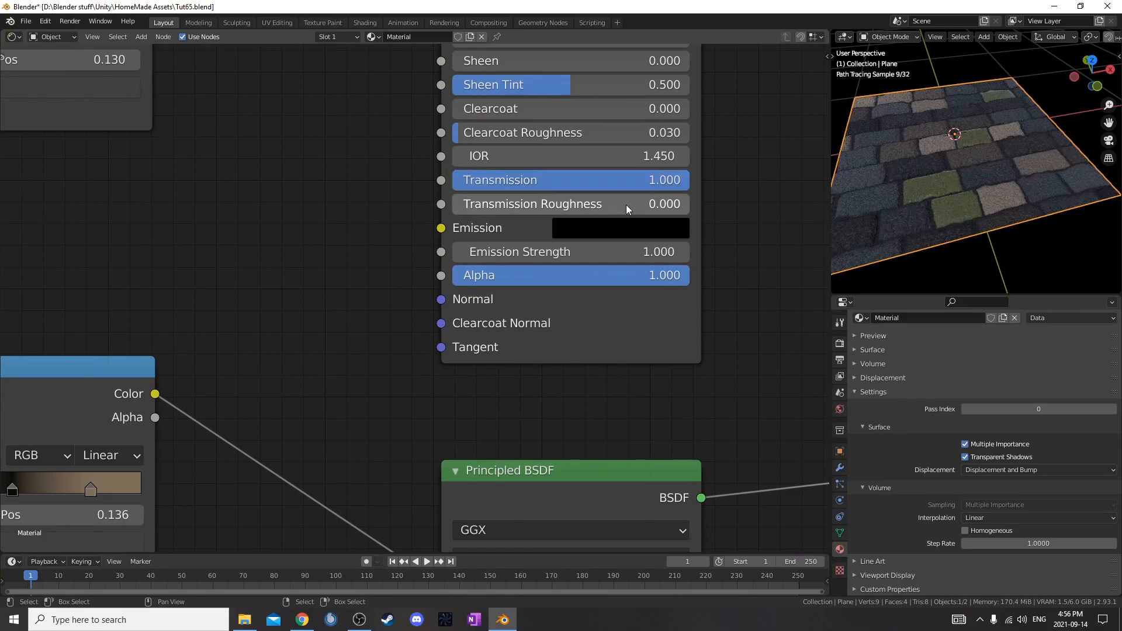
Try scaling up the plane's mesh in Edit Mode and examine the spread of accent bricks from several angles.
middle_click_drag(1084, 280, 966, 199)
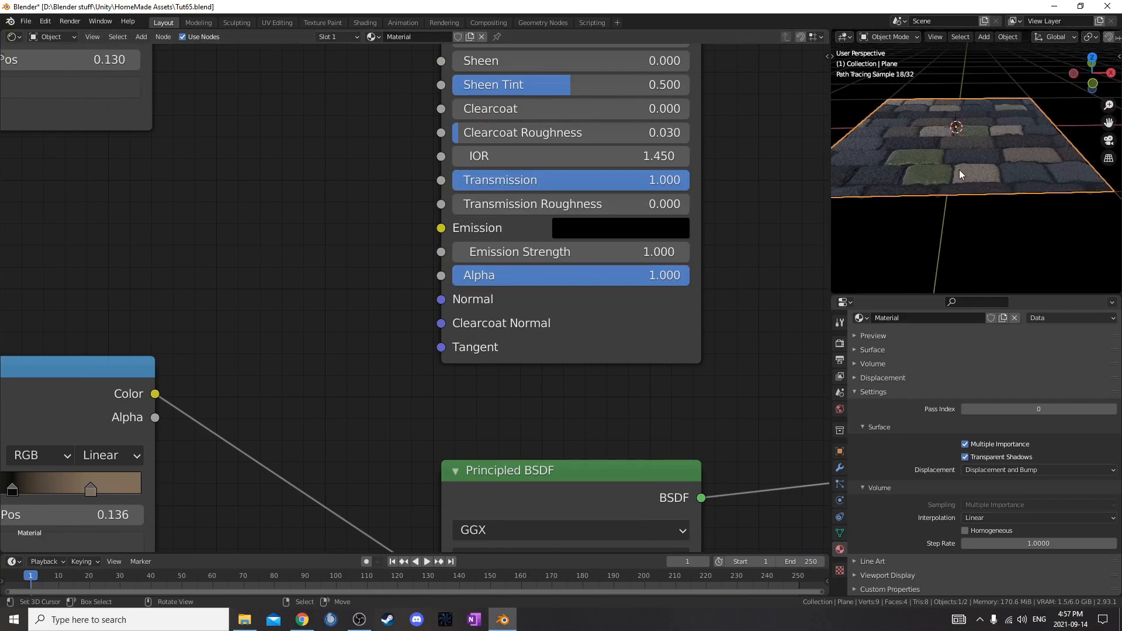
scroll(935, 195, "up", 2)
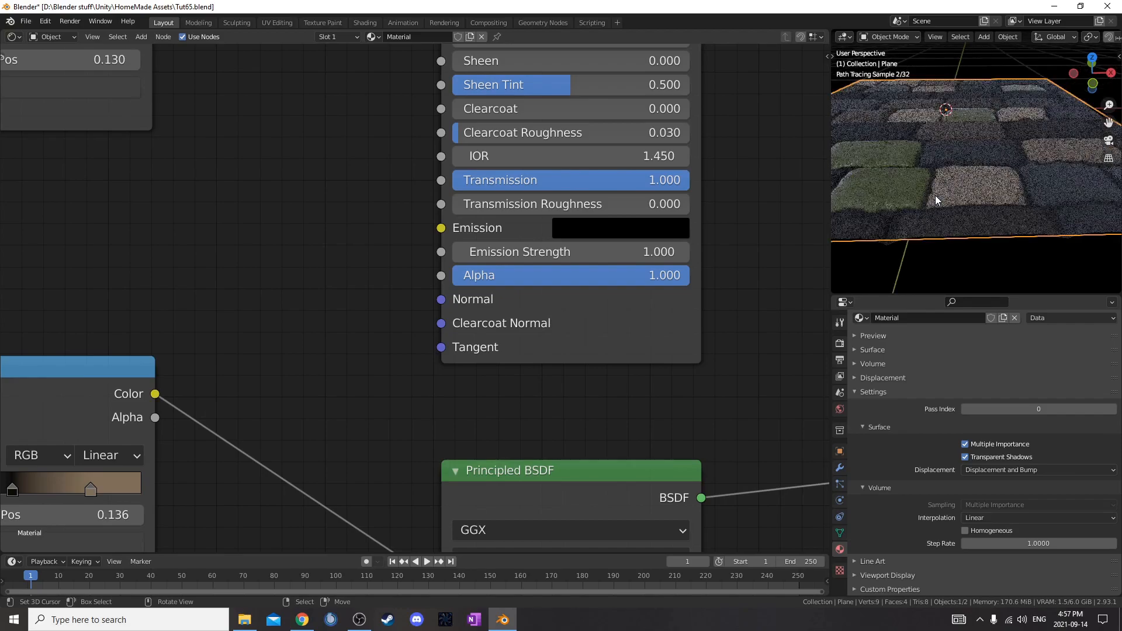
scroll(937, 195, "down", 3)
scroll(958, 187, "down", 5)
key("Tab")
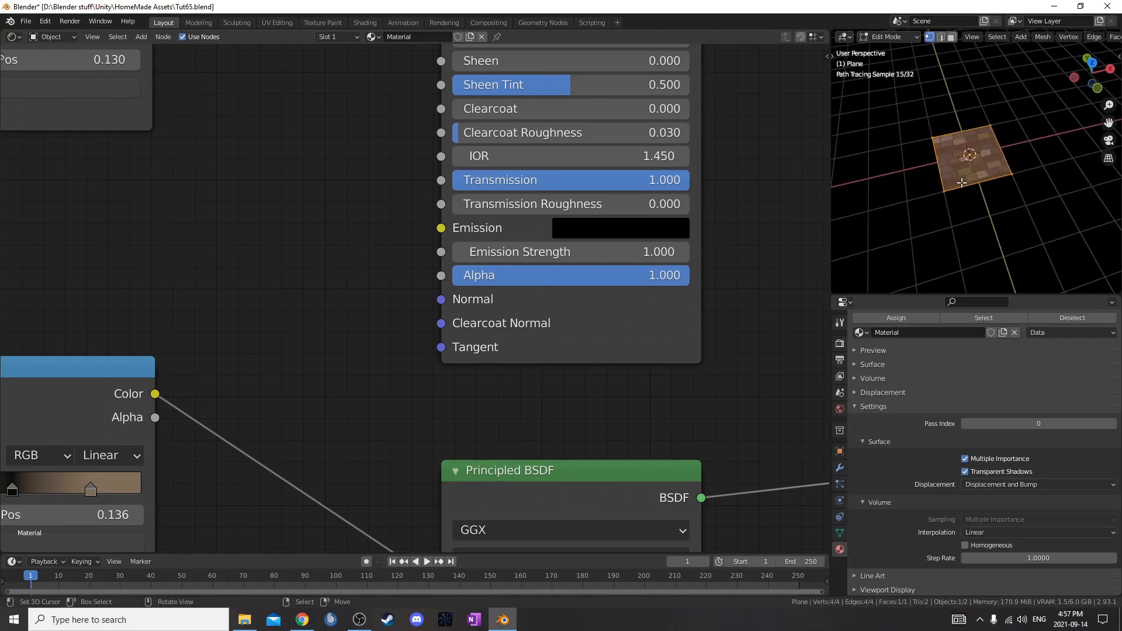
key("s")
left_click(986, 125)
middle_click_drag(987, 125, 930, 270)
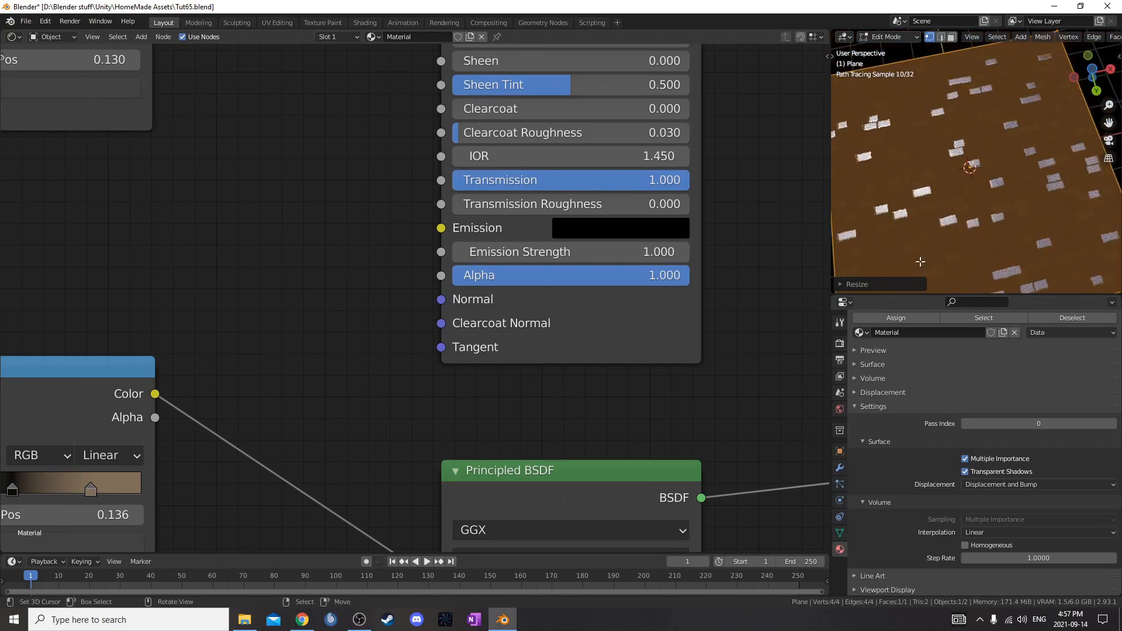
middle_click_drag(972, 149, 934, 82)
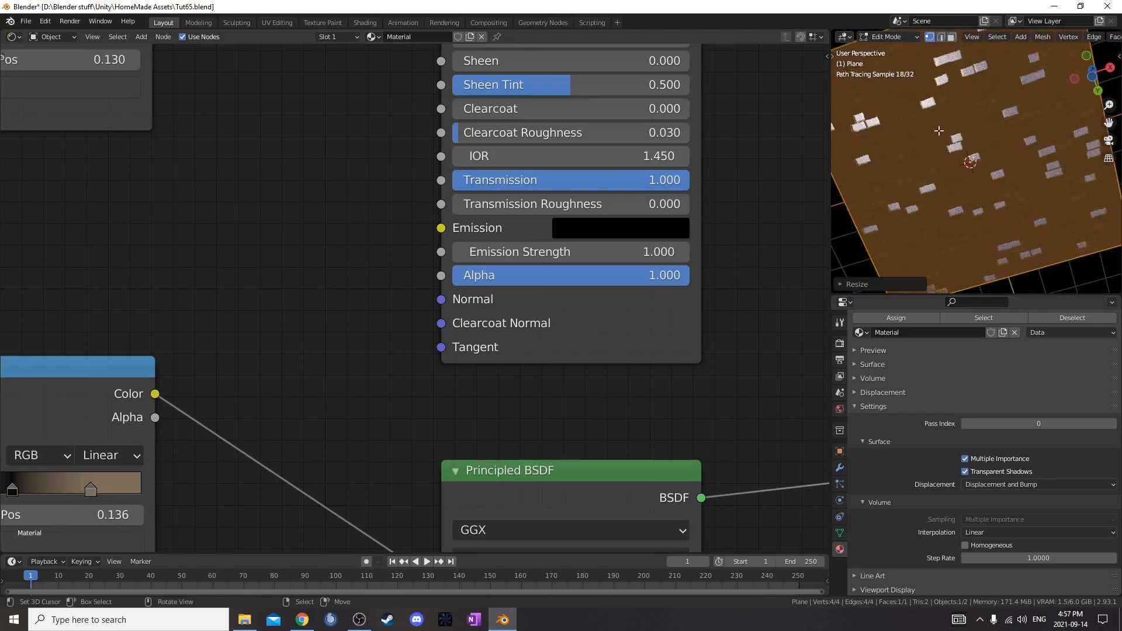
key("Tab")
middle_click_drag(938, 131, 1000, 211)
middle_click_drag(988, 172, 994, 245)
Group the original brick Principled BSDF with its two ColorRamps and Bump in a frame labelled "Cobblestones".
scroll(331, 163, "down", 6)
mouse_move(362, 175)
left_mouse_down()
mouse_move(584, 379)
mouse_move(362, 202)
mouse_move(369, 180)
left_mouse_up()
left_click_drag(626, 187, 624, 193)
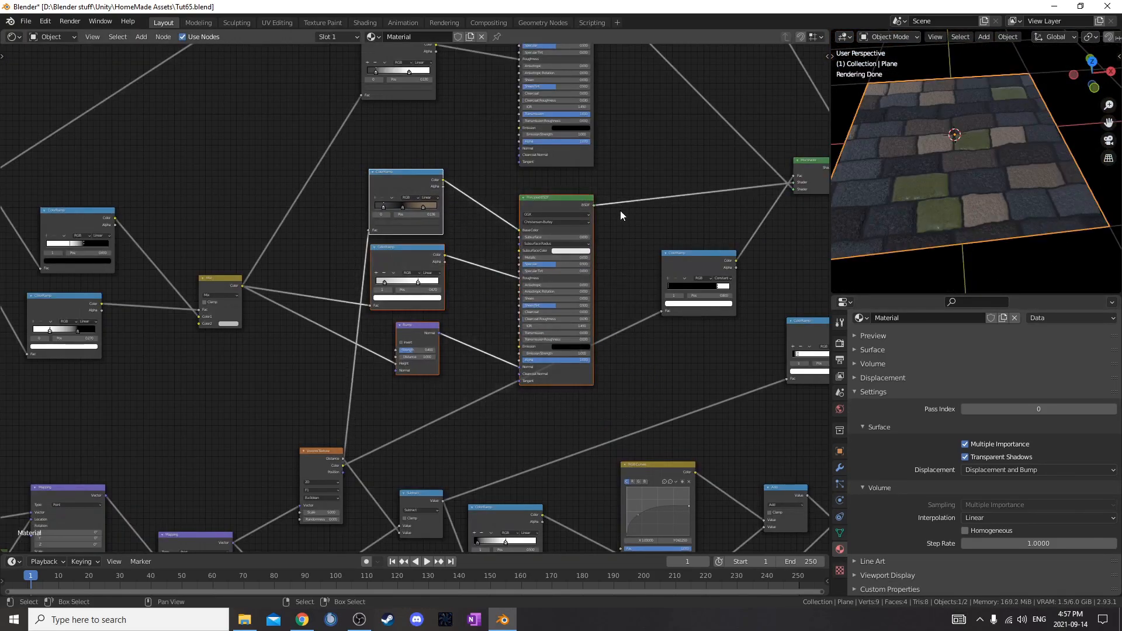
key("ctrl+j")
left_click_drag(497, 169, 503, 191)
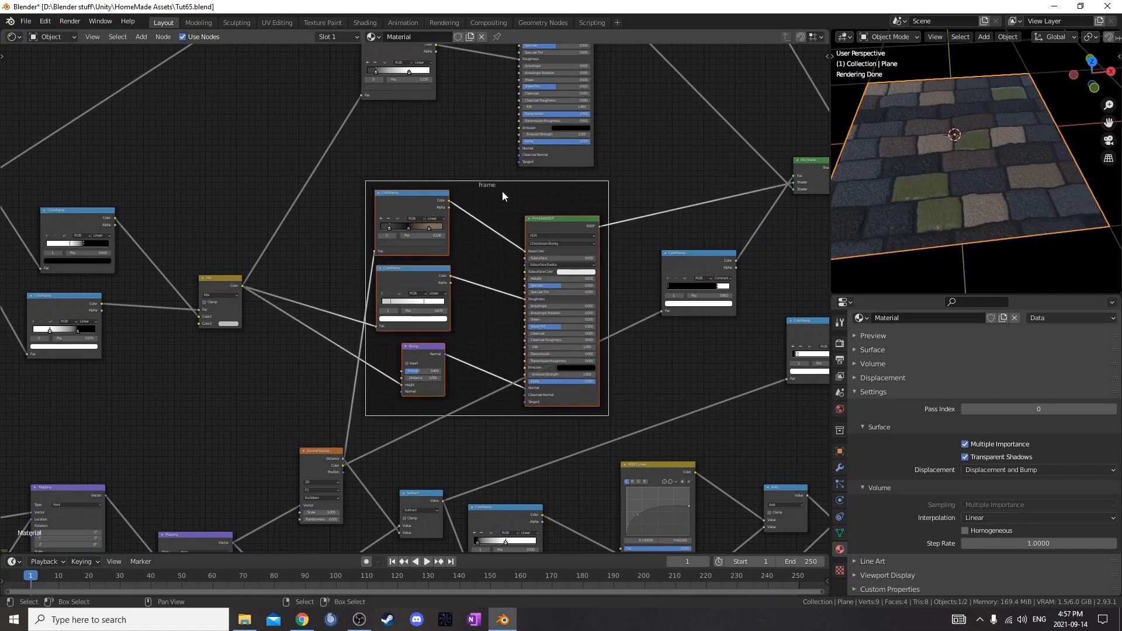
key("F2")
type("Cobbleston")
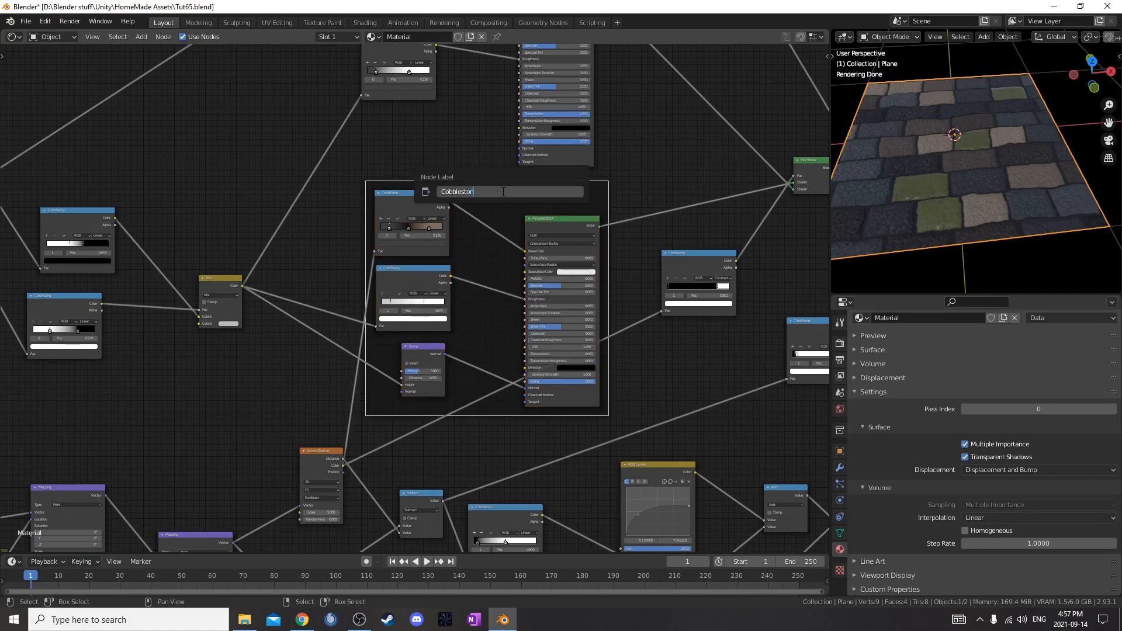
type("e")
key("Return")
key("F2")
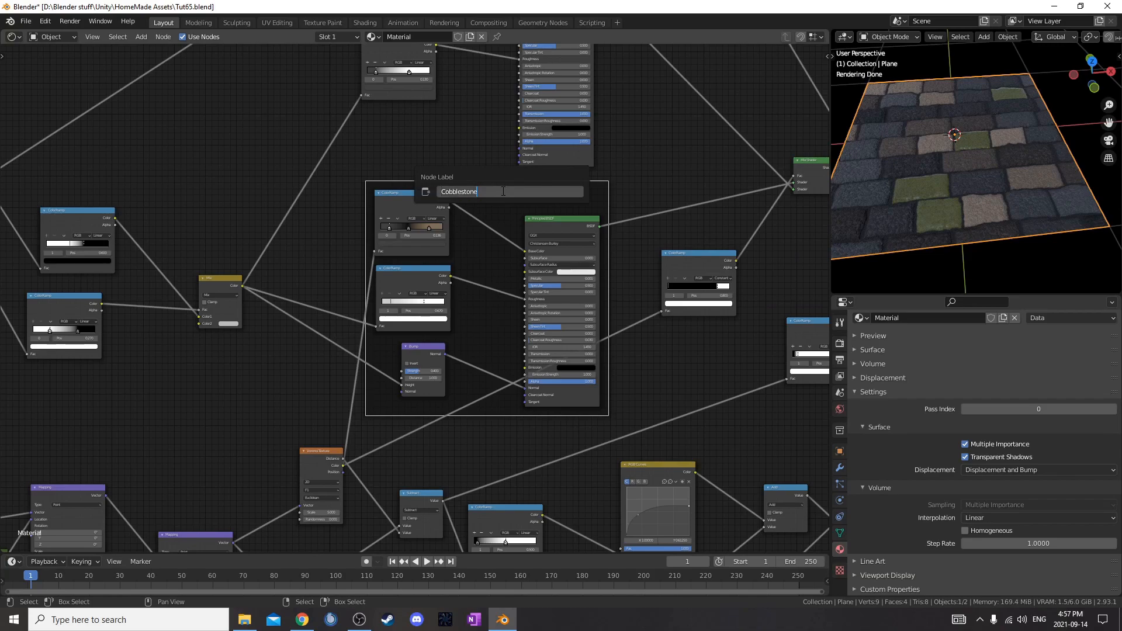
type("s")
key("Return")
Frame the duplicated Principled BSDF with its roughness ColorRamp and label the frame "Accent Stones".
scroll(467, 271, "up", 6, "shift")
left_click_drag(311, 100, 567, 318)
key("ctrl+j")
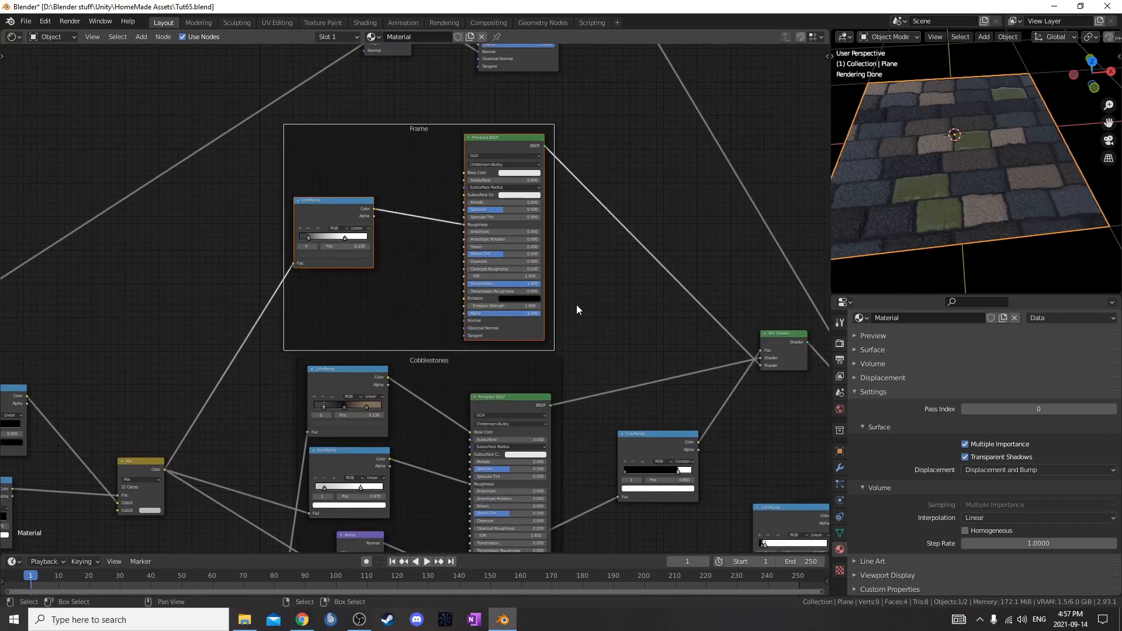
key("F2")
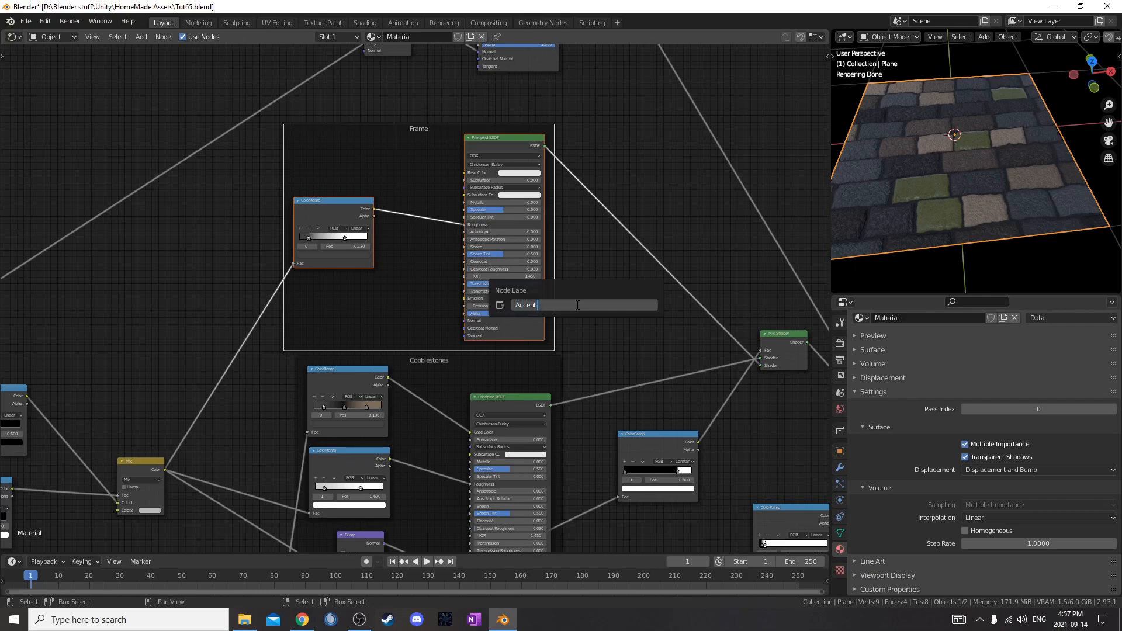
type("Accent Stones")
key("Return")
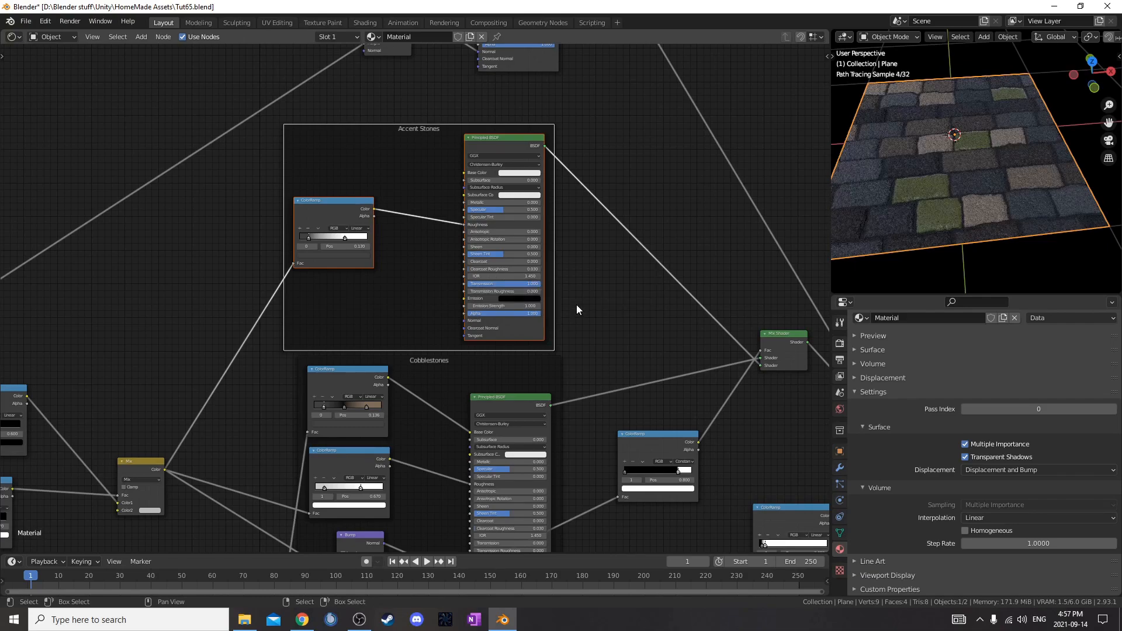
Frame the topmost Principled BSDF with its Bump node and label the frame "Grout".
scroll(565, 232, "down", 2)
left_click_drag(331, 70, 546, 267)
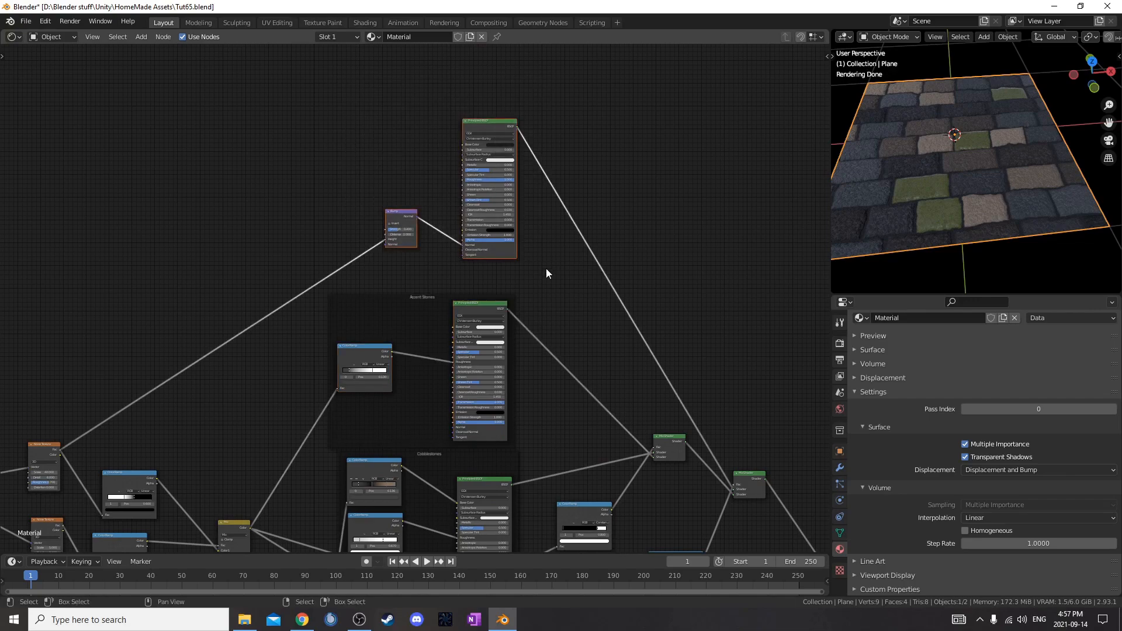
key("ctrl+j")
key("F2")
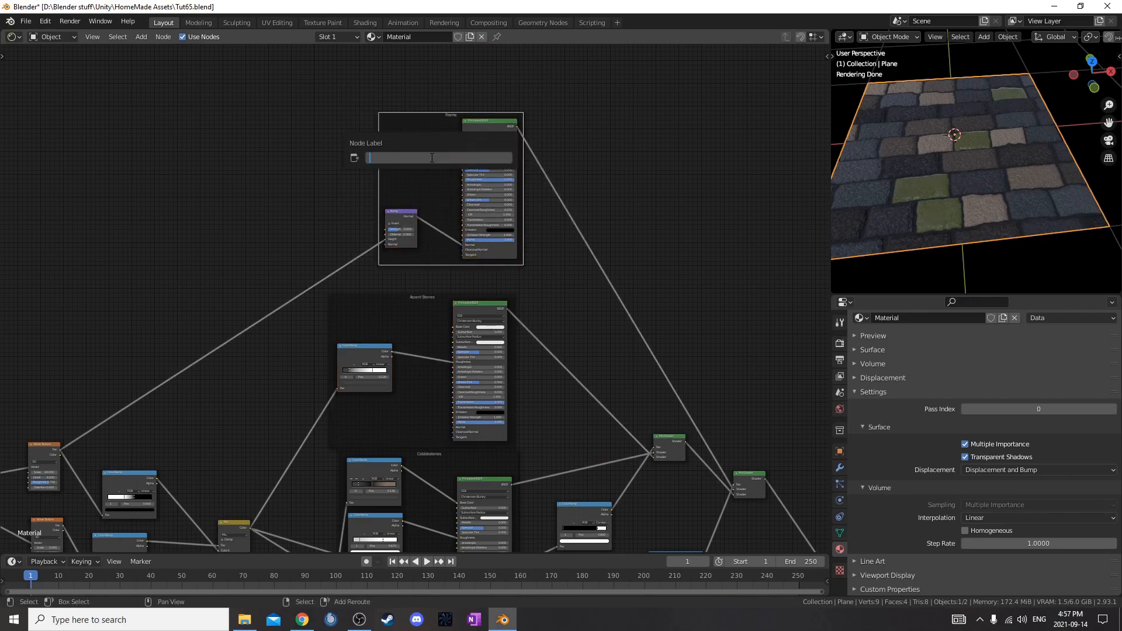
type("Grout")
key("Return")
Move the Noise Textures, their ColorRamps and the Mix node closer to the shader frames and tidy the upper ColorRamp's placement.
scroll(381, 292, "down", 2)
middle_click_drag(140, 390, 357, 261)
left_click_drag(310, 245, 412, 358)
key("g")
left_click(484, 335)
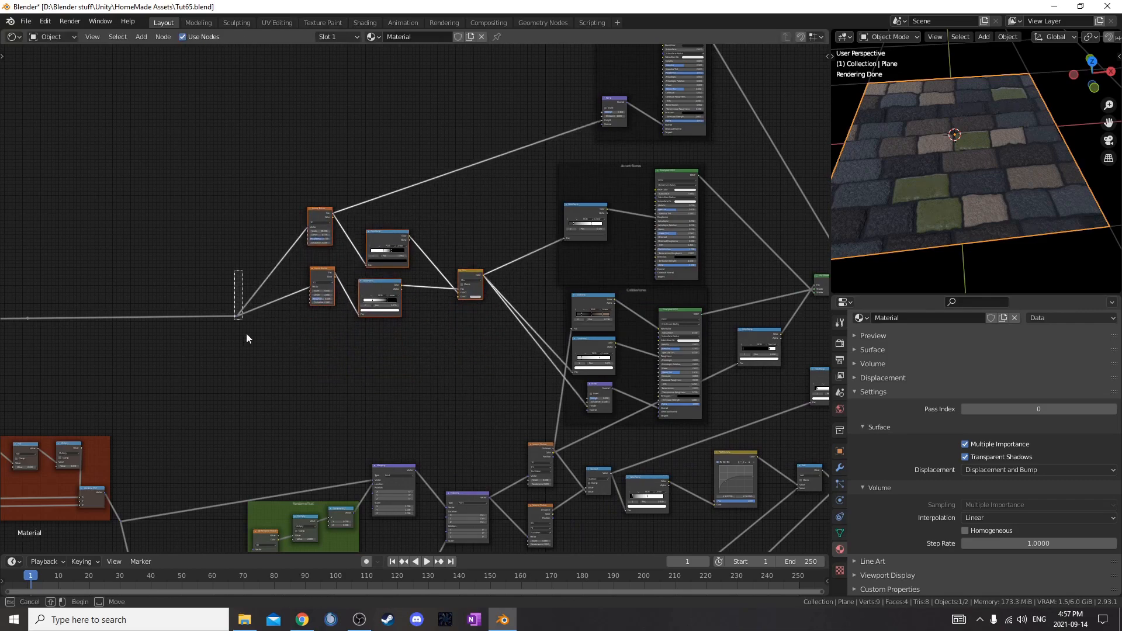
scroll(337, 230, "up", 5)
middle_click_drag(337, 230, 398, 369)
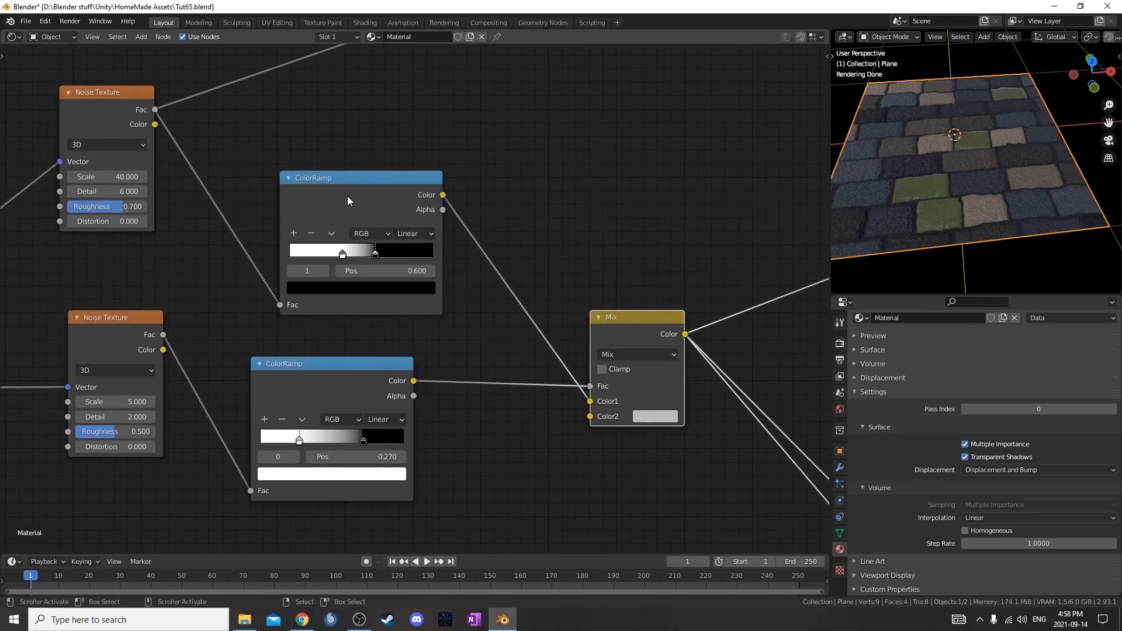
left_click_drag(349, 202, 334, 177)
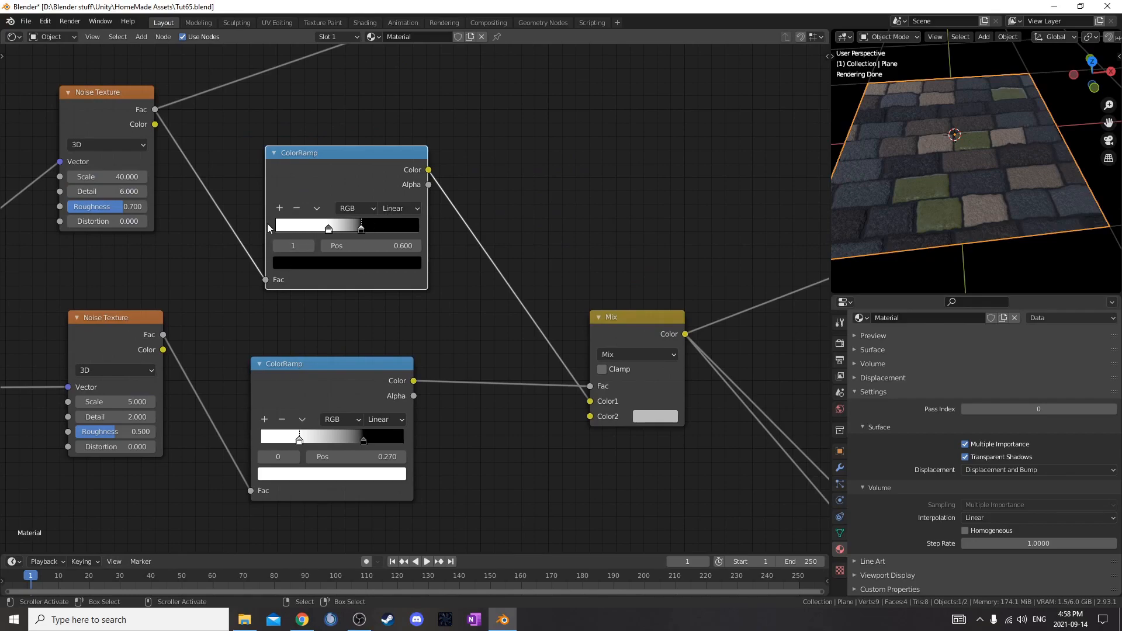
Preview the upper noise's ColorRamp, add a Map Range node above it and feed that noise's Fac output into its Value.
left_click(323, 181, "ctrl+shift")
key("shift+a")
left_click(492, 120)
type("map")
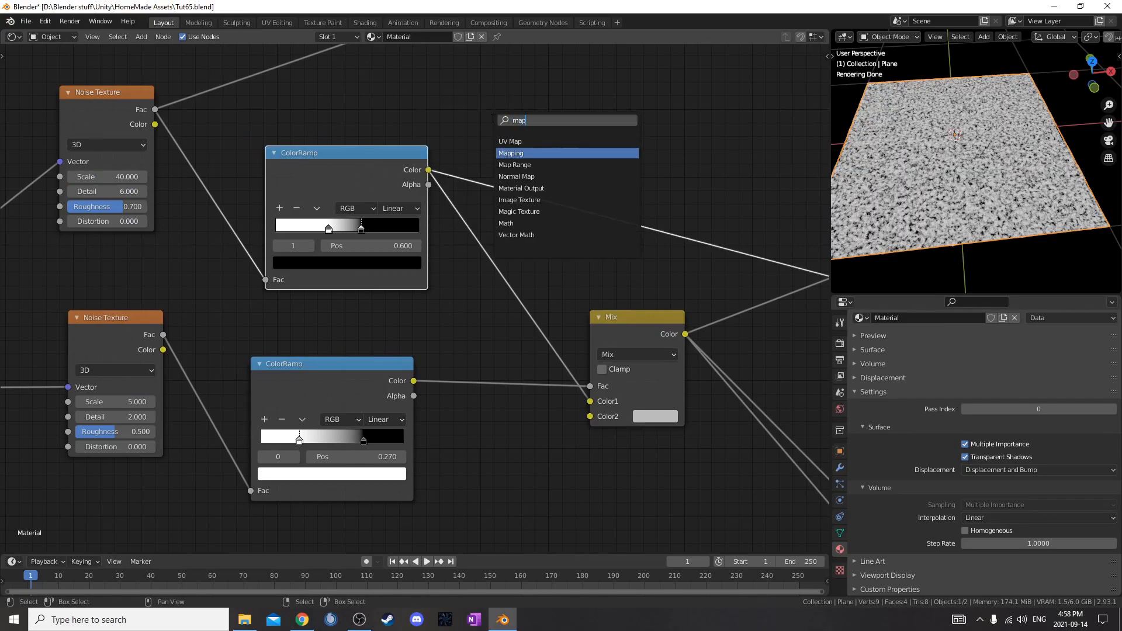
left_click(515, 165)
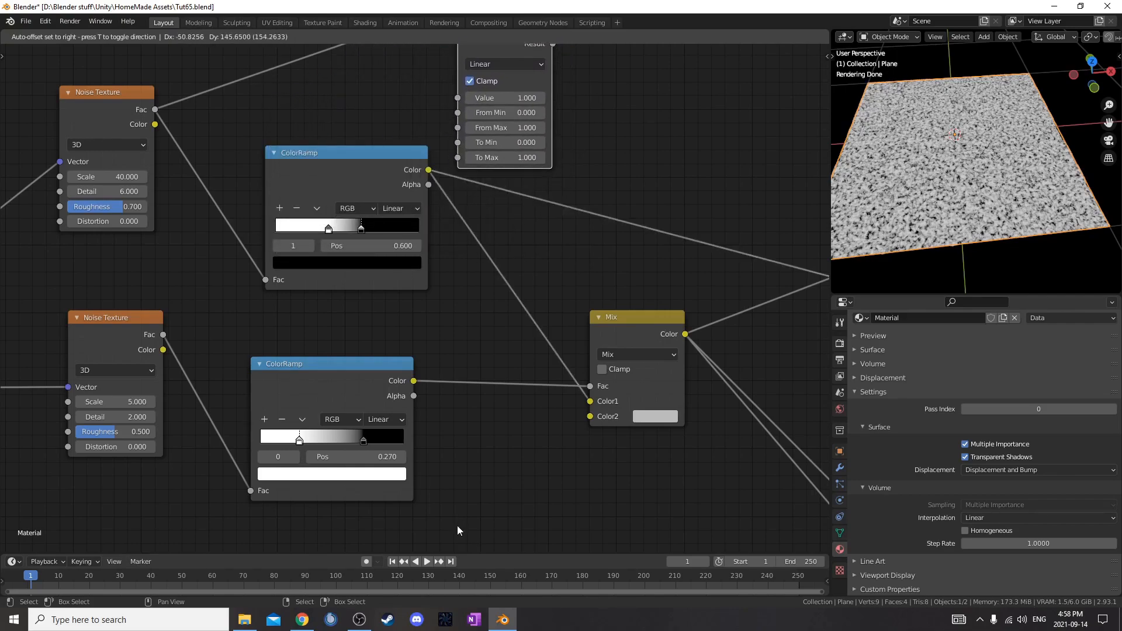
left_click(457, 525)
scroll(433, 356, "down", 5)
middle_click_drag(320, 267, 297, 339)
scroll(296, 339, "up", 5)
left_click_drag(124, 216, 423, 204)
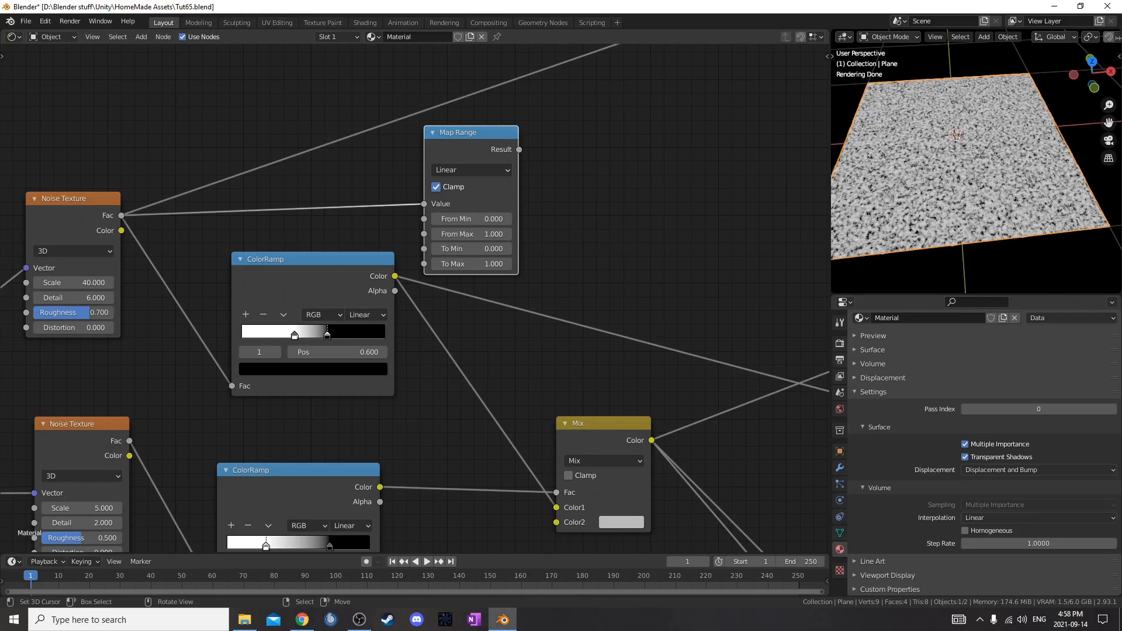
scroll(191, 357, "up", 2)
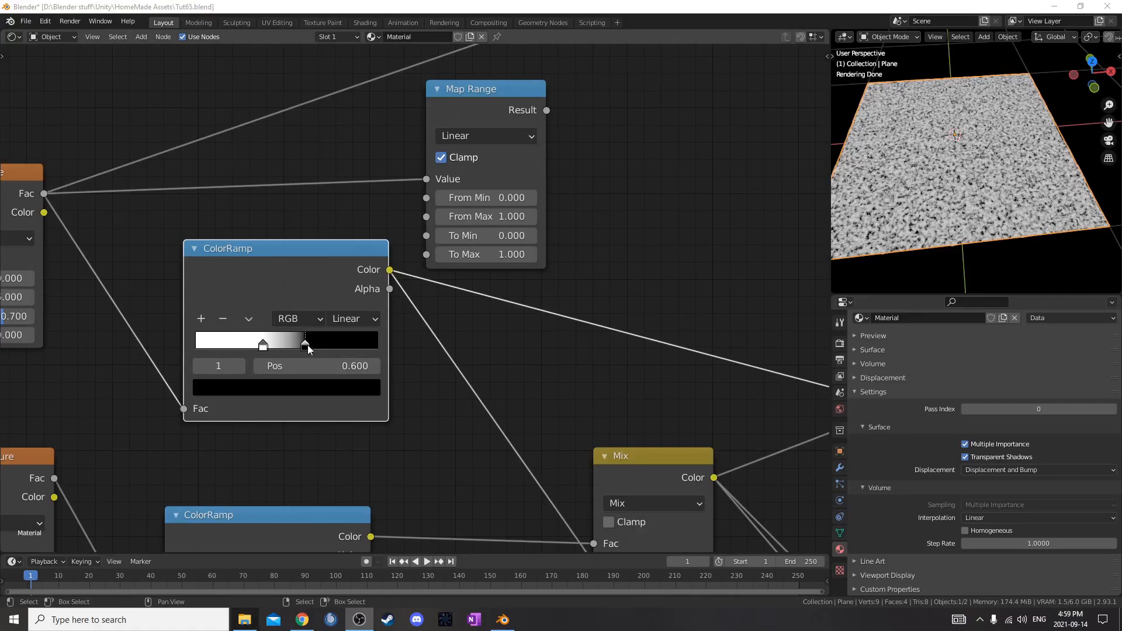
Match the Map Range to the ColorRamp's stops by setting From Min to 0.6 and From Max to 0.37.
left_click(196, 367)
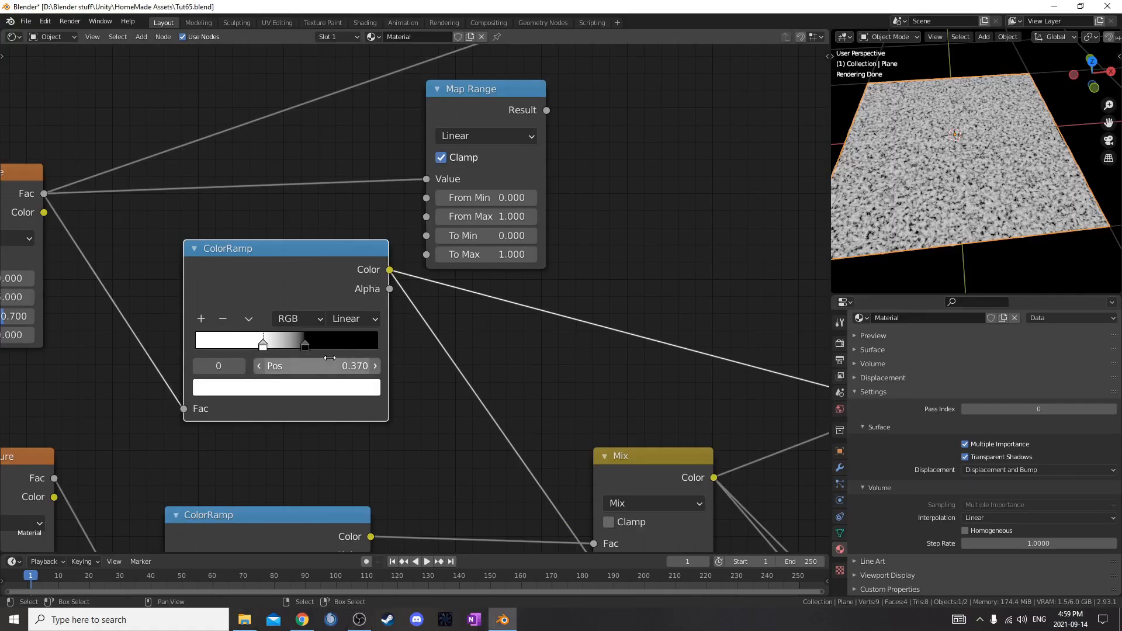
left_click(485, 198)
type("0.0")
key("Tab")
type(".37")
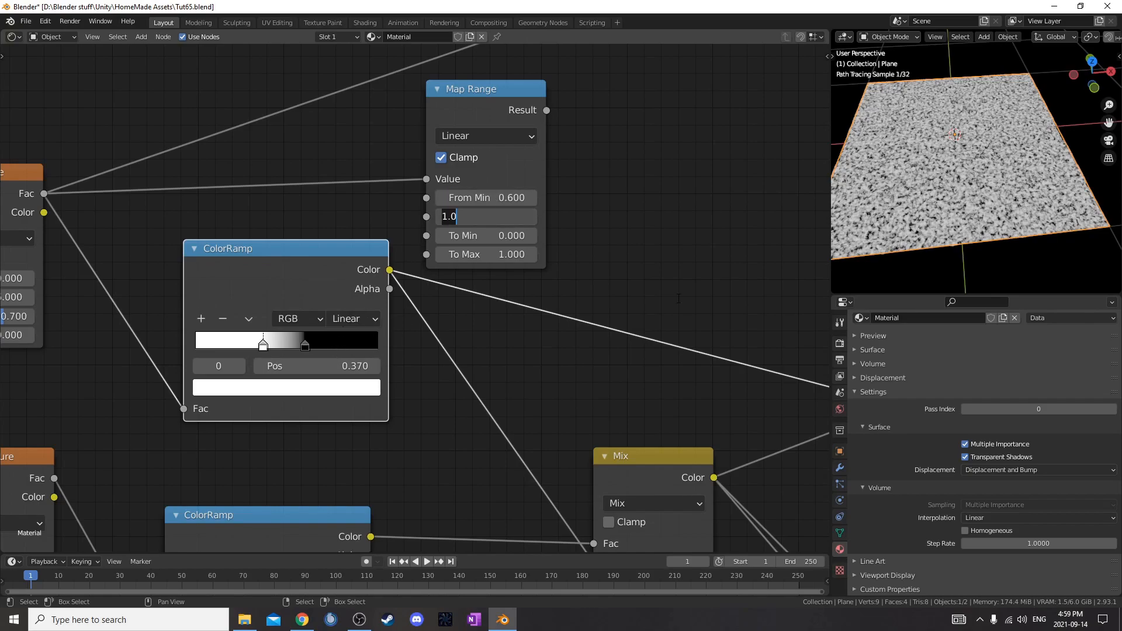
key("Return")
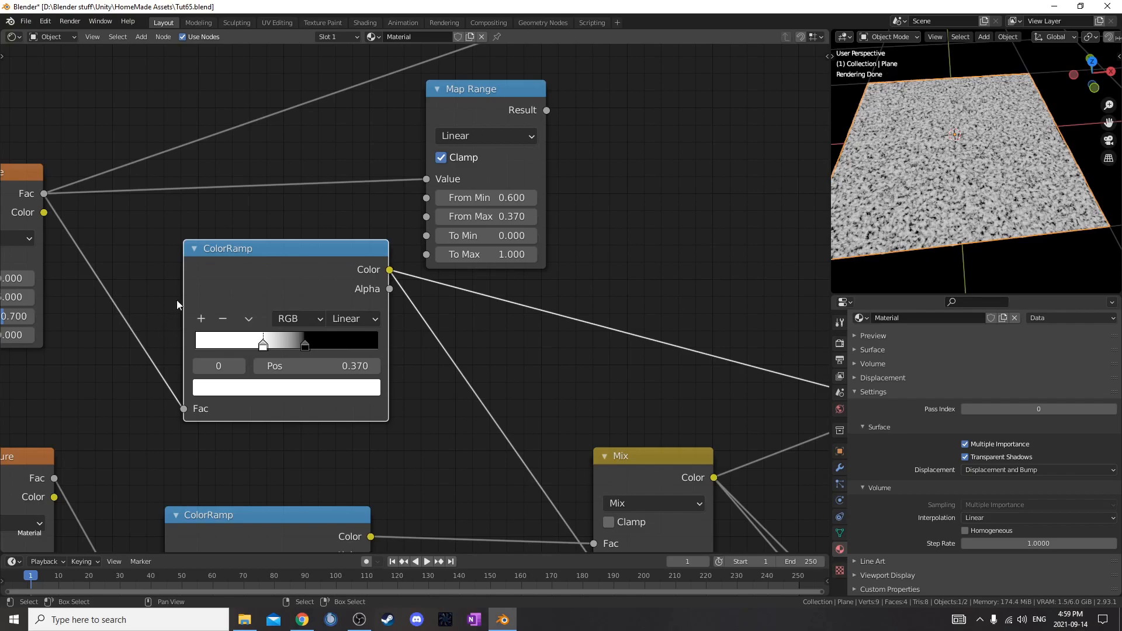
Connect the Map Range result to the Mix node in place of the upper ColorRamp, delete that ColorRamp and move the Map Range into its spot.
left_click(493, 101, "ctrl+shift")
left_click(339, 271, "ctrl+shift")
scroll(339, 272, "down", 2)
left_click_drag(498, 181, 527, 475)
scroll(386, 294, "down", 2)
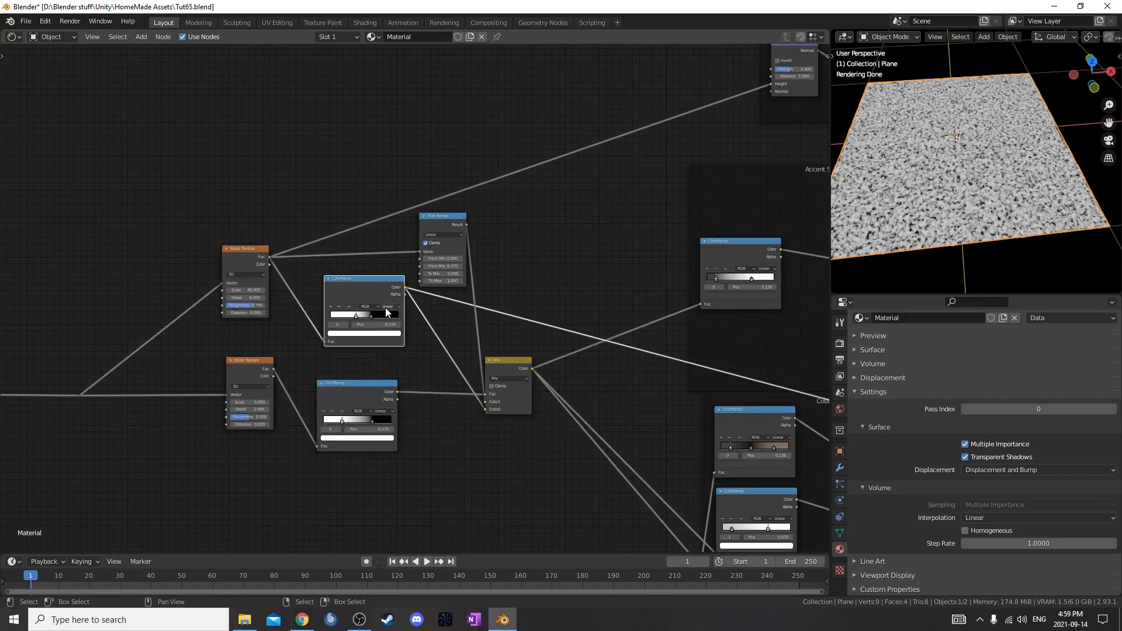
key("x")
left_click_drag(433, 248, 349, 307)
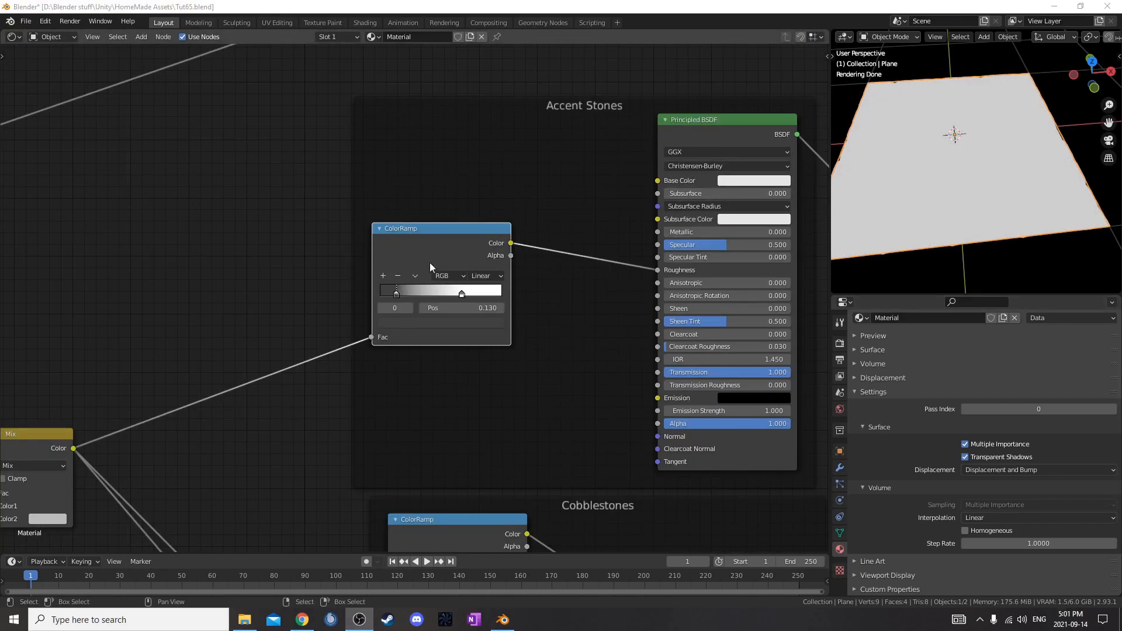
Add a reroute on the link into the Accent Stones roughness ColorRamp and connect it to the Value of a new Map Range node.
middle_click_drag(172, 277, 203, 193)
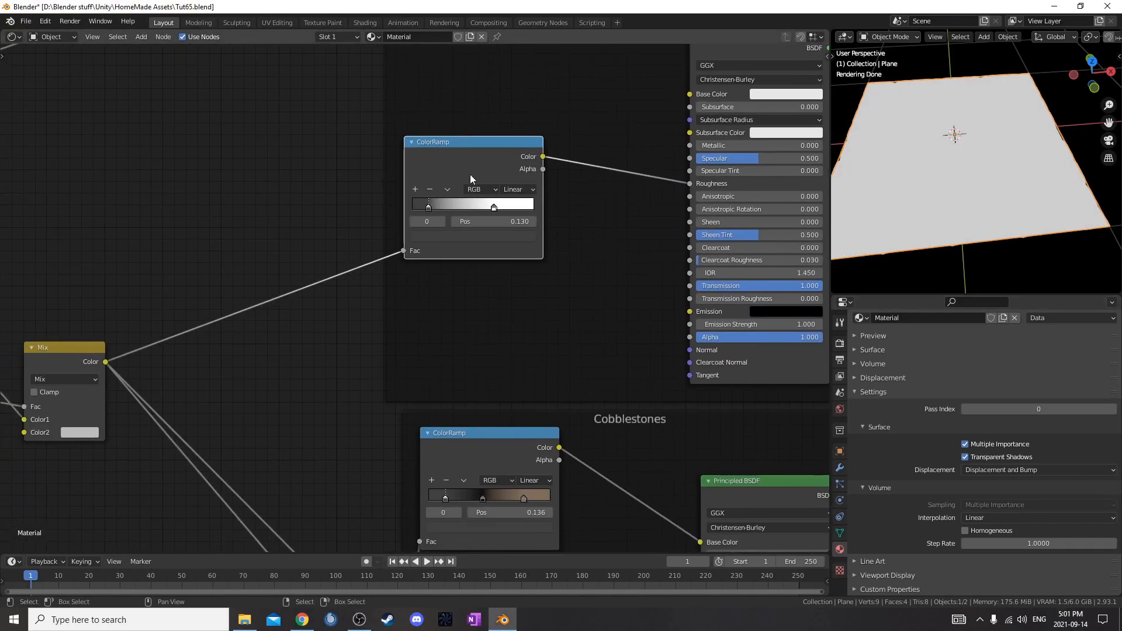
middle_click_drag(251, 253, 208, 286)
right_click_drag(270, 302, 305, 349, "shift")
scroll(305, 352, "up", 1)
key("shift+a")
left_click(277, 365)
type("map")
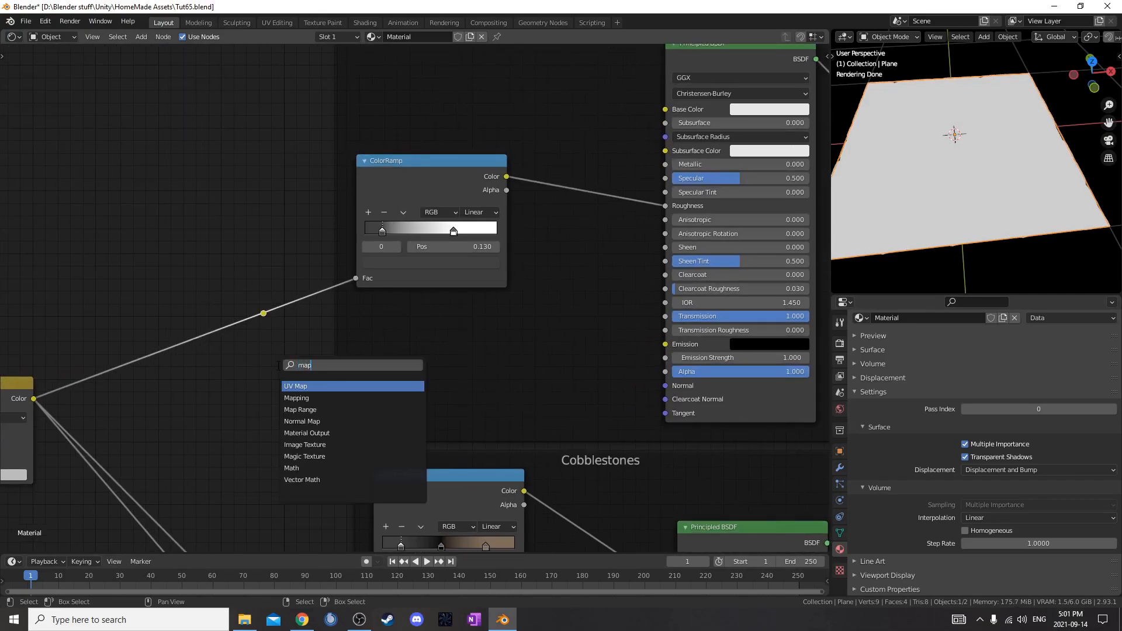
left_click(301, 410)
left_click(262, 315)
left_click_drag(261, 315, 393, 366)
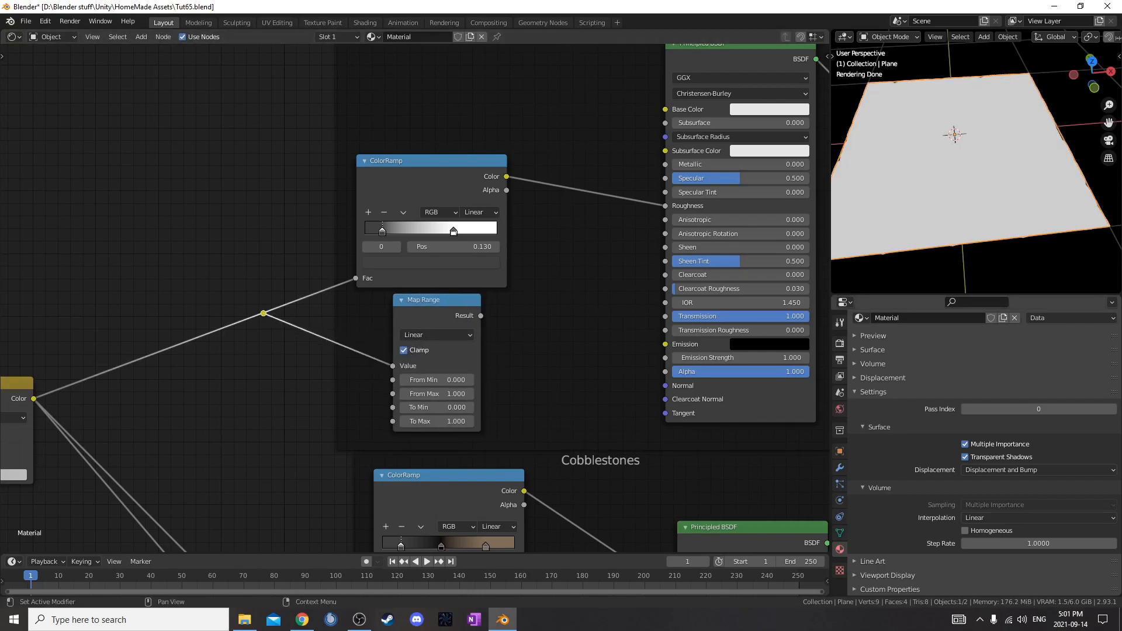
scroll(377, 227, "up", 2)
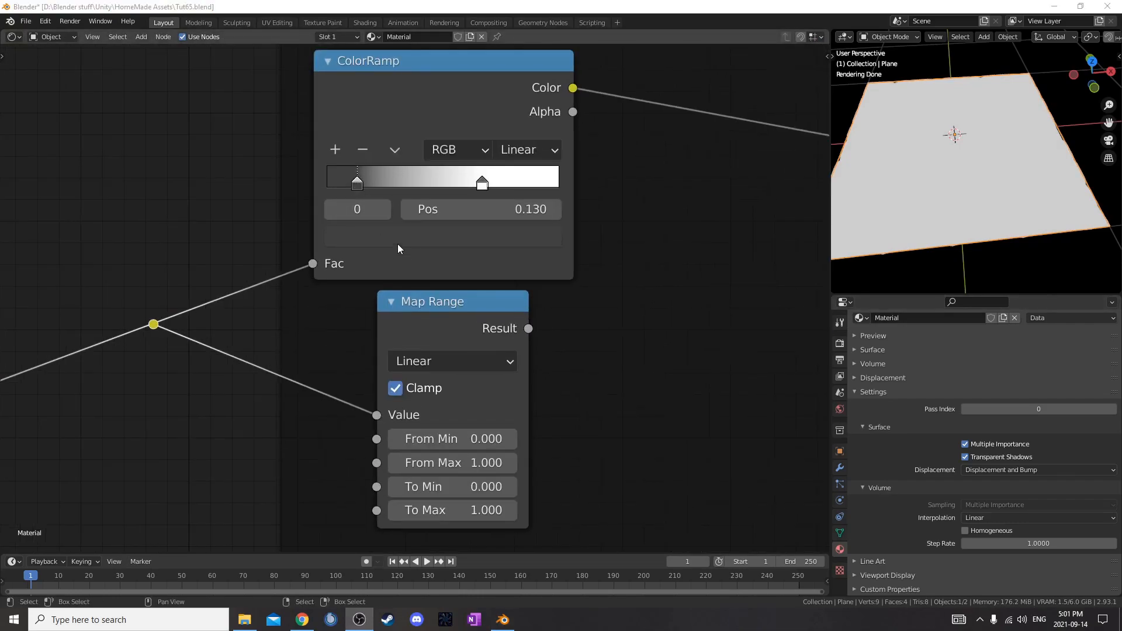
Check the dark stop's color value in the Accent Stones ColorRamp and set the Map Range's To Min to 0.051.
left_click(396, 241)
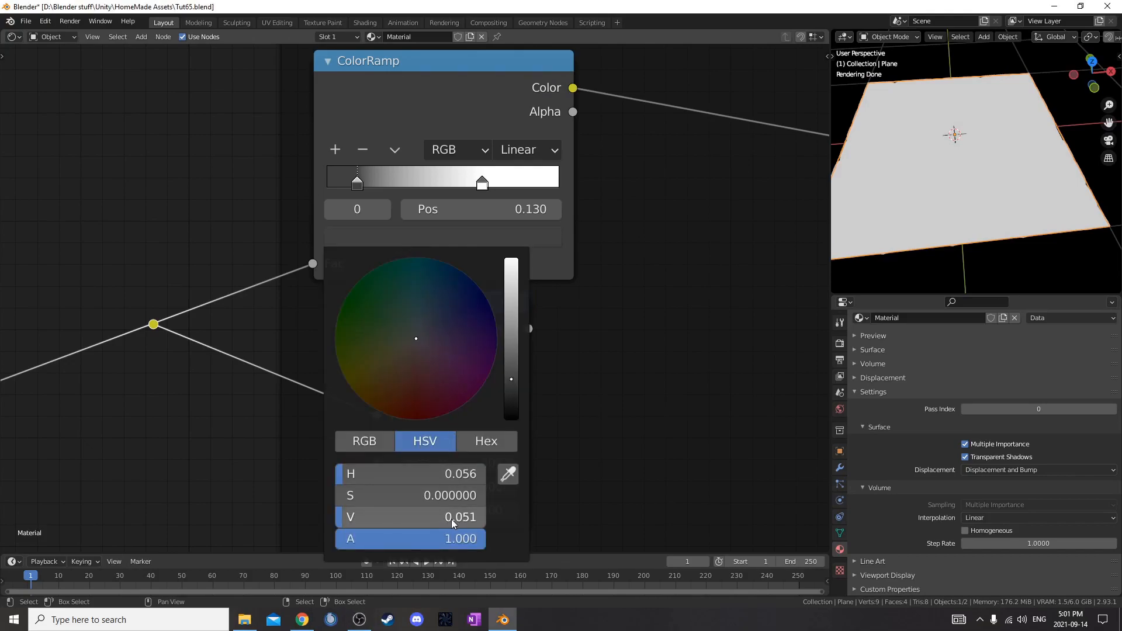
scroll(489, 461, "down", 5)
middle_click_drag(490, 461, 523, 389)
scroll(501, 388, "up", 4)
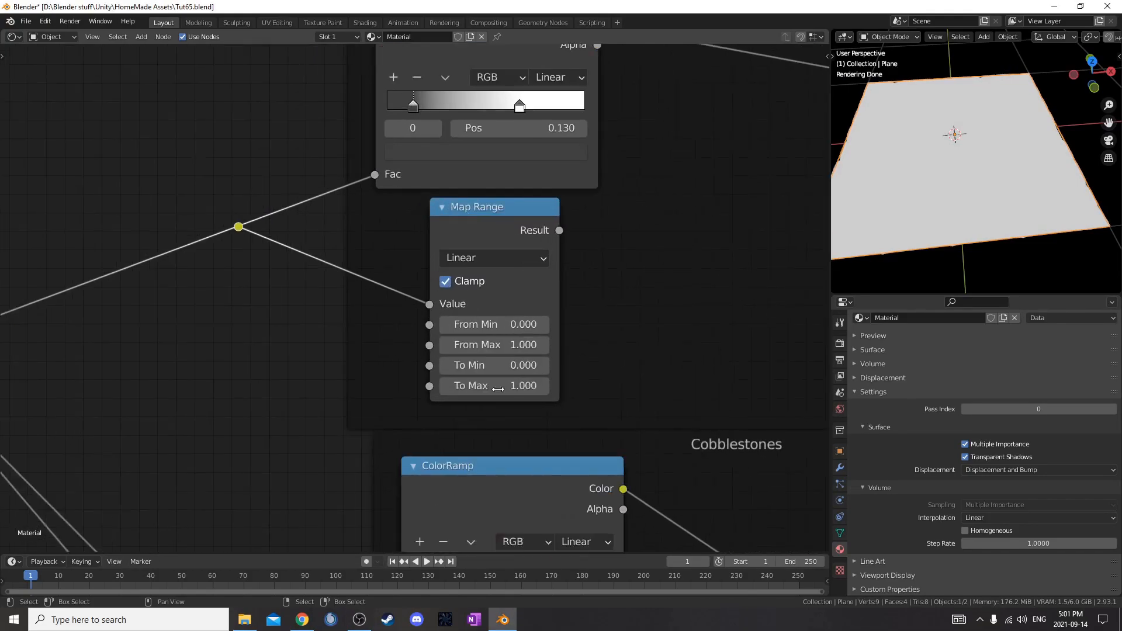
left_click(498, 371)
type(".0")
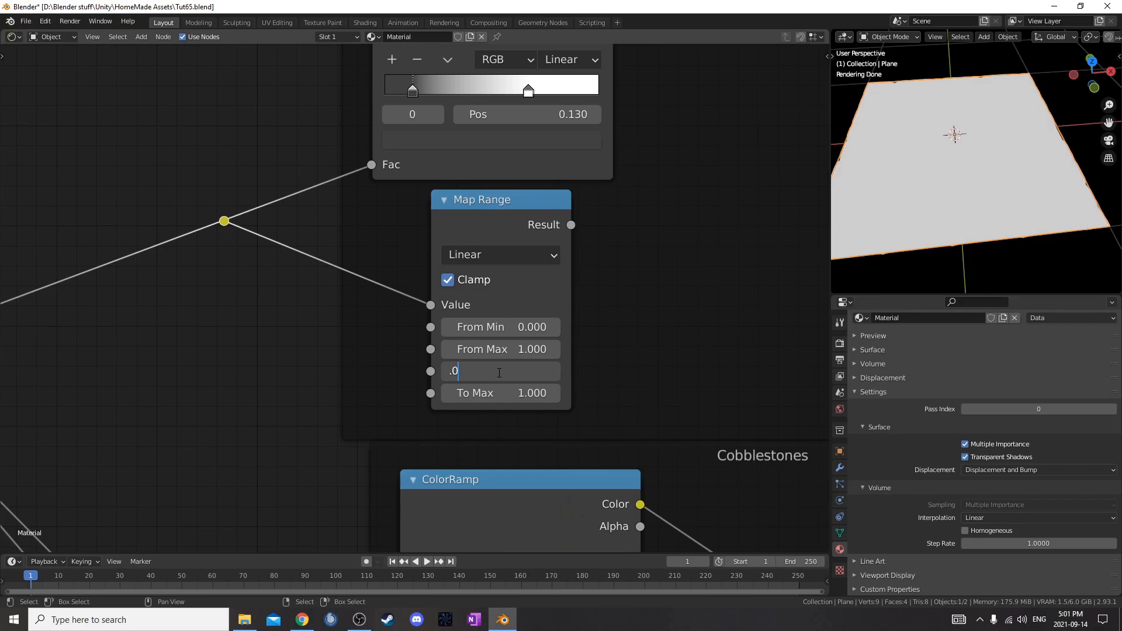
type("51")
key("Return")
Set the Accent Stones Map Range to From Min 0.13 and From Max 0.67, and preview it against the ColorRamp.
left_click(491, 325)
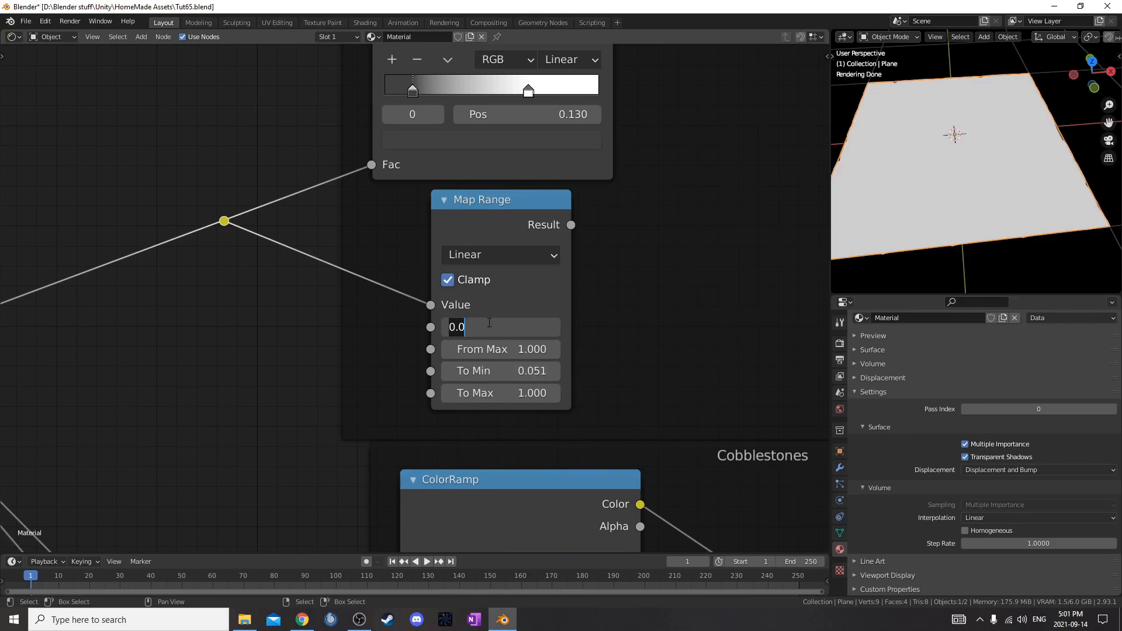
type(".13")
key("Return")
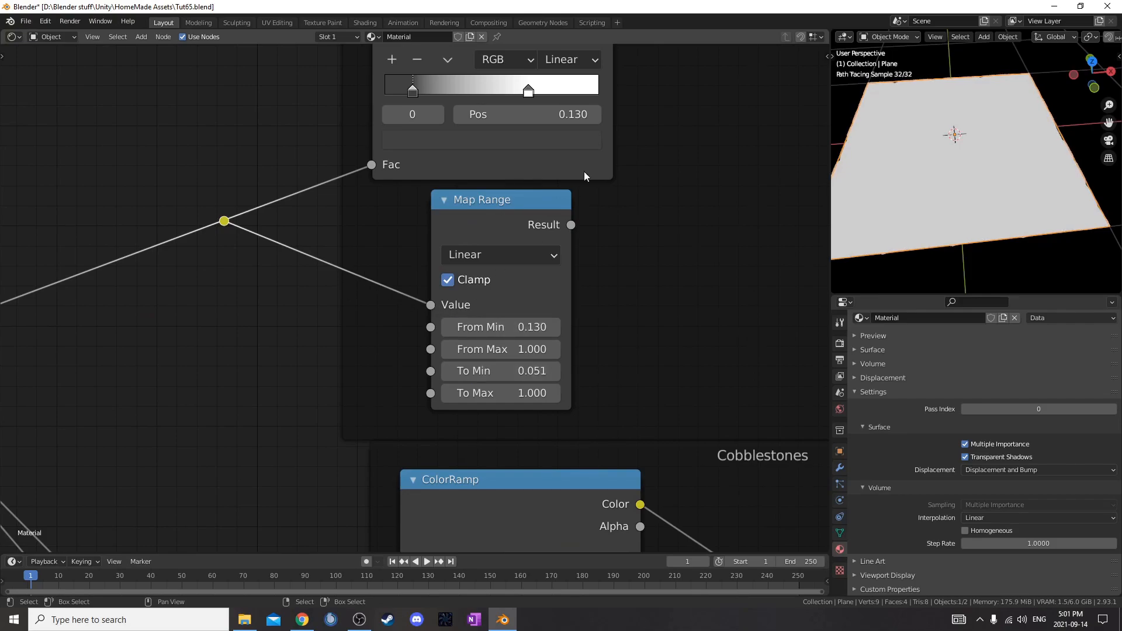
left_click(529, 90)
left_click(505, 345)
type(".67")
key("Return")
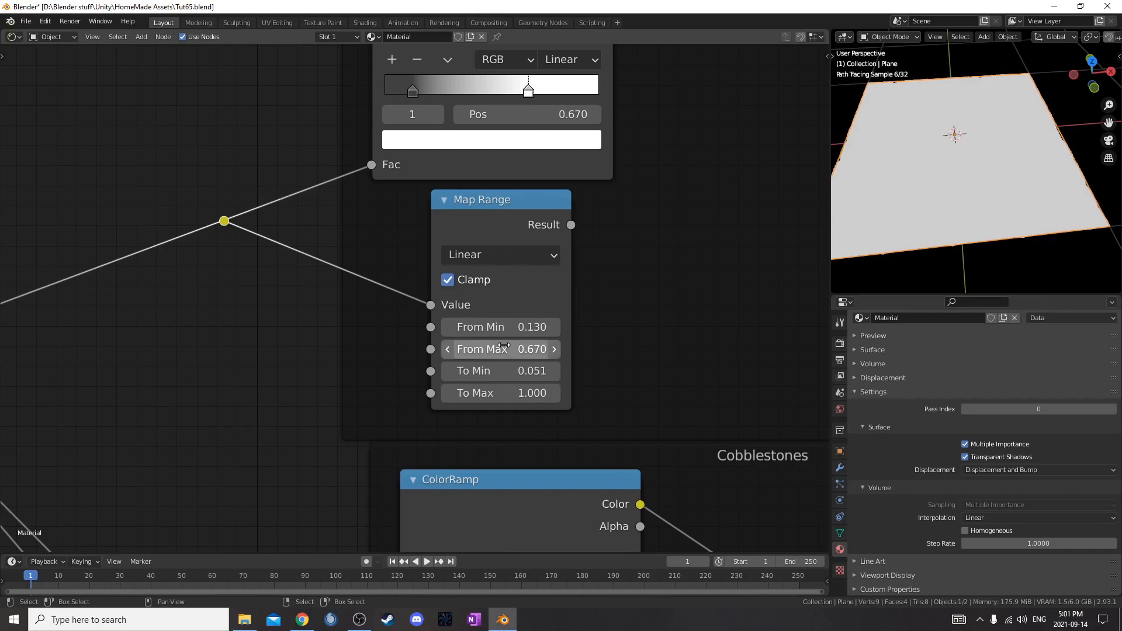
scroll(495, 148, "down", 2)
left_click(479, 81, "ctrl+shift")
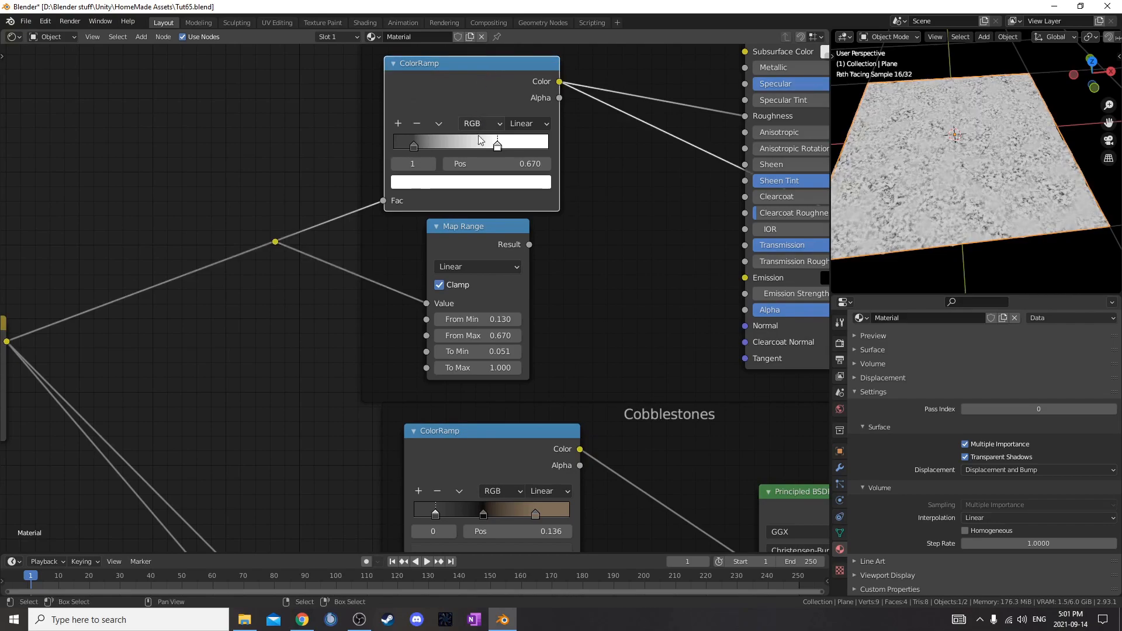
left_click(468, 244, "ctrl+shift")
left_click(488, 84, "ctrl+shift")
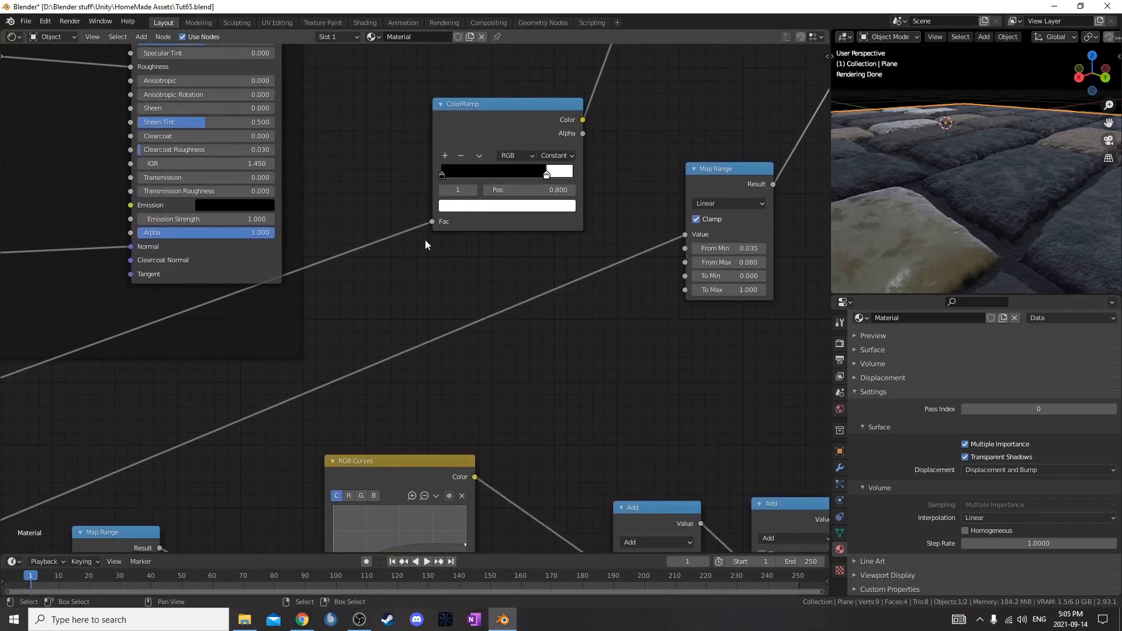
Add a reroute before the constant black-and-white ColorRamp, duplicate the nearby Map Range and connect the reroute to the copy's Value.
right_click_drag(350, 234, 395, 260, "shift")
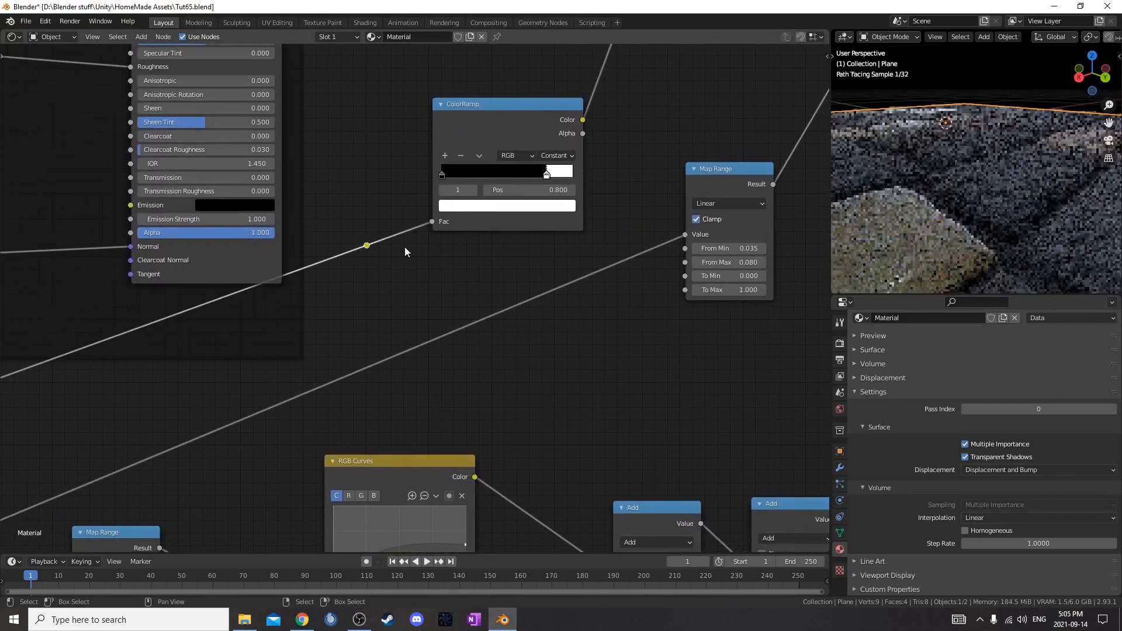
scroll(395, 261, "down", 2)
key("shift+d")
left_click(461, 257)
scroll(414, 299, "up", 2)
left_click_drag(354, 324, 450, 290)
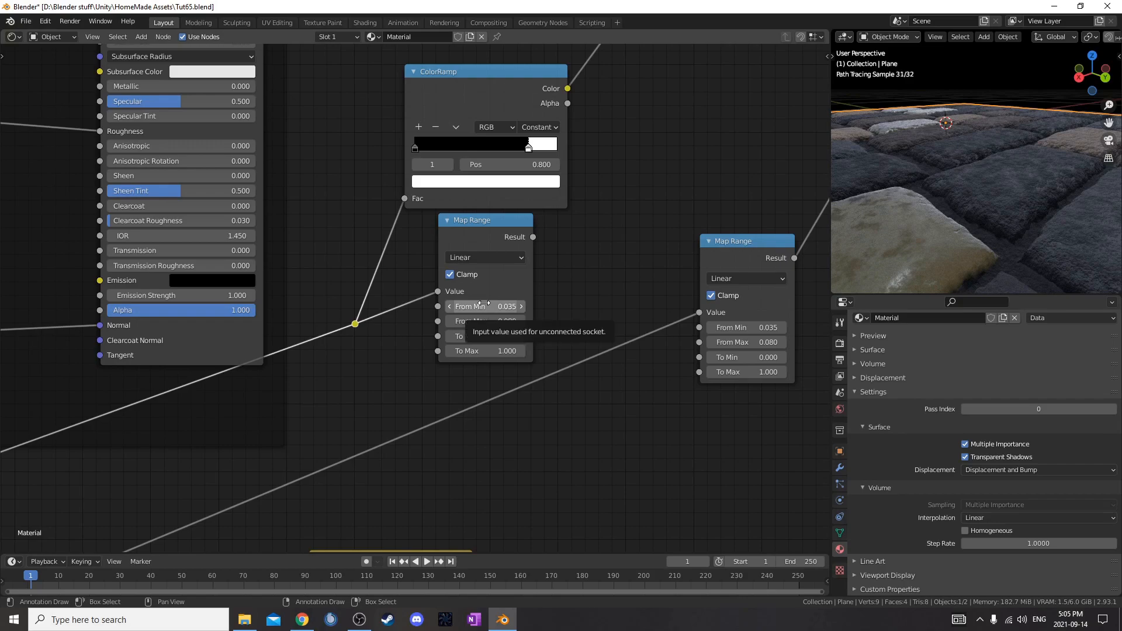
Set the duplicated Map Range's From Min to 0.799 and From Max to 0.8 for a hard cutoff.
left_click(485, 303)
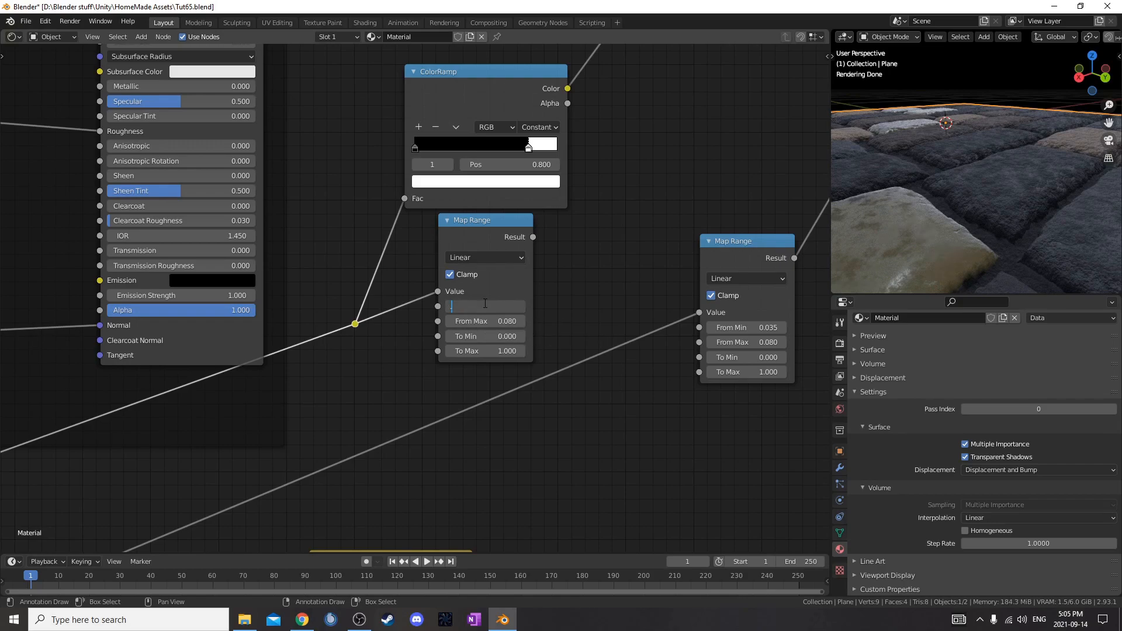
type(".799")
key("Tab")
type("3")
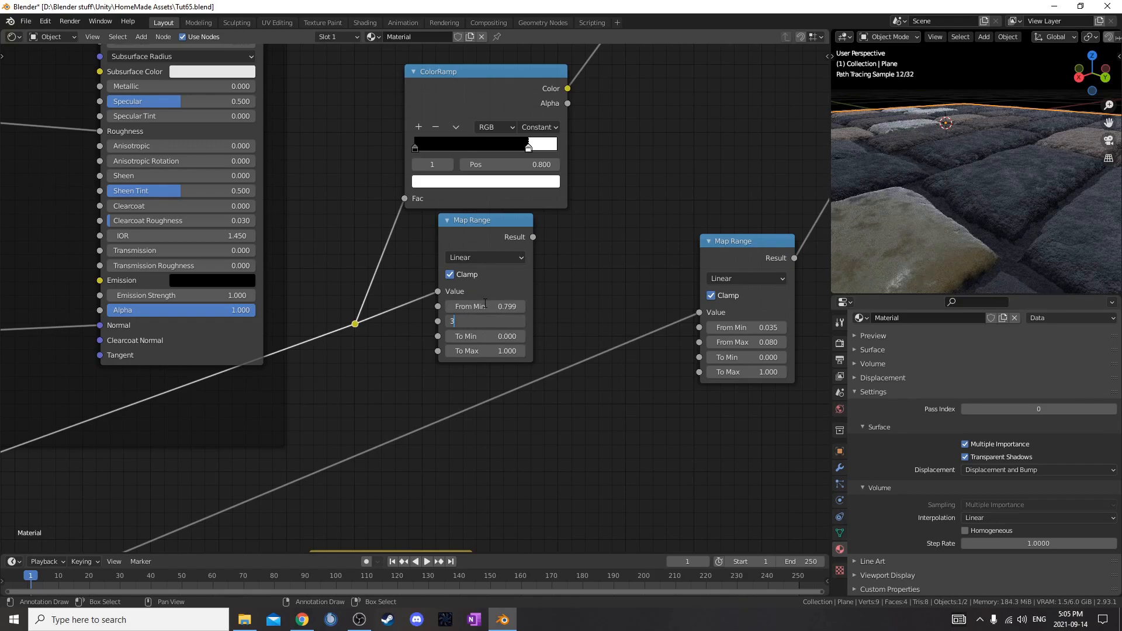
type(".8")
key("Return")
Connect the new Map Range to the cobblestone and accent stone Mix Shader's Fac, delete the constant ColorRamp and reposition the Map Range.
scroll(298, 263, "down", 2)
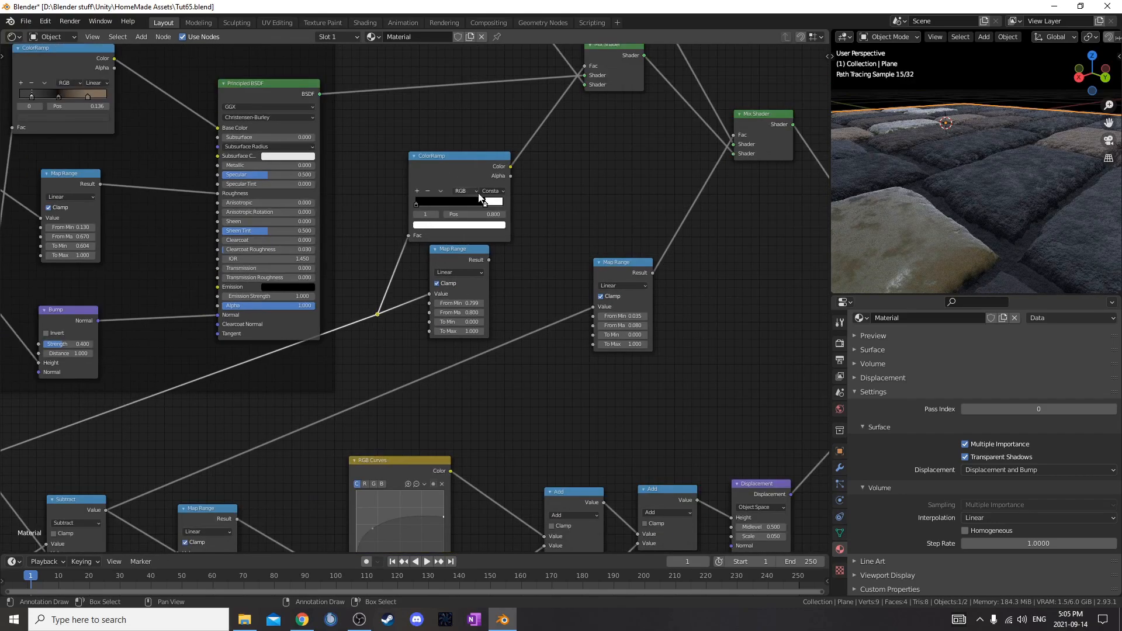
left_click(476, 156, "ctrl+shift")
scroll(474, 252, "down", 2)
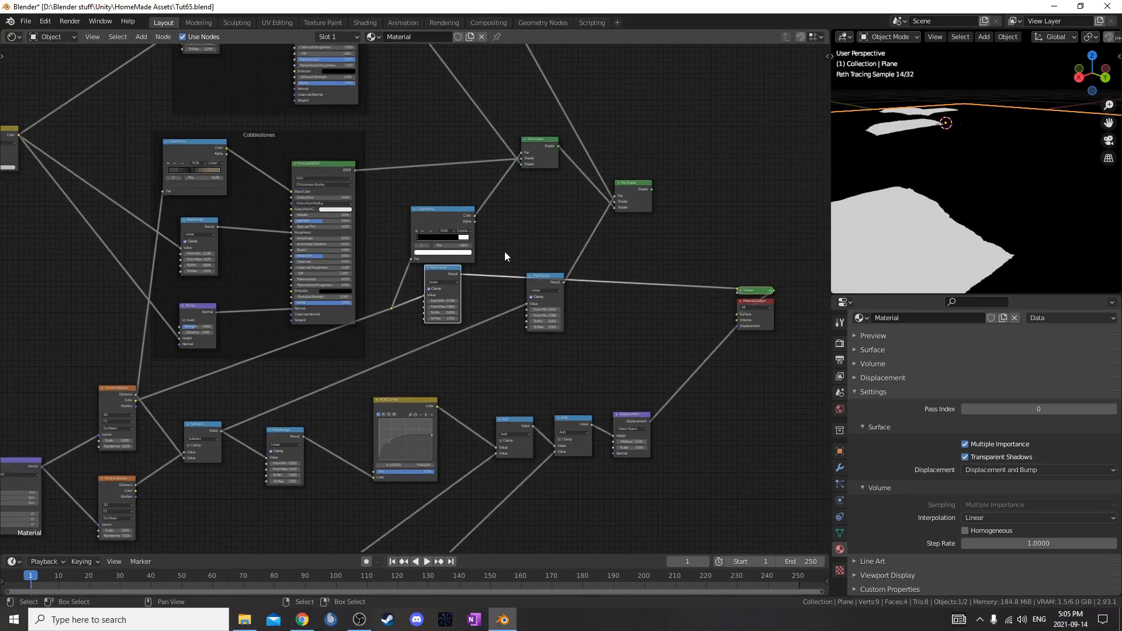
left_click_drag(461, 273, 521, 154)
scroll(467, 190, "up", 2)
key("x")
key("g")
left_click(426, 293)
Insert an Add math node between the reroute and the Map Range, keep its value at 0.5 and move it up.
key("shift+a")
type("add")
key("Return")
left_click(415, 271)
double_click(436, 324)
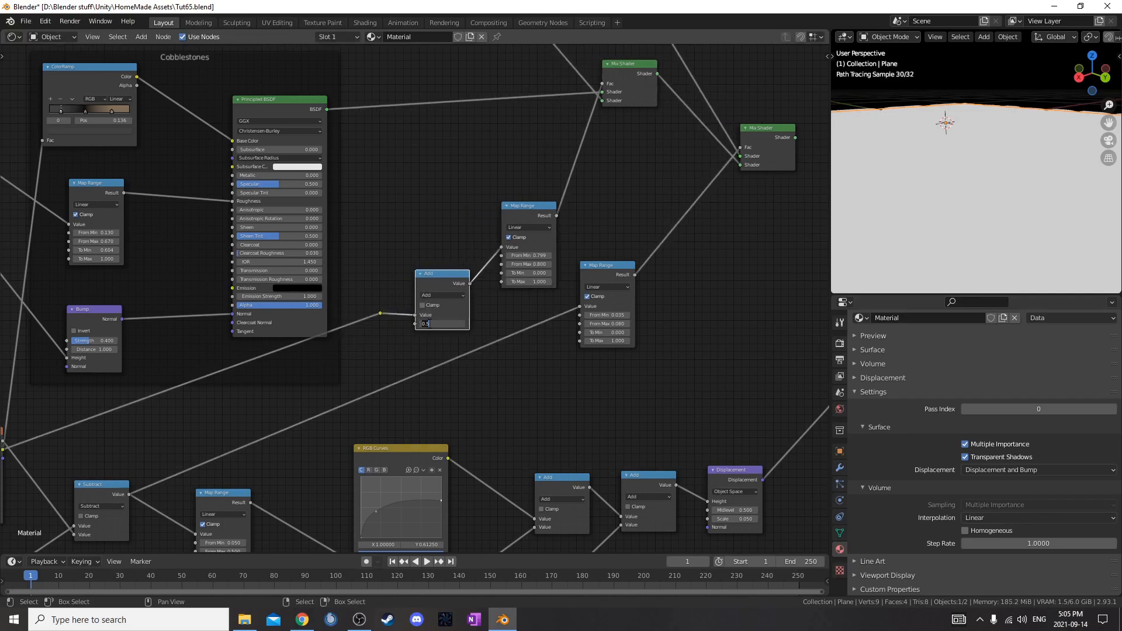
key("Return")
left_click_drag(462, 321, 464, 295)
Put the Add node in a frame labelled "Accent stone amount".
key("ctrl+j")
key("F2")
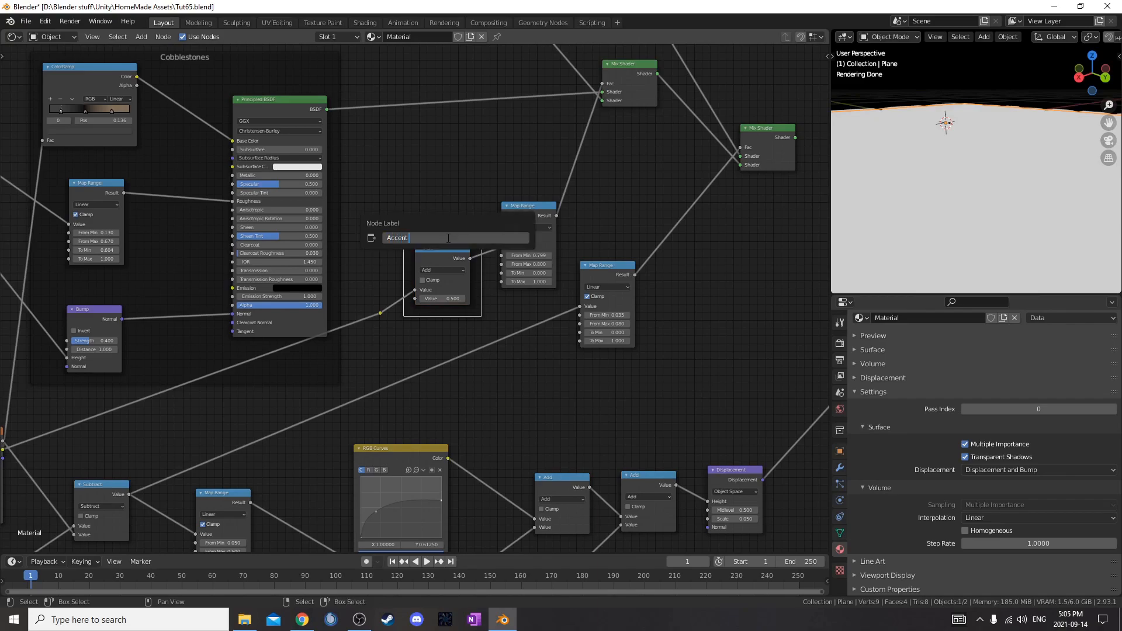
type("Accent stone amount")
key("Return")
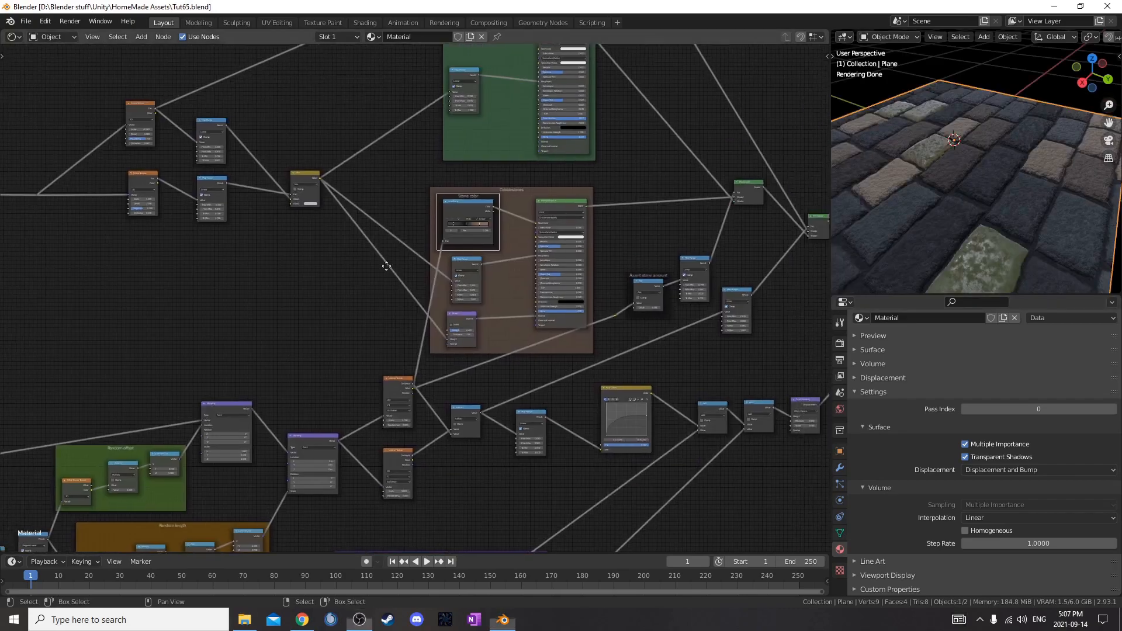
Examine the finished cobblestones, grout and accent stones in the rendered view from several angles and distances.
middle_click_drag(386, 267, 313, 349)
scroll(313, 349, "up", 2)
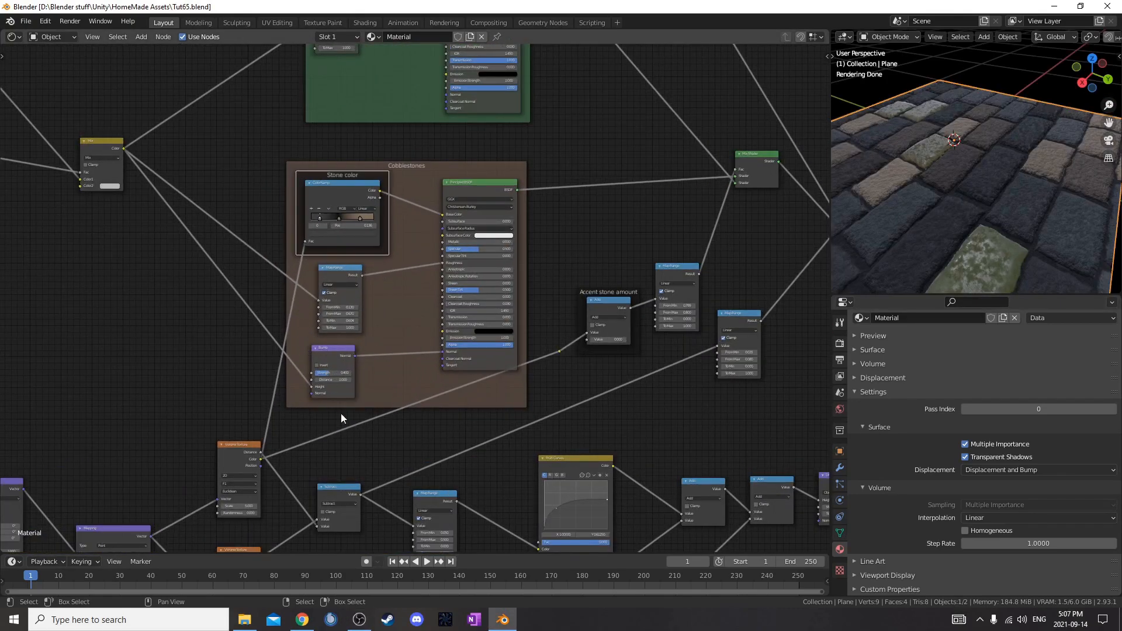
middle_click_drag(1005, 117, 966, 130)
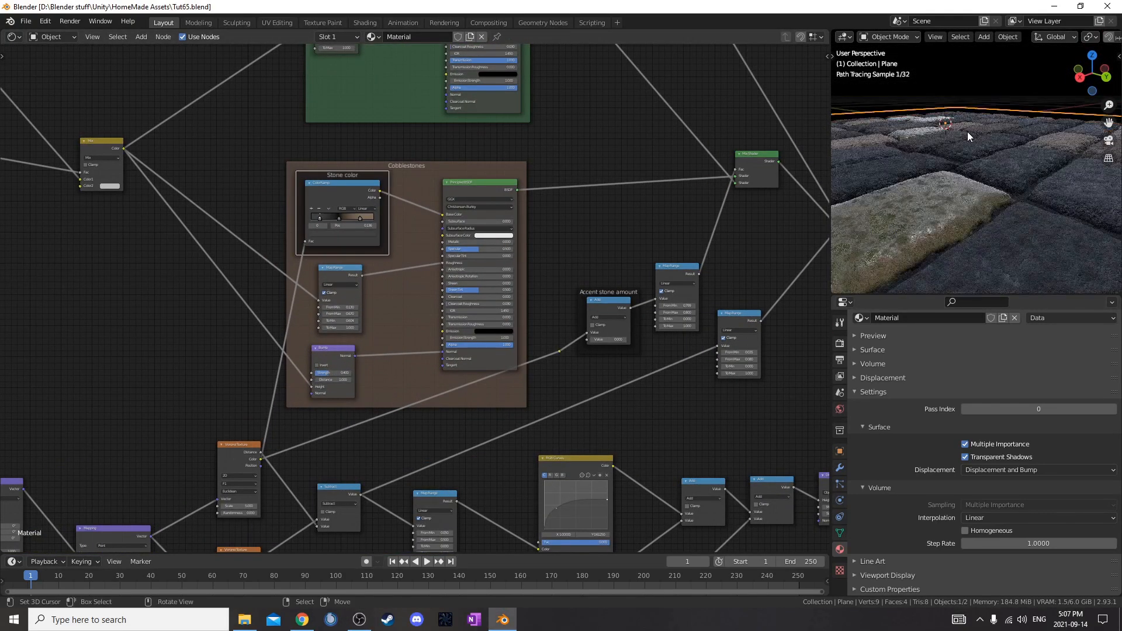
scroll(955, 169, "down", 5)
mouse_move(955, 169)
middle_mouse_down()
mouse_move(976, 171)
mouse_move(931, 110)
middle_mouse_up()
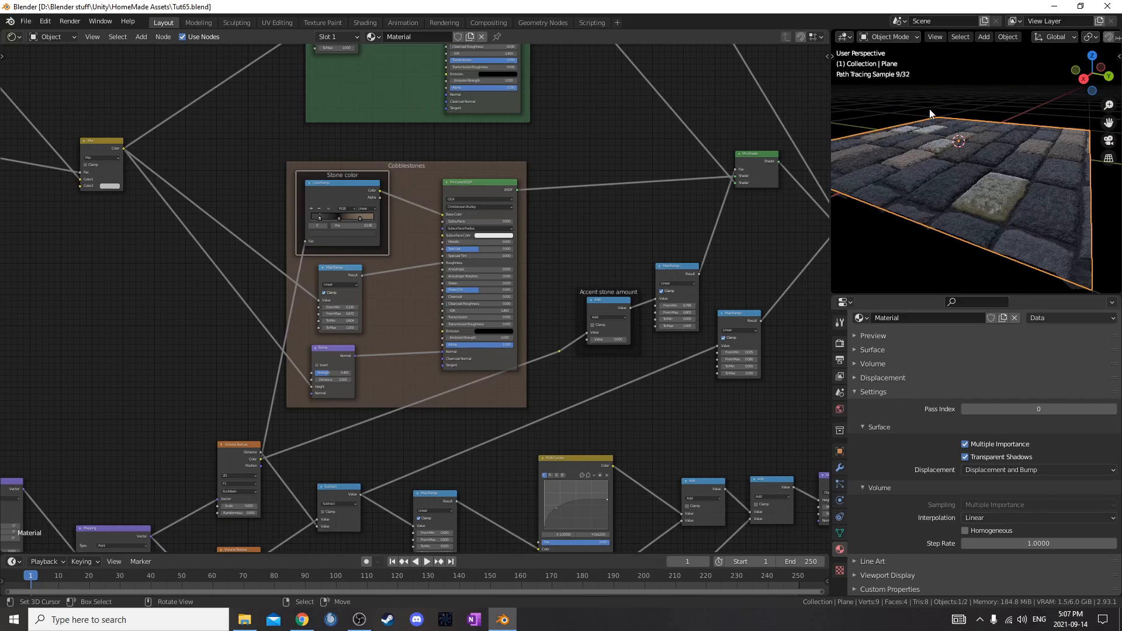
scroll(998, 207, "up", 4)
mouse_move(999, 233)
middle_mouse_down()
mouse_move(1030, 245)
mouse_move(896, 248)
mouse_move(969, 236)
mouse_move(1061, 195)
middle_mouse_up()
mouse_move(1092, 258)
middle_mouse_down()
mouse_move(909, 240)
mouse_move(1043, 212)
mouse_move(994, 194)
mouse_move(956, 219)
middle_mouse_up()
scroll(989, 212, "up", 3)
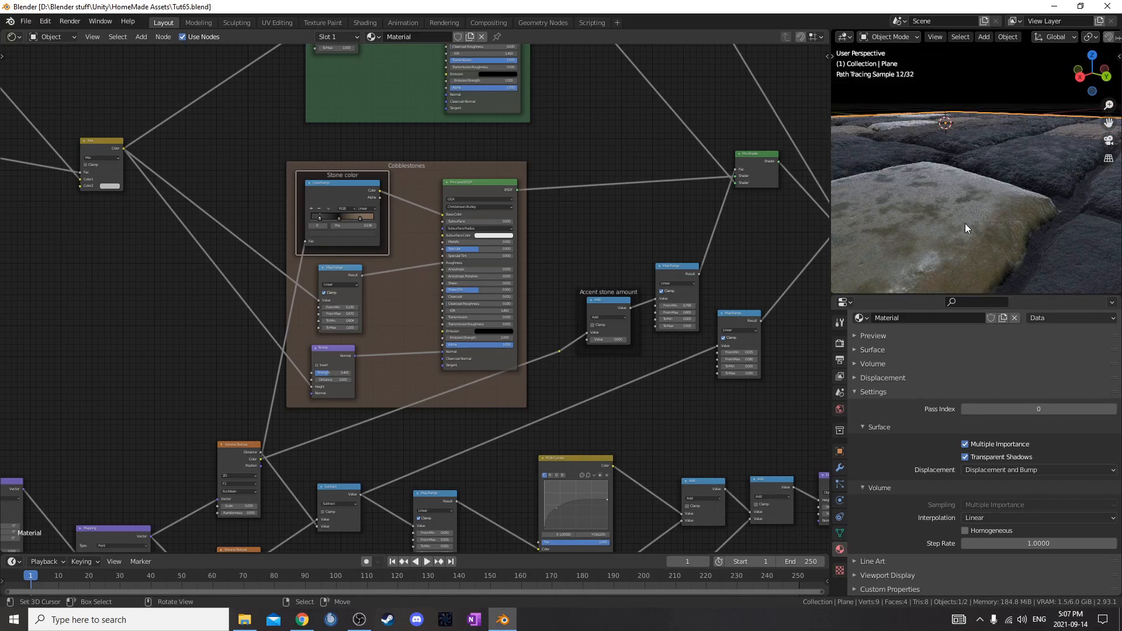